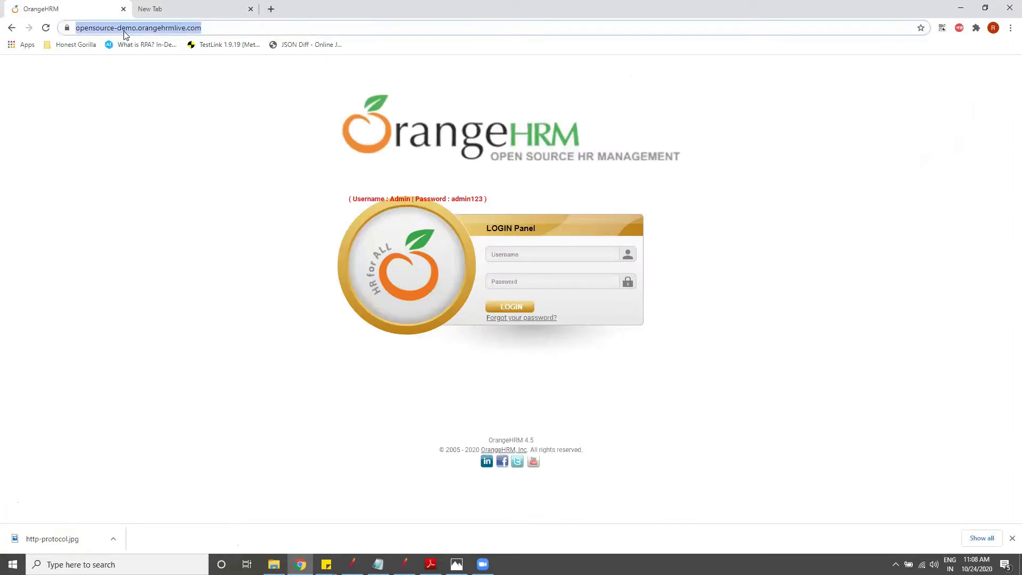
# Step: Close the OrangeHRM tab and open developer tools on the blank tab with an emptied network log
pyautogui.click(123, 8)
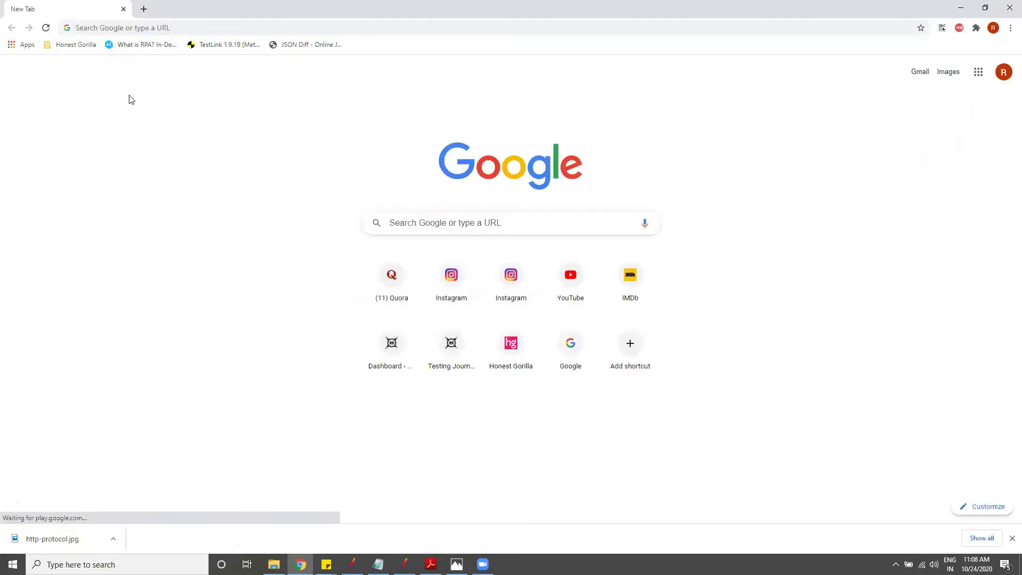
pyautogui.hotkey('ctrl', 'shift', 'i')
pyautogui.hotkey('ctrl', 'r')
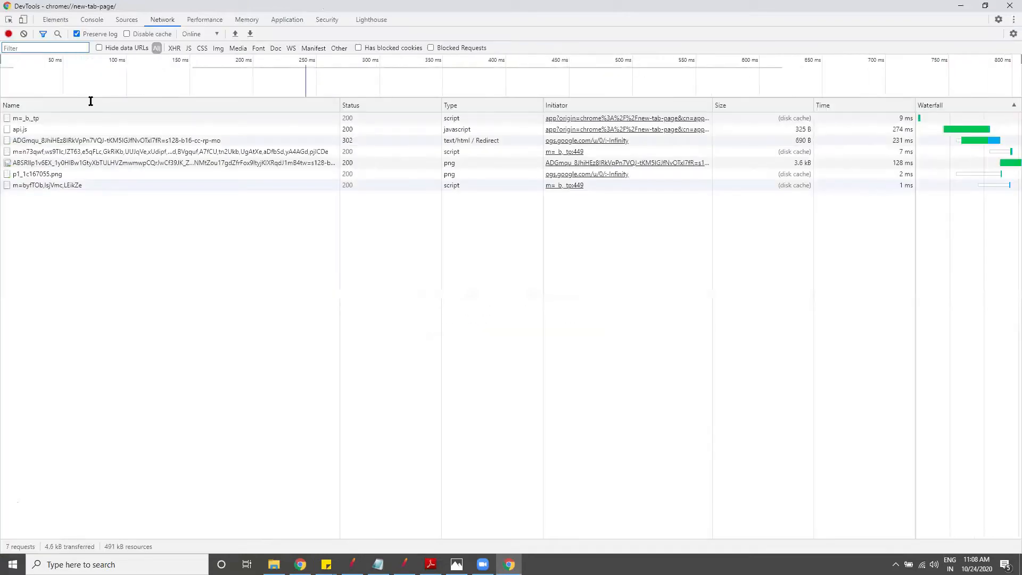
pyautogui.click(24, 34)
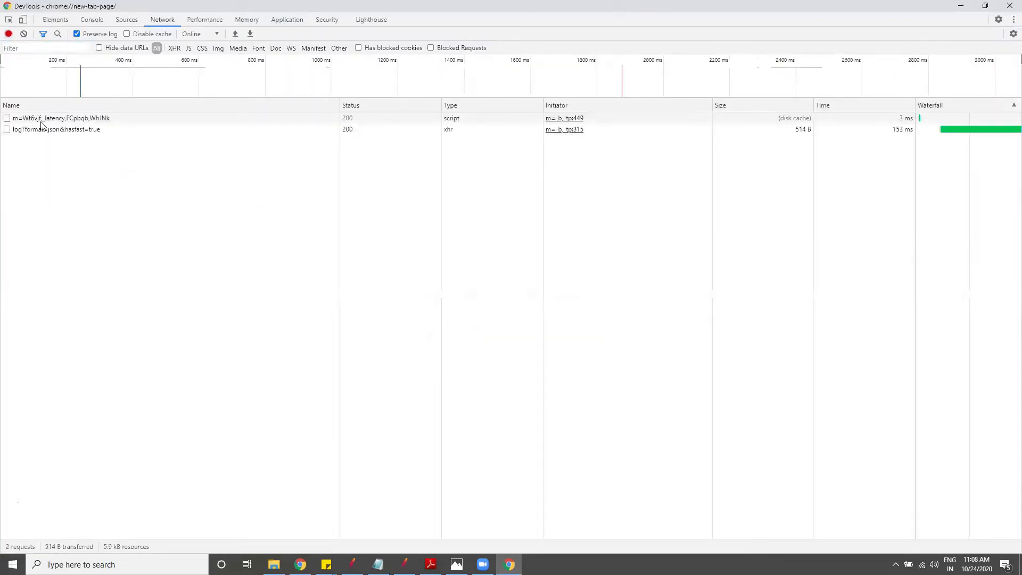
pyautogui.click(23, 34)
pyautogui.hotkey('alt', 'Tab')
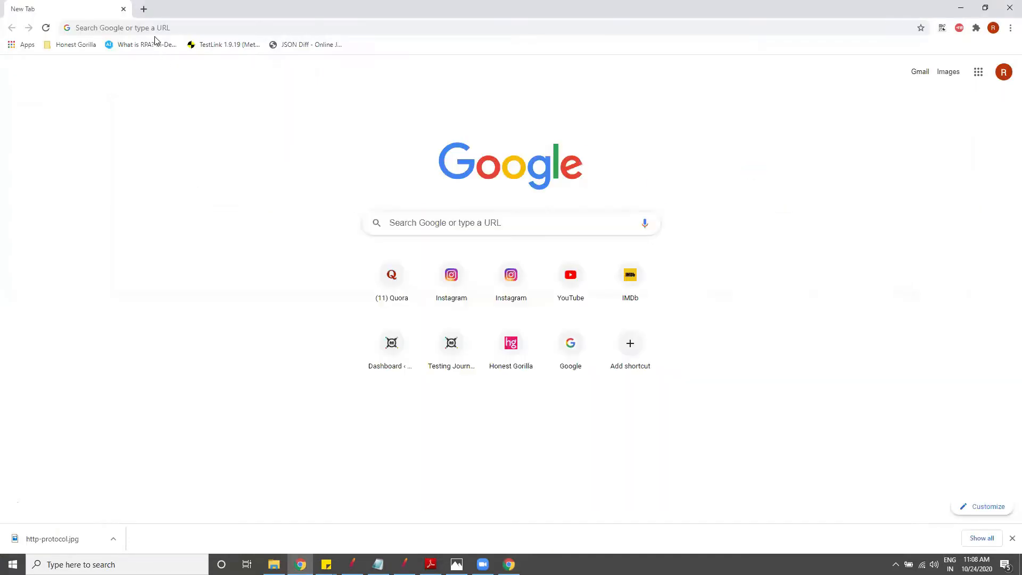
pyautogui.click(154, 28)
pyautogui.write('https://opensource-demo.orangehrmlive.com/')
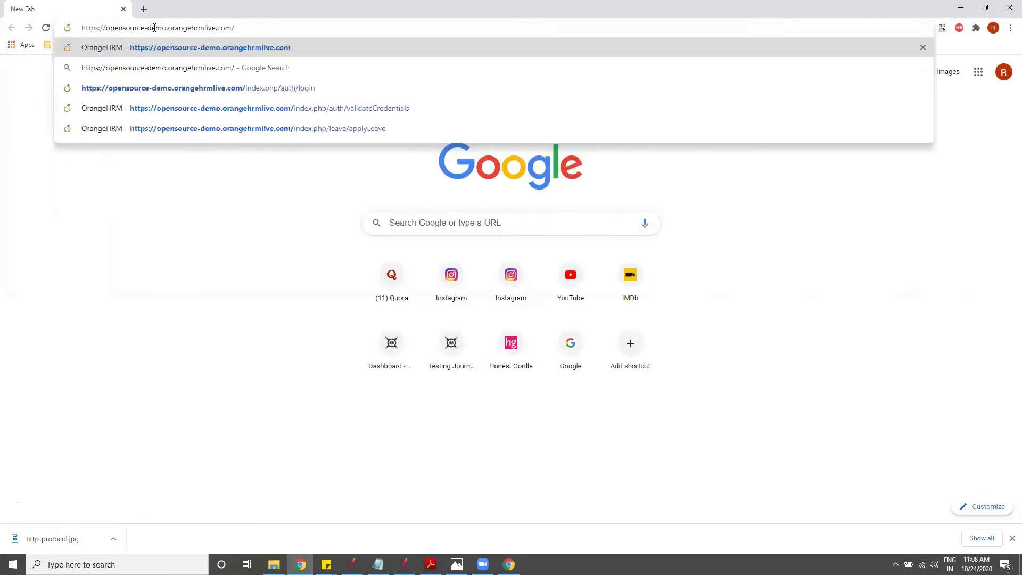
pyautogui.press('Return')
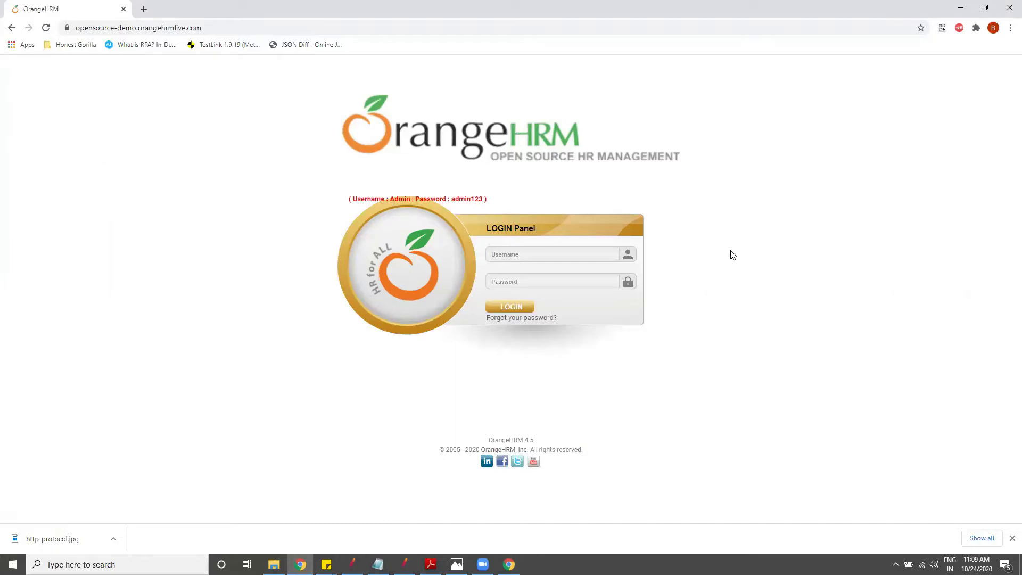
# Step: Switch to DevTools and review the recorded requests, filtering them by XHR and then showing all types again
pyautogui.hotkey('alt', 'Tab')
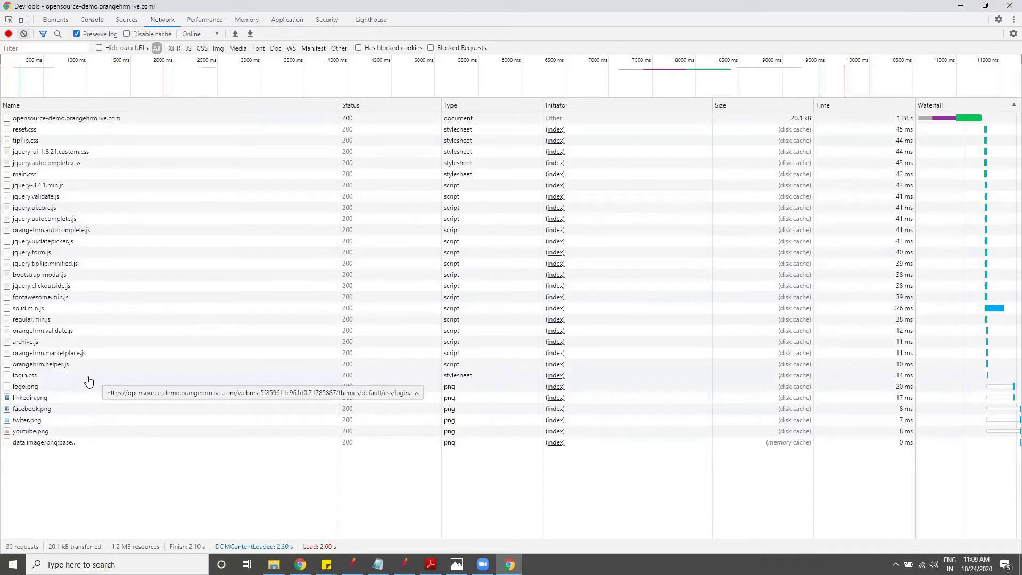
pyautogui.click(174, 49)
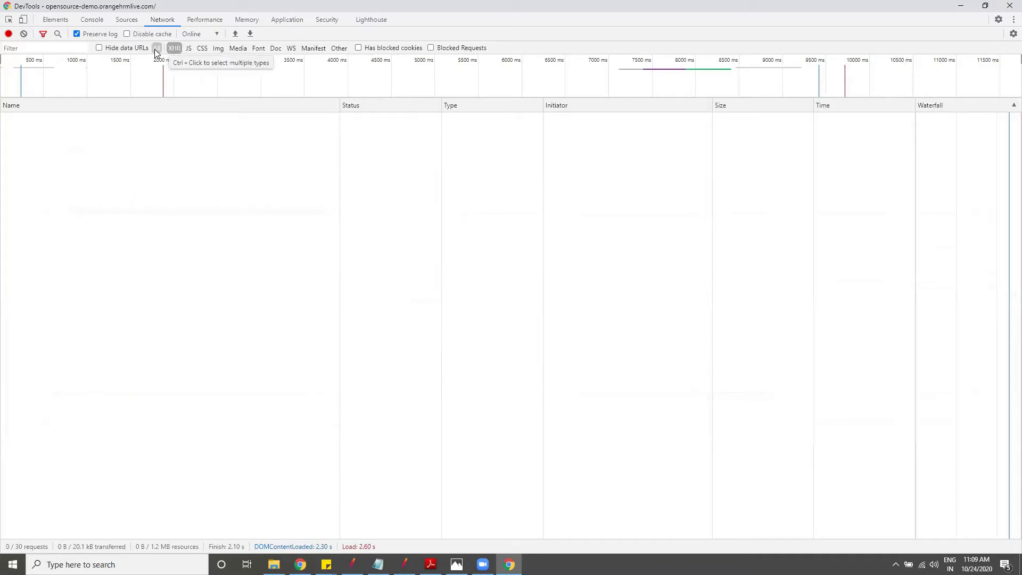
pyautogui.click(156, 48)
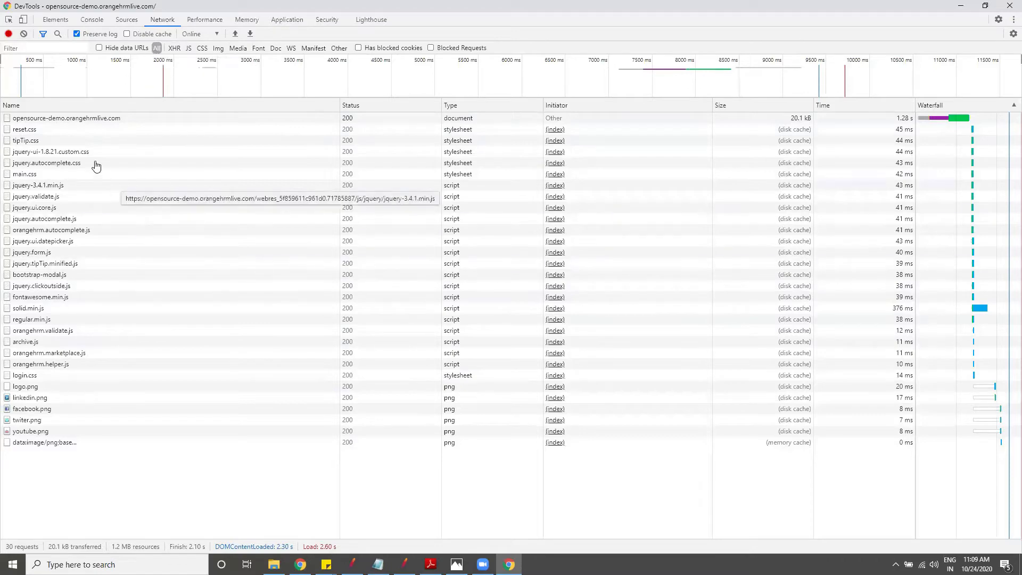
# Step: Examine the headers of the opensource-demo.orangehrmlive.com document request, highlighting its Request URL
pyautogui.click(88, 117)
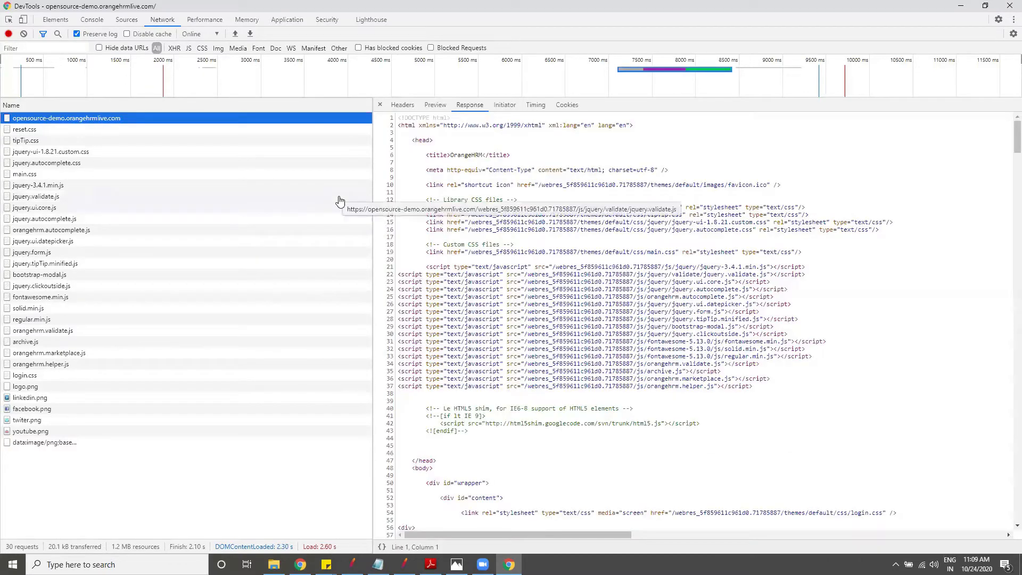
pyautogui.click(400, 106)
pyautogui.scroll(-2, 507, 334)
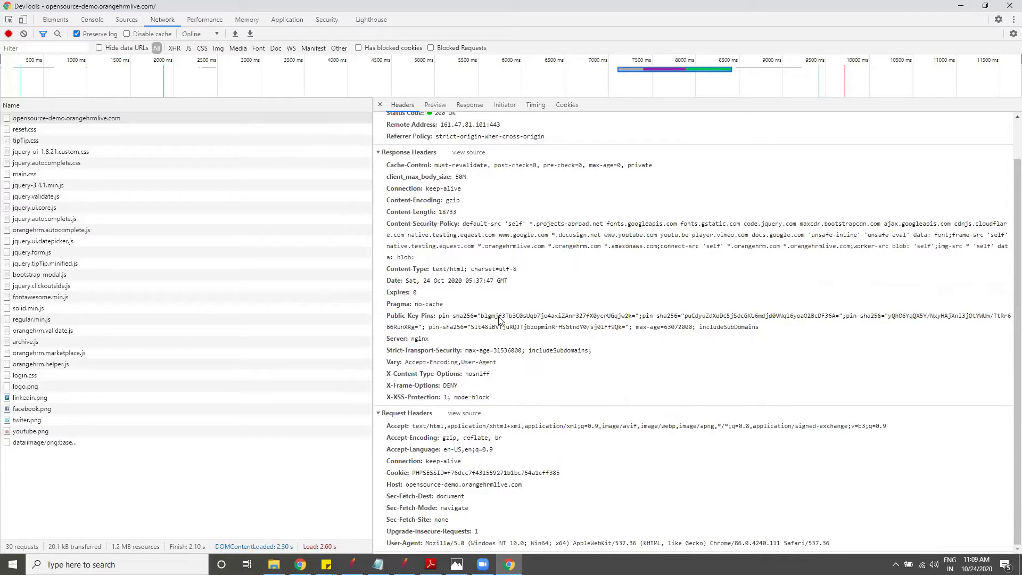
pyautogui.scroll(2, 501, 320)
pyautogui.hotkey('alt', 'Tab')
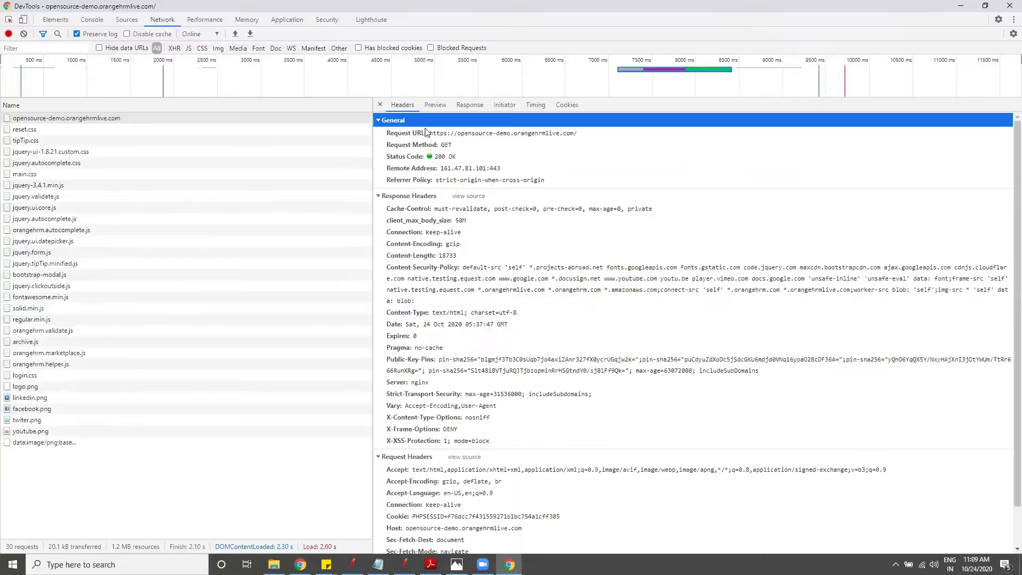
pyautogui.moveTo(430, 133); pyautogui.dragTo(577, 131)
pyautogui.click(578, 131)
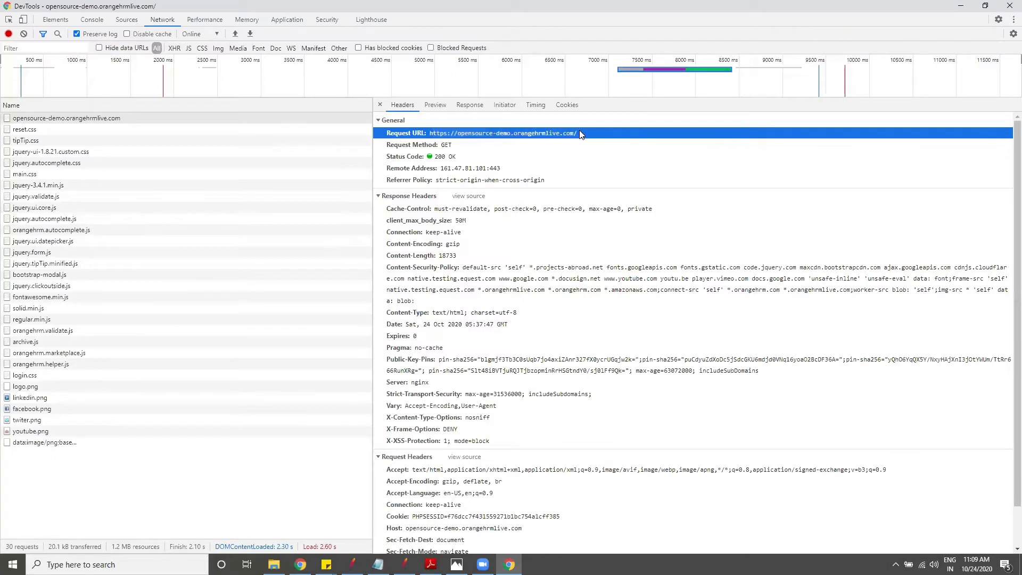
# Step: Show the response body of the document request and select its entire HTML source for copying
pyautogui.click(469, 105)
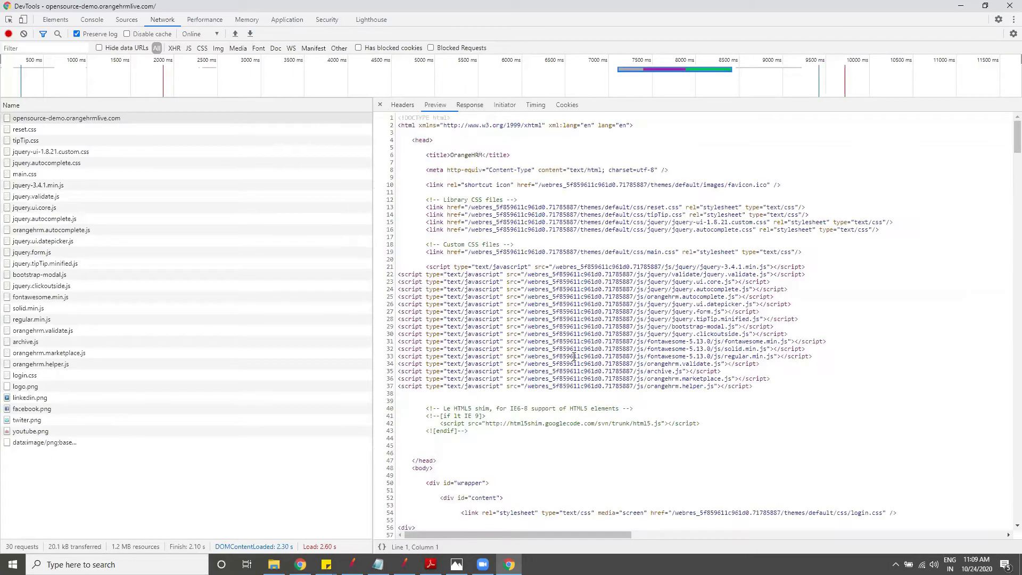
pyautogui.click(942, 251)
pyautogui.moveTo(1016, 149)
pyautogui.mouseDown()
pyautogui.moveTo(1005, 155)
pyautogui.moveTo(988, 506)
pyautogui.moveTo(994, 479)
pyautogui.moveTo(960, 234)
pyautogui.moveTo(1006, 144)
pyautogui.moveTo(1006, 159)
pyautogui.mouseUp()
pyautogui.scroll(15, 852, 271)
pyautogui.hotkey('ctrl', 'a')
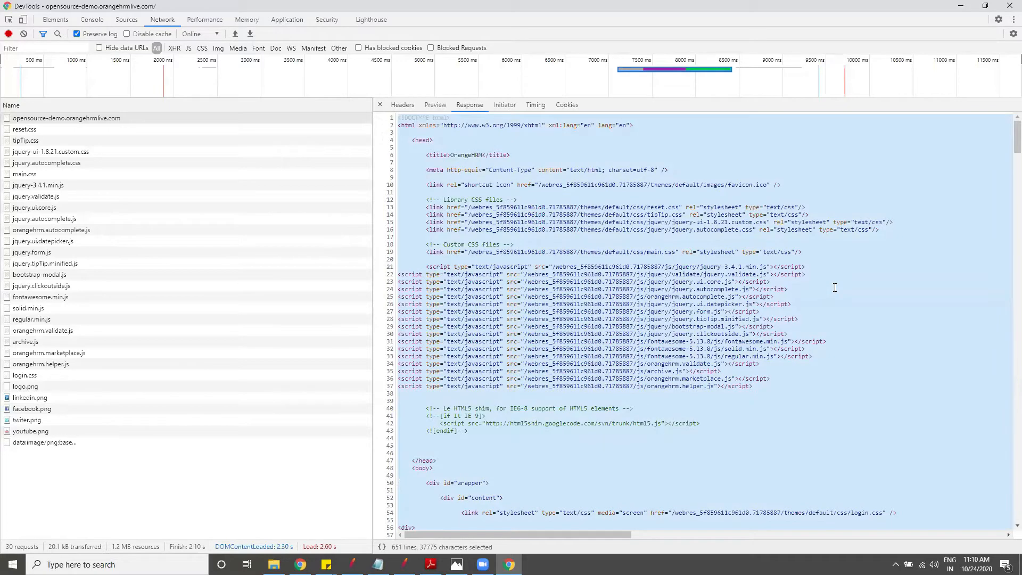
# Step: Launch Notepad++ and paste the copied HTML response into a new document
pyautogui.press('super+r')
pyautogui.write('notepad')
pyautogui.press('Return')
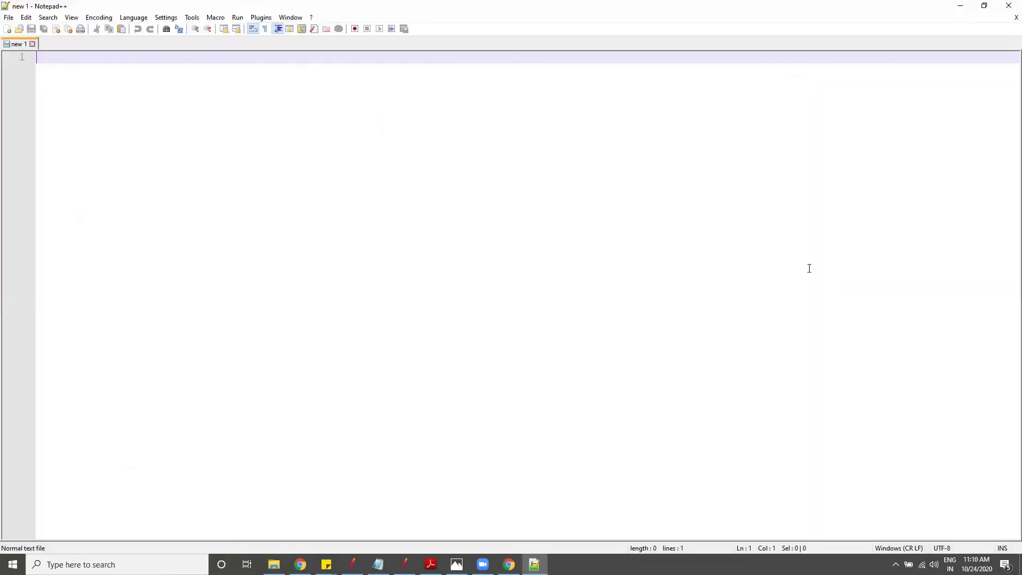
pyautogui.hotkey('ctrl', 'v')
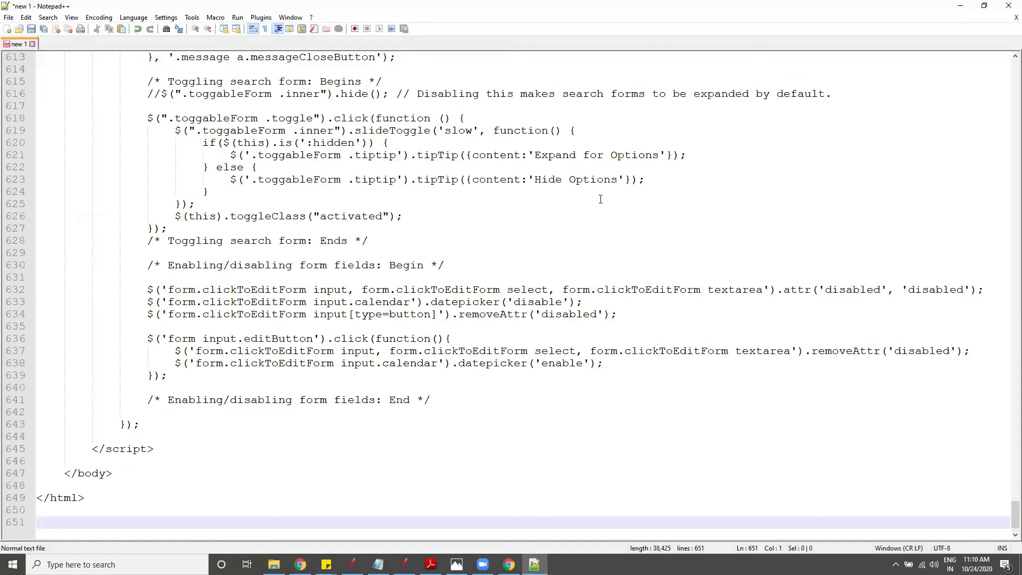
# Step: Search the pasted HTML source for "csrf"
pyautogui.scroll(18, 572, 179)
pyautogui.scroll(8, 613, 208)
pyautogui.click(610, 204)
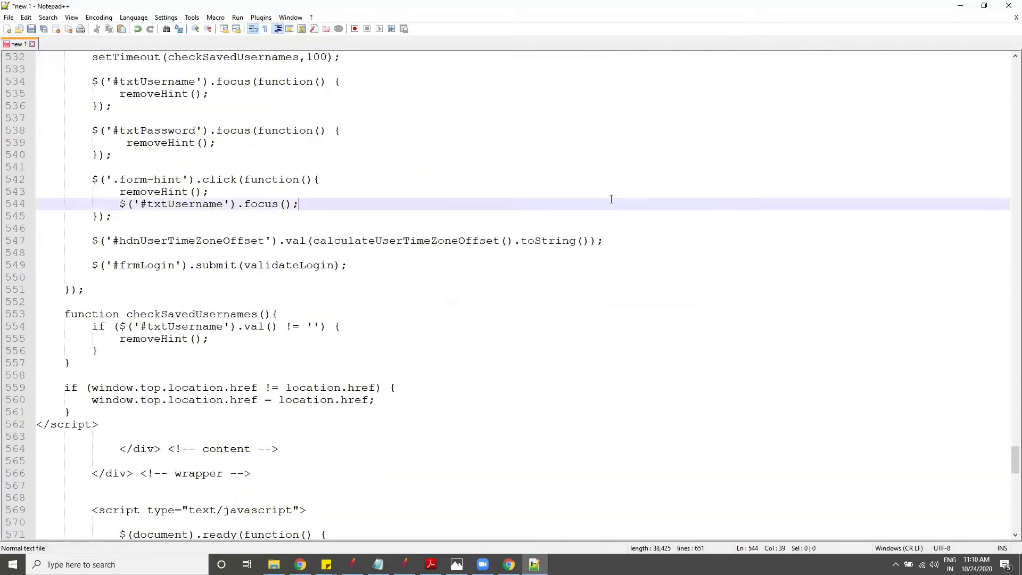
pyautogui.hotkey('ctrl', 'f')
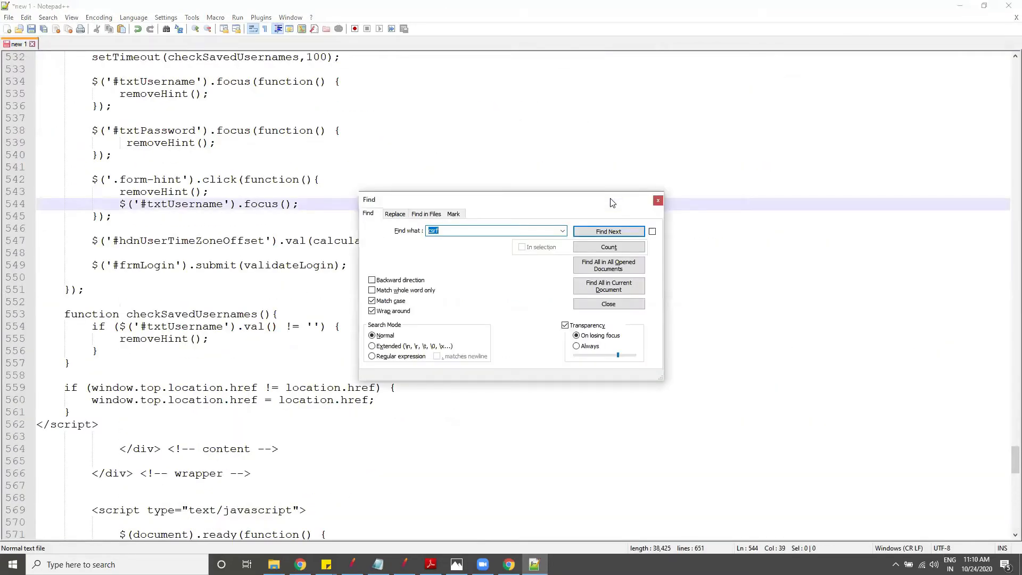
pyautogui.write('c')
pyautogui.press('Return')
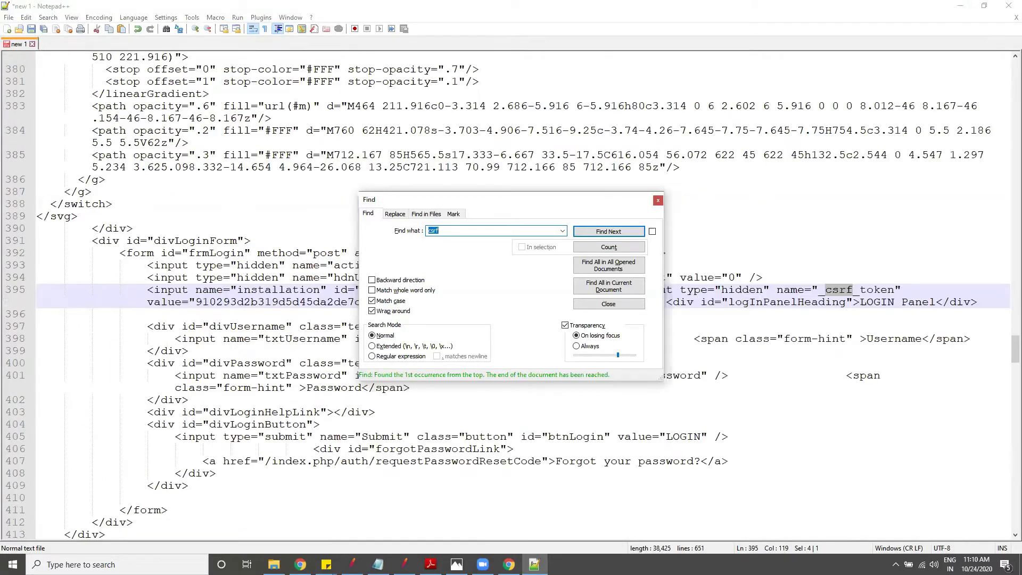
pyautogui.press('Escape')
# Step: Examine the hidden input of the login form, highlighting the _csrf_token name and its token value
pyautogui.scroll(-3, 732, 274)
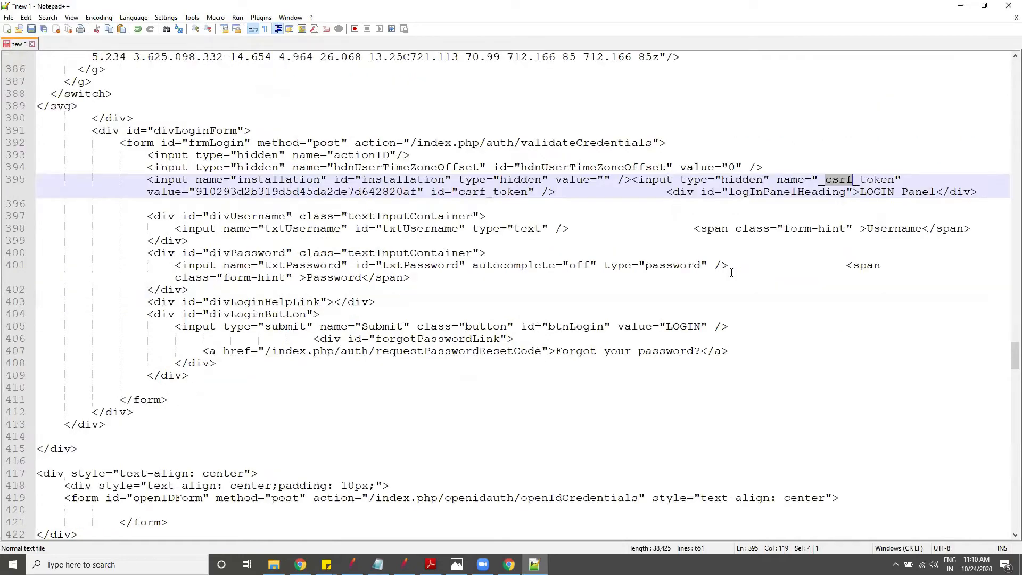
pyautogui.scroll(2, 732, 274)
pyautogui.moveTo(632, 253); pyautogui.dragTo(737, 255)
pyautogui.doubleClick(737, 254)
pyautogui.click(737, 255)
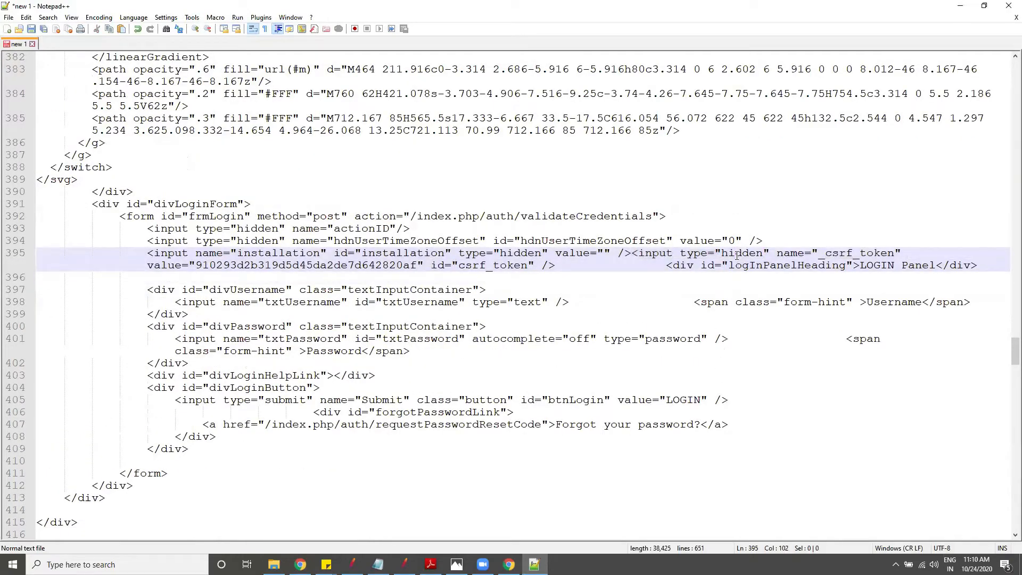
pyautogui.doubleClick(838, 254)
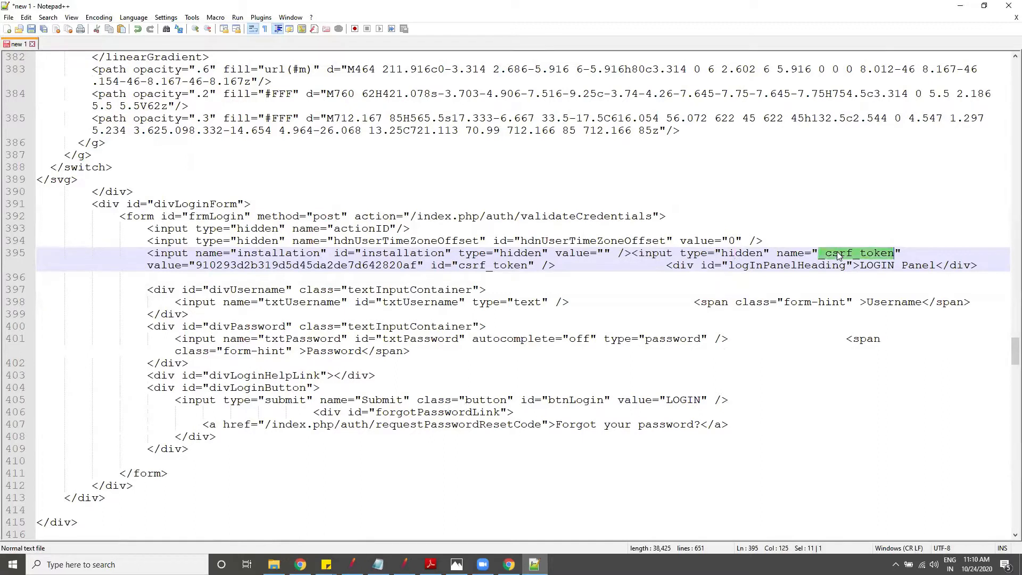
pyautogui.doubleClick(289, 265)
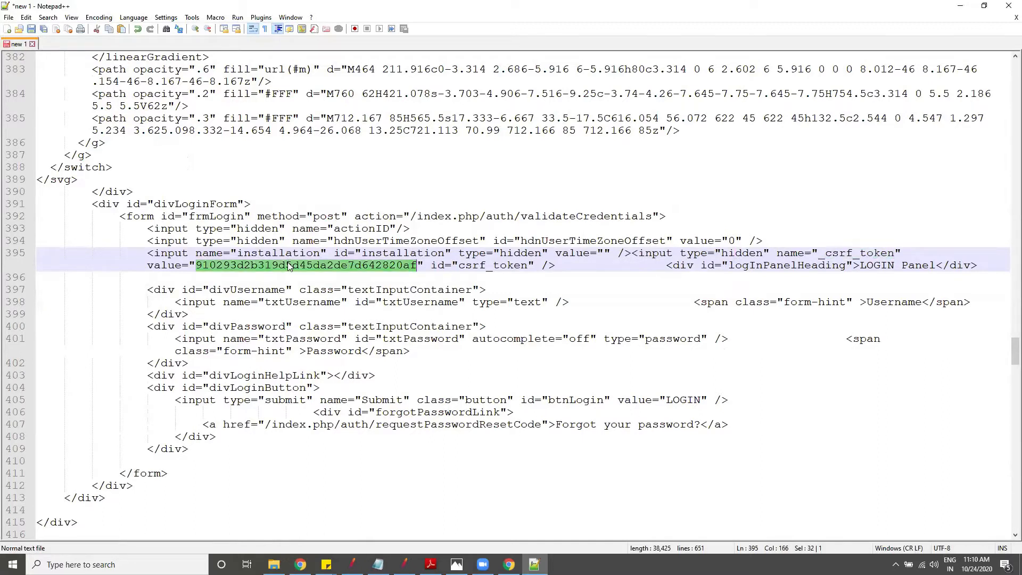
pyautogui.click(286, 265)
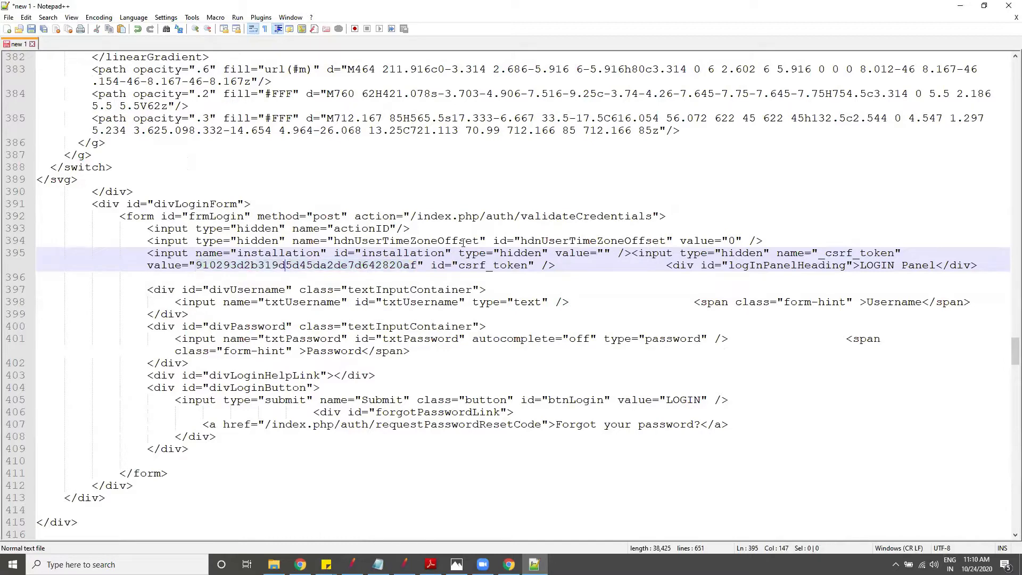
# Step: Switch to the OrangeHRM login page and log in with the username Admin and the account password
pyautogui.hotkey('alt', 'Tab')
pyautogui.hotkey('alt', 'Tab')
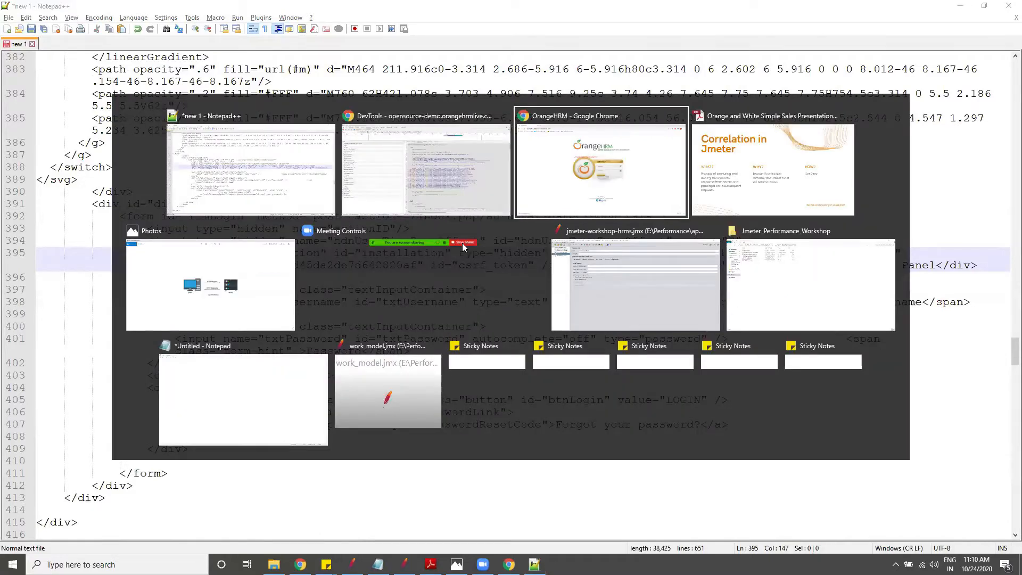
pyautogui.click(527, 256)
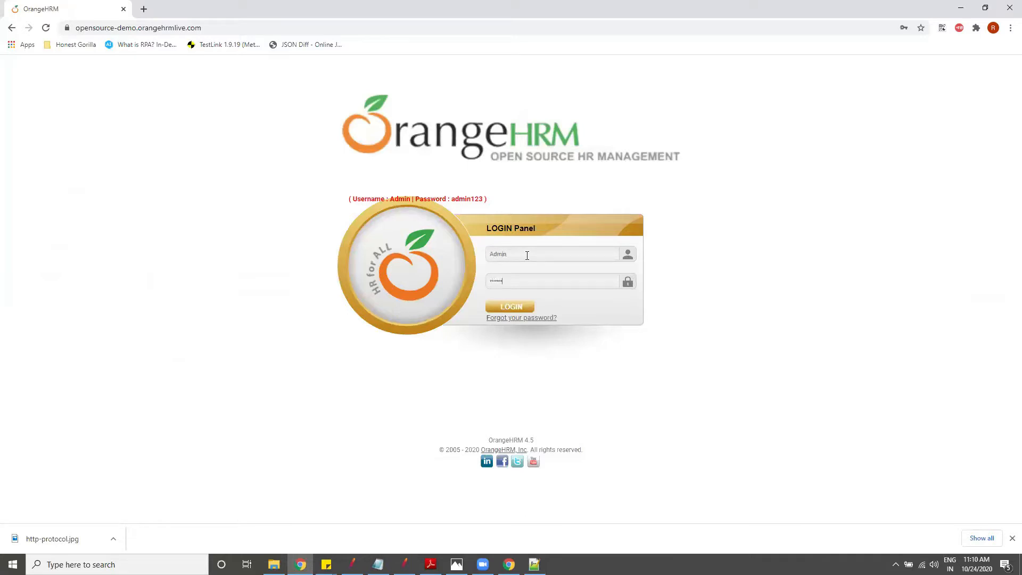
pyautogui.click(512, 308)
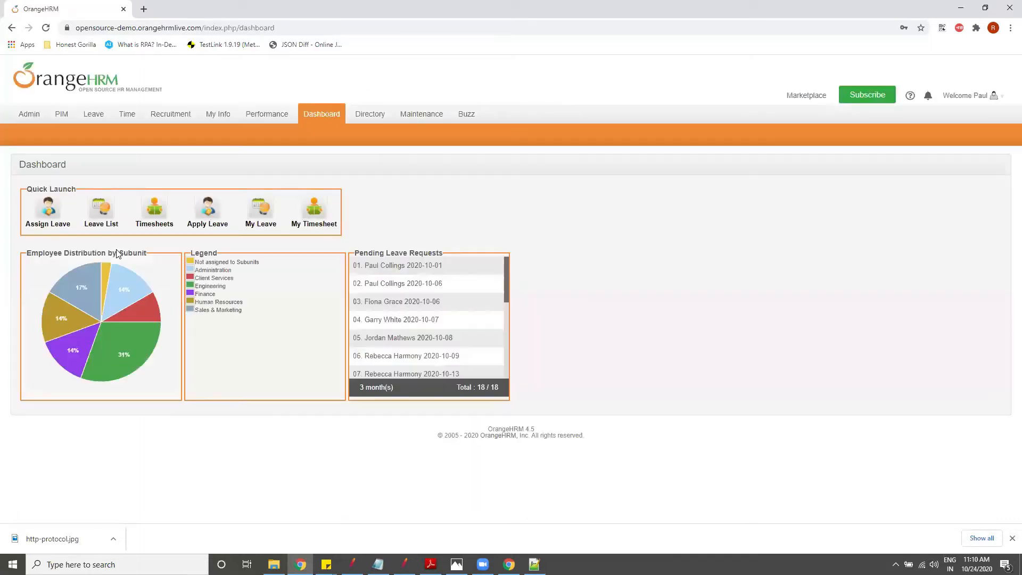
pyautogui.click(603, 171)
# Step: Switch to DevTools and show the headers of the validateCredentials request down to its form data
pyautogui.hotkey('alt', 'Tab')
pyautogui.press('Tab')
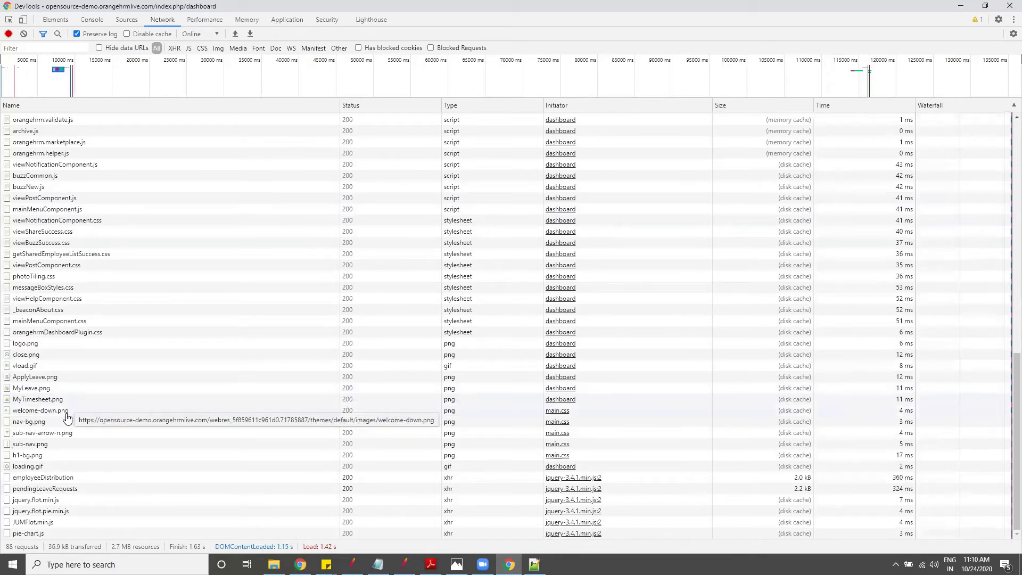
pyautogui.scroll(6, 67, 418)
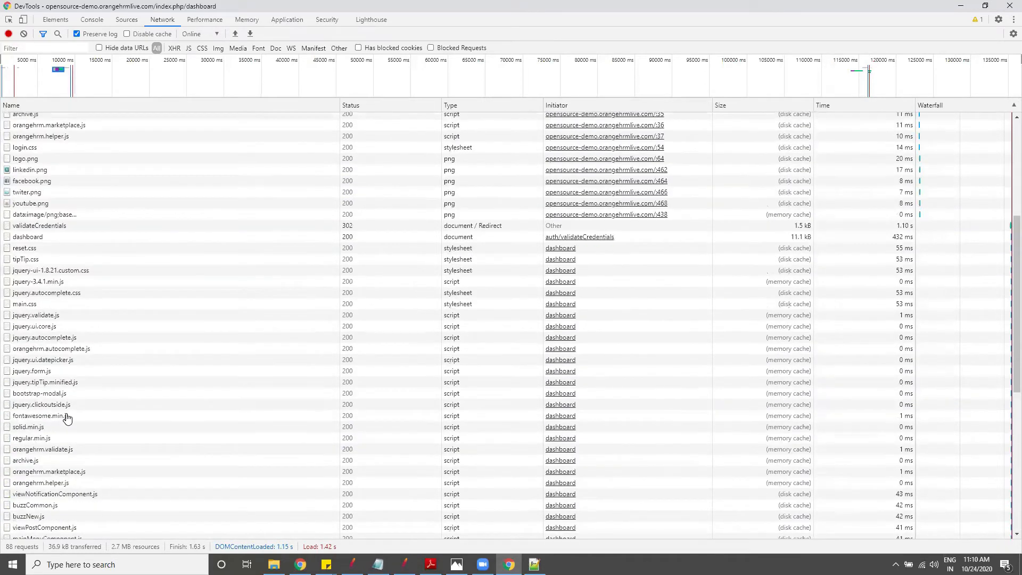
pyautogui.scroll(4, 67, 417)
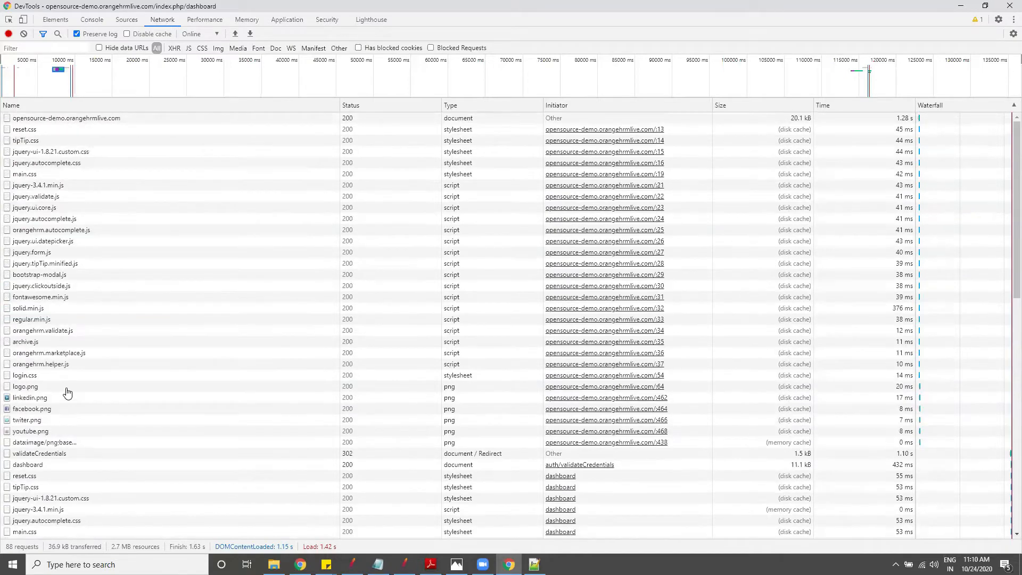
pyautogui.click(40, 455)
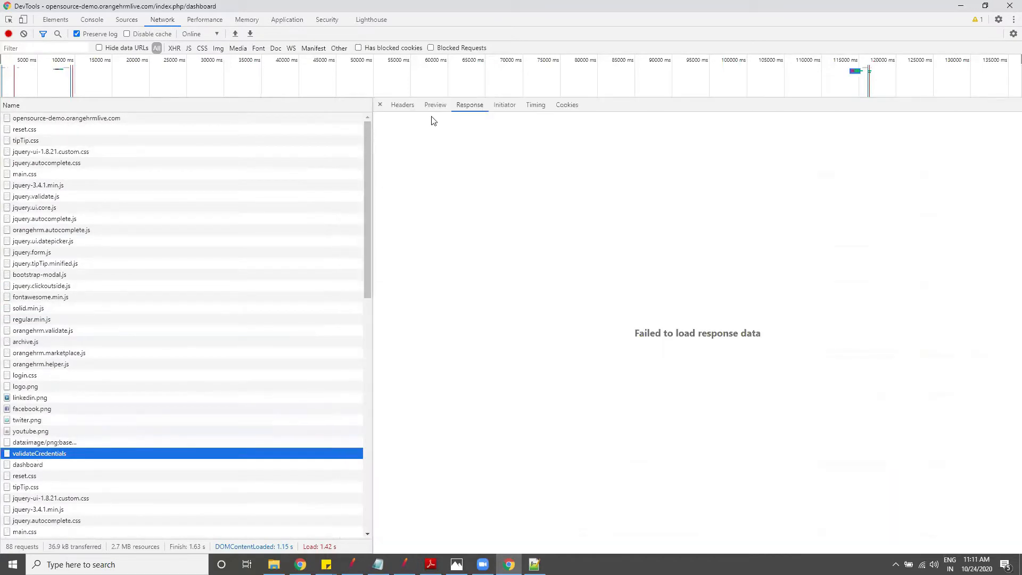
pyautogui.click(397, 110)
pyautogui.scroll(-4, 486, 405)
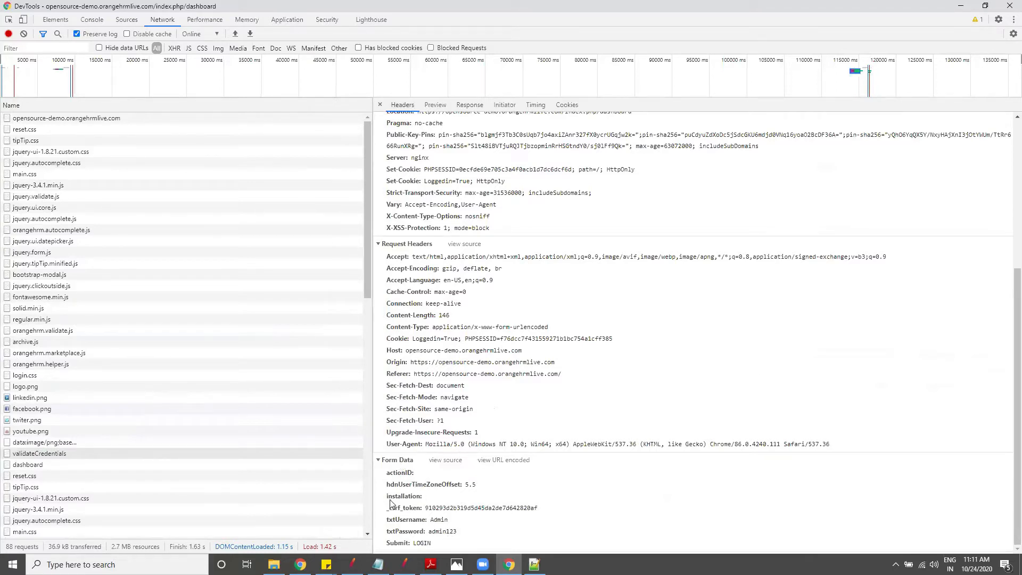
# Step: Highlight the txtUsername and txtPassword values in the form data of the validateCredentials request
pyautogui.doubleClick(410, 521)
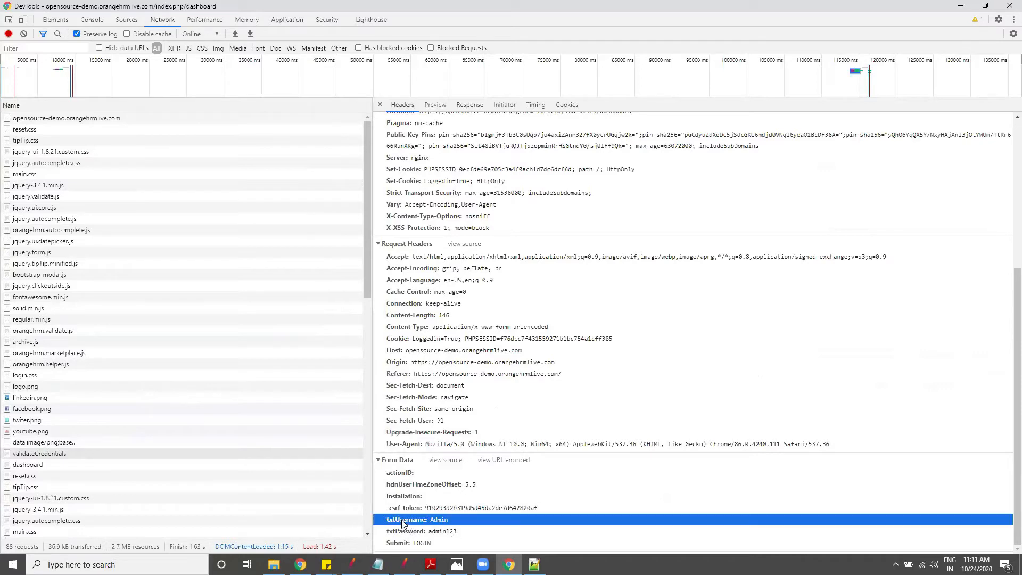
pyautogui.doubleClick(437, 521)
pyautogui.doubleClick(450, 531)
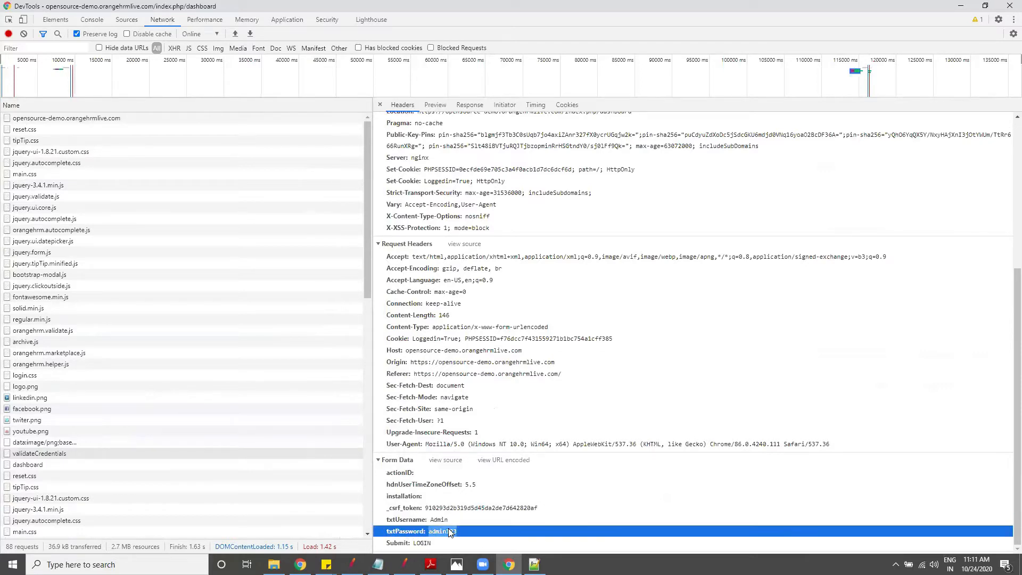
# Step: Highlight the _csrf_token entry and its value in the form data of the validateCredentials request
pyautogui.click(403, 509)
pyautogui.moveTo(393, 473); pyautogui.dragTo(489, 507)
pyautogui.click(414, 531)
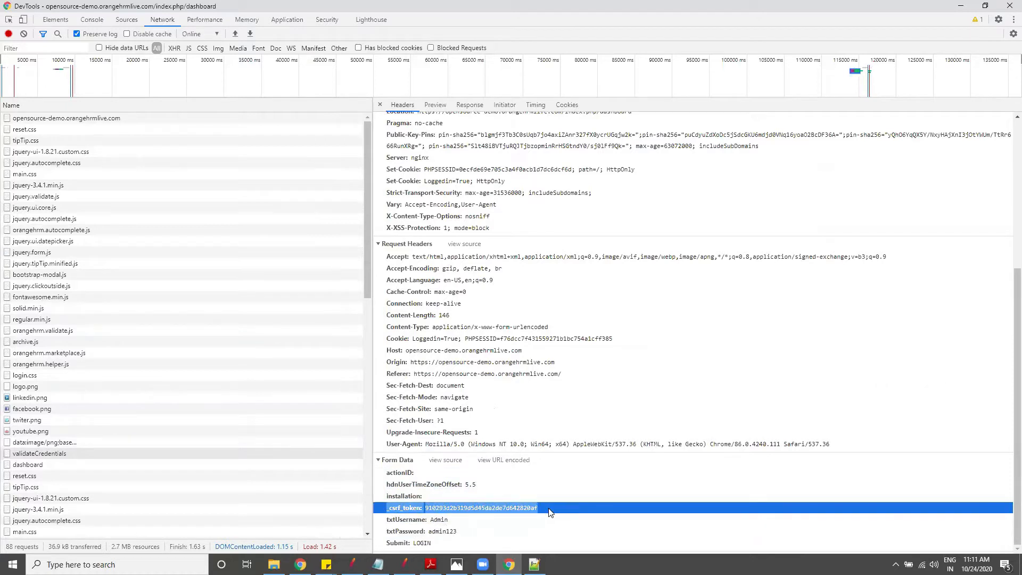
pyautogui.doubleClick(490, 509)
# Step: Copy the hidden _csrf_token input tag from line 395 of the login response in Notepad++ and paste it into Notepad
pyautogui.hotkey('alt', 'Tab')
pyautogui.hotkey('alt', 'Tab')
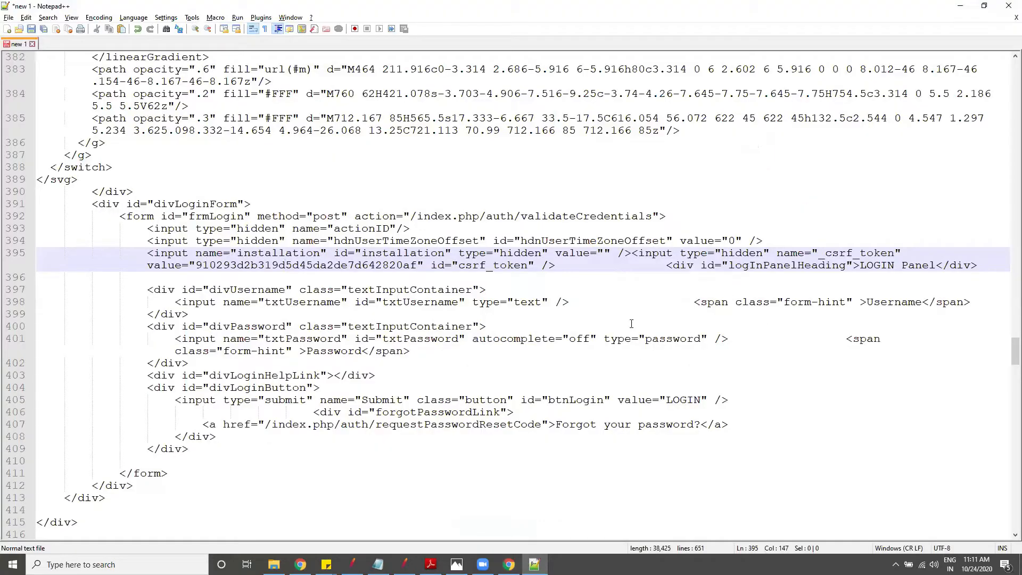
pyautogui.click(682, 323)
pyautogui.moveTo(632, 253); pyautogui.dragTo(565, 265)
pyautogui.hotkey('ctrl', 'c')
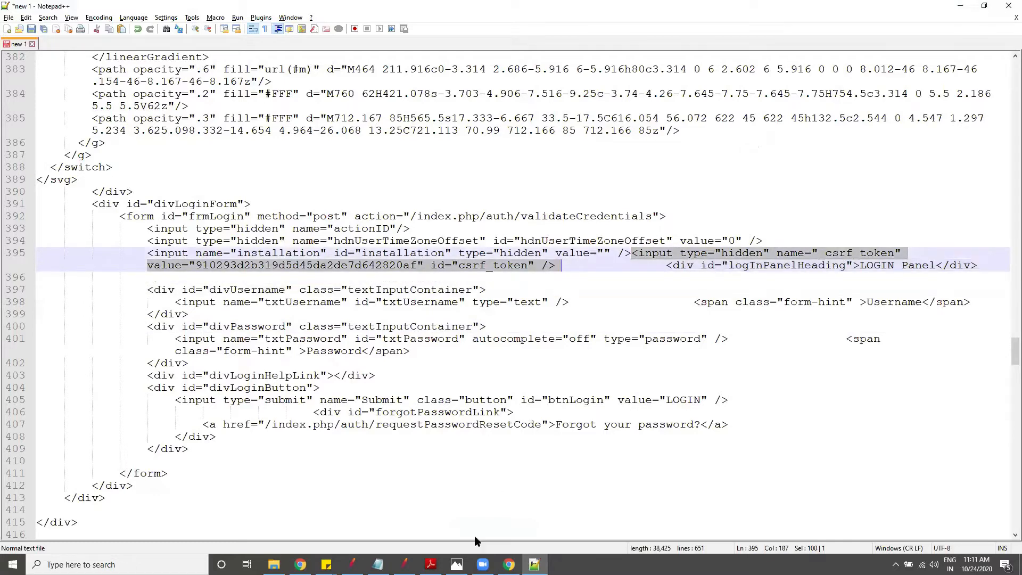
pyautogui.click(378, 564)
pyautogui.hotkey('ctrl', 'v')
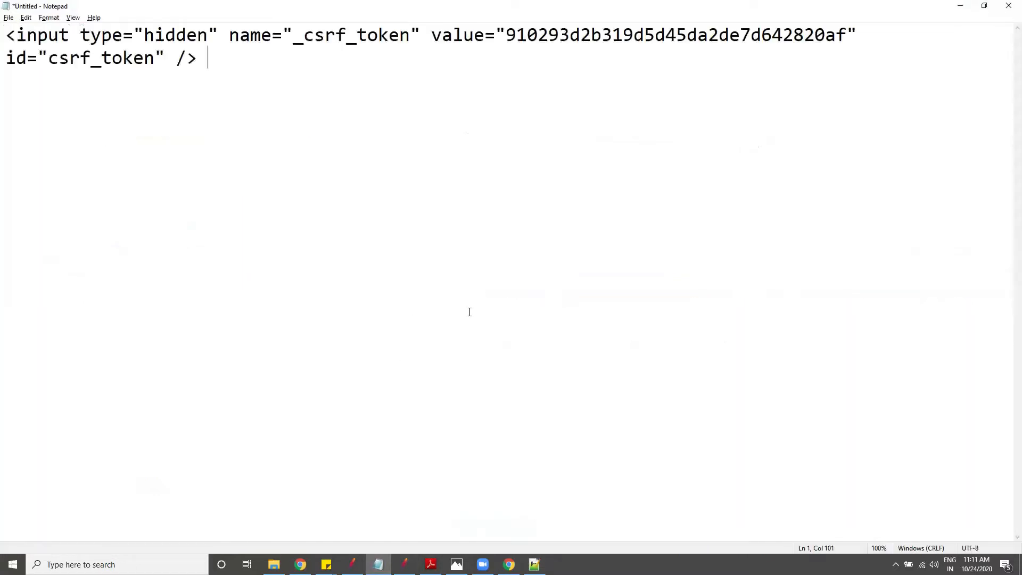
pyautogui.moveTo(218, 58); pyautogui.dragTo(7, 25)
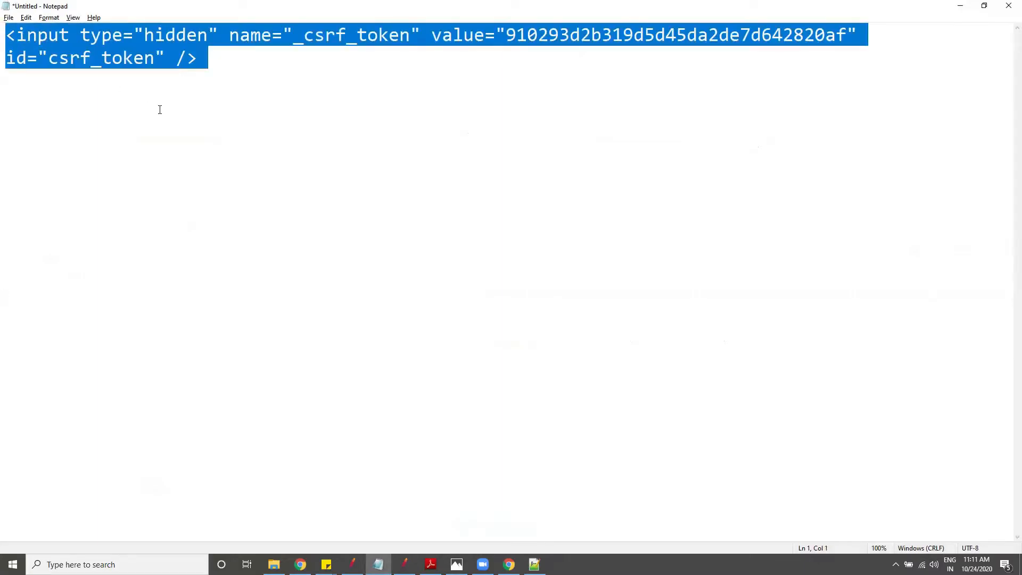
# Step: Paste the _csrf_token value from the DevTools form data into Notepad, separated by blank lines below the input tag
pyautogui.hotkey('alt', 'Tab')
pyautogui.hotkey('alt', 'Tab')
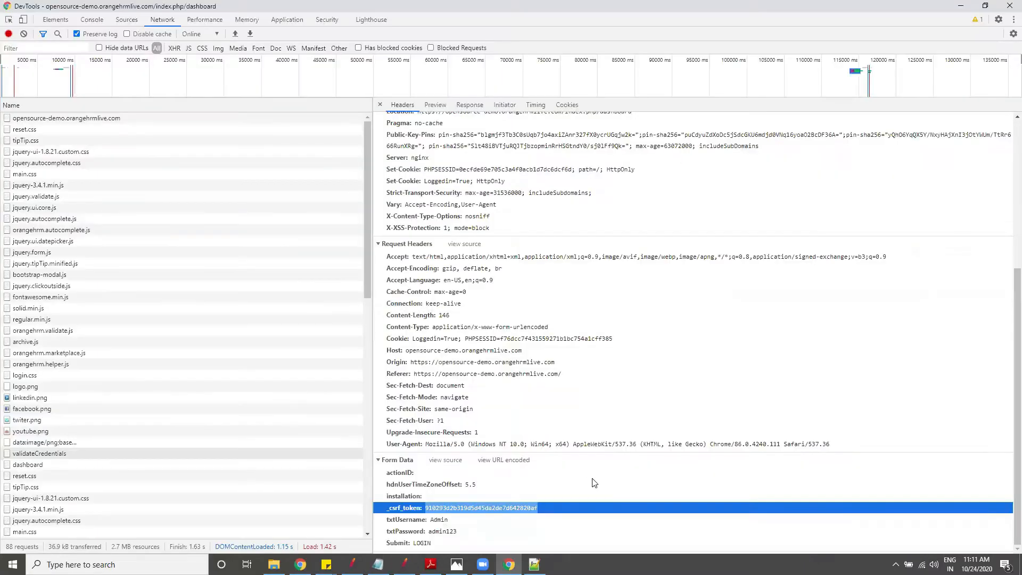
pyautogui.hotkey('alt', 'Tab')
pyautogui.click(312, 230)
pyautogui.press('Return')
pyautogui.press('Return')
pyautogui.press('Return')
pyautogui.hotkey('ctrl', 'v')
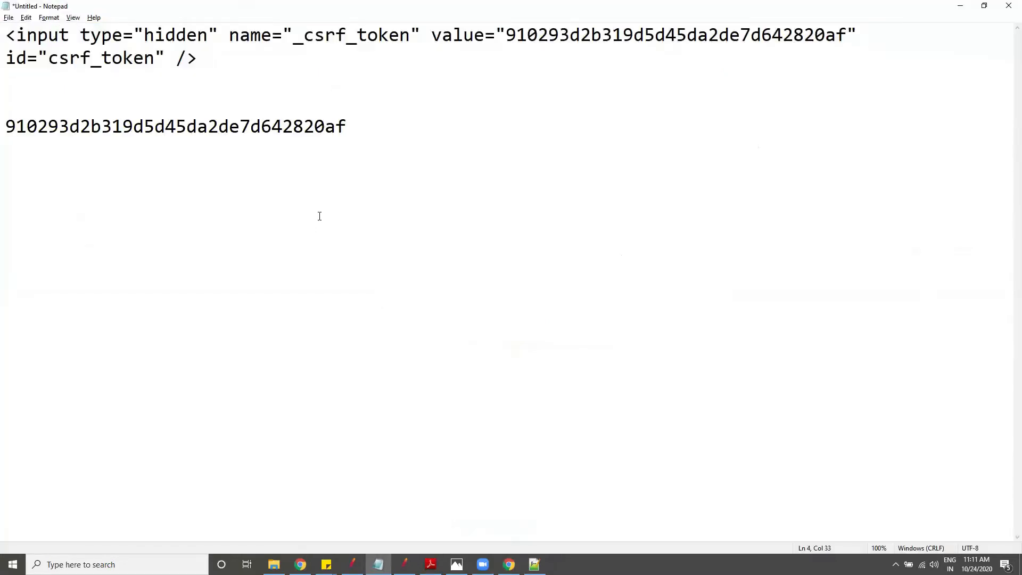
# Step: Compare the value attribute in the input tag with the separate _csrf_token value by highlighting each
pyautogui.doubleClick(742, 36)
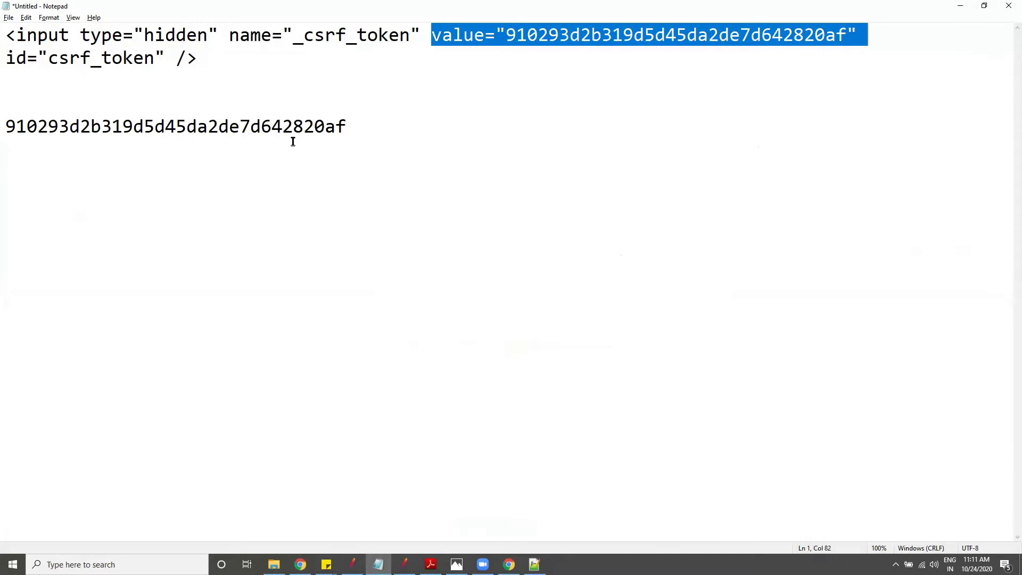
pyautogui.doubleClick(266, 126)
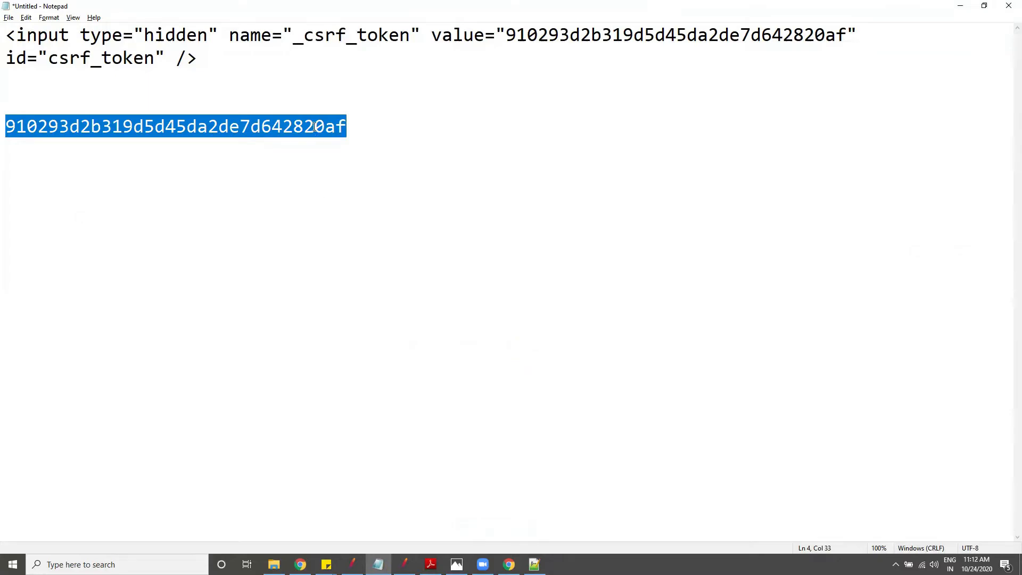
pyautogui.click(343, 186)
# Step: Switch to JMeter, expand Landing Page and Login under Thread Group - Demo, and show the validateCredentials request
pyautogui.hotkey('alt', 'Tab')
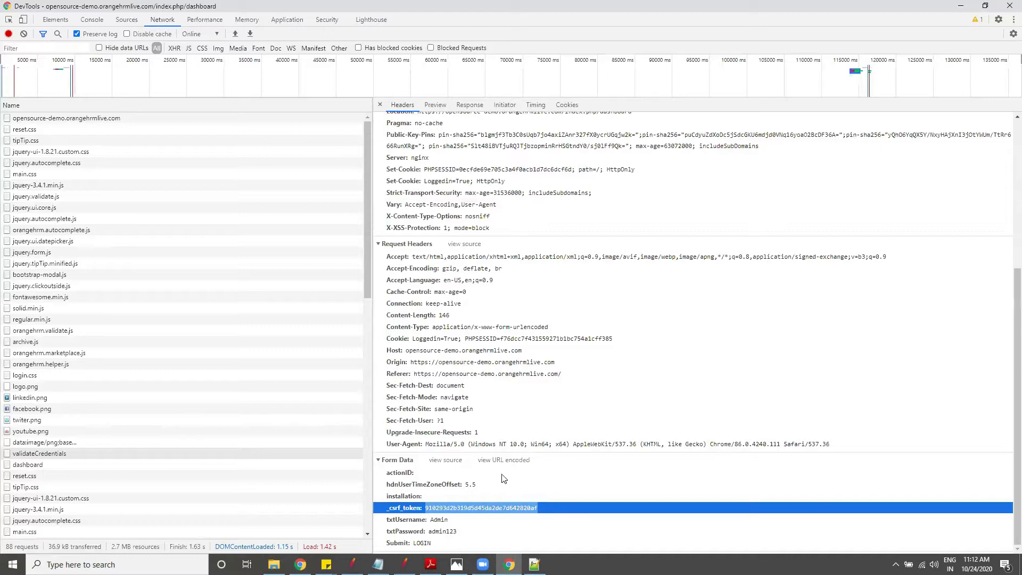
pyautogui.click(352, 564)
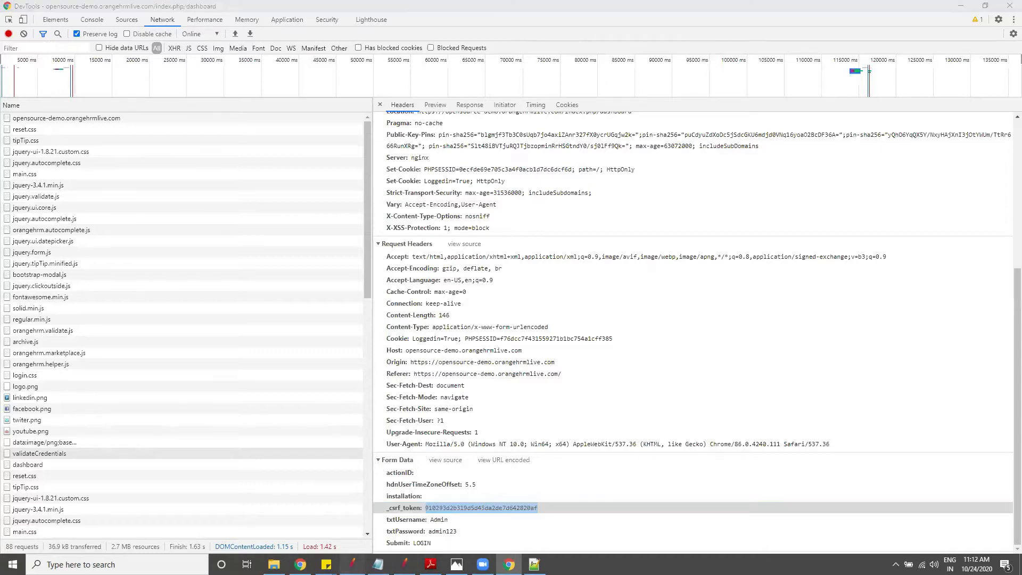
pyautogui.moveTo(114, 189); pyautogui.dragTo(485, 139)
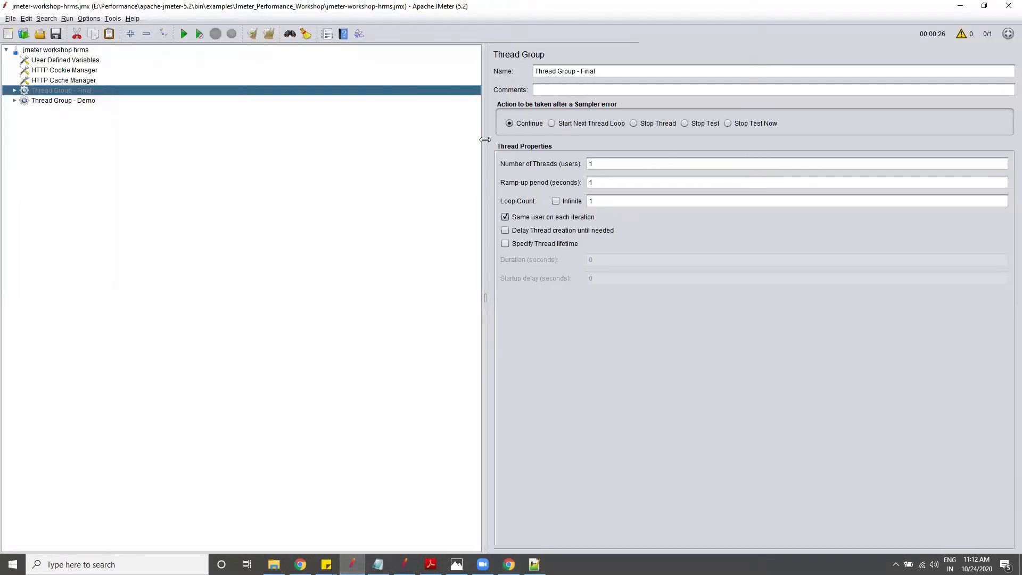
pyautogui.click(15, 100)
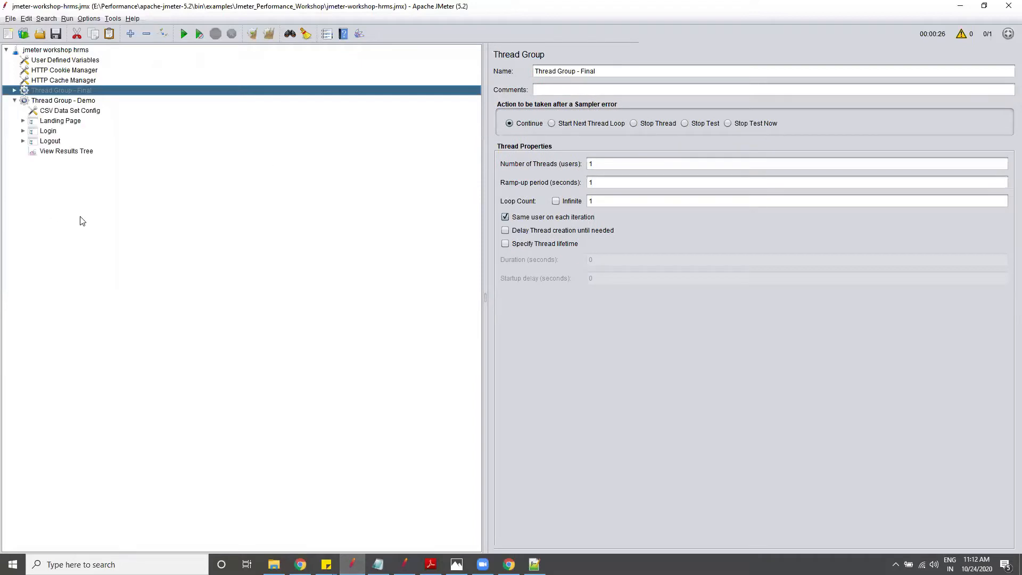
pyautogui.click(23, 121)
pyautogui.click(73, 133)
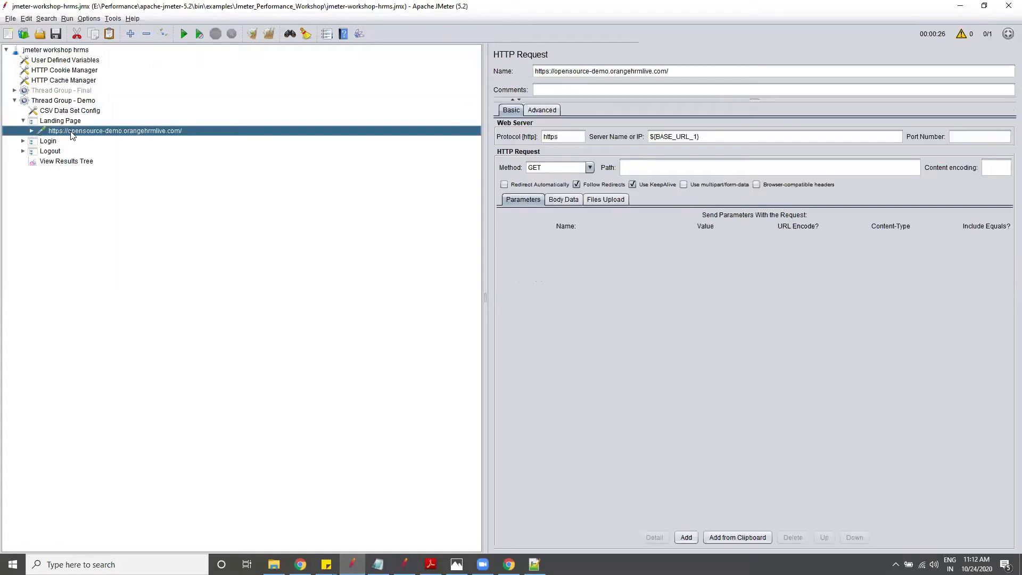
pyautogui.click(23, 140)
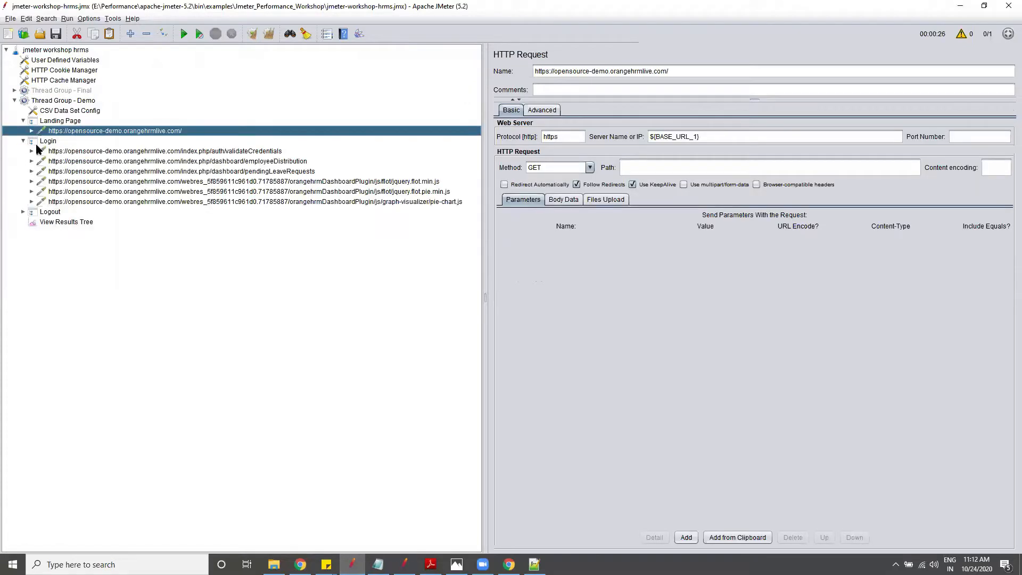
pyautogui.click(101, 151)
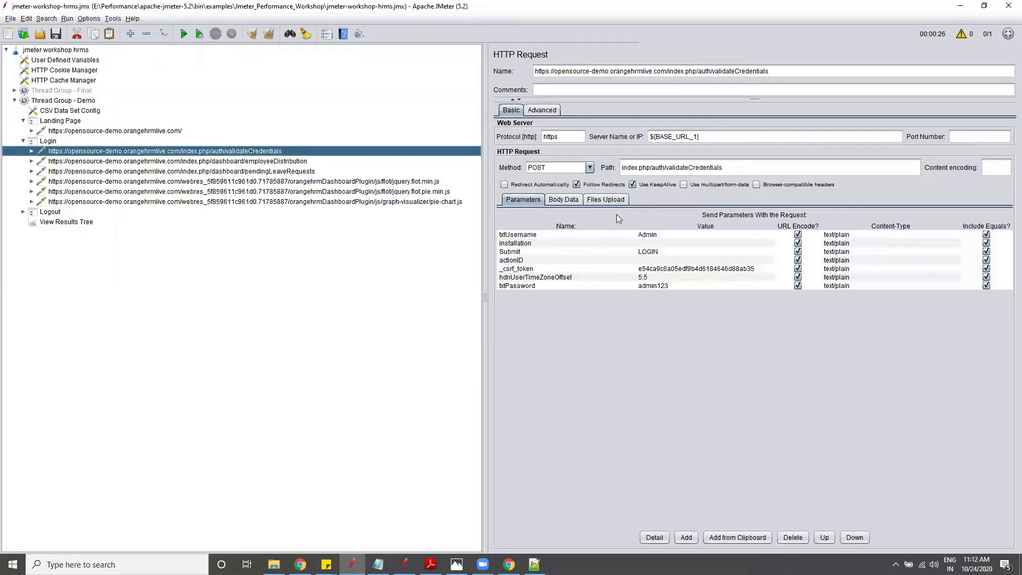
# Step: Examine the Submit, txtUsername, txtPassword and _csrf_token parameters of the validateCredentials request
pyautogui.click(646, 254)
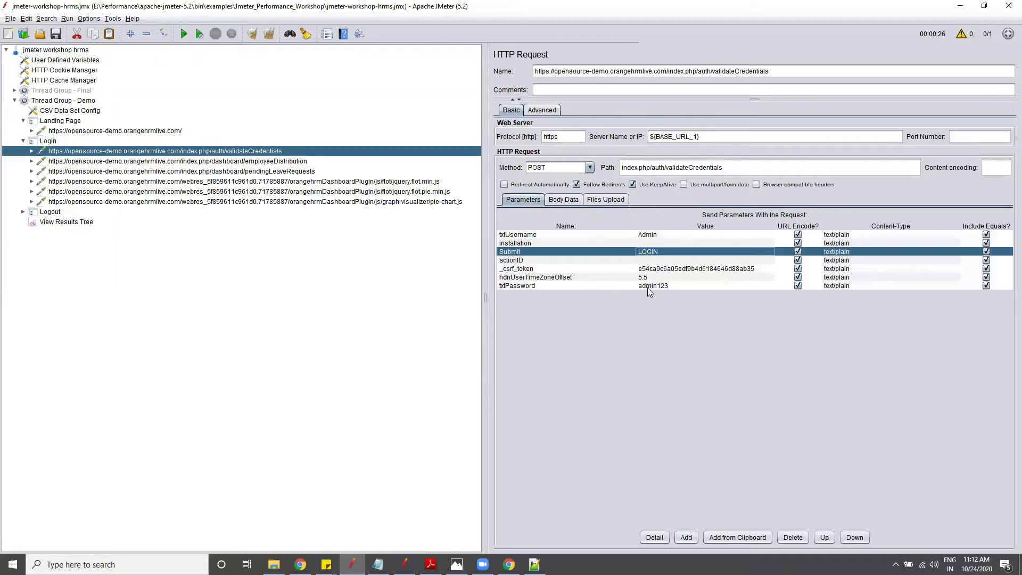
pyautogui.click(649, 236)
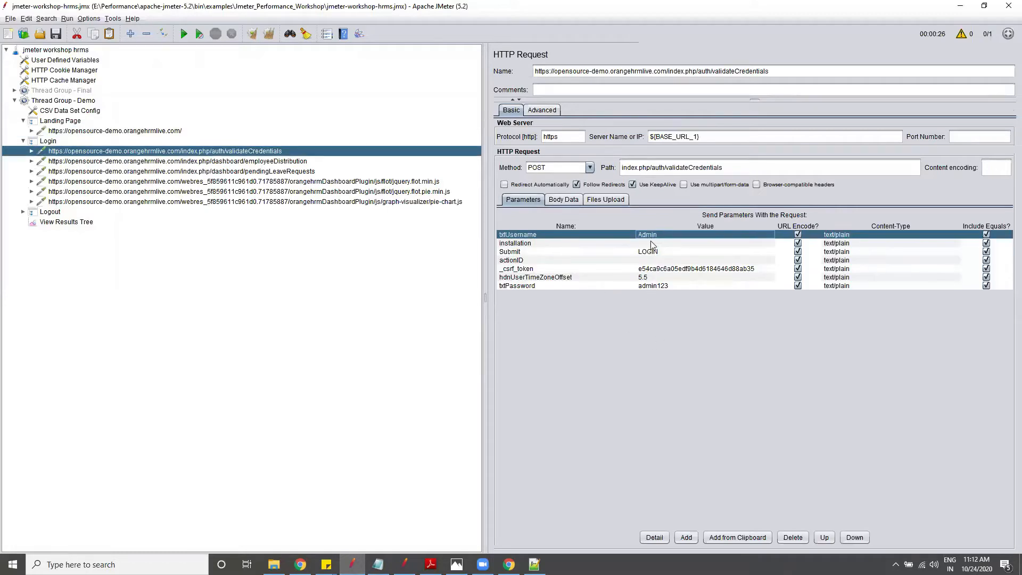
pyautogui.click(649, 286)
pyautogui.click(656, 269)
pyautogui.click(657, 268)
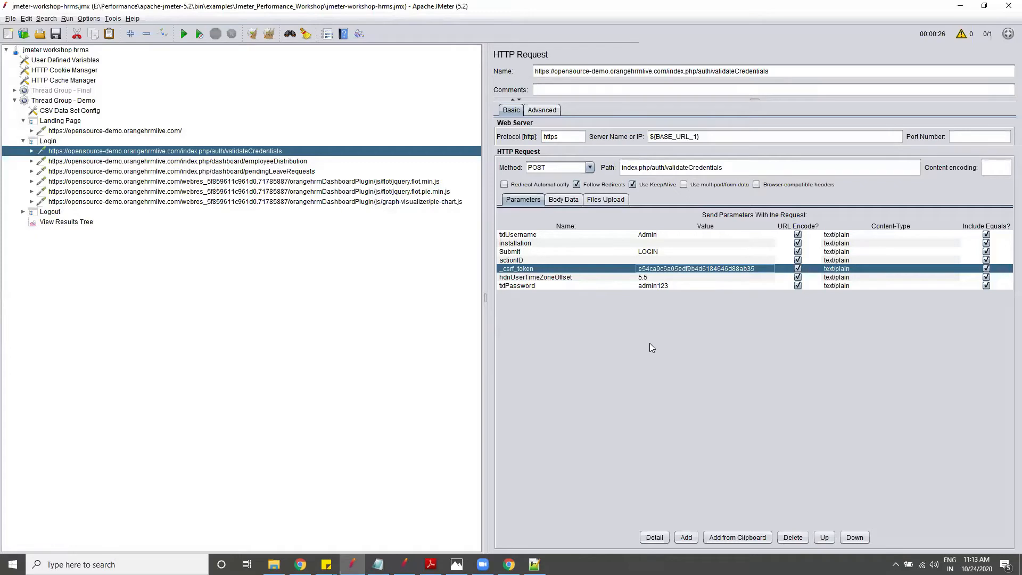
# Step: Review the landing page request, highlighting its URL name, and return to the validateCredentials request
pyautogui.click(73, 131)
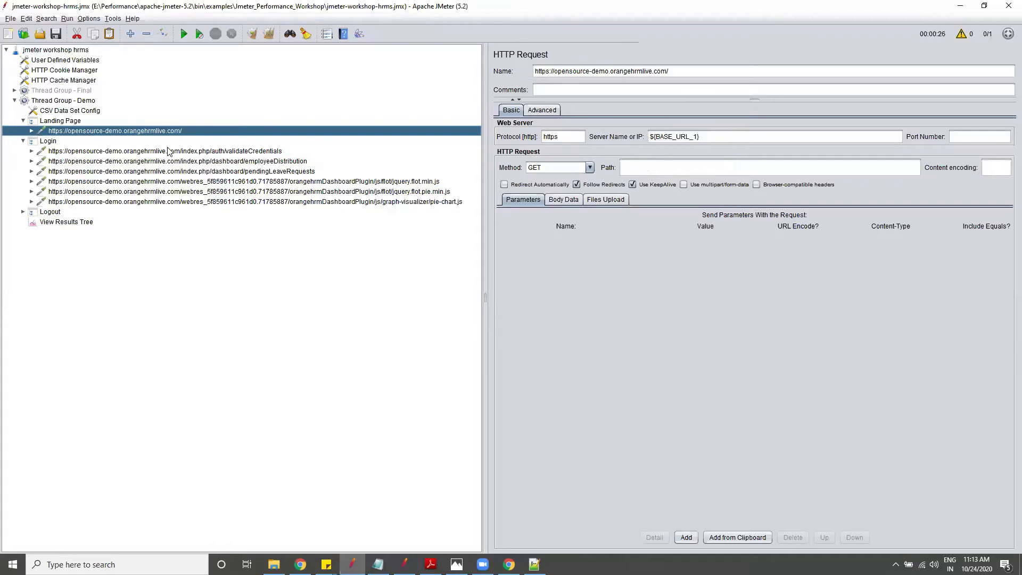
pyautogui.click(701, 79)
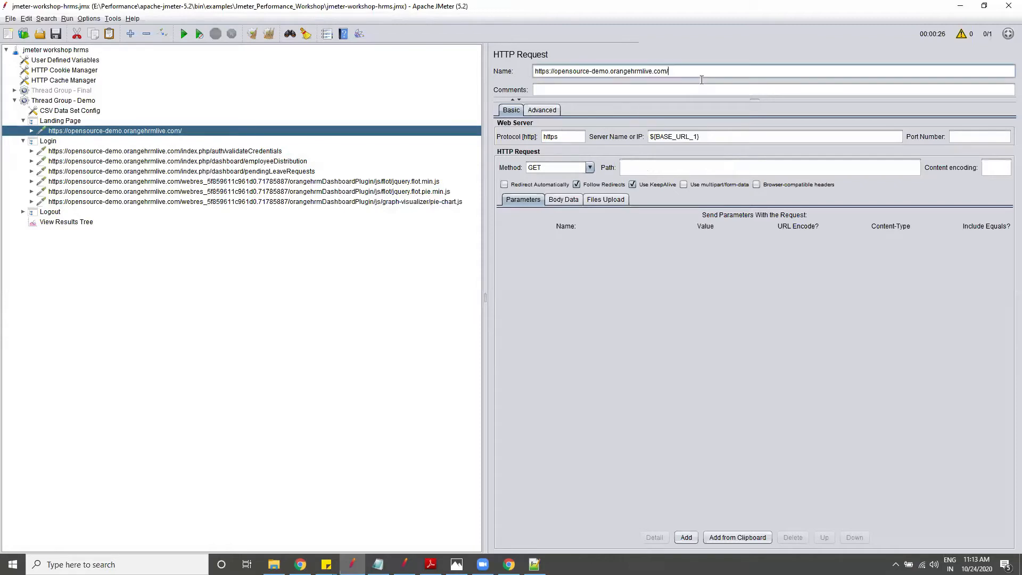
pyautogui.moveTo(702, 80); pyautogui.dragTo(543, 71)
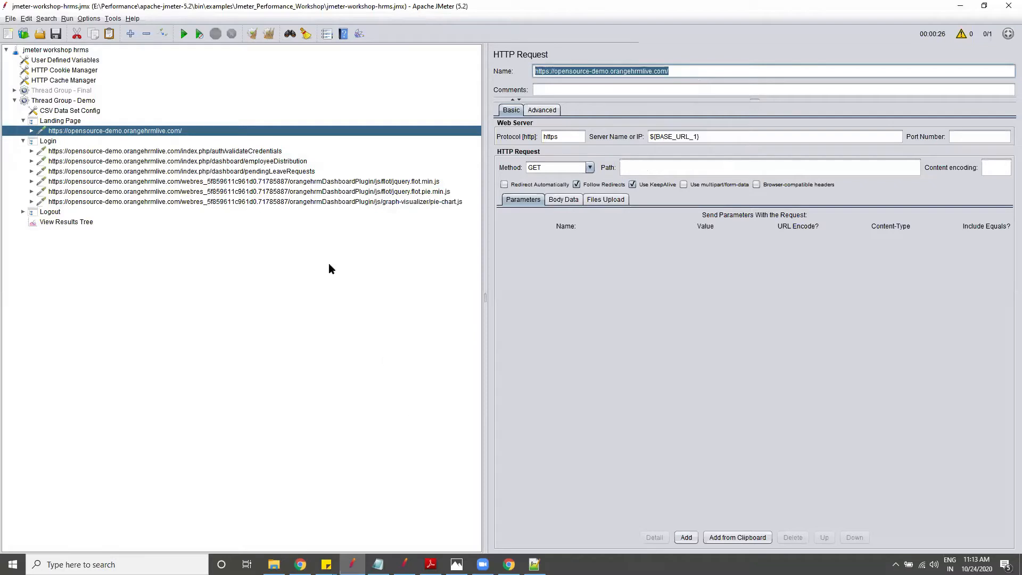
pyautogui.click(249, 152)
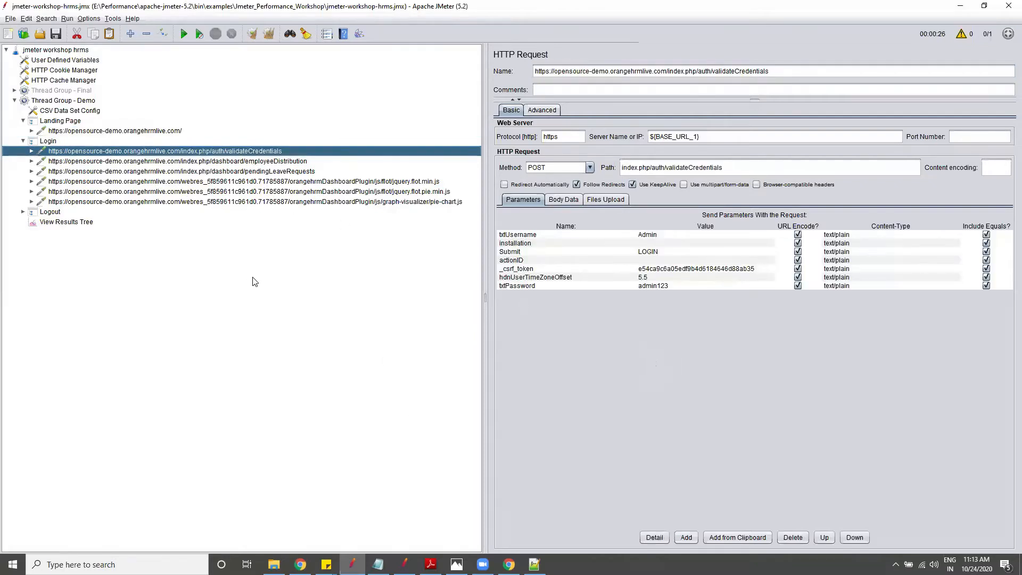
pyautogui.rightClick(61, 152)
pyautogui.moveTo(79, 158)
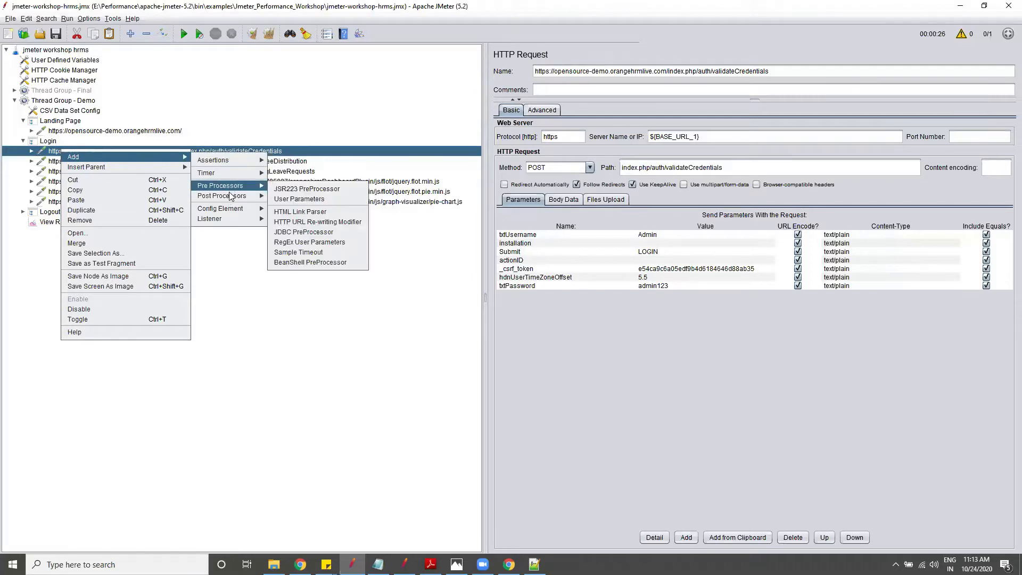
pyautogui.moveTo(230, 196)
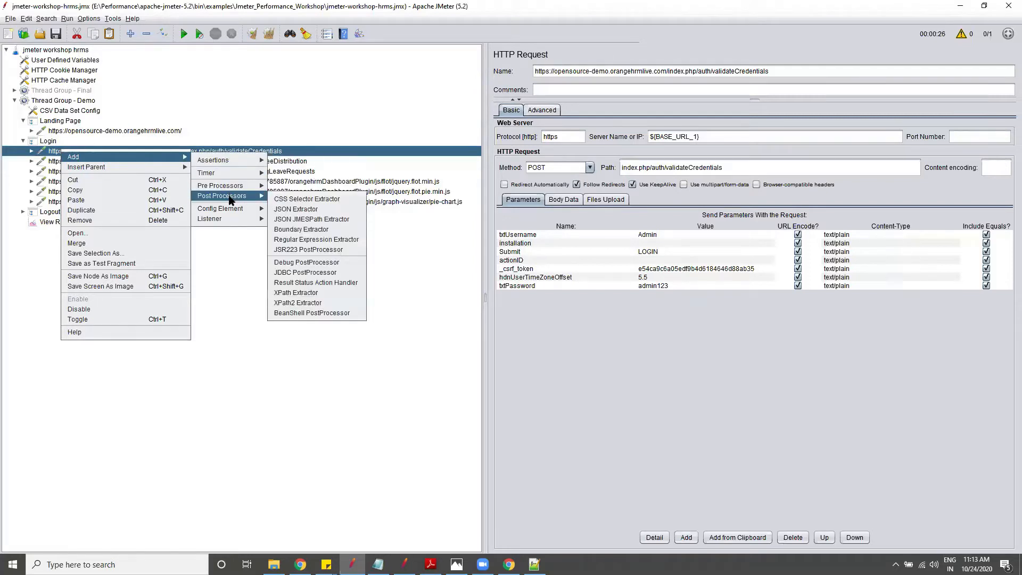
pyautogui.click(222, 258)
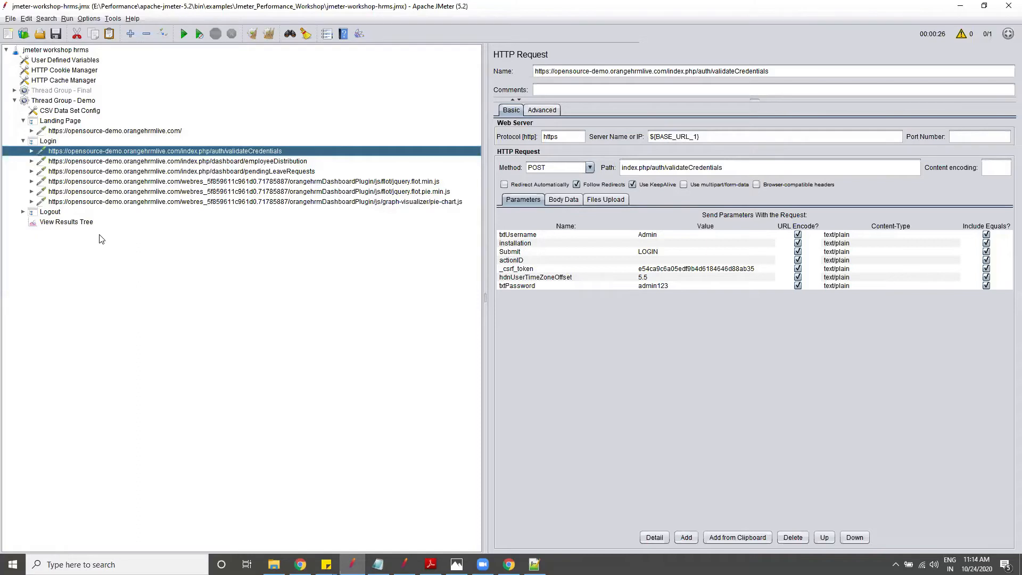
# Step: Add a Regular Expression Extractor post-processor to the validateCredentials request
pyautogui.rightClick(234, 157)
pyautogui.moveTo(244, 159)
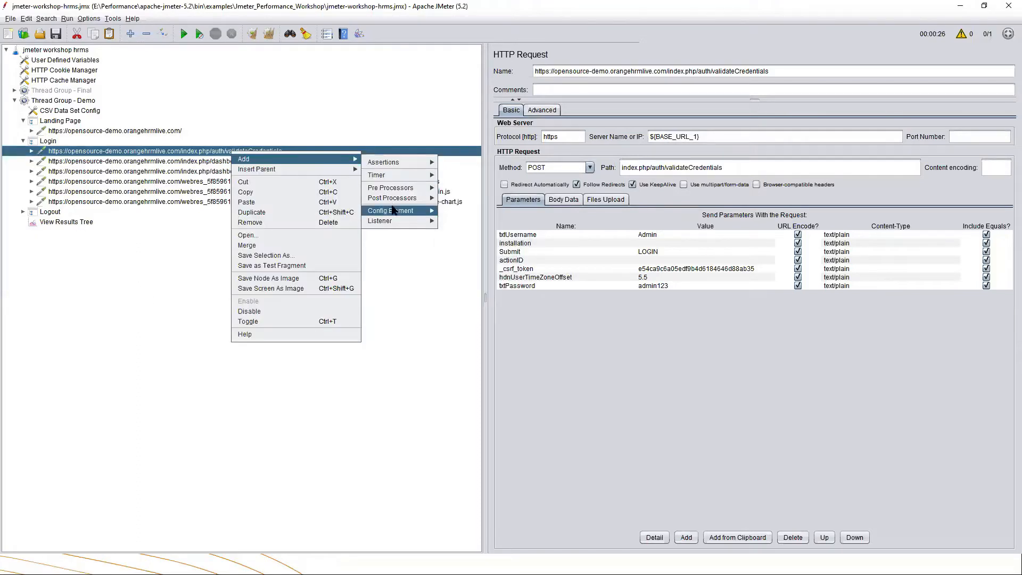
pyautogui.moveTo(393, 199)
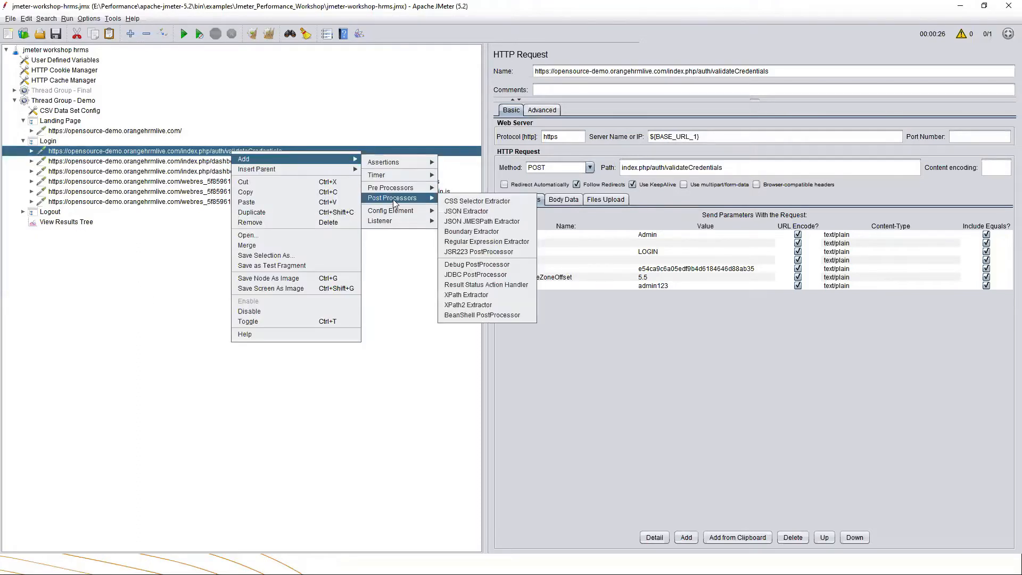
pyautogui.click(471, 243)
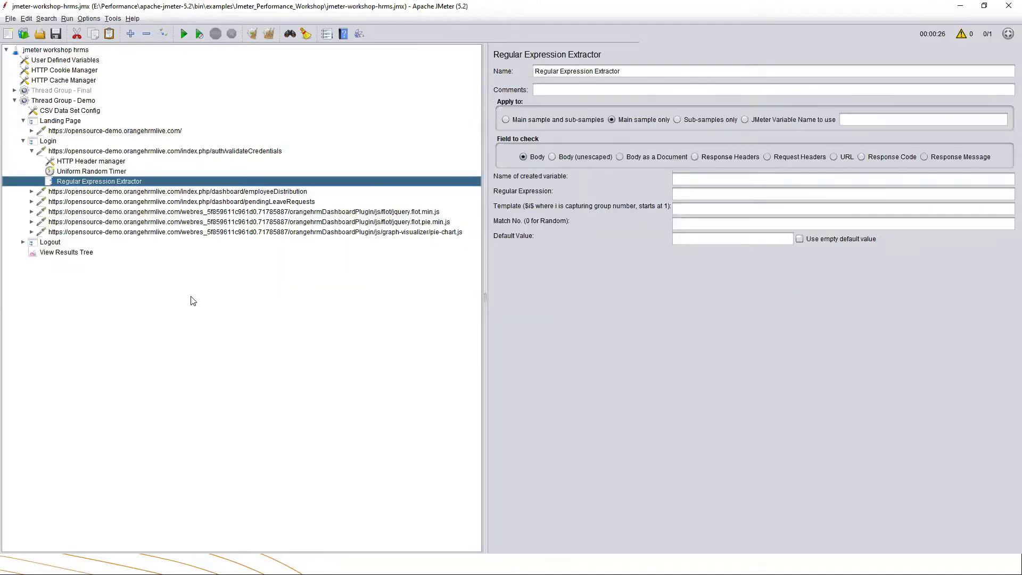
# Step: Widen the Regular Expression Extractor's settings area and examine its created variable name and regular expression fields
pyautogui.moveTo(484, 252); pyautogui.dragTo(242, 249)
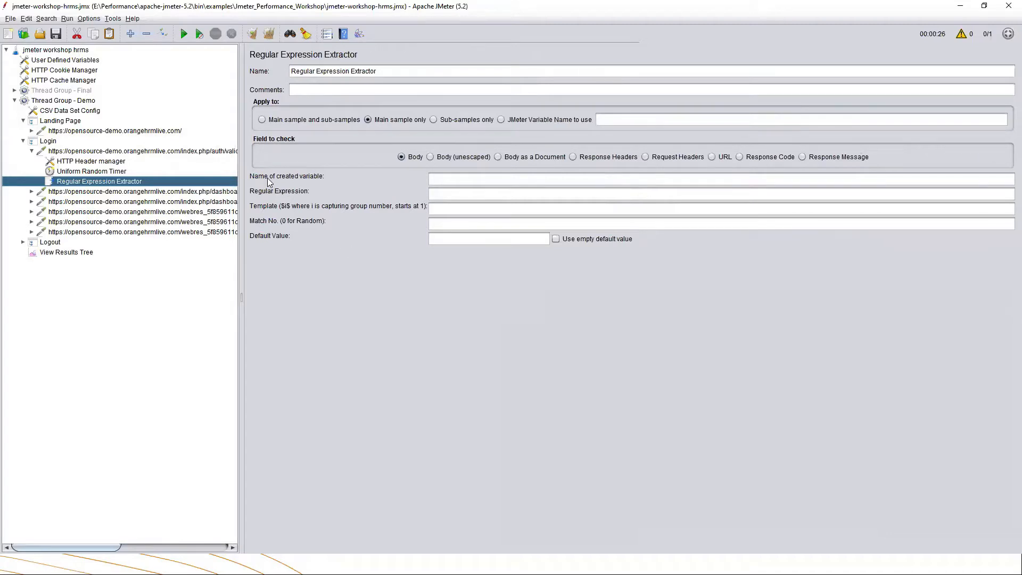
pyautogui.click(439, 178)
pyautogui.click(441, 193)
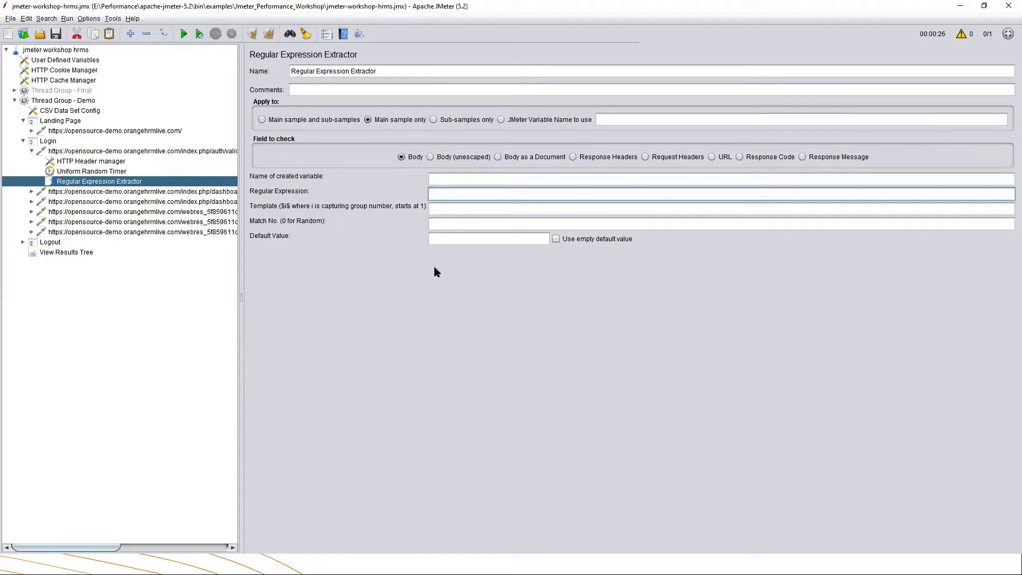
# Step: Switch to Notepad and cut the separate _csrf_token value below the input tag
pyautogui.hotkey('alt', 'Tab')
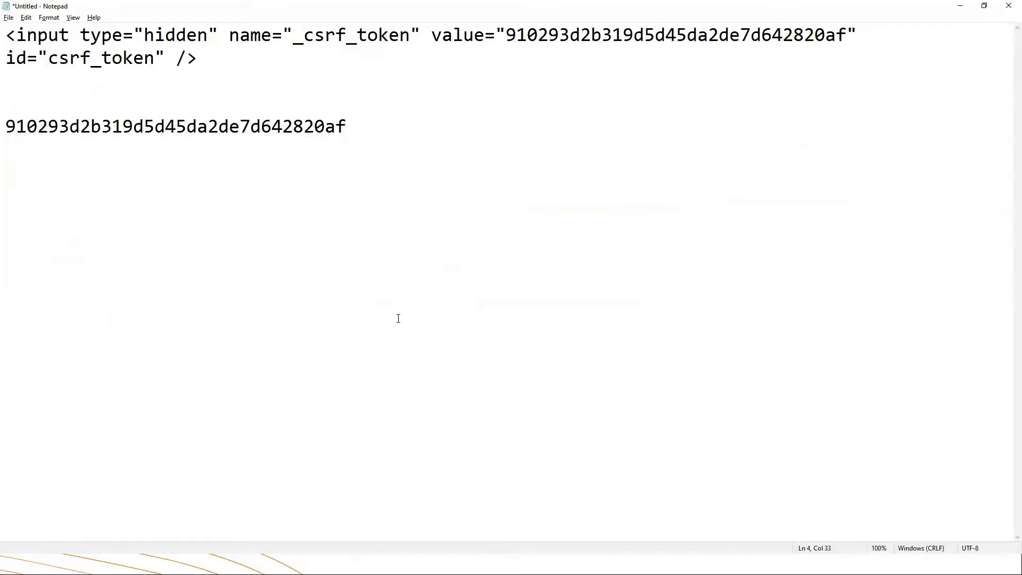
pyautogui.moveTo(346, 126); pyautogui.dragTo(4, 123)
pyautogui.hotkey('ctrl', 'x')
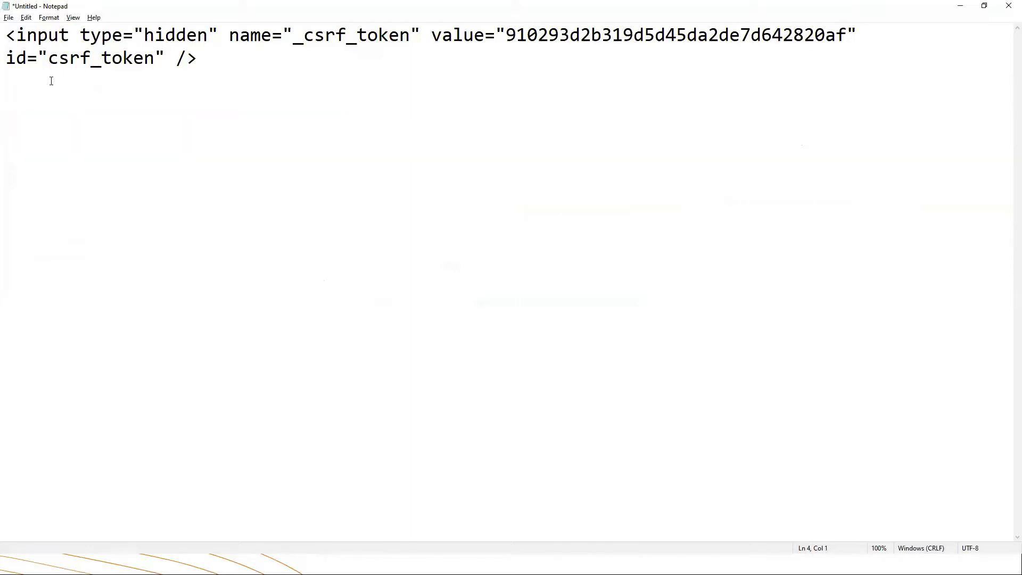
# Step: Write the capture group (.+?) on a new line below the input tag and highlight it
pyautogui.moveTo(211, 55); pyautogui.dragTo(6, 33)
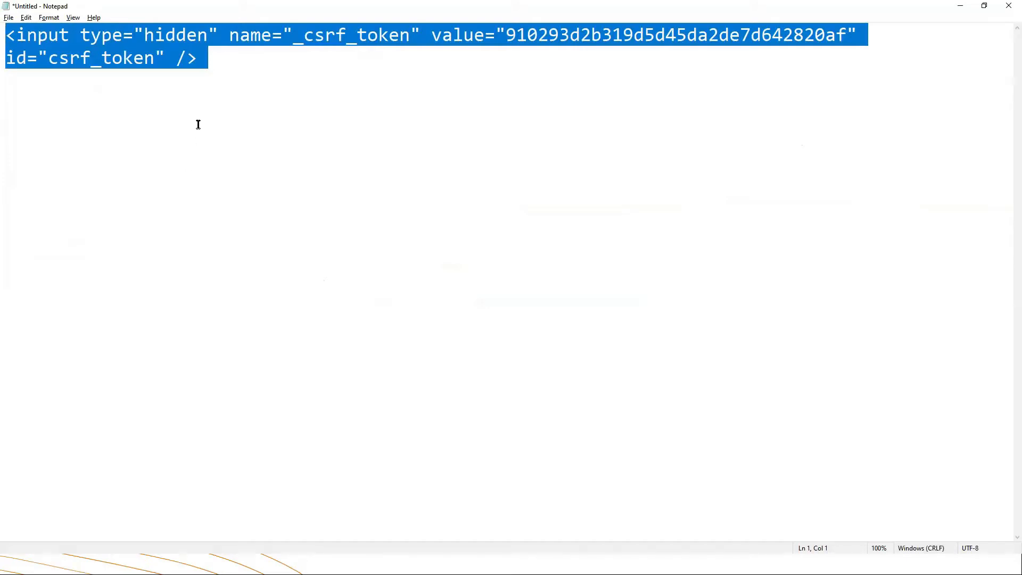
pyautogui.click(219, 63)
pyautogui.moveTo(218, 62); pyautogui.dragTo(6, 45)
pyautogui.click(226, 80)
pyautogui.press('Return')
pyautogui.press('Return')
pyautogui.press('Return')
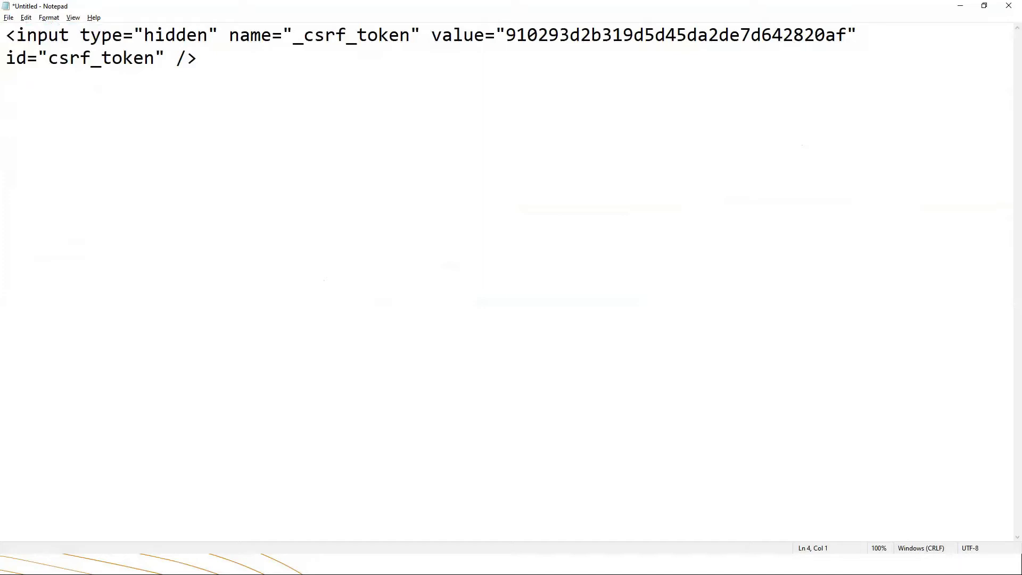
pyautogui.write('()')
pyautogui.press('Left')
pyautogui.write(',')
pyautogui.write('+?')
pyautogui.press('Left')
pyautogui.press('Left')
pyautogui.hotkey('shift', 'Left')
pyautogui.write('.')
pyautogui.click(82, 121)
pyautogui.hotkey('shift', 'Left')
pyautogui.hotkey('shift', 'Left')
pyautogui.hotkey('shift', 'Left')
pyautogui.hotkey('shift', 'Left')
pyautogui.hotkey('shift', 'Left')
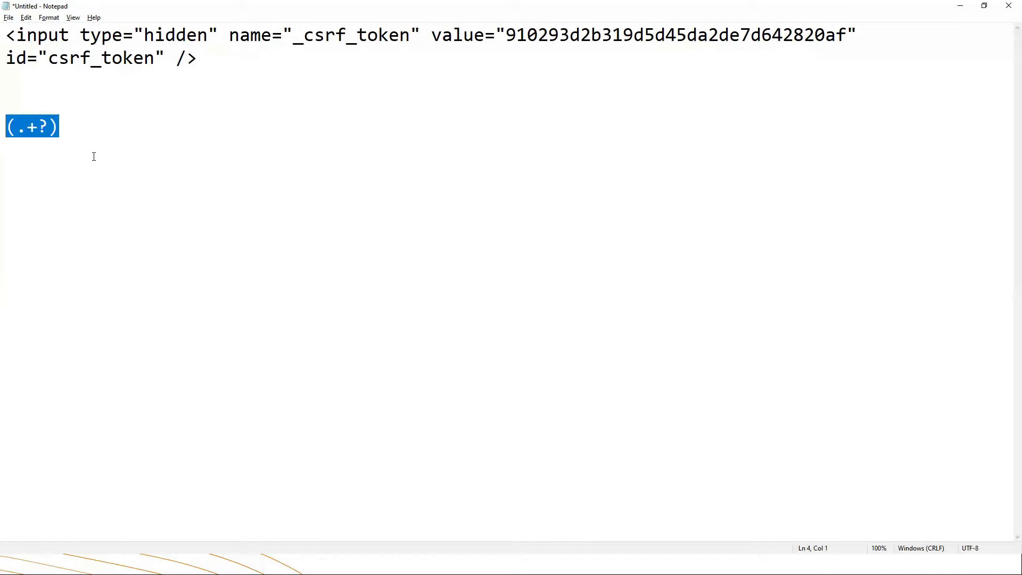
pyautogui.click(86, 153)
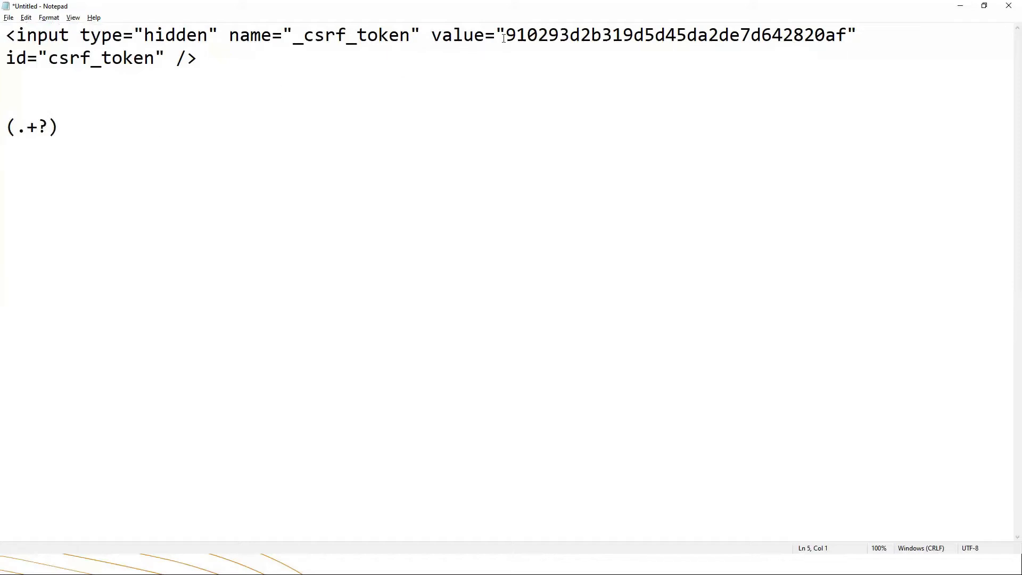
# Step: Examine the token value inside the input tag and the text forming its left and right boundaries
pyautogui.moveTo(507, 38); pyautogui.dragTo(843, 39)
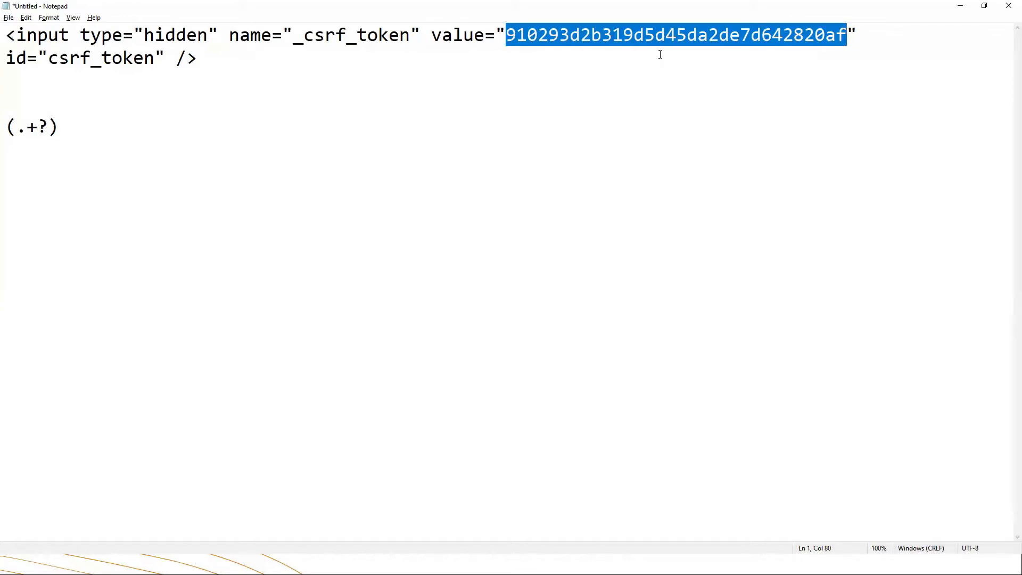
pyautogui.click(848, 35)
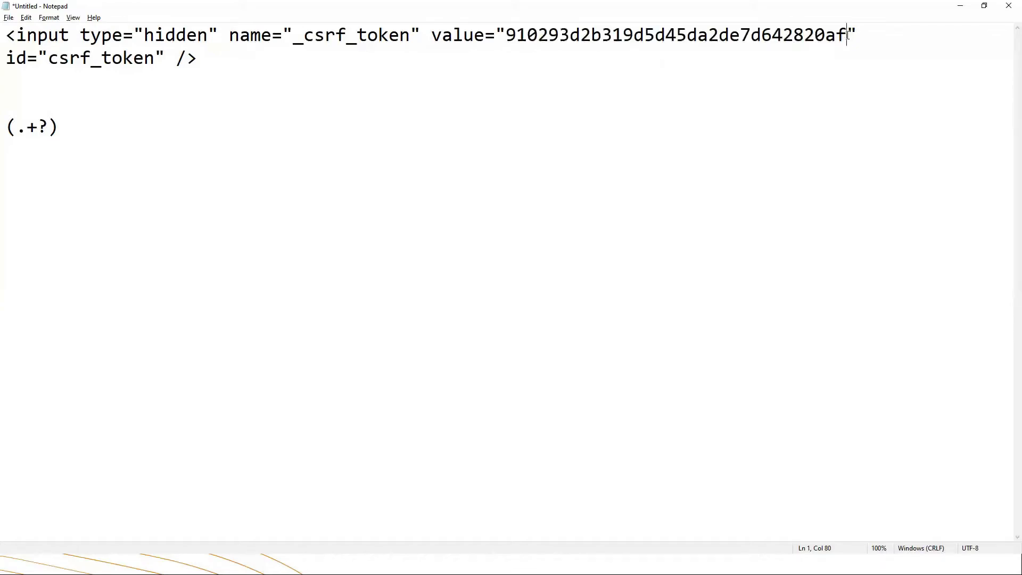
pyautogui.moveTo(848, 35); pyautogui.dragTo(873, 33)
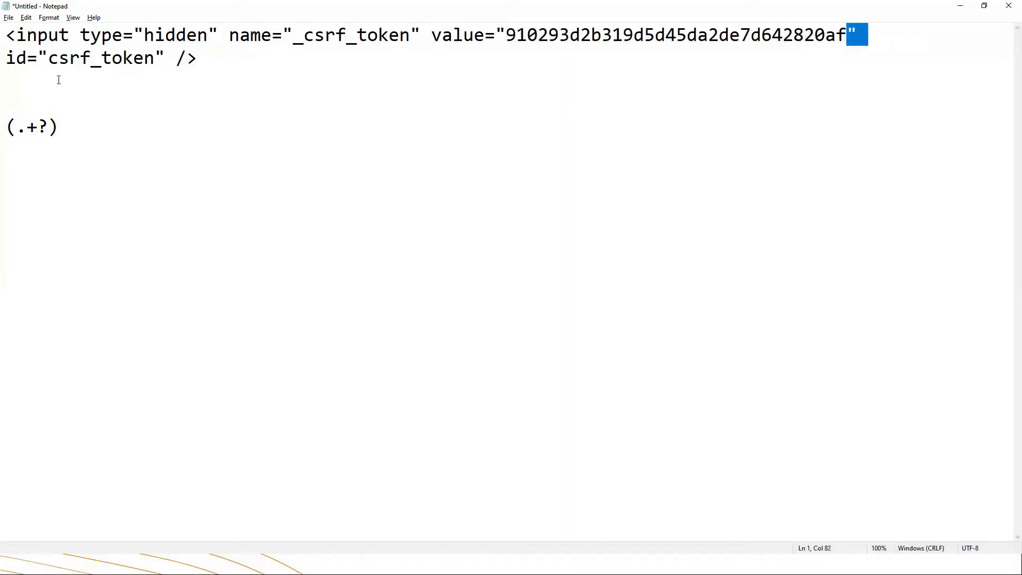
pyautogui.moveTo(6, 58); pyautogui.dragTo(140, 57)
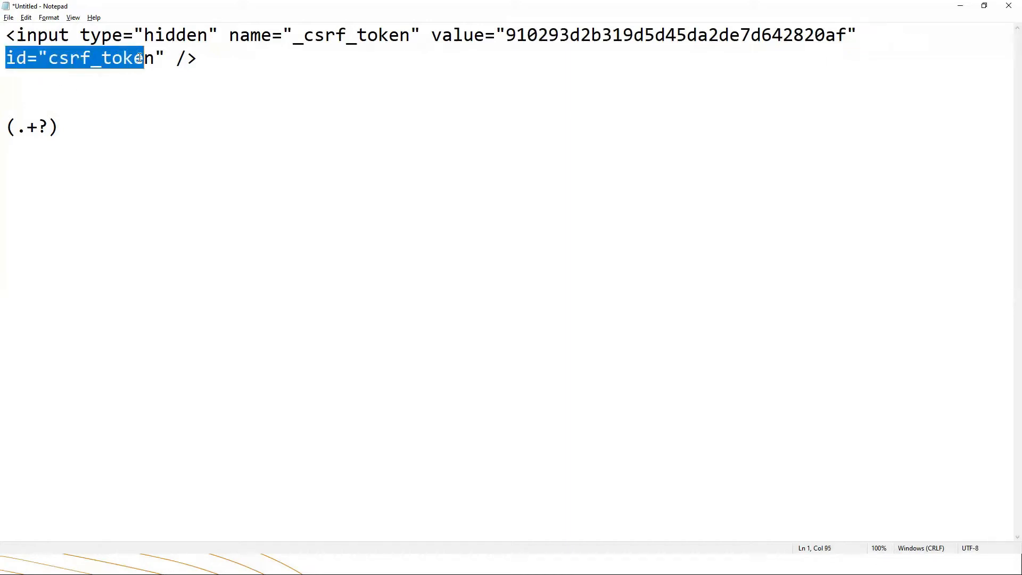
pyautogui.moveTo(507, 36); pyautogui.dragTo(489, 37)
pyautogui.doubleClick(490, 36)
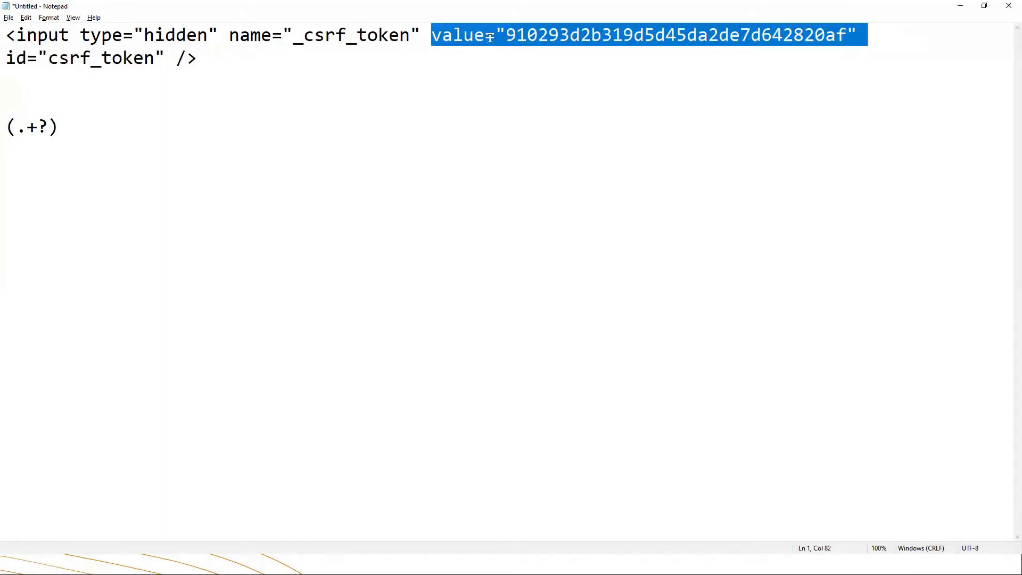
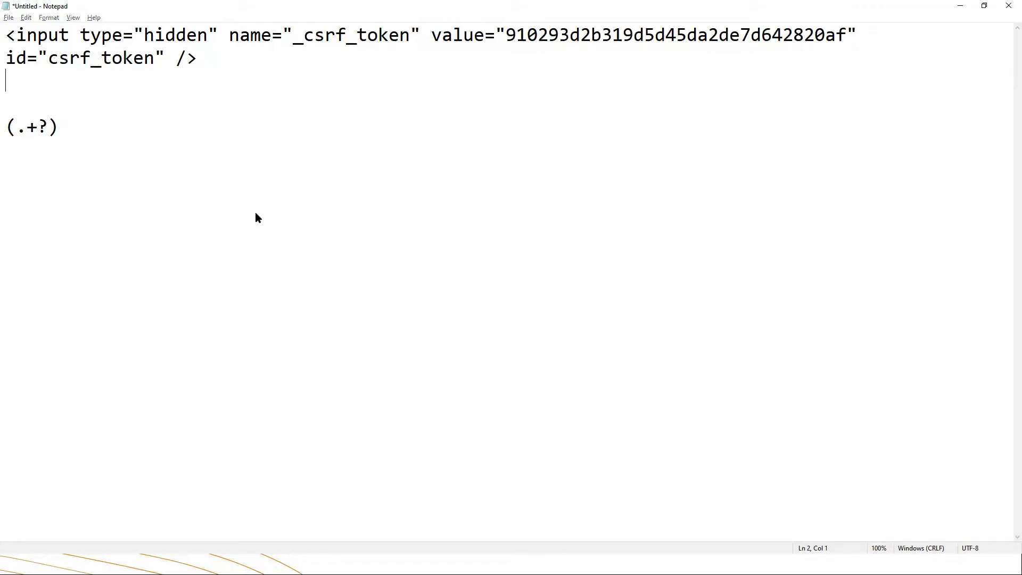
# Step: Switch to JMeter and copy the regular expression from the landing page request's Regular Expression Extractor in Thread Group - Final
pyautogui.hotkey('alt', 'Tab')
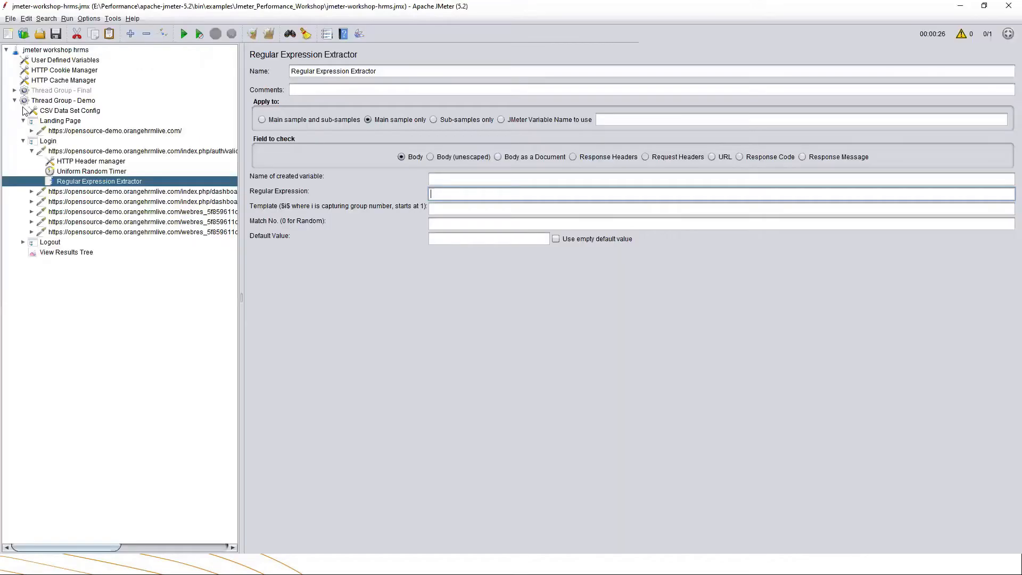
pyautogui.click(15, 91)
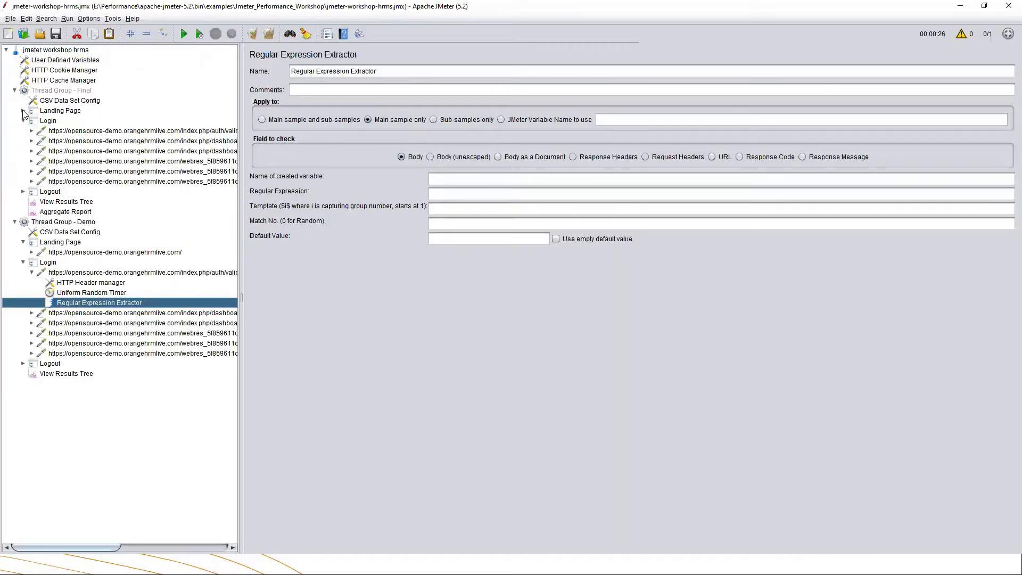
pyautogui.click(22, 111)
pyautogui.click(32, 120)
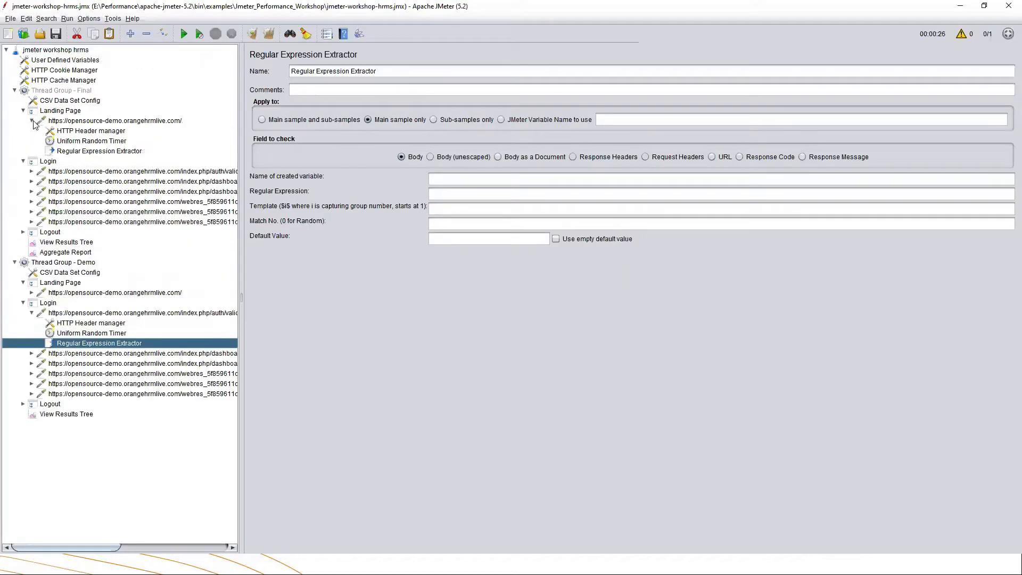
pyautogui.click(66, 151)
pyautogui.moveTo(531, 193); pyautogui.dragTo(396, 197)
pyautogui.hotkey('ctrl', 'c')
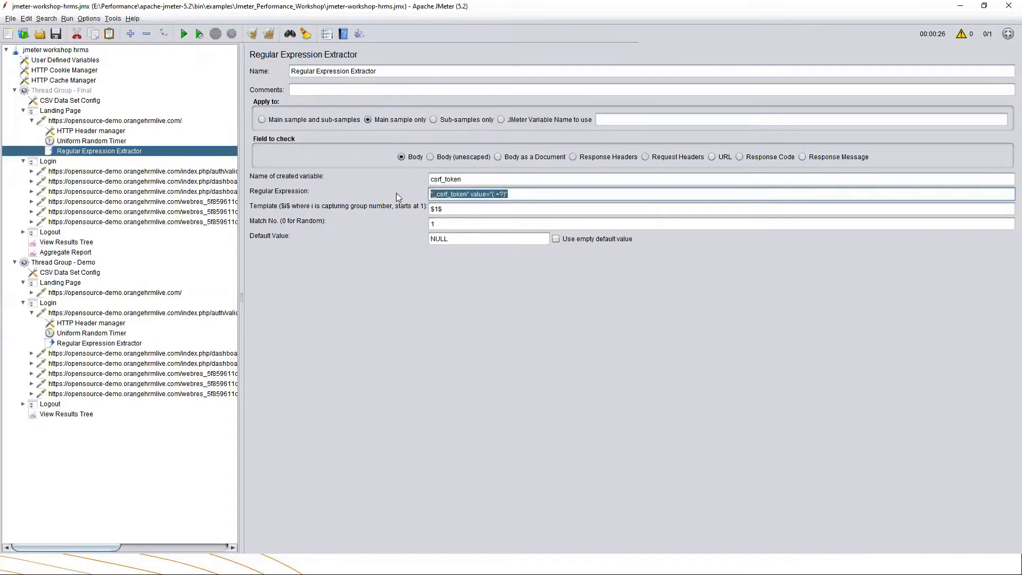
# Step: Switch to Notepad and replace (.+?) with the copied expression "_csrf_token" value="(.+?)"
pyautogui.hotkey('alt', 'Tab')
pyautogui.moveTo(129, 132); pyautogui.dragTo(5, 132)
pyautogui.hotkey('ctrl', 'v')
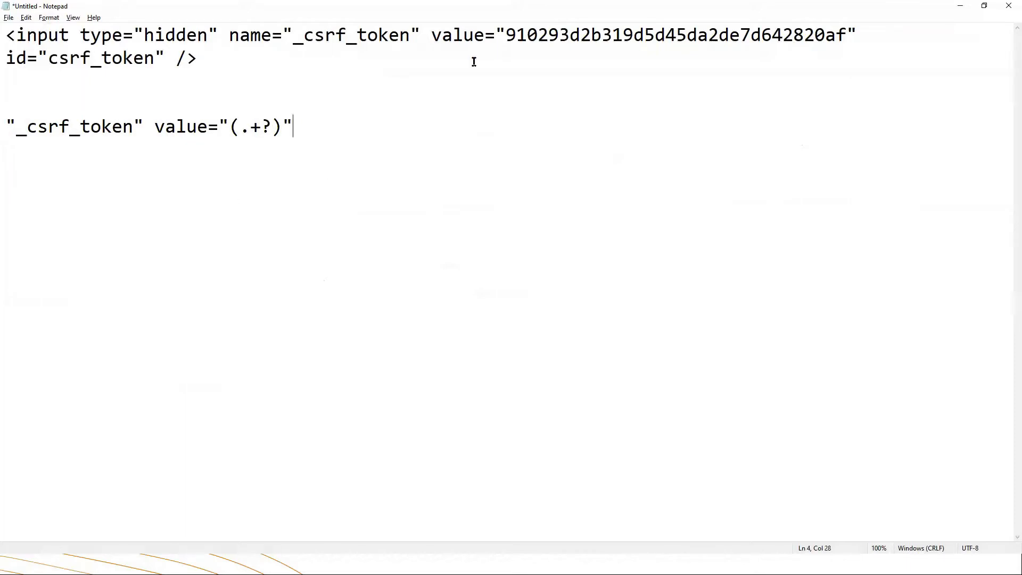
# Step: Copy the input tag's text from "_csrf_token" through the token value and closing /> above the expression, and compare the boundaries of both lines
pyautogui.moveTo(283, 36); pyautogui.dragTo(315, 55)
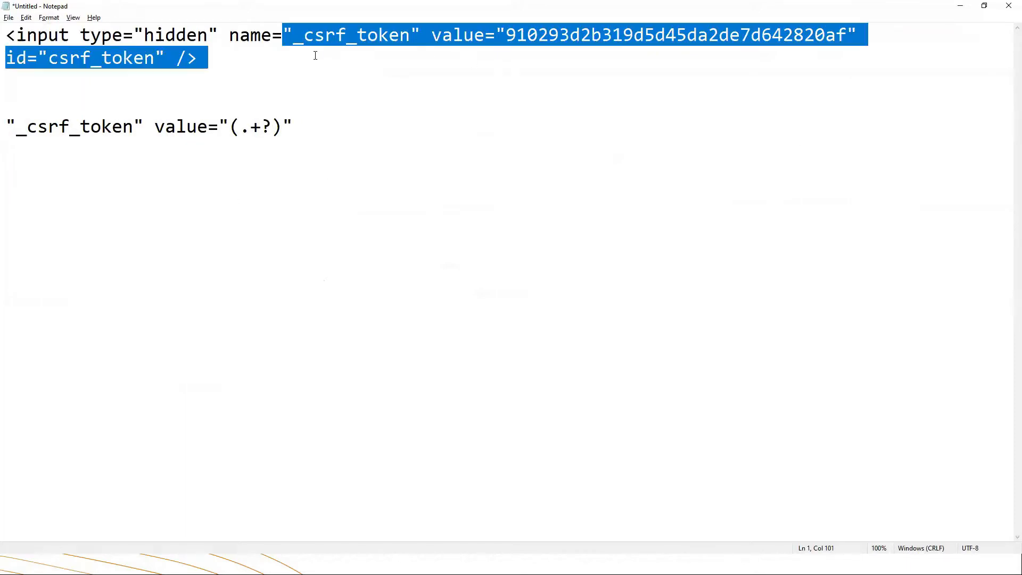
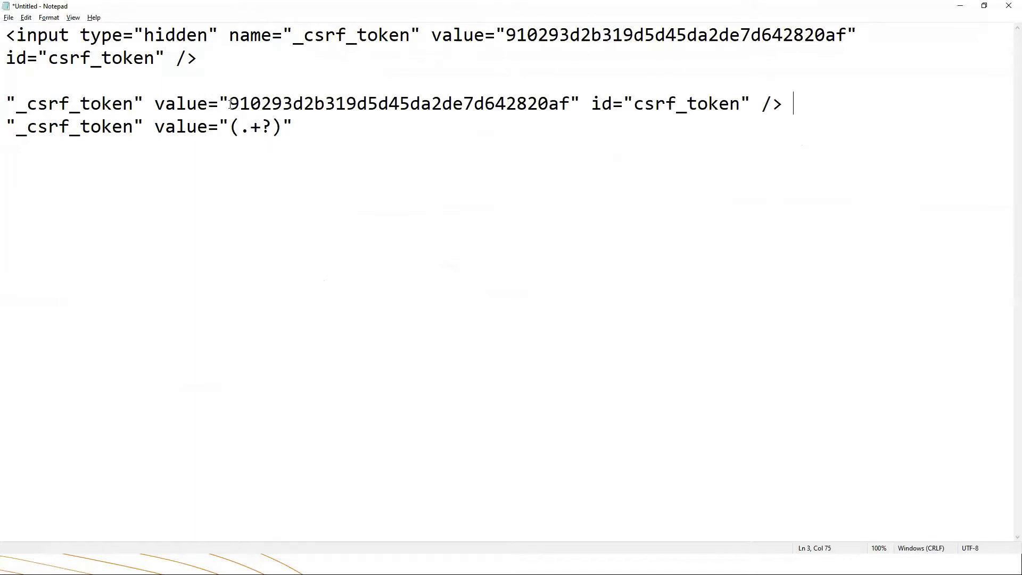
pyautogui.moveTo(229, 104); pyautogui.dragTo(569, 99)
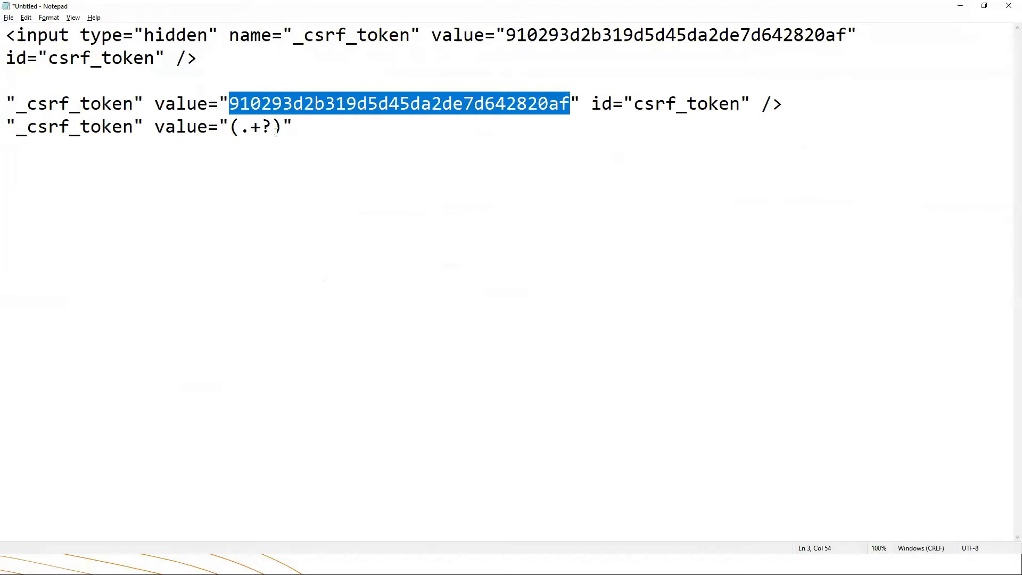
pyautogui.moveTo(283, 127); pyautogui.dragTo(6, 104)
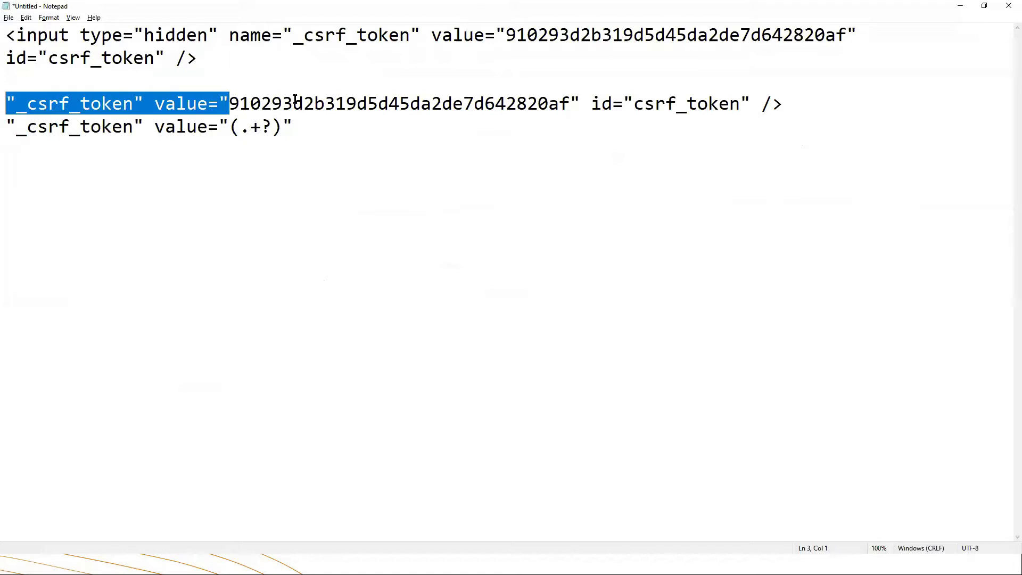
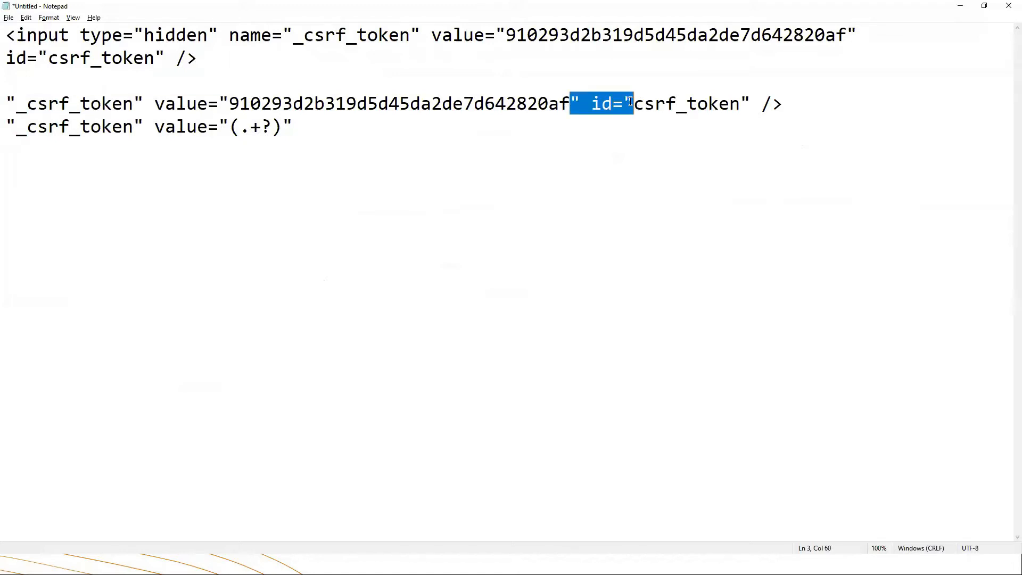
pyautogui.moveTo(294, 127); pyautogui.dragTo(5, 127)
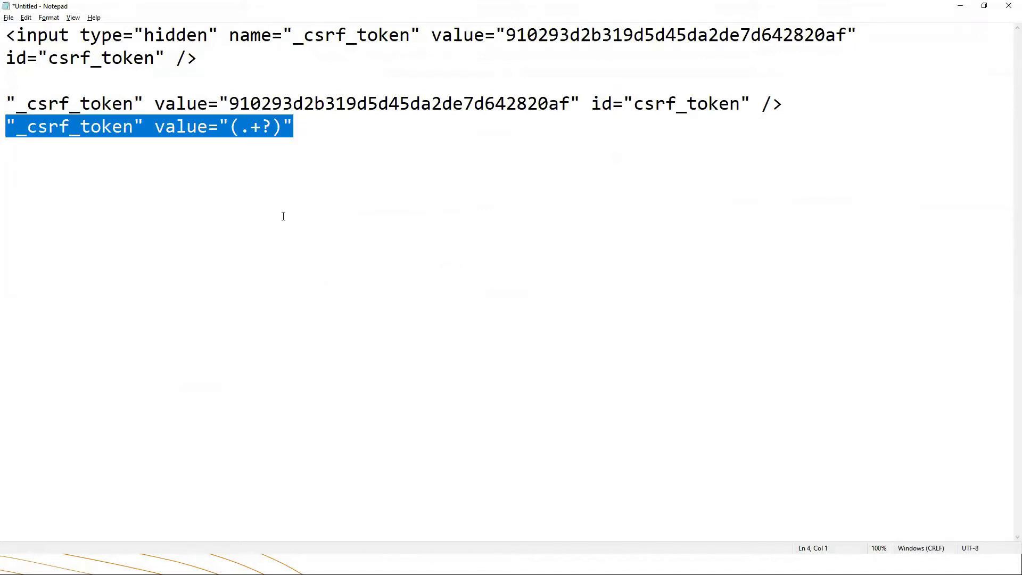
# Step: Switch to JMeter, collapse Thread Group - Final and remove the Regular Expression Extractor from the validateCredentials request
pyautogui.hotkey('alt', 'Tab')
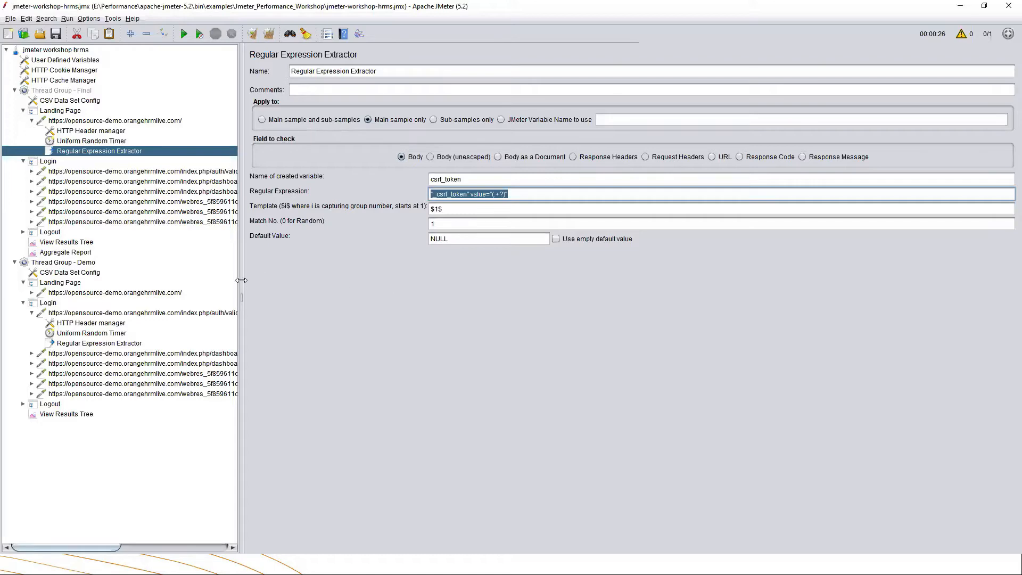
pyautogui.moveTo(241, 281); pyautogui.dragTo(430, 281)
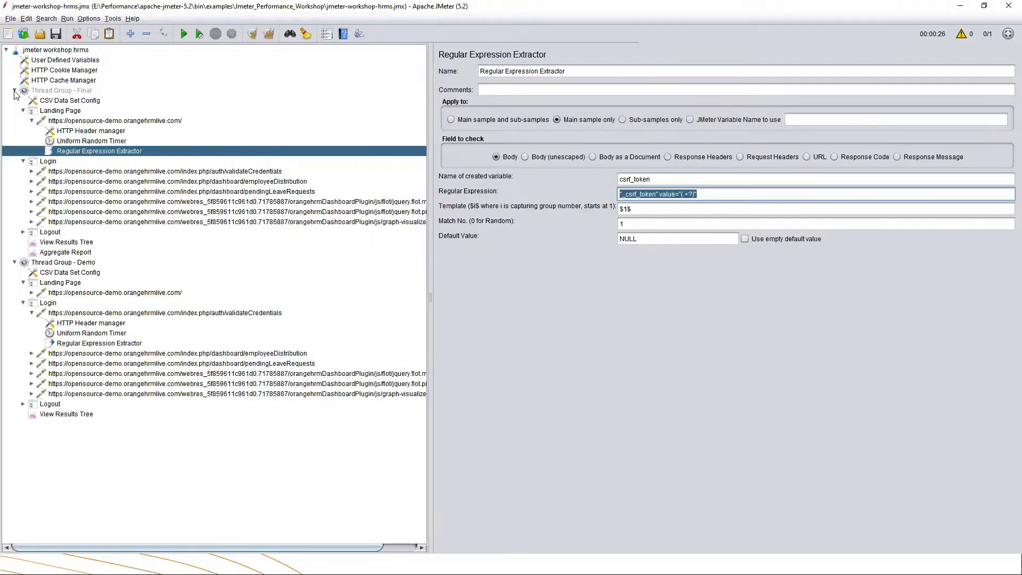
pyautogui.click(14, 91)
pyautogui.click(43, 254)
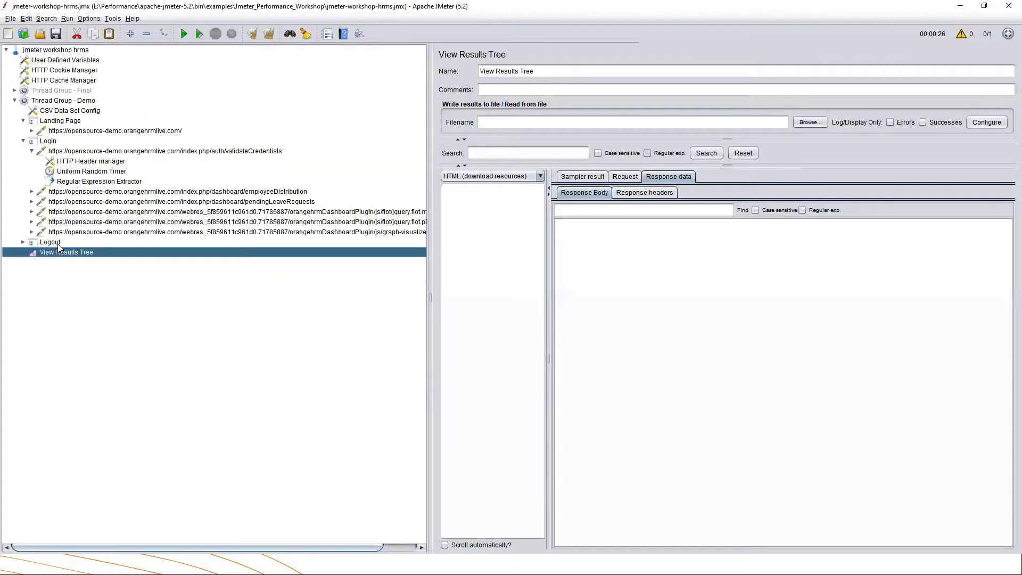
pyautogui.click(71, 182)
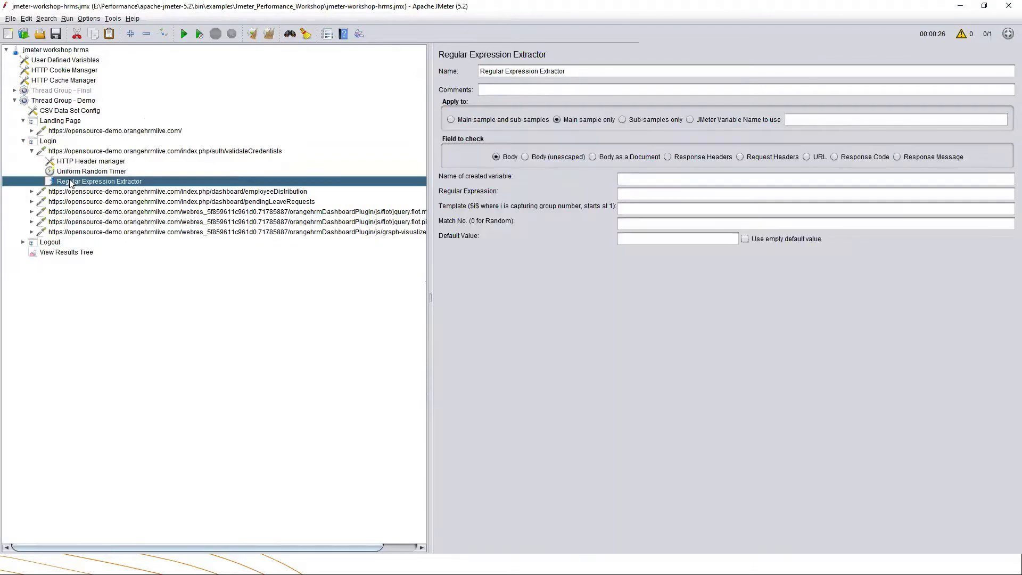
pyautogui.press('Delete')
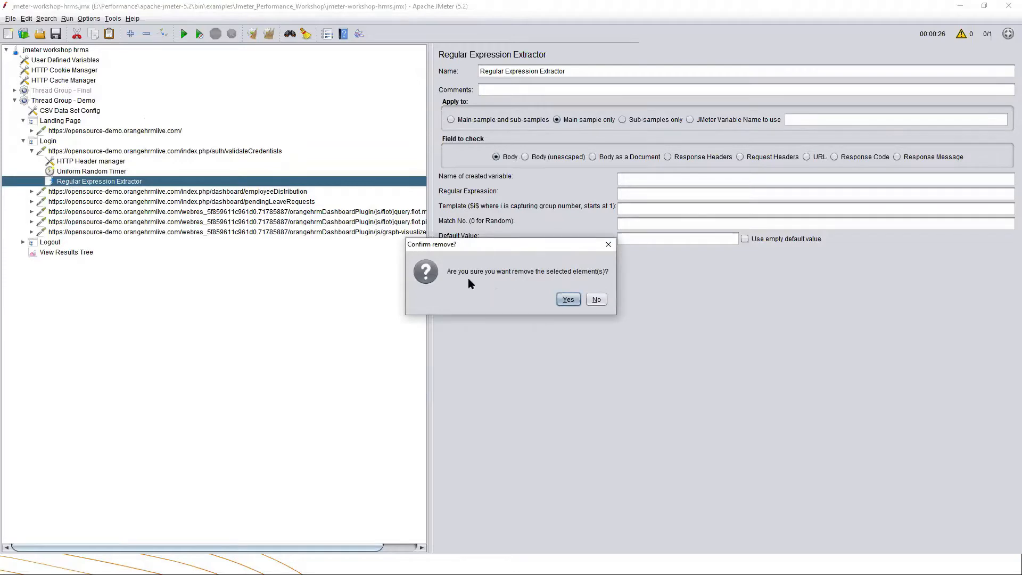
pyautogui.click(557, 298)
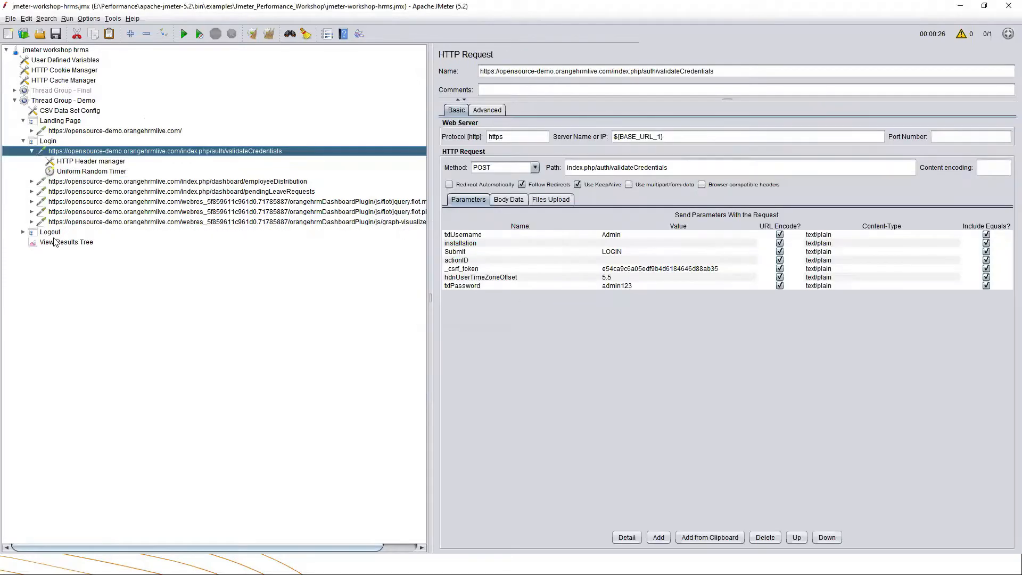
# Step: Run the test plan with the View Results Tree open and widen its sample list
pyautogui.click(60, 244)
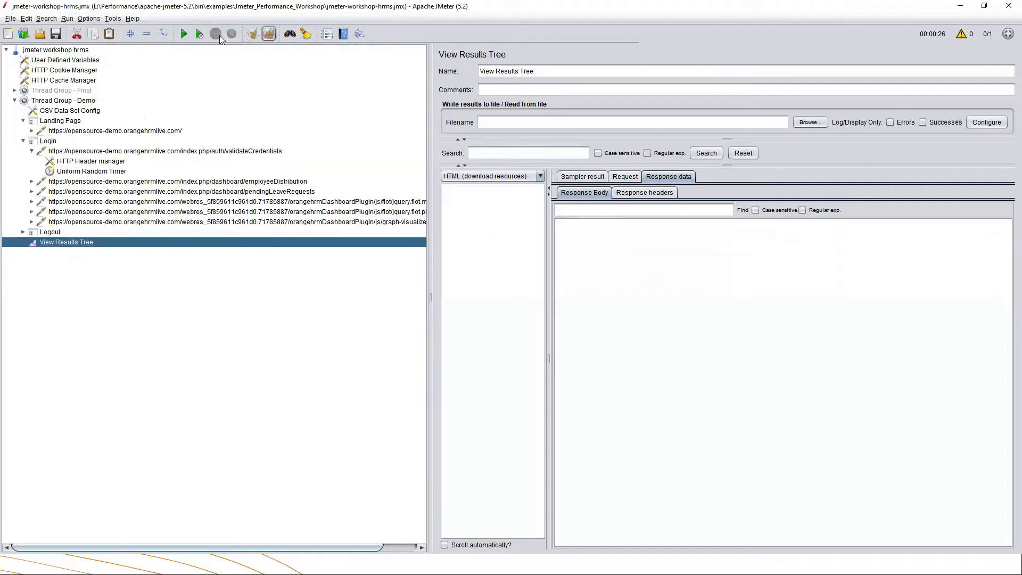
pyautogui.click(184, 34)
pyautogui.moveTo(432, 289); pyautogui.dragTo(331, 282)
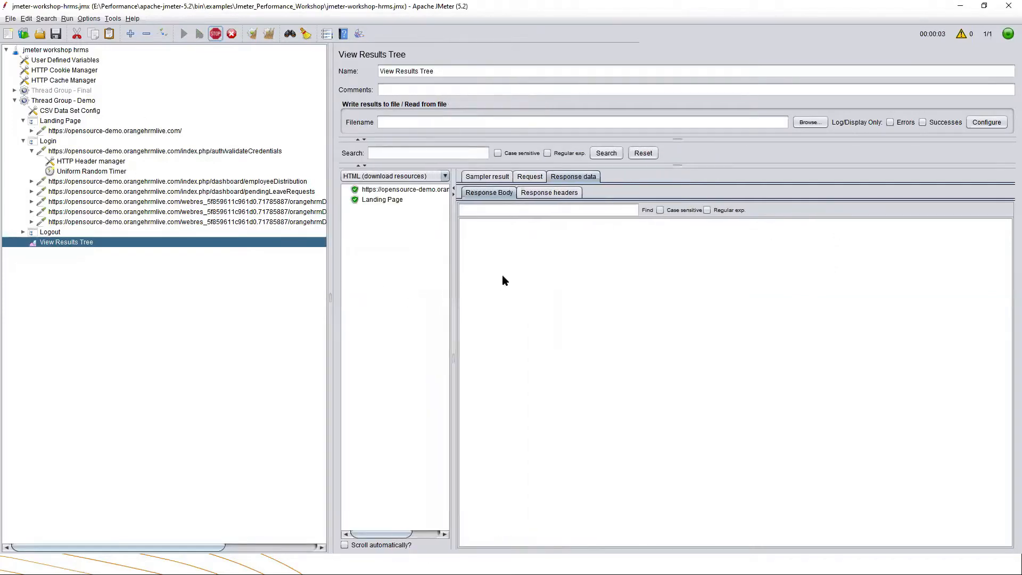
pyautogui.click(449, 195)
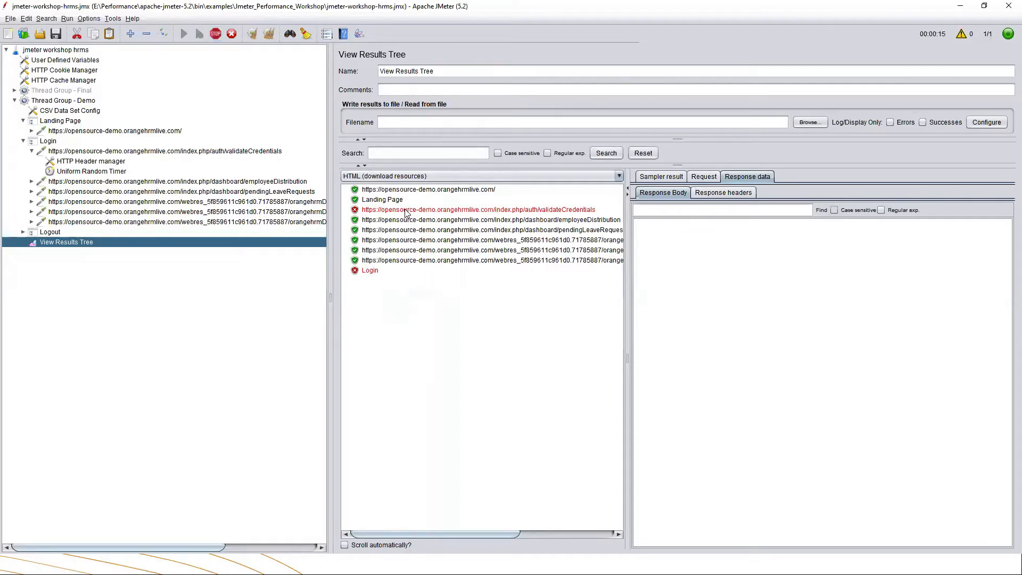
# Step: Inspect the response bodies of the validateCredentials and landing page samples, checking back against the expression in Notepad
pyautogui.click(525, 214)
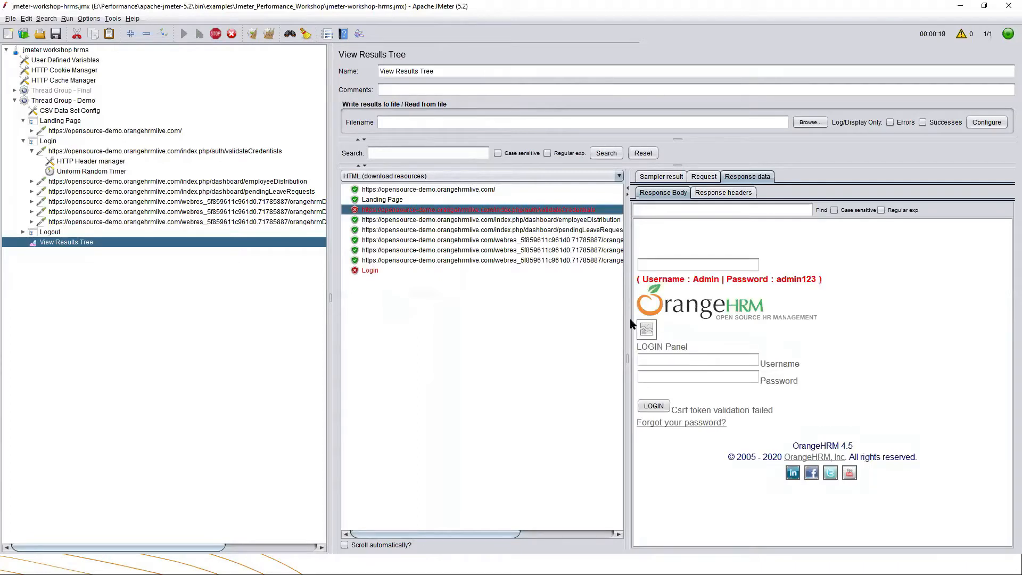
pyautogui.moveTo(612, 320); pyautogui.dragTo(547, 319)
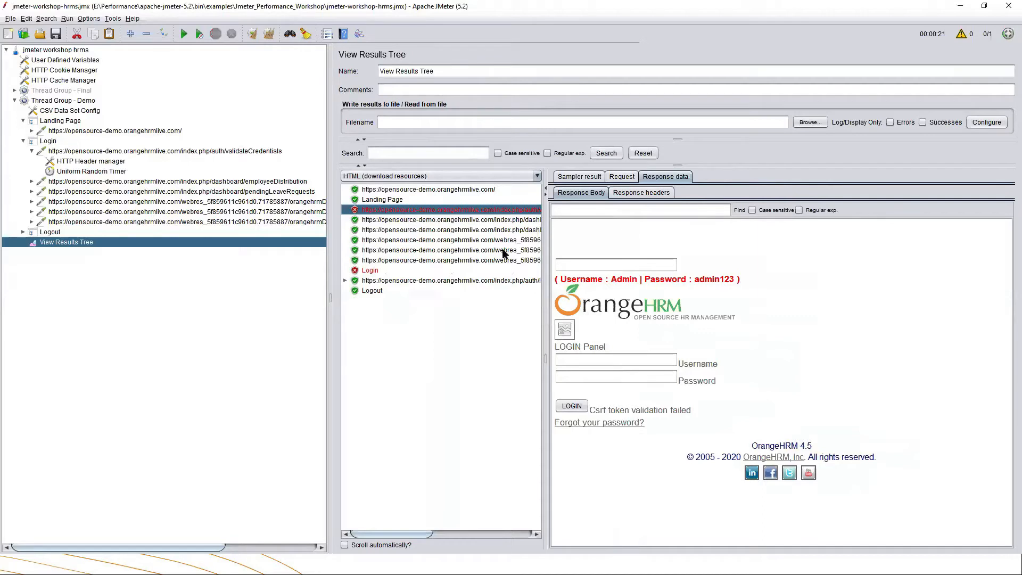
pyautogui.moveTo(624, 440); pyautogui.dragTo(574, 240)
pyautogui.click(922, 289)
pyautogui.moveTo(545, 313); pyautogui.dragTo(675, 298)
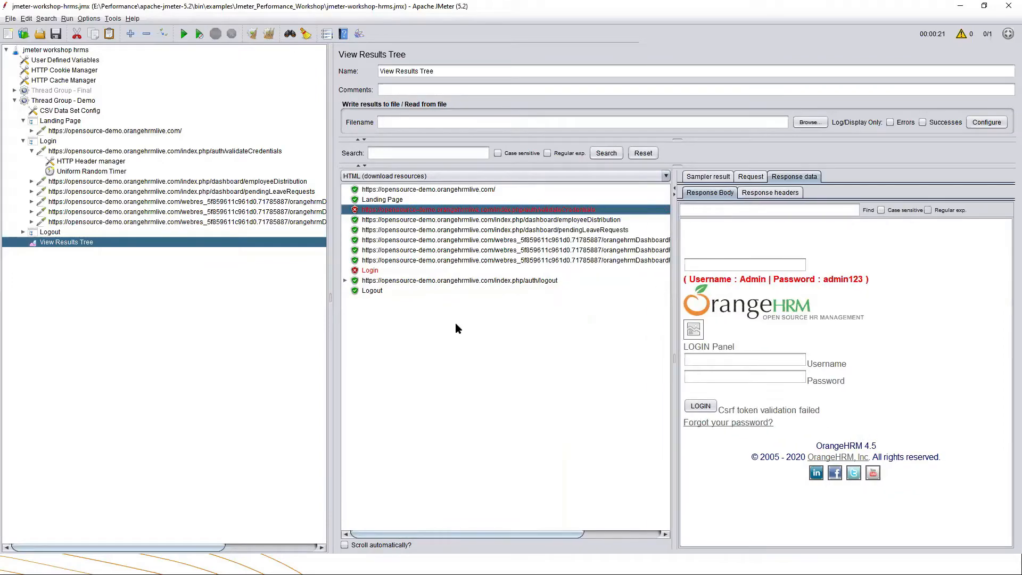
pyautogui.hotkey('alt', 'Tab')
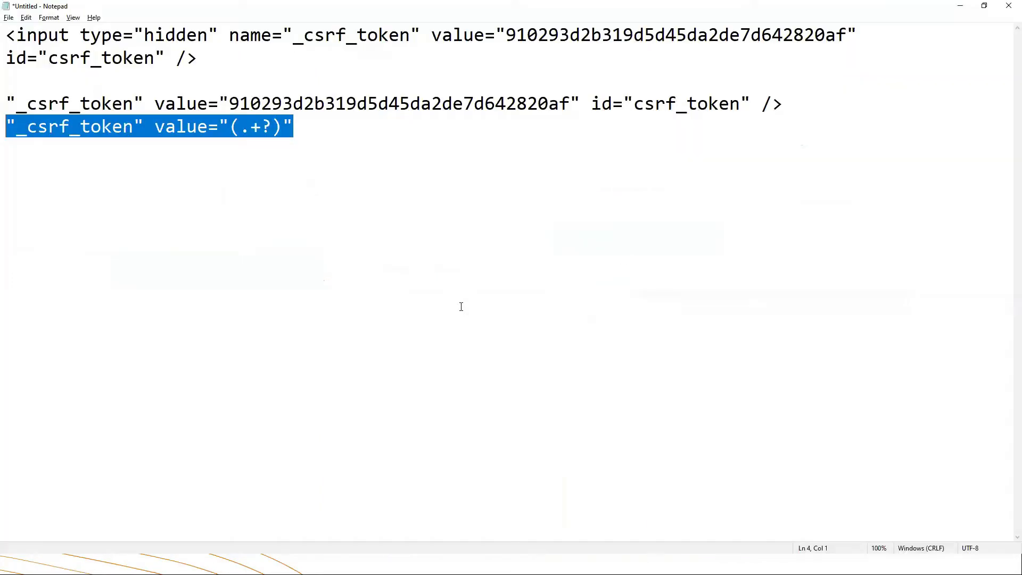
pyautogui.hotkey('alt', 'Tab')
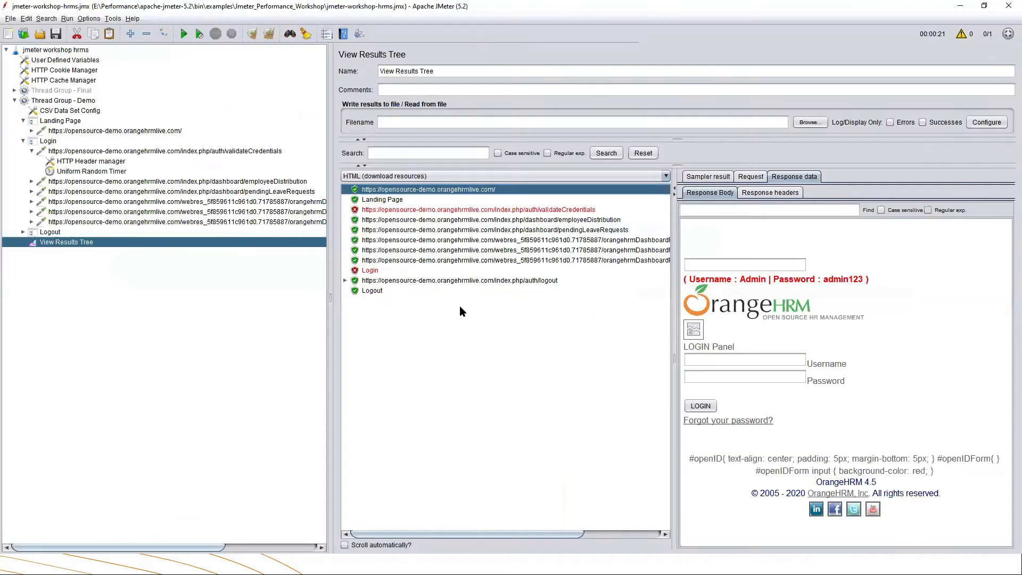
# Step: Narrow the test plan tree and switch the View Results Tree to the RegExp Tester view for the landing page sample
pyautogui.moveTo(333, 318); pyautogui.dragTo(170, 320)
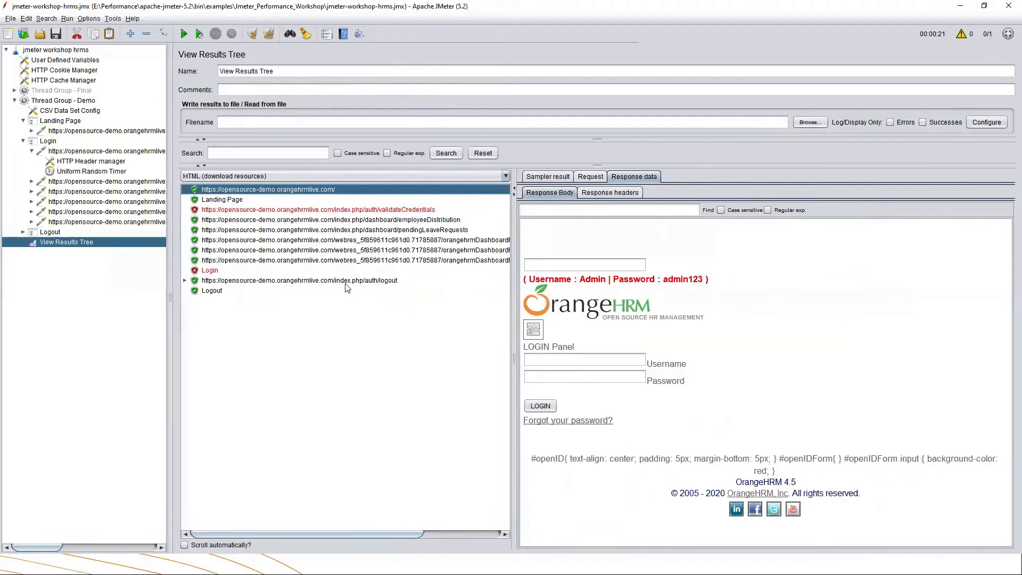
pyautogui.click(338, 177)
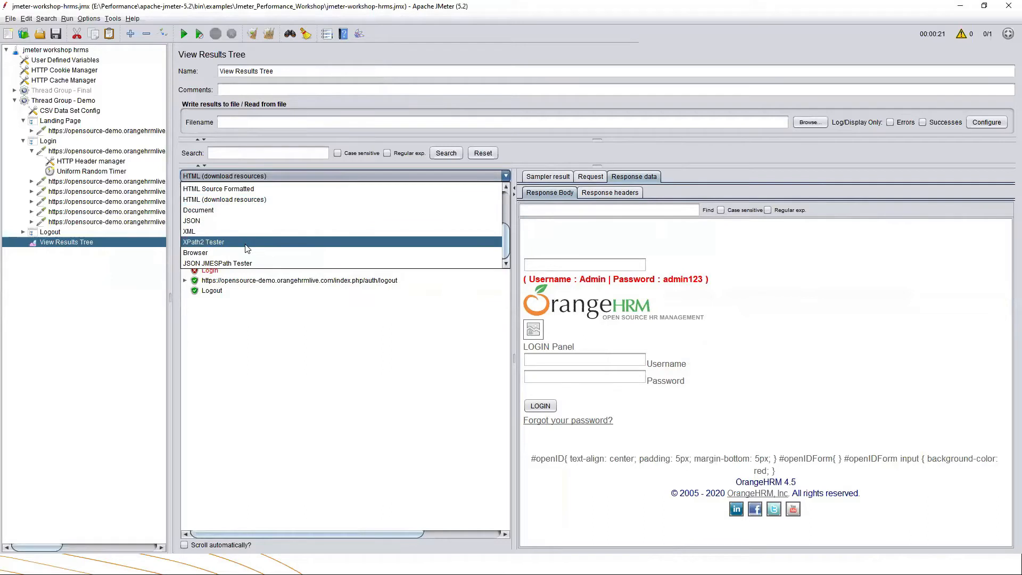
pyautogui.scroll(3, 258, 251)
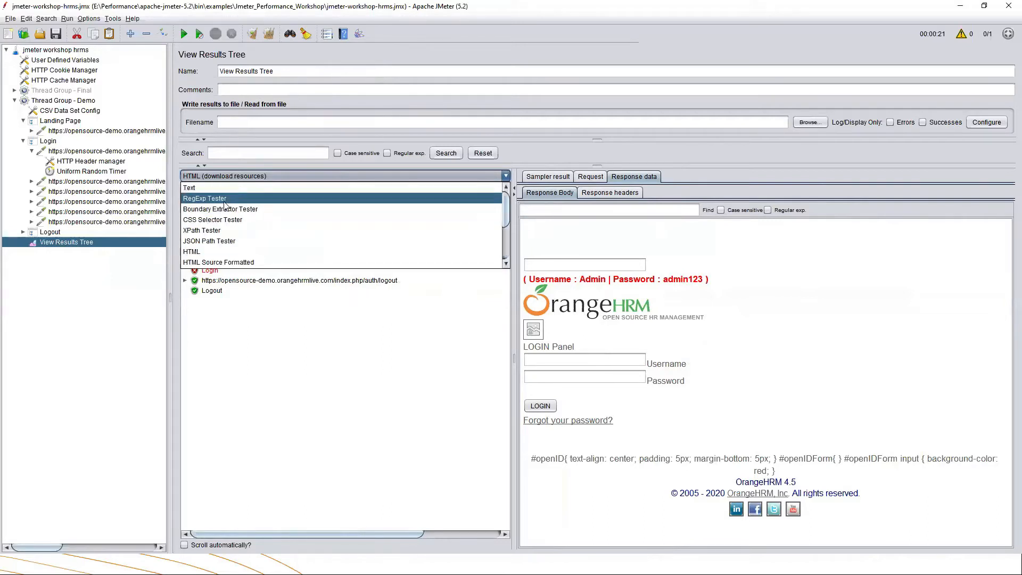
pyautogui.click(224, 201)
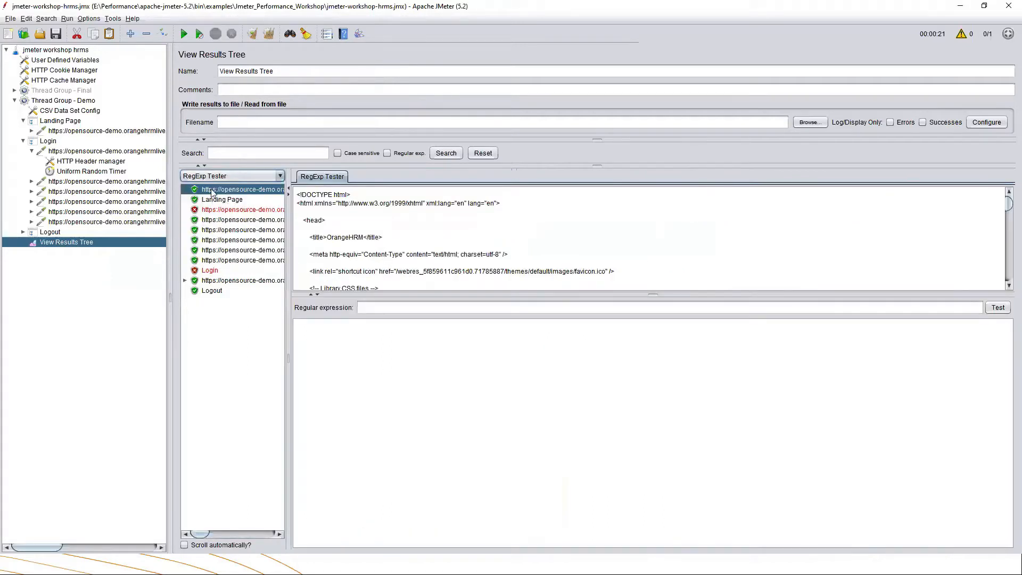
# Step: Test the regular expression "_csrf_token" value="(.+?)" against the landing page response and examine the matches
pyautogui.hotkey('alt', 'Tab')
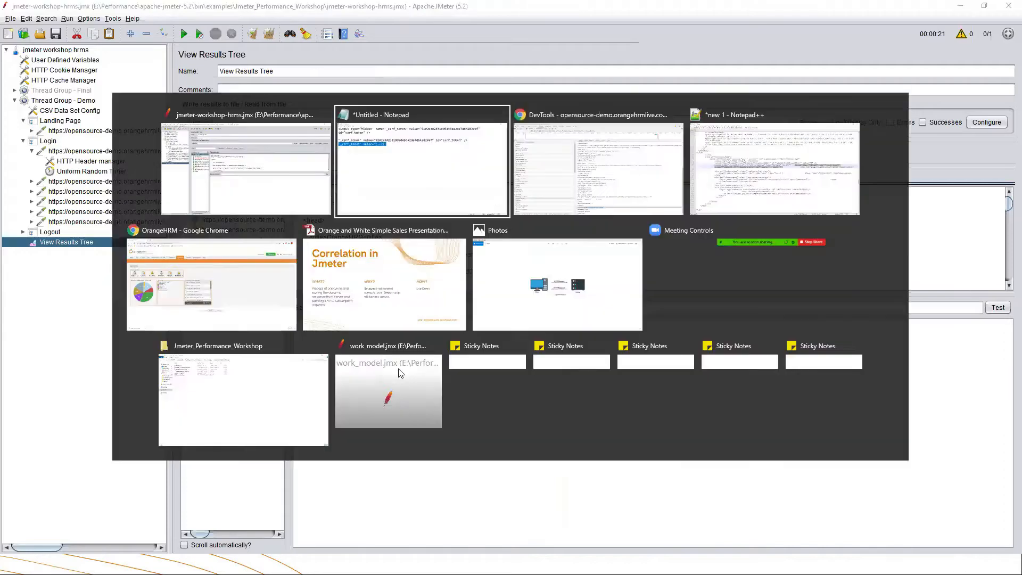
pyautogui.hotkey('alt', 'Tab')
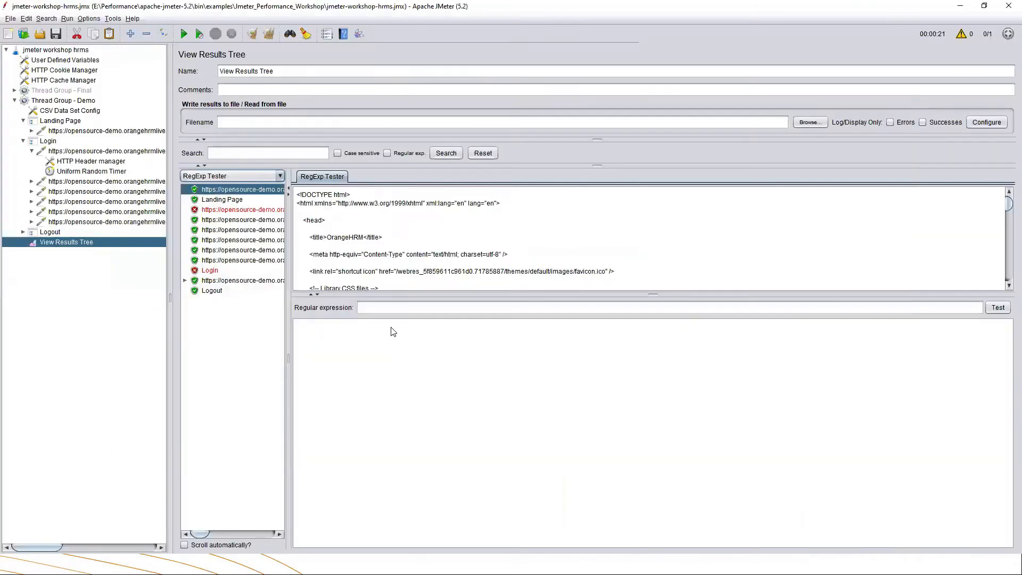
pyautogui.click(377, 308)
pyautogui.write('"_csrf_token" value="(.+?)"')
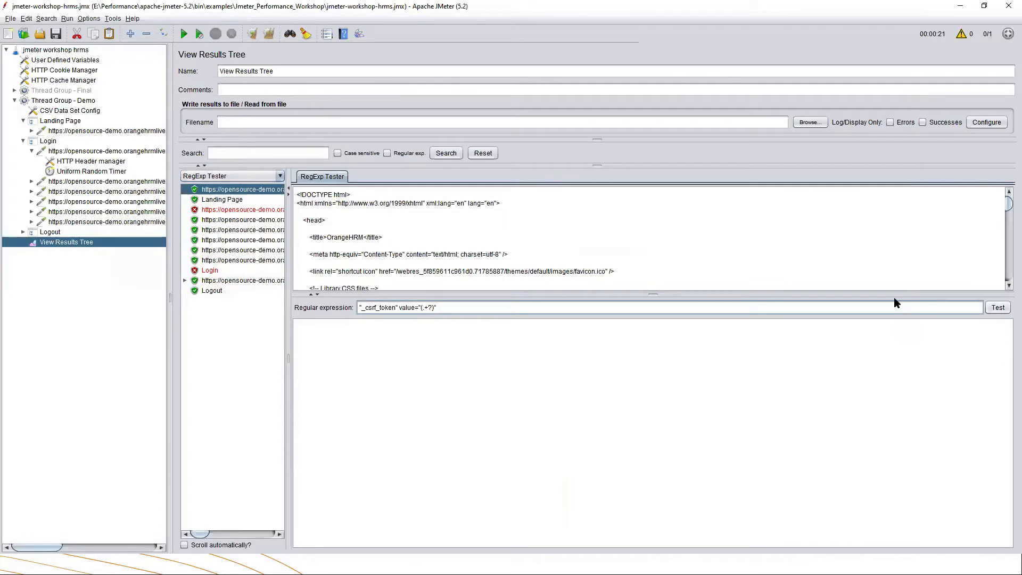
pyautogui.moveTo(895, 294); pyautogui.dragTo(873, 399)
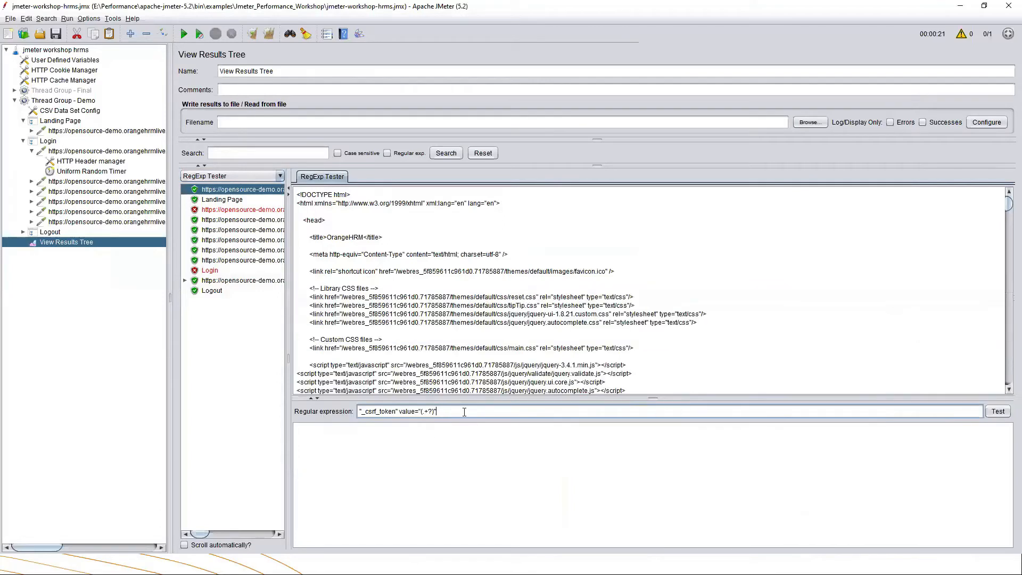
pyautogui.moveTo(461, 413); pyautogui.dragTo(346, 410)
pyautogui.moveTo(300, 194); pyautogui.dragTo(406, 381)
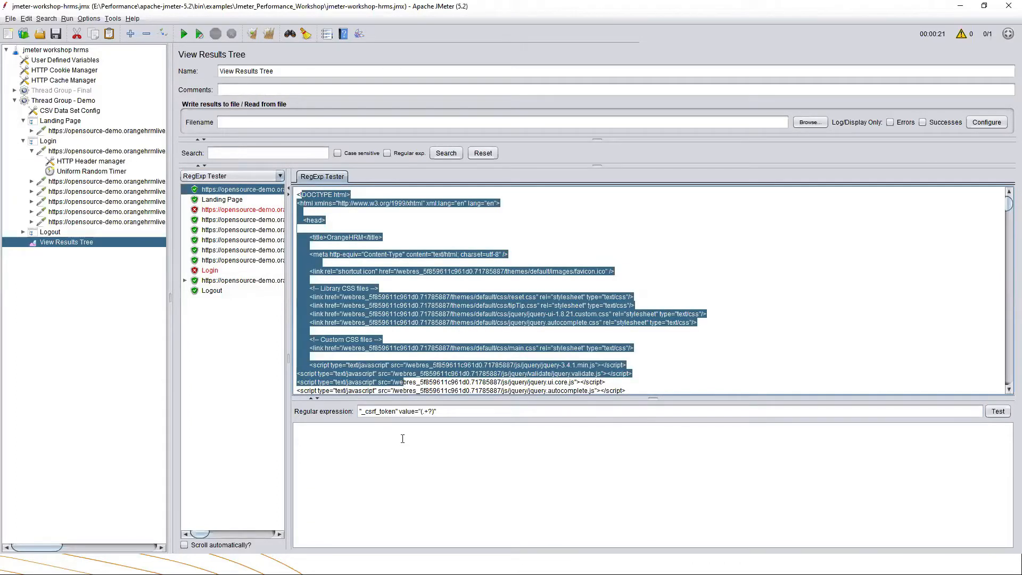
pyautogui.click(313, 437)
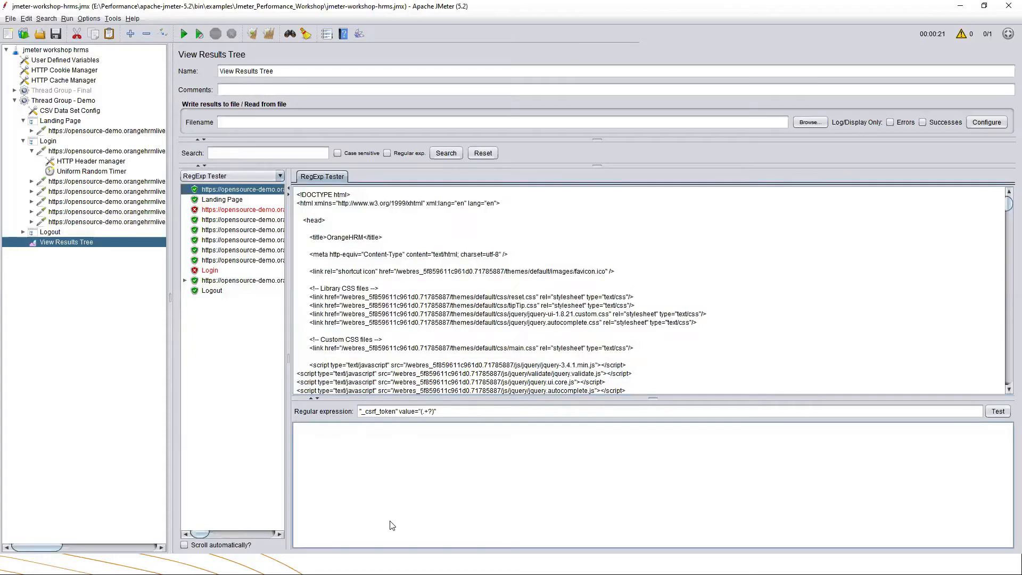
pyautogui.click(997, 415)
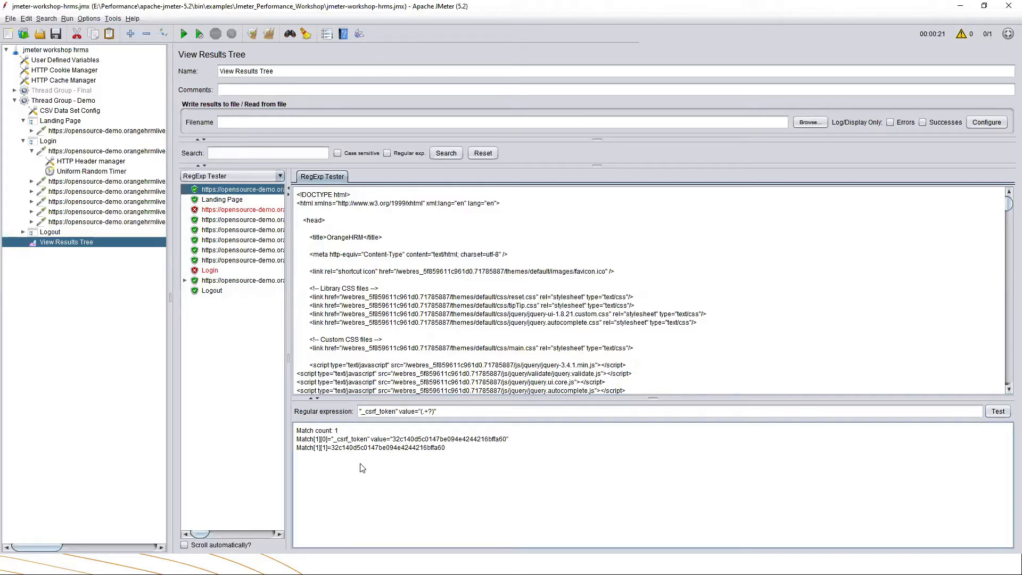
pyautogui.moveTo(322, 439); pyautogui.dragTo(297, 450)
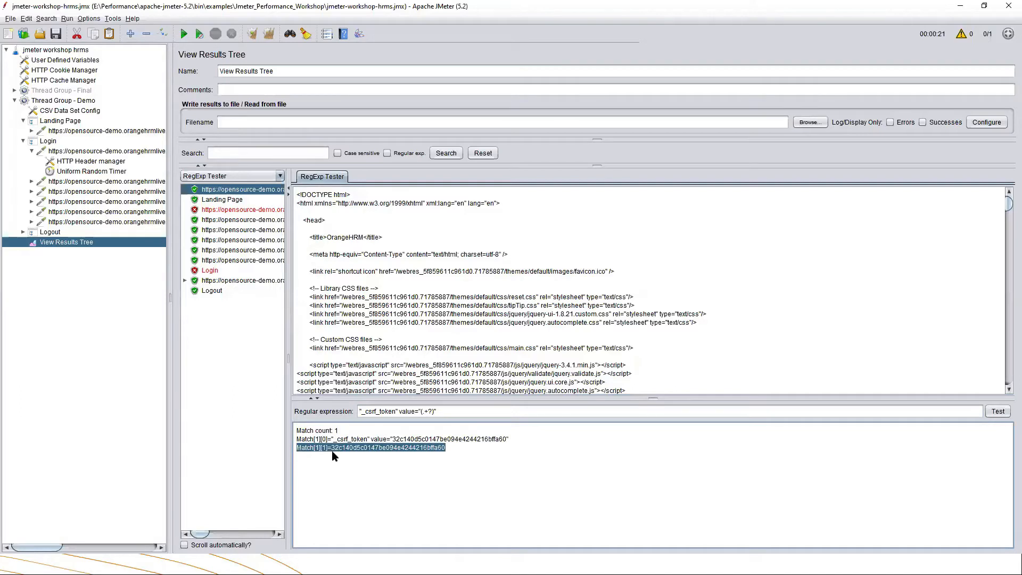
pyautogui.doubleClick(356, 448)
pyautogui.click(378, 468)
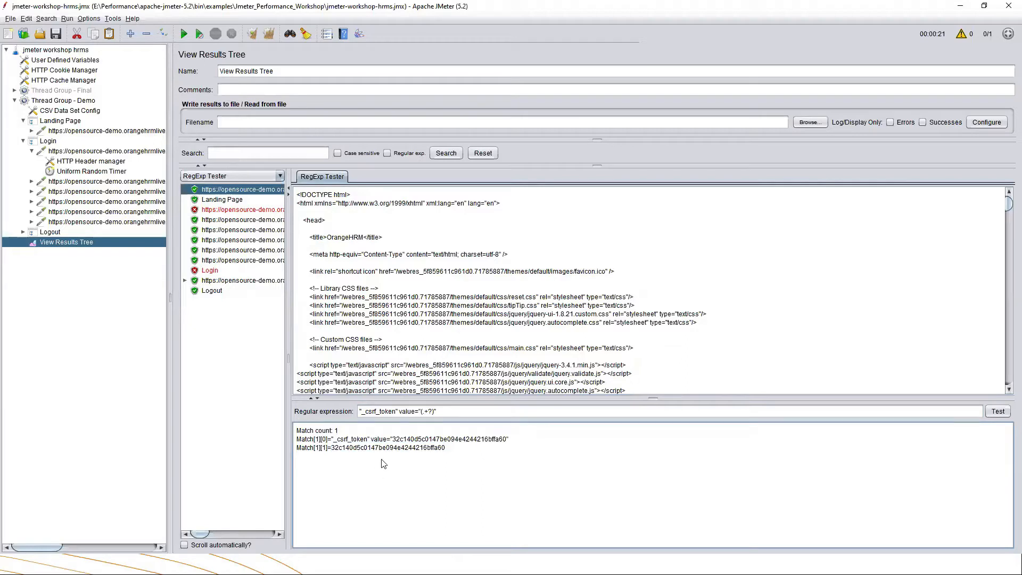
# Step: Copy the tested expression into the Regular Expression field of a new Regular Expression Extractor under the landing page request
pyautogui.moveTo(451, 413); pyautogui.dragTo(358, 415)
pyautogui.hotkey('ctrl', 'c')
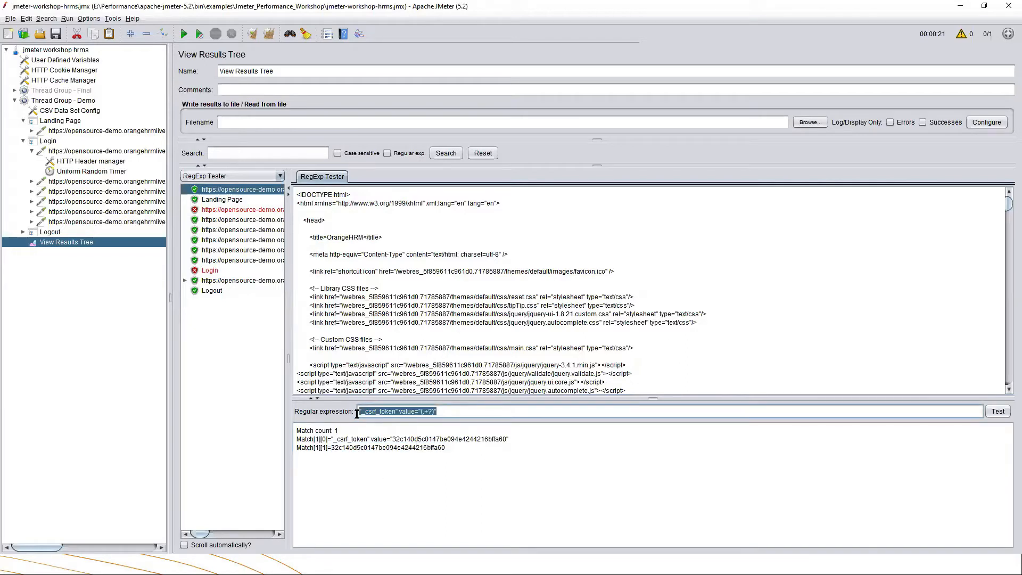
pyautogui.moveTo(289, 355); pyautogui.dragTo(546, 343)
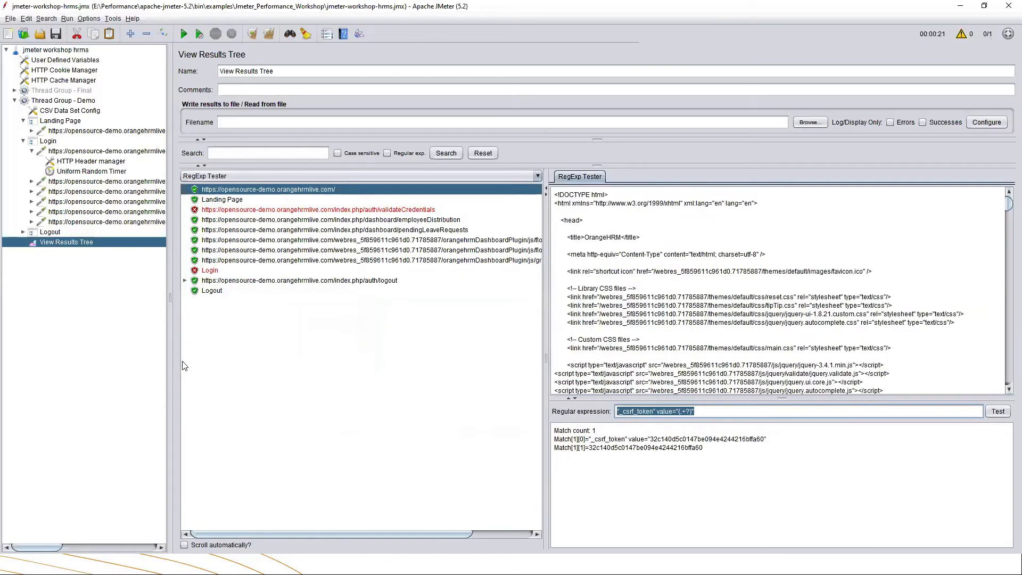
pyautogui.moveTo(170, 354); pyautogui.dragTo(435, 351)
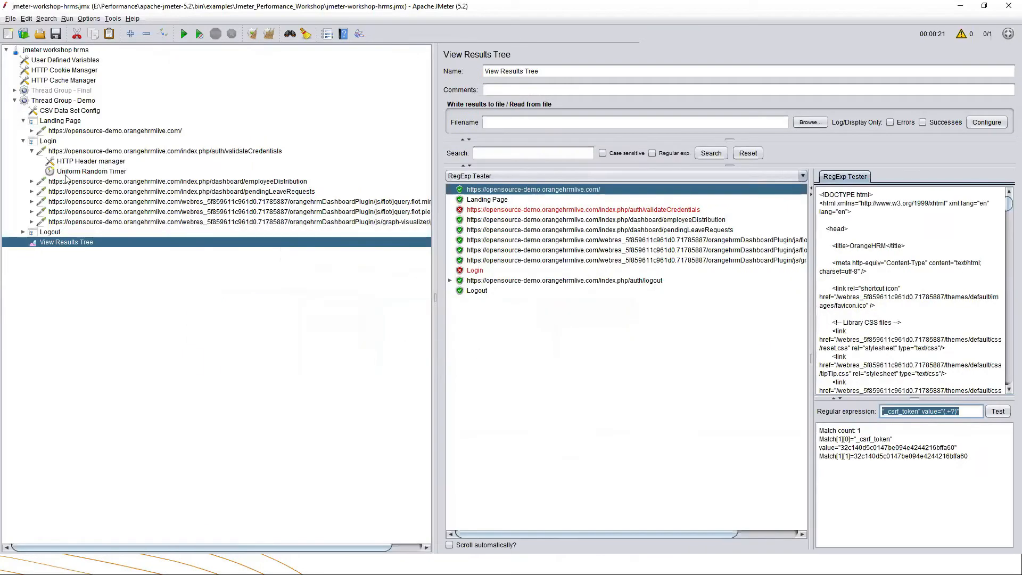
pyautogui.rightClick(59, 133)
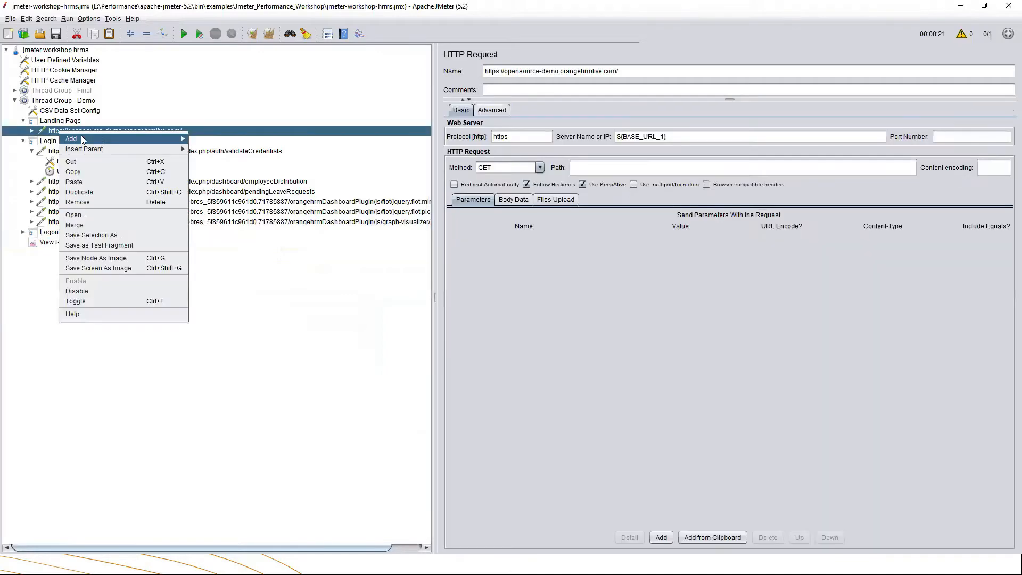
pyautogui.moveTo(81, 138)
pyautogui.moveTo(240, 179)
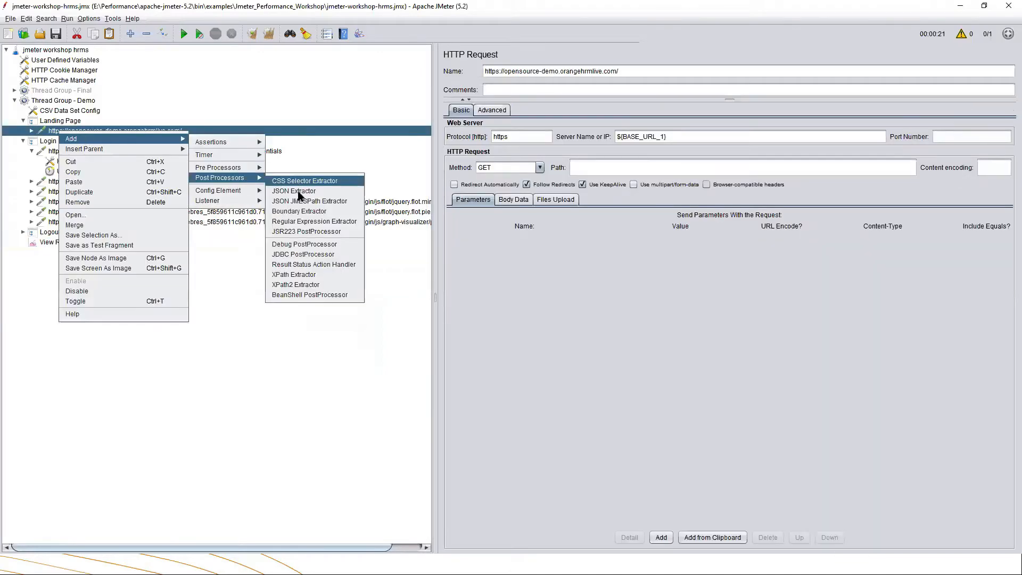
pyautogui.click(294, 225)
pyautogui.moveTo(435, 237); pyautogui.dragTo(286, 240)
pyautogui.click(492, 194)
pyautogui.hotkey('ctrl', 'v')
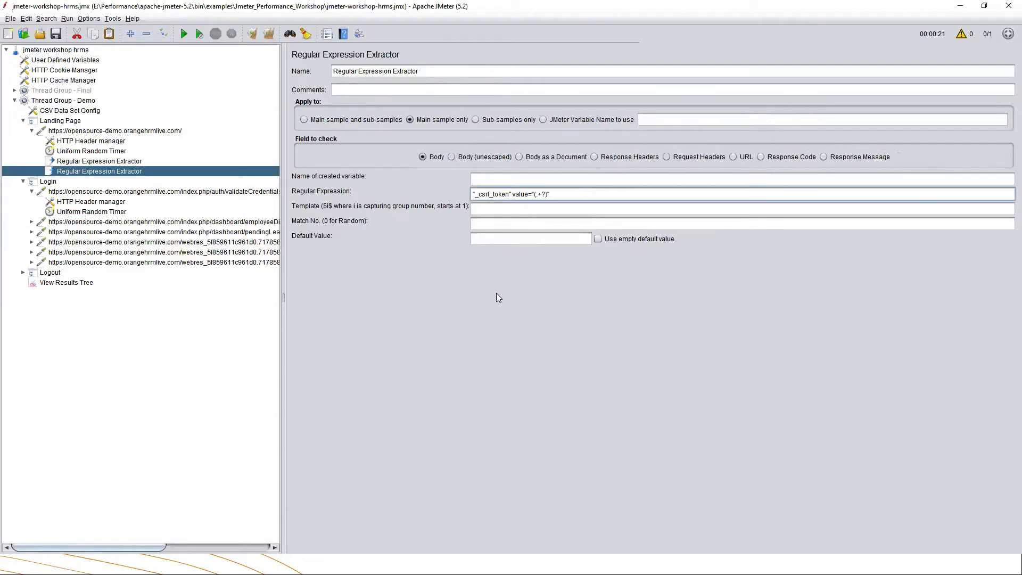
pyautogui.moveTo(551, 195); pyautogui.dragTo(447, 191)
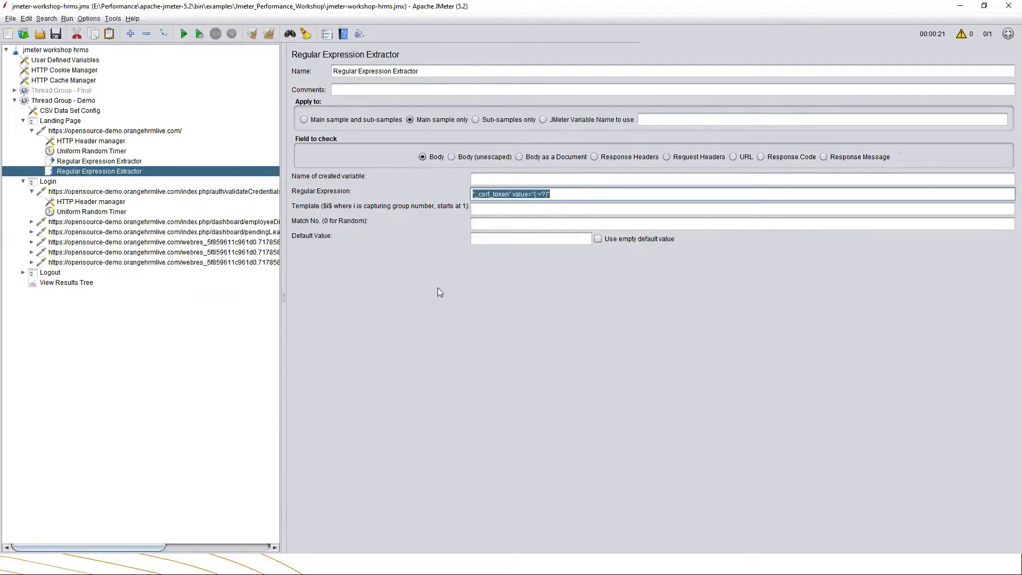
# Step: Name the extractor's created variable auth_token and set its template to $1$
pyautogui.click(484, 179)
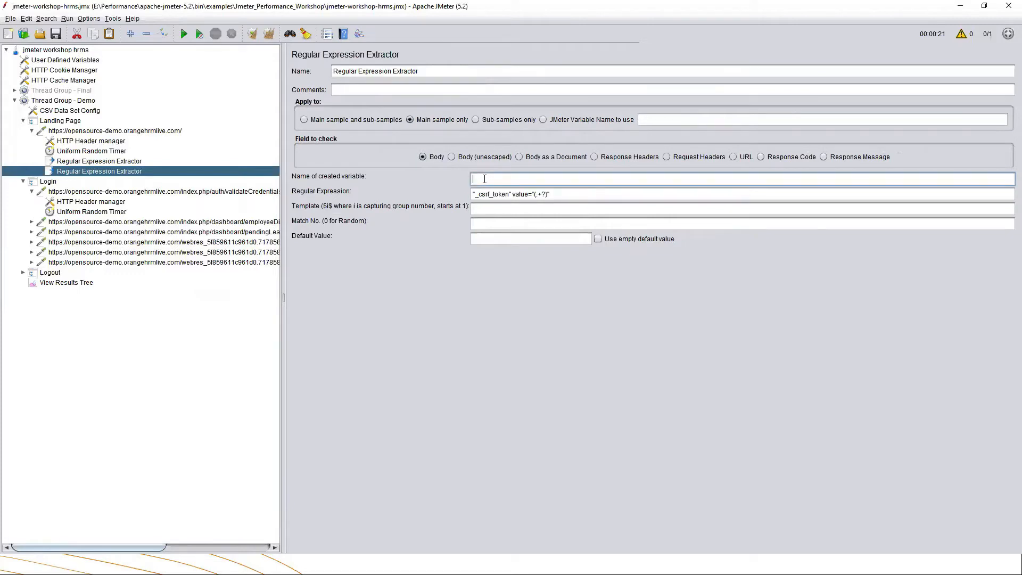
pyautogui.write('auth_token')
pyautogui.moveTo(524, 179); pyautogui.dragTo(459, 175)
pyautogui.moveTo(573, 194); pyautogui.dragTo(448, 175)
pyautogui.click(495, 208)
pyautogui.write('$')
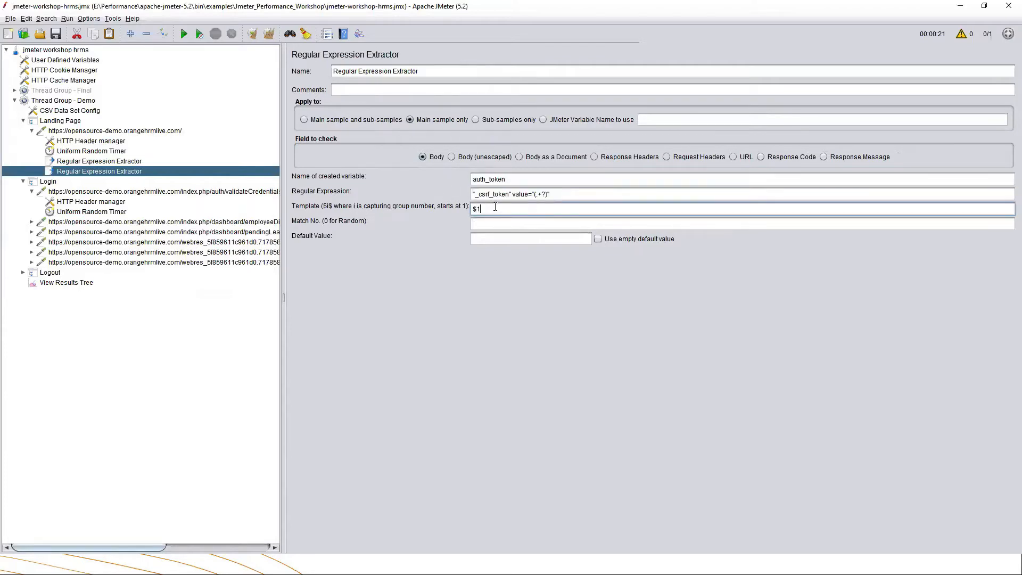
pyautogui.write('1$')
pyautogui.click(498, 223)
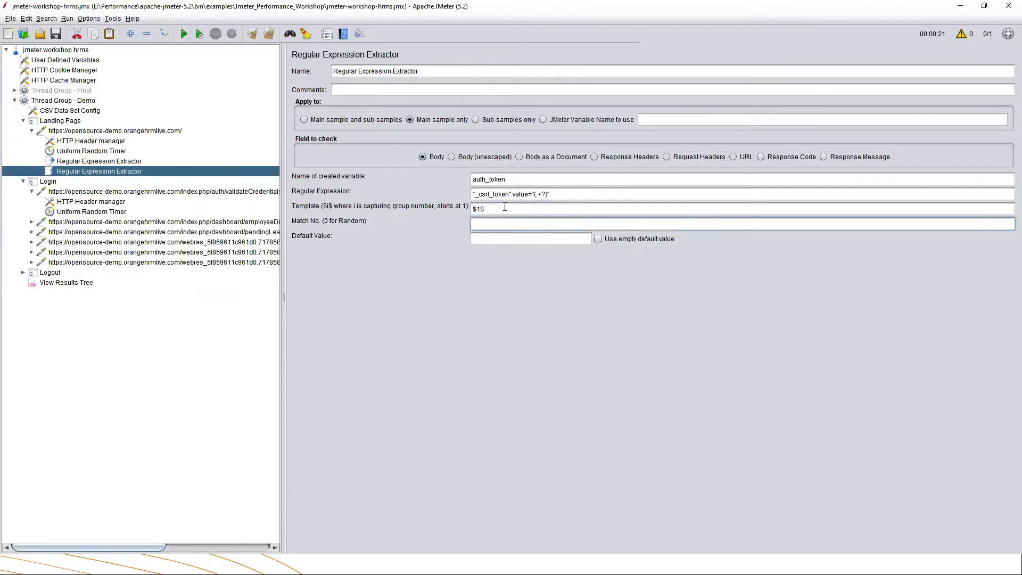
# Step: Examine the match and group indexes in the RegExp Tester results to see which group holds the bare token value
pyautogui.click(53, 285)
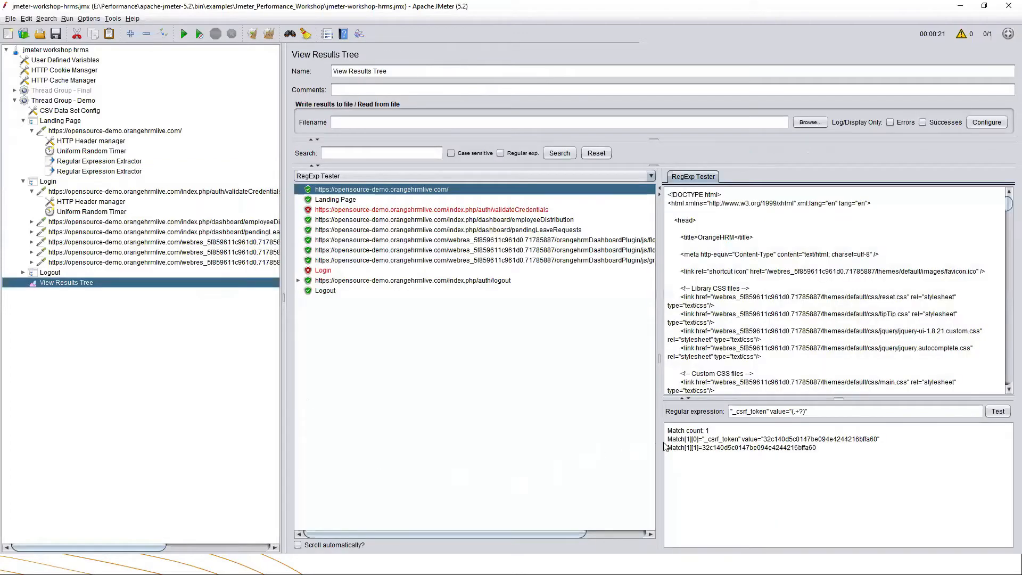
pyautogui.click(693, 433)
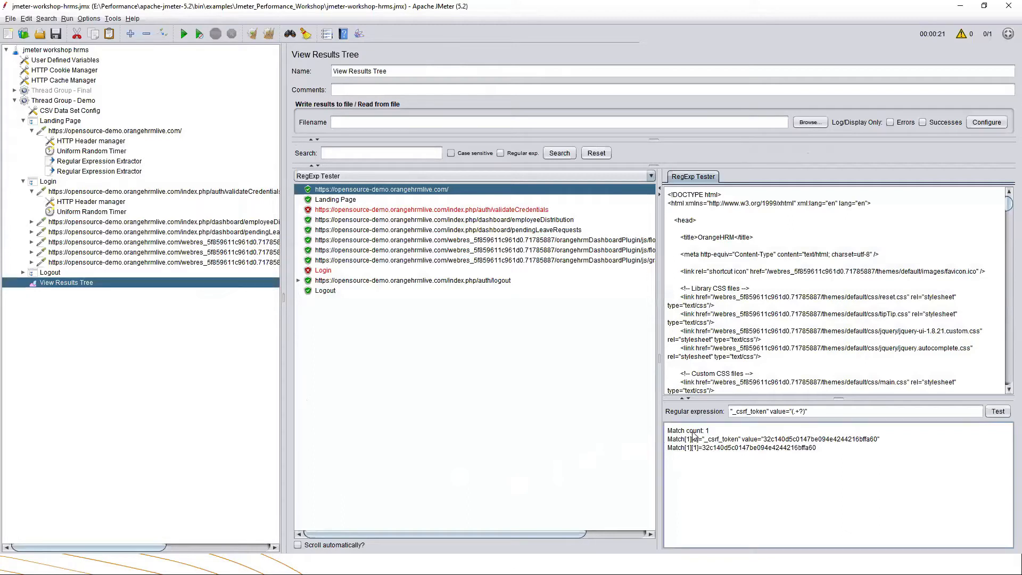
pyautogui.doubleClick(695, 447)
pyautogui.moveTo(881, 440); pyautogui.dragTo(702, 443)
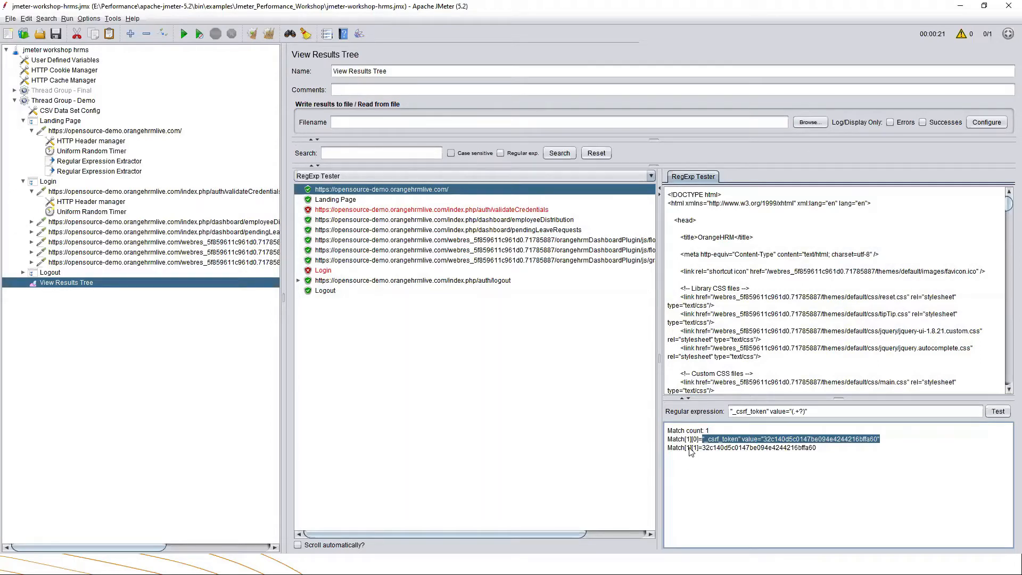
pyautogui.click(691, 453)
pyautogui.doubleClick(791, 448)
pyautogui.doubleClick(698, 449)
pyautogui.doubleClick(697, 450)
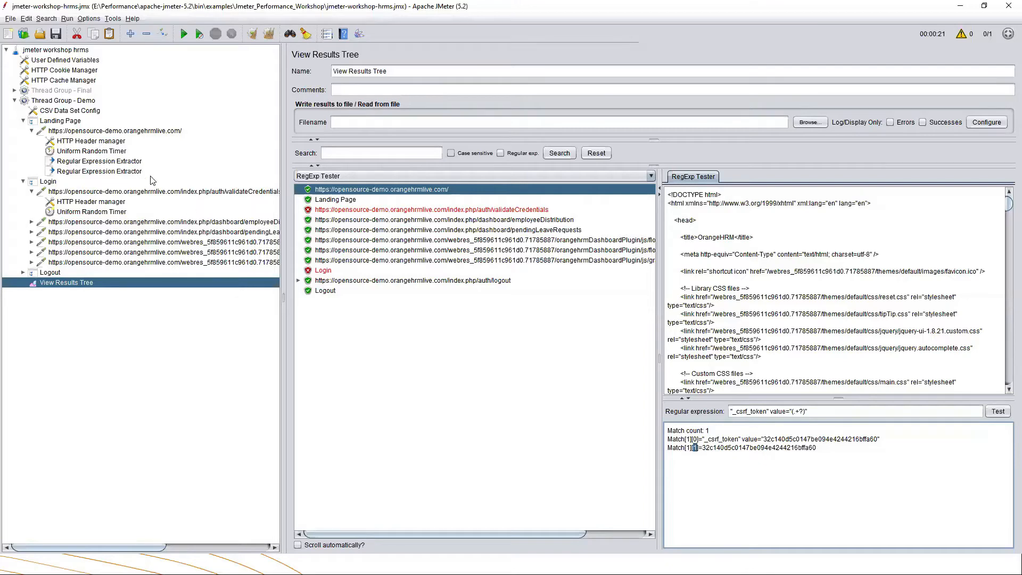
# Step: Disable the incomplete Regular Expression Extractor for csrf_token under the landing page request
pyautogui.click(95, 163)
pyautogui.click(93, 169)
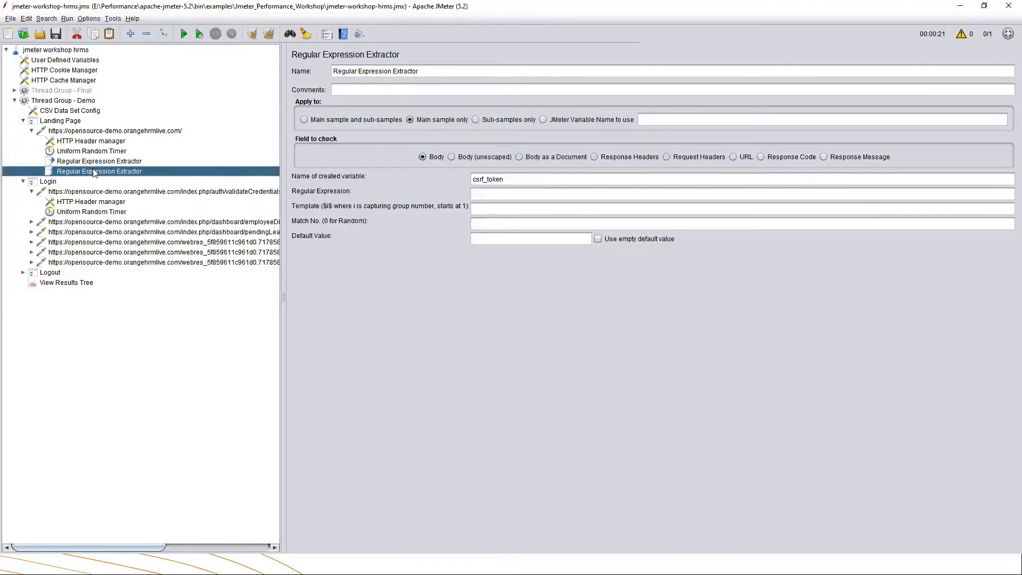
pyautogui.rightClick(93, 164)
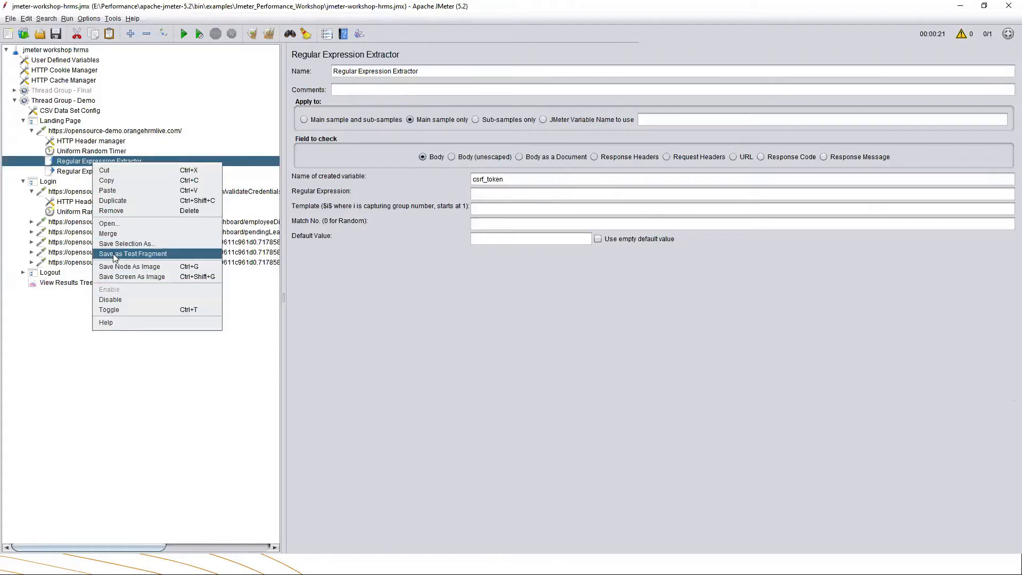
pyautogui.click(112, 299)
# Step: Set the match number to 1 and the default value to NULL in the auth_token extractor
pyautogui.click(100, 171)
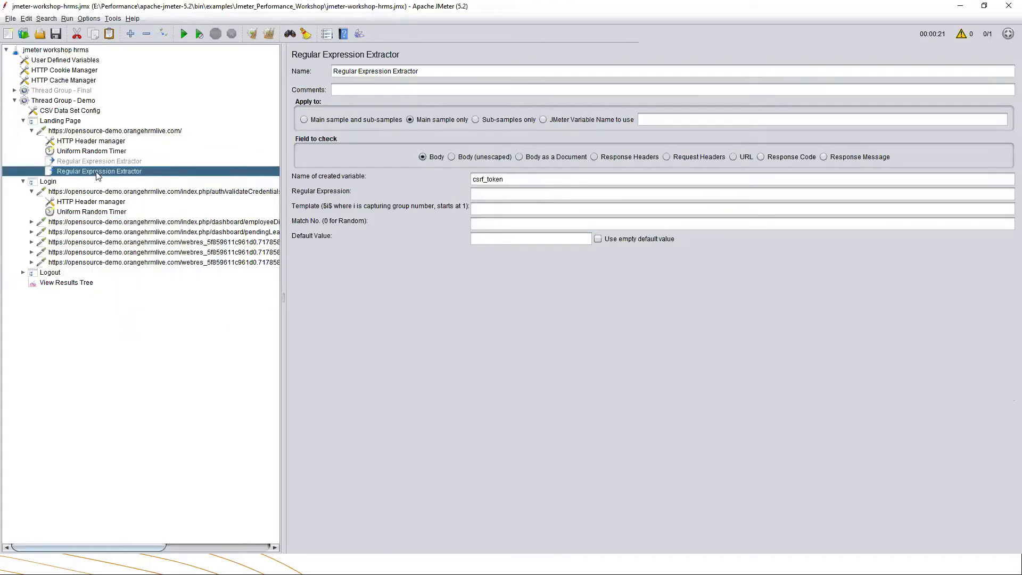
pyautogui.click(493, 224)
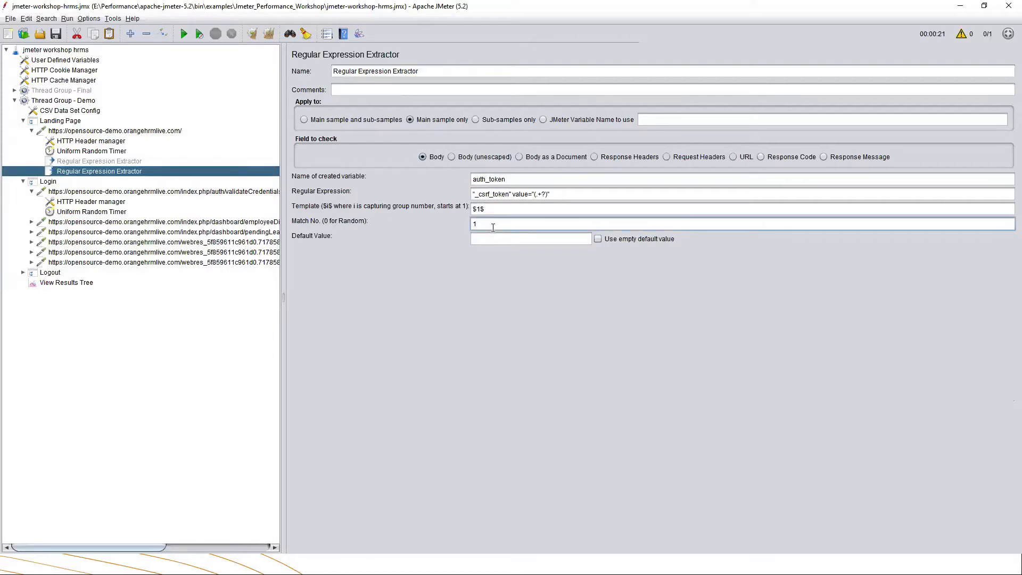
pyautogui.click(493, 239)
pyautogui.write('NULL')
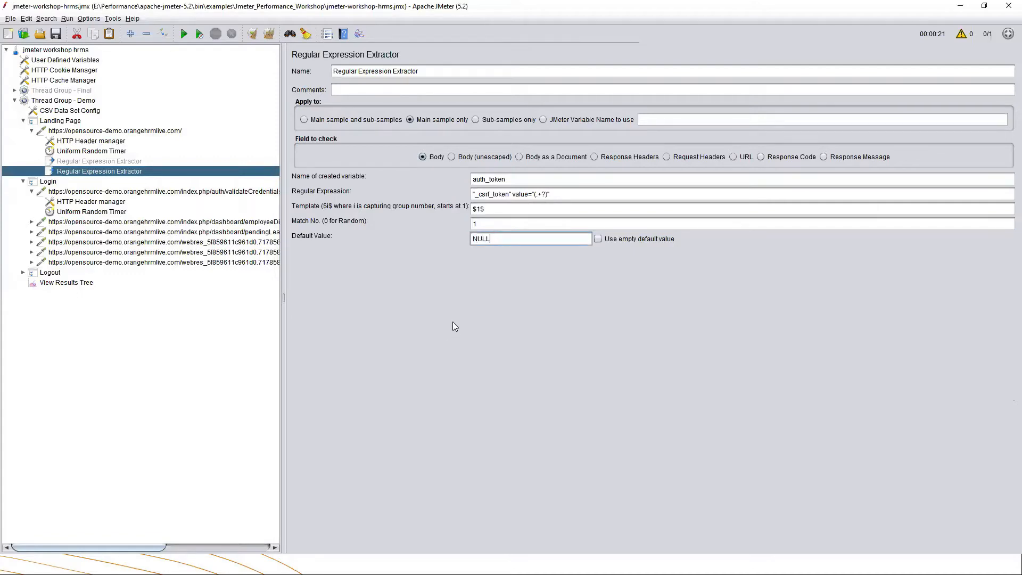
# Step: Replace the hard-coded _csrf_token value in the validateCredentials login request with the extractor variable ${auth_token}
pyautogui.moveTo(514, 179); pyautogui.dragTo(464, 178)
pyautogui.hotkey('ctrl', 'c')
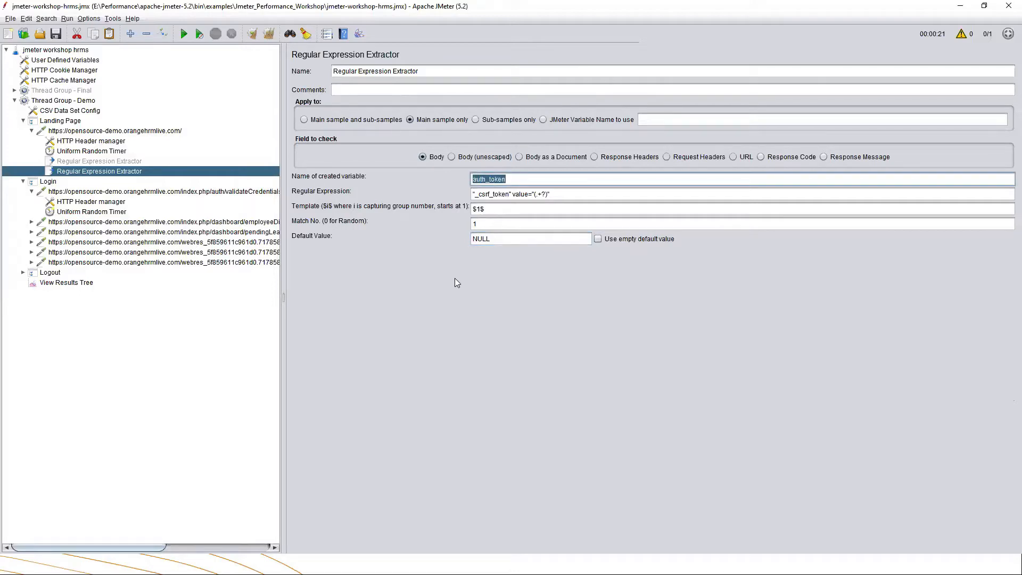
pyautogui.click(70, 193)
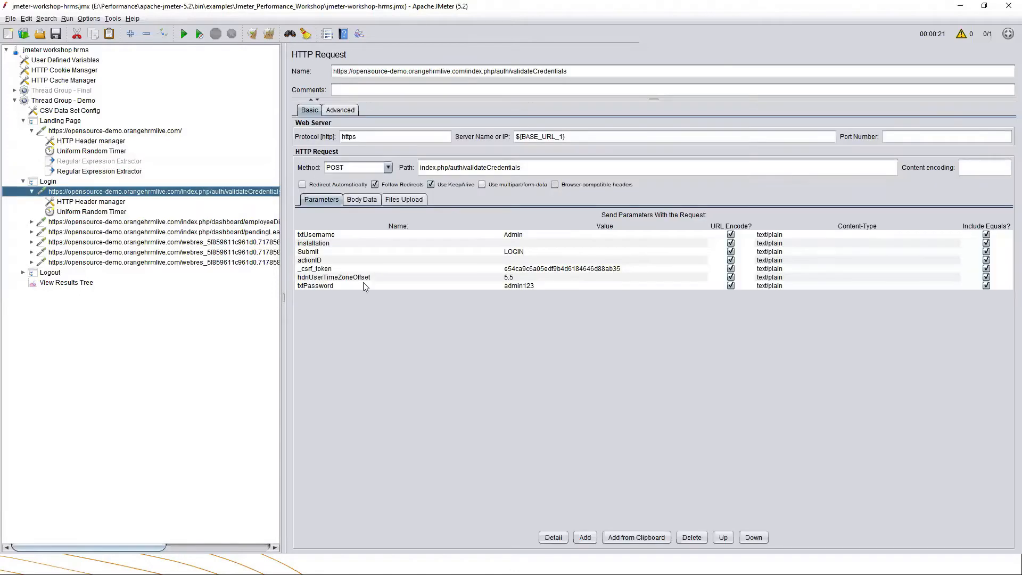
pyautogui.click(309, 269)
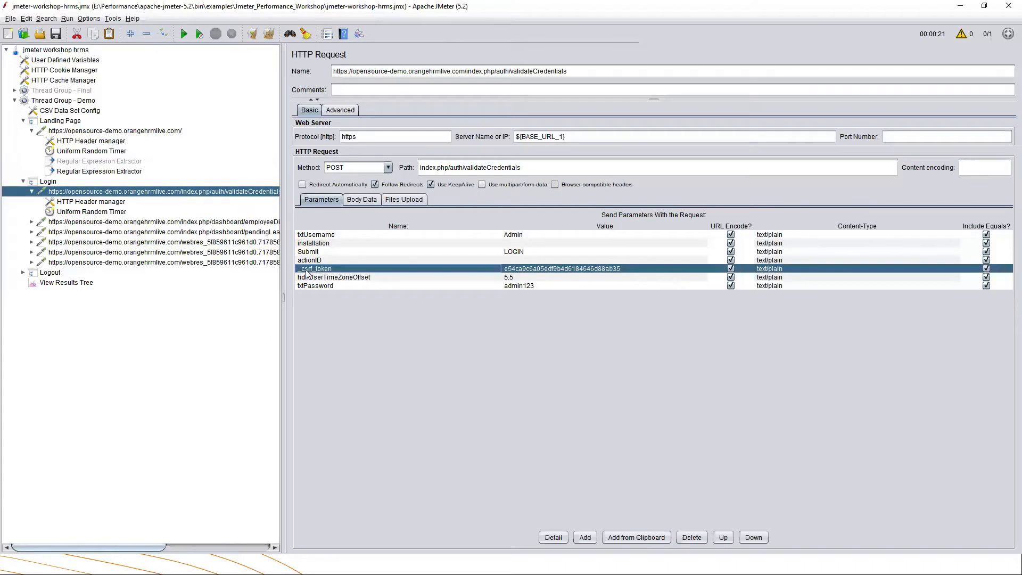
pyautogui.doubleClick(540, 270)
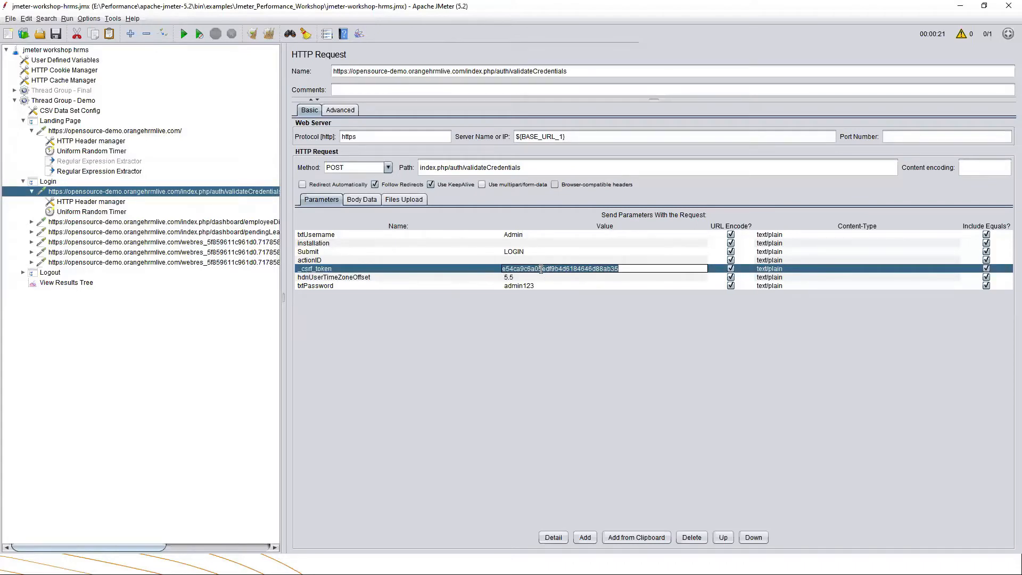
pyautogui.press('BackSpace')
pyautogui.write('${}')
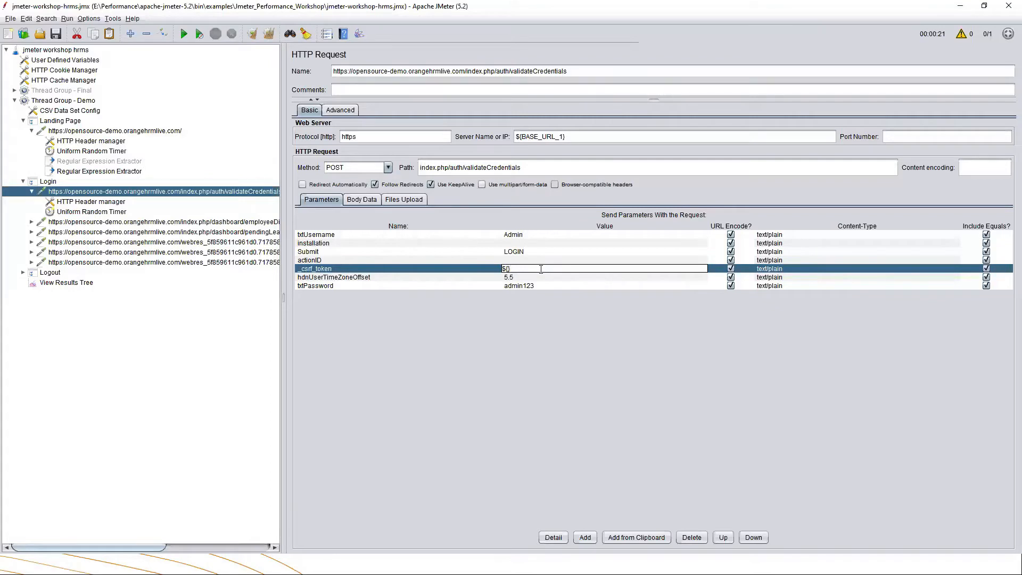
pyautogui.hotkey('ctrl', 'v')
pyautogui.moveTo(556, 269); pyautogui.dragTo(489, 270)
# Step: Clear the previous results in View Results Tree, run the test plan again, and widen the results area
pyautogui.click(68, 283)
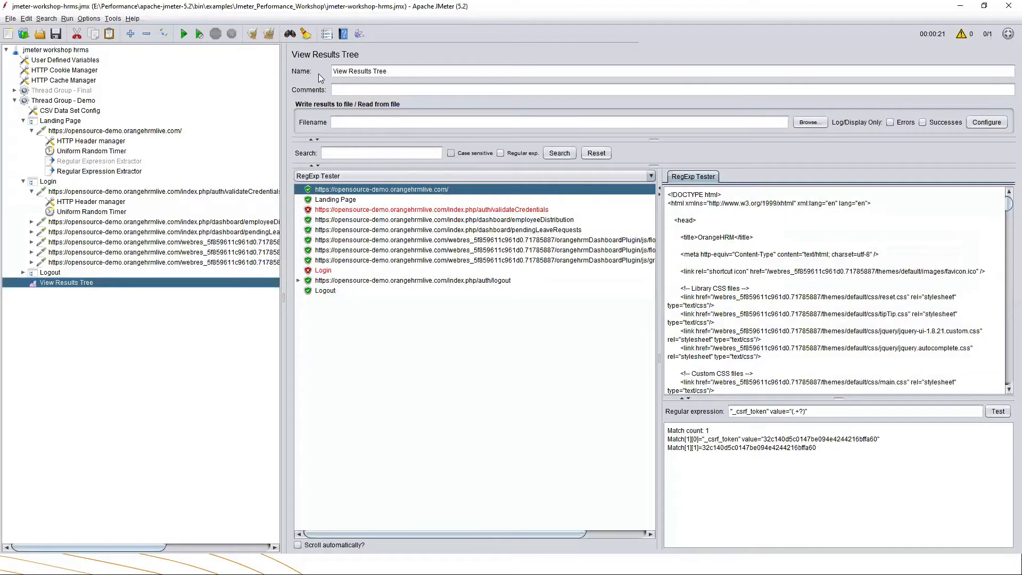
pyautogui.click(268, 34)
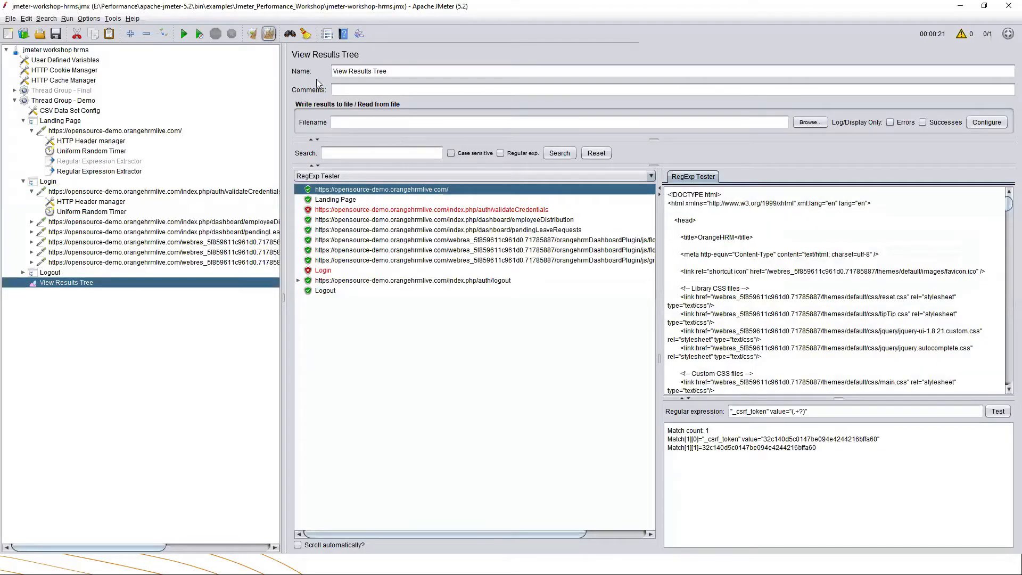
pyautogui.click(185, 34)
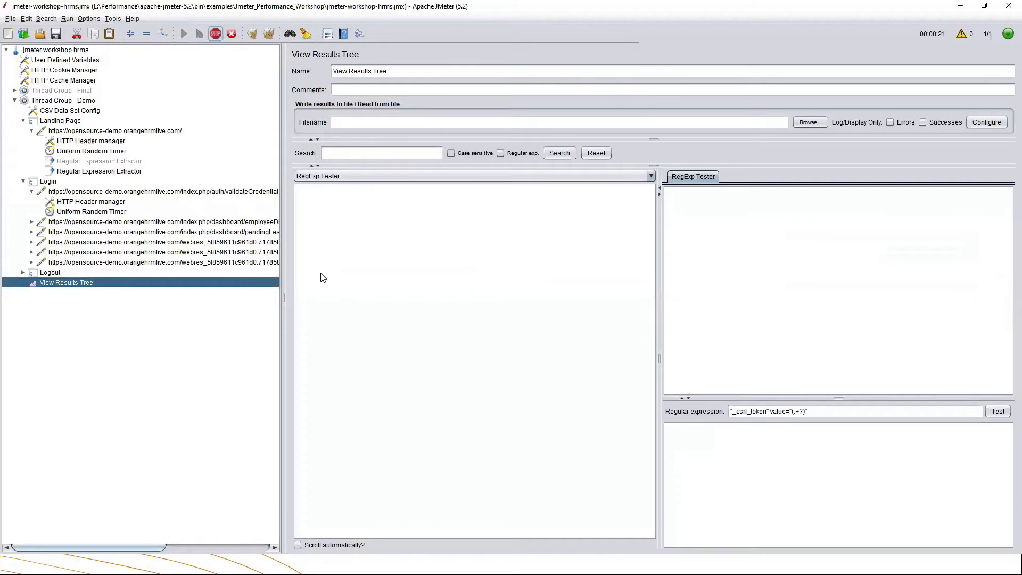
pyautogui.moveTo(286, 316); pyautogui.dragTo(169, 305)
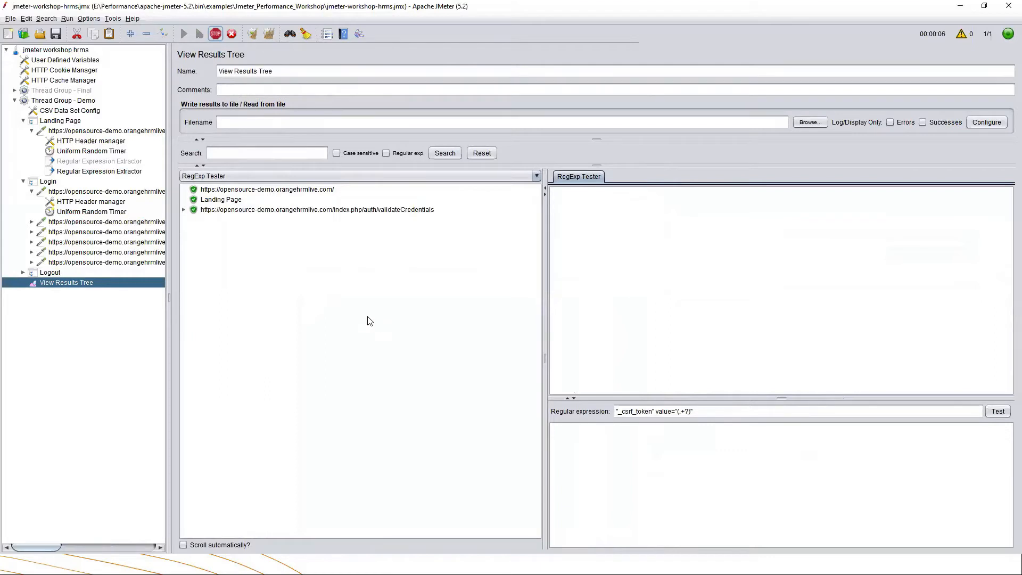
# Step: Render the validateCredentials response as HTML (download resources) and examine its body to check whether the login worked
pyautogui.click(297, 210)
pyautogui.click(248, 178)
pyautogui.scroll(-1, 237, 241)
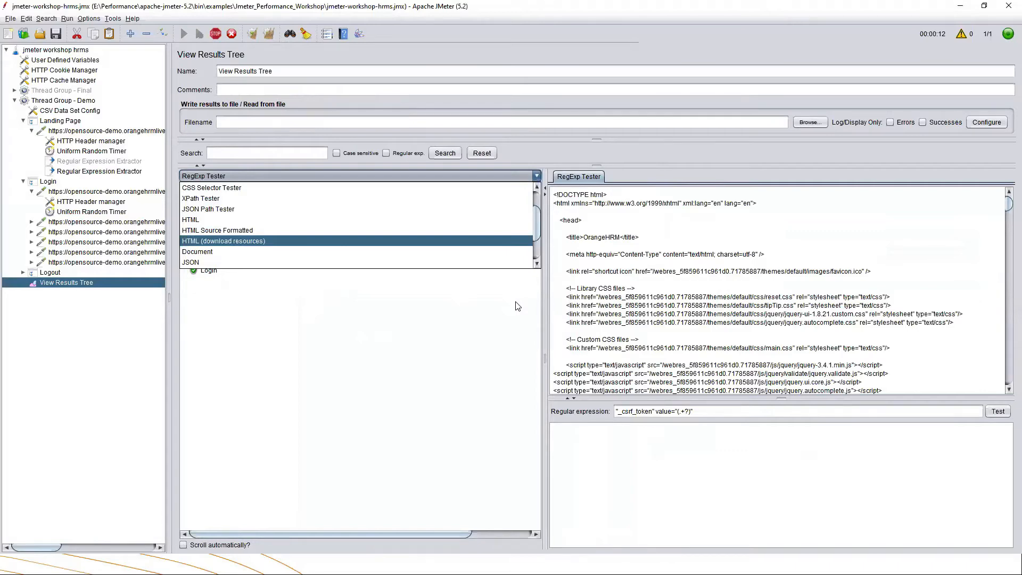
pyautogui.press('Return')
pyautogui.click(411, 176)
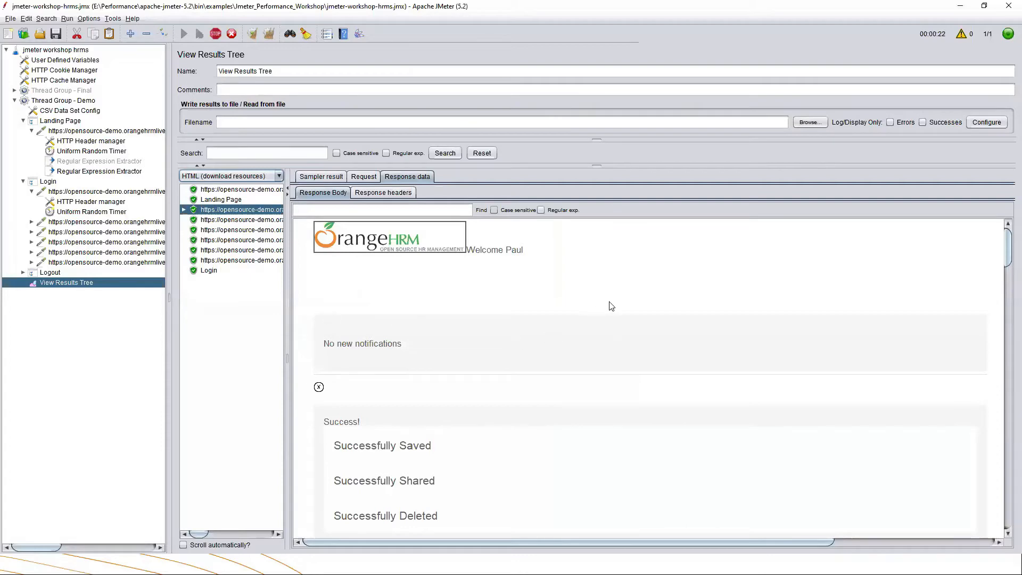
pyautogui.scroll(-15, 613, 308)
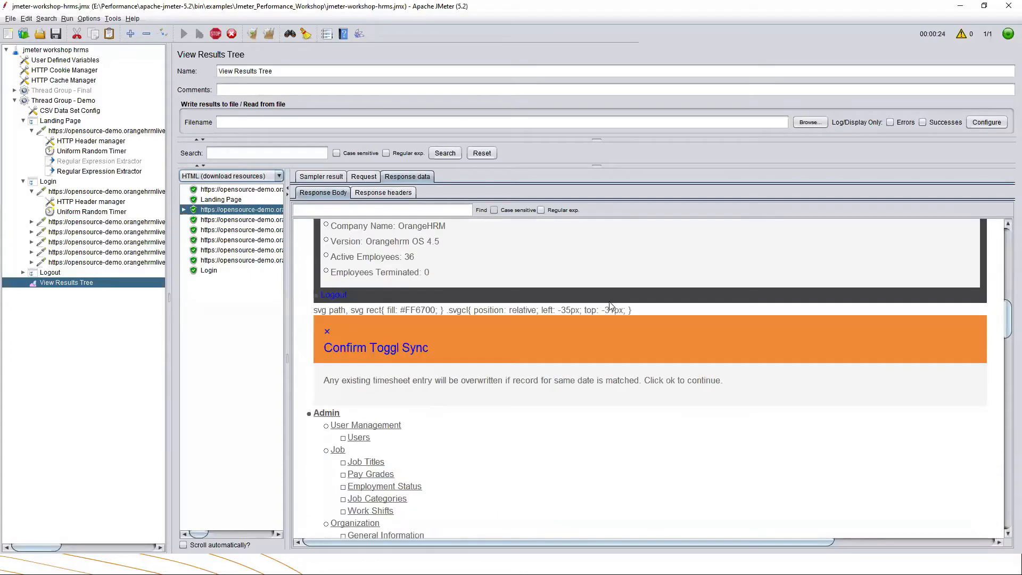
pyautogui.scroll(-5, 620, 314)
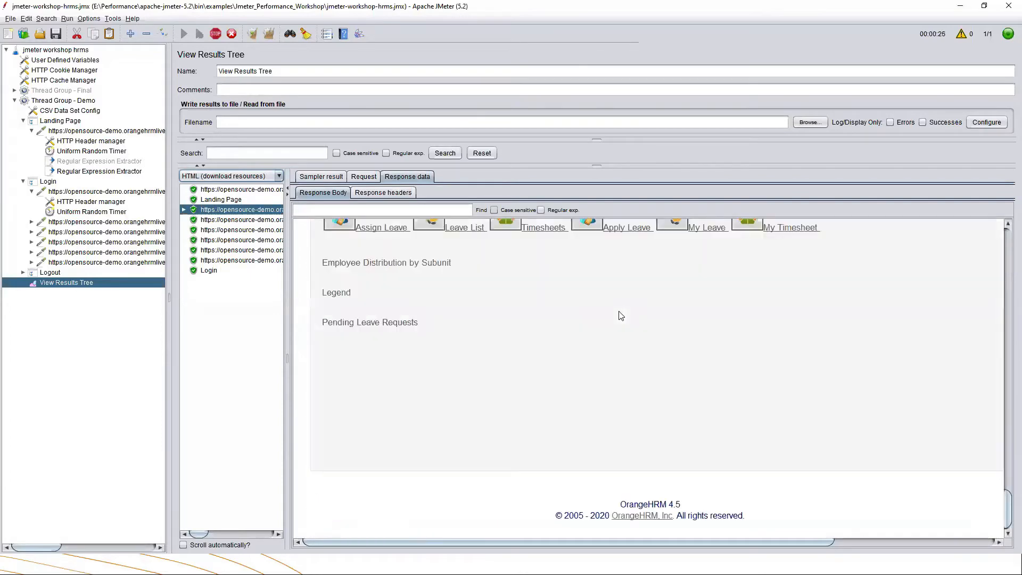
pyautogui.scroll(10, 620, 315)
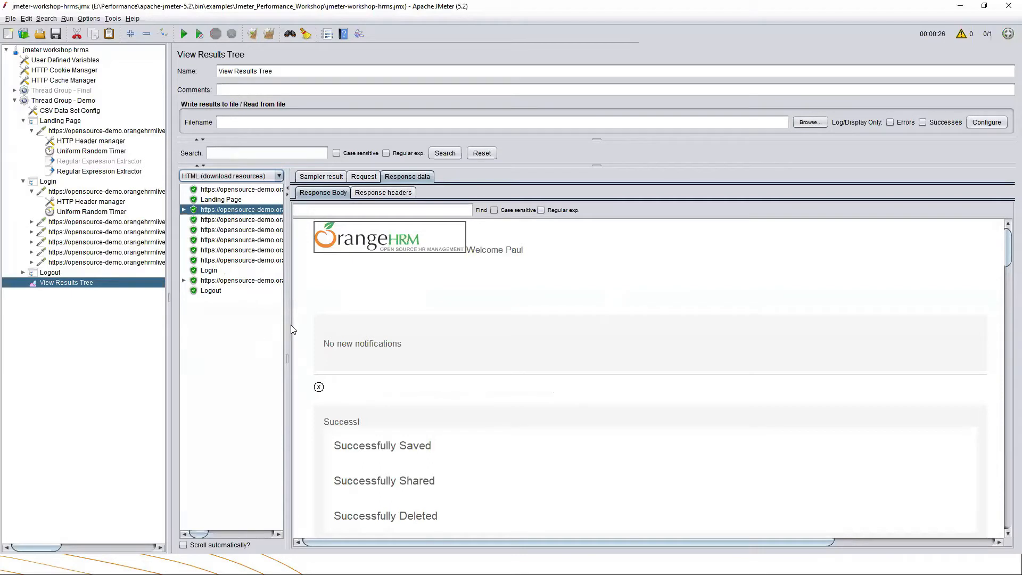
pyautogui.moveTo(287, 326); pyautogui.dragTo(547, 321)
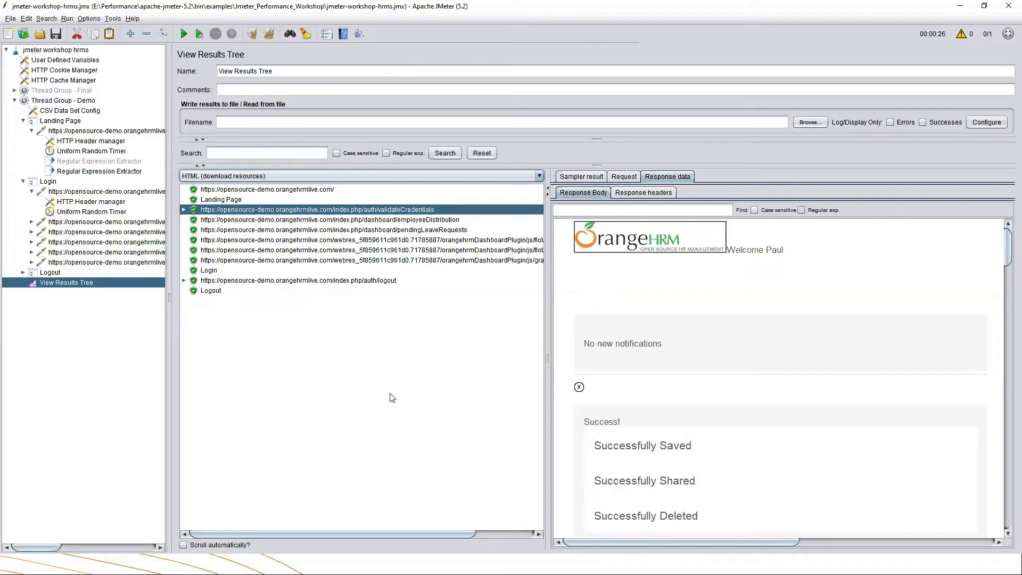
# Step: Switch to the workshop presentation and advance two slides to Parameterization in Jmeter
pyautogui.hotkey('alt', 'Tab')
pyautogui.hotkey('alt', 'Tab')
pyautogui.hotkey('alt', 'Tab')
pyautogui.hotkey('alt', 'Tab')
pyautogui.hotkey('alt', 'Tab')
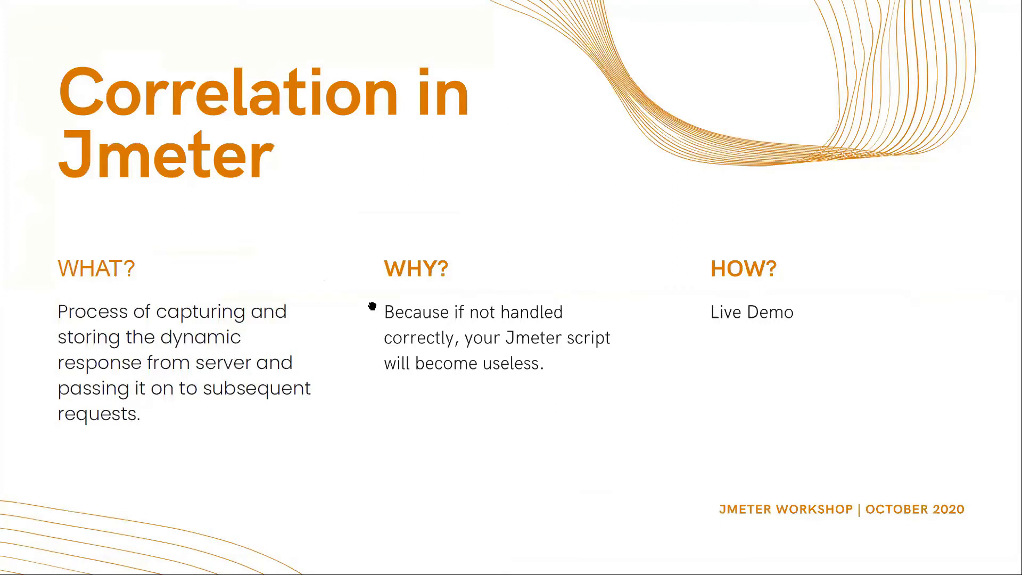
pyautogui.press('Right')
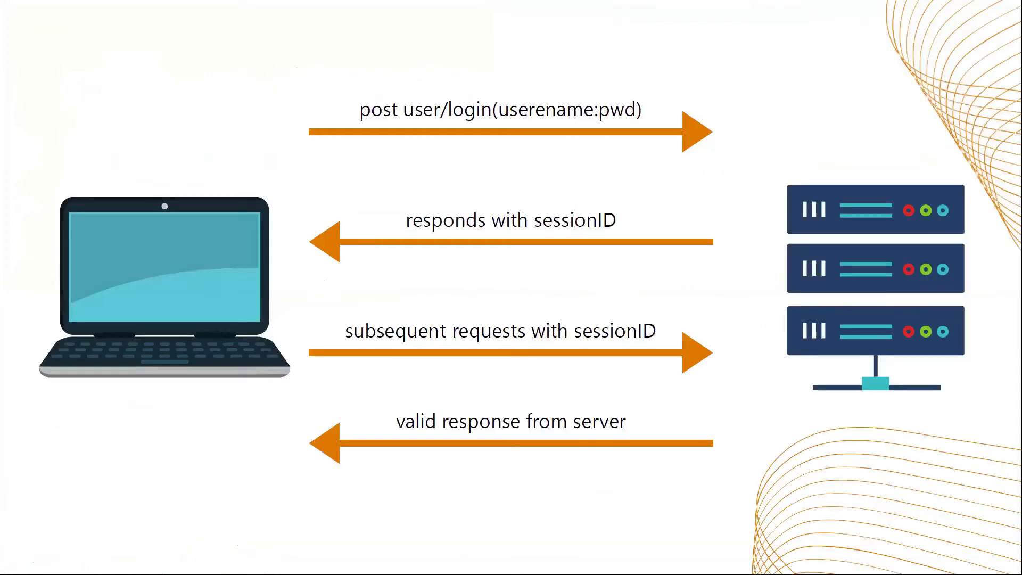
pyautogui.press('Right')
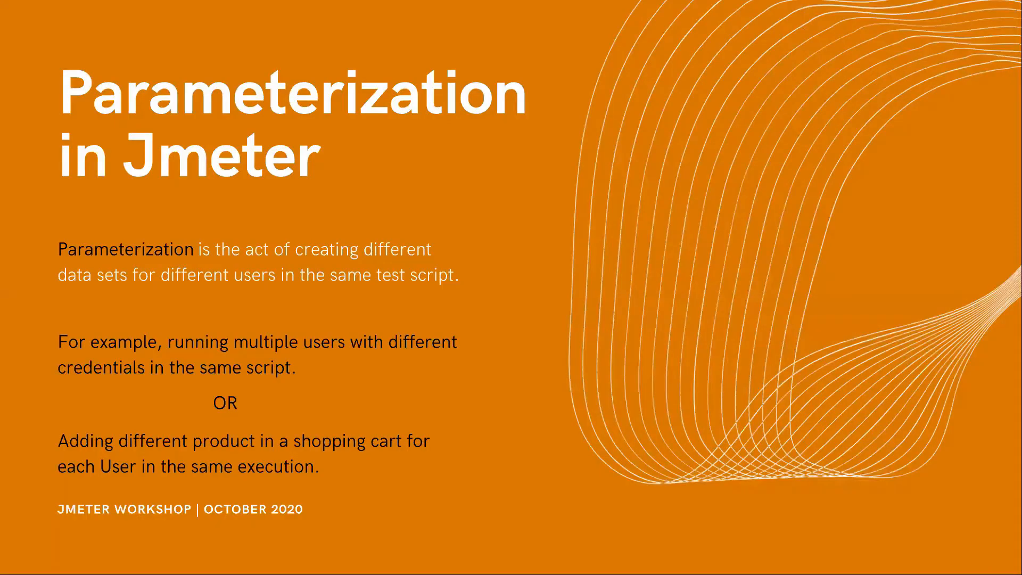
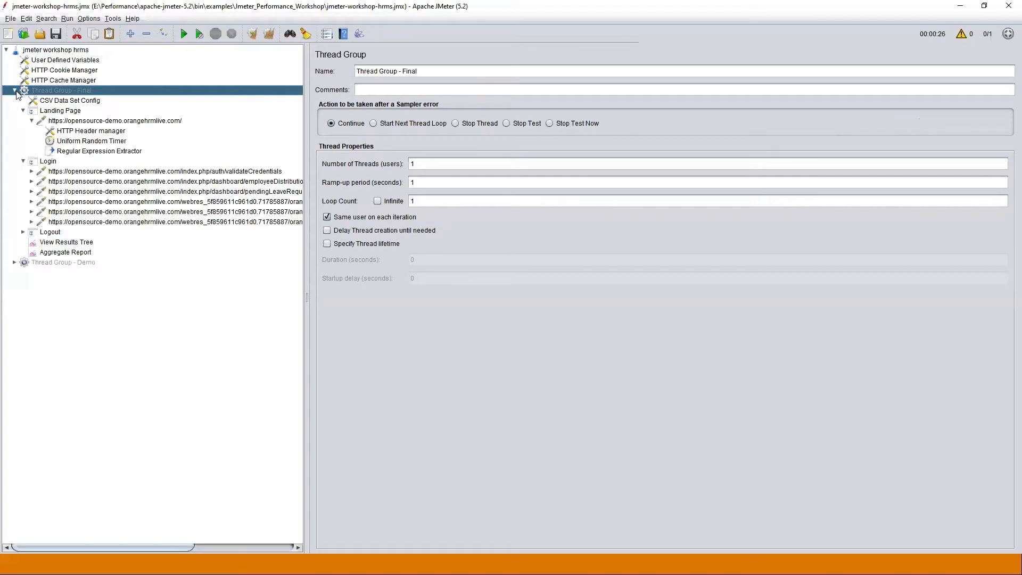
# Step: Examine the parameter values of the validateCredentials request in Thread Group - Final
pyautogui.click(31, 120)
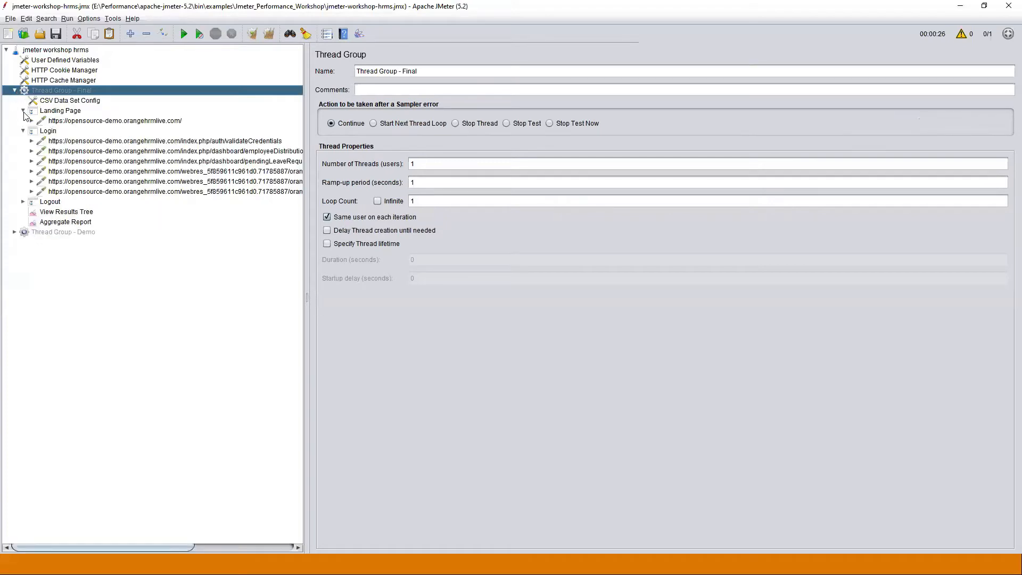
pyautogui.click(23, 111)
pyautogui.click(70, 131)
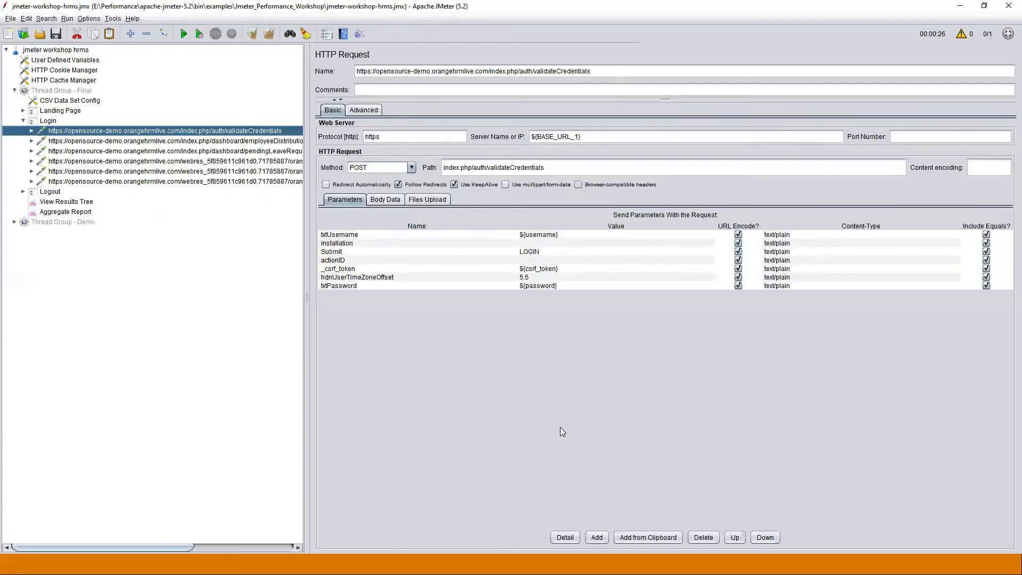
# Step: Check the txtUsername and txtPassword values in the validateCredentials request of Thread Group - Demo
pyautogui.click(15, 90)
pyautogui.click(15, 101)
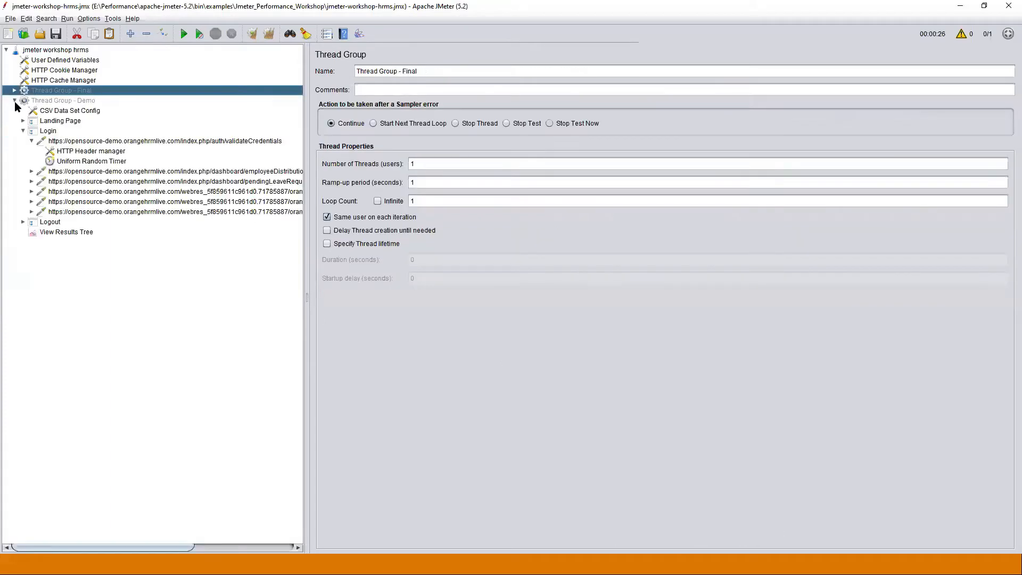
pyautogui.click(42, 142)
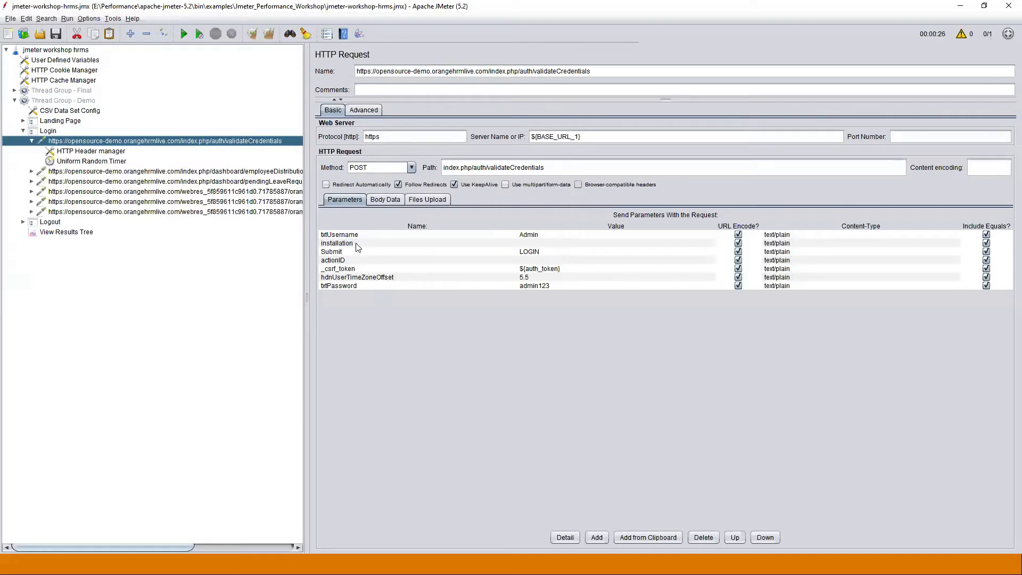
pyautogui.click(554, 235)
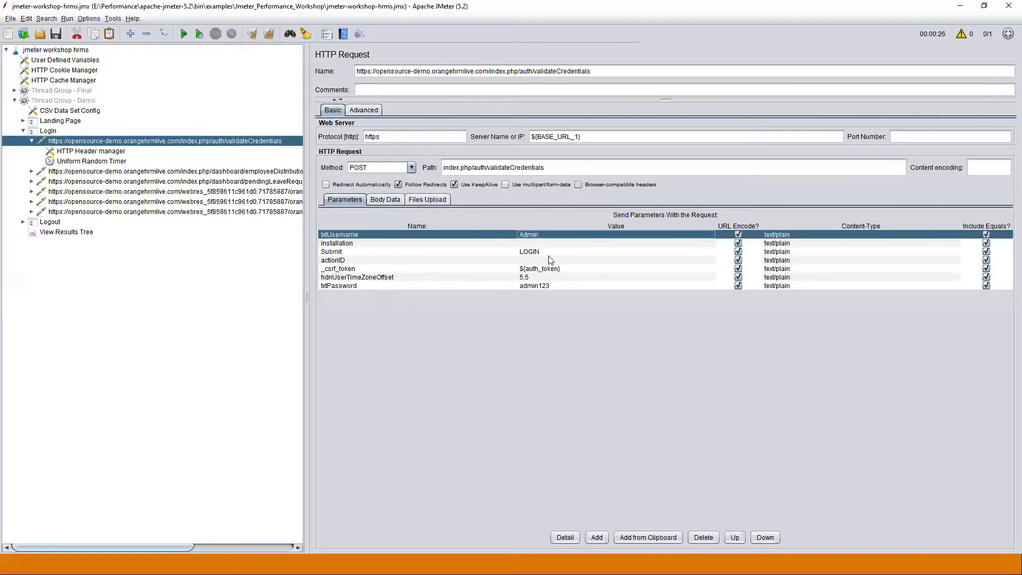
pyautogui.click(548, 285)
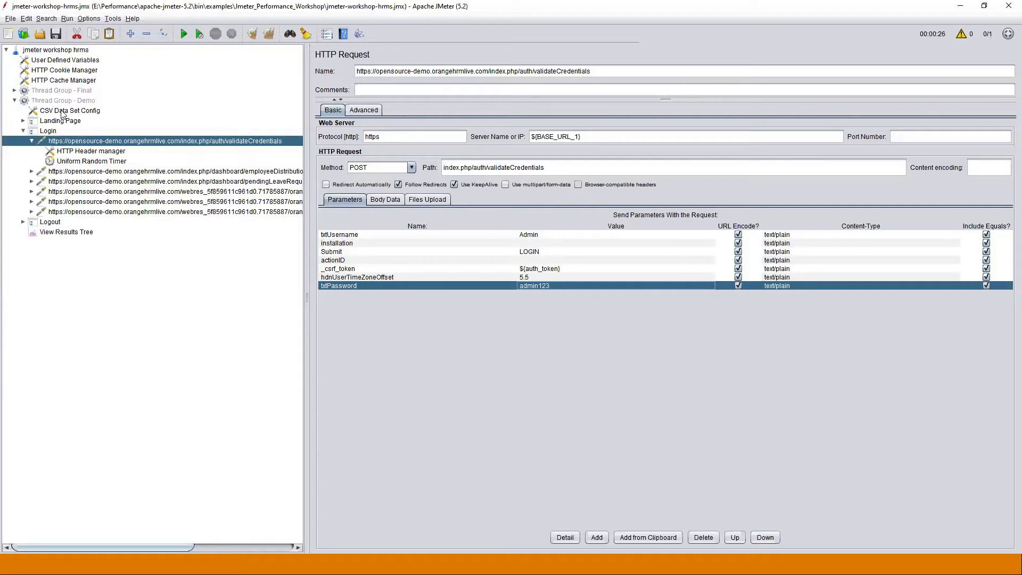
# Step: Remove the existing CSV Data Set Config from Thread Group - Demo
pyautogui.click(60, 113)
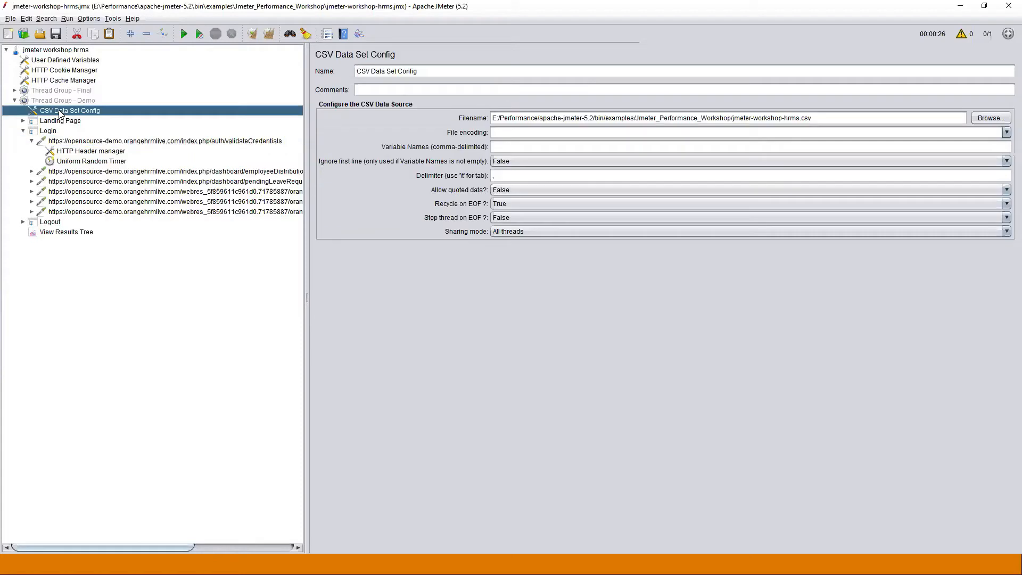
pyautogui.press('Delete')
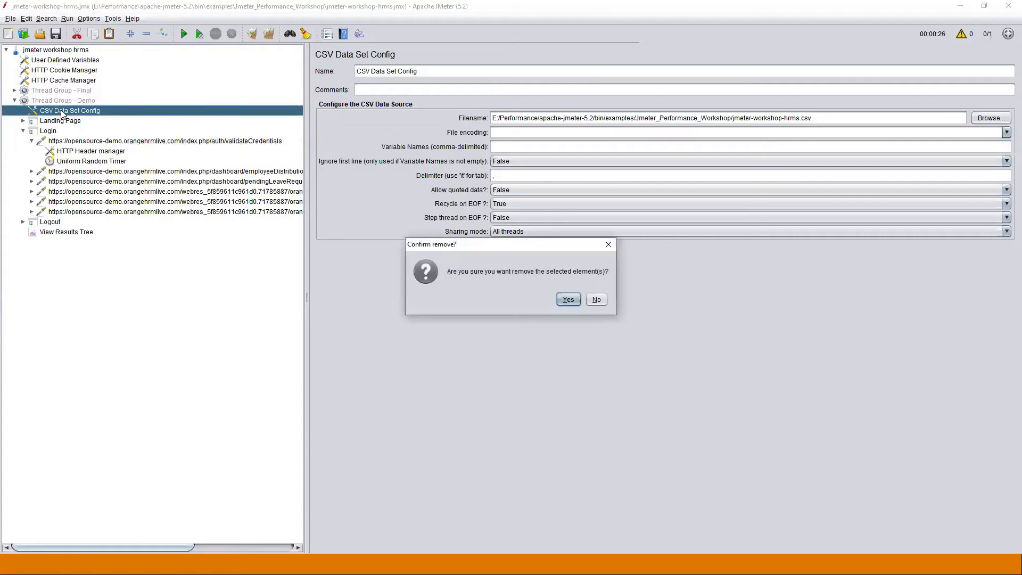
pyautogui.press('Return')
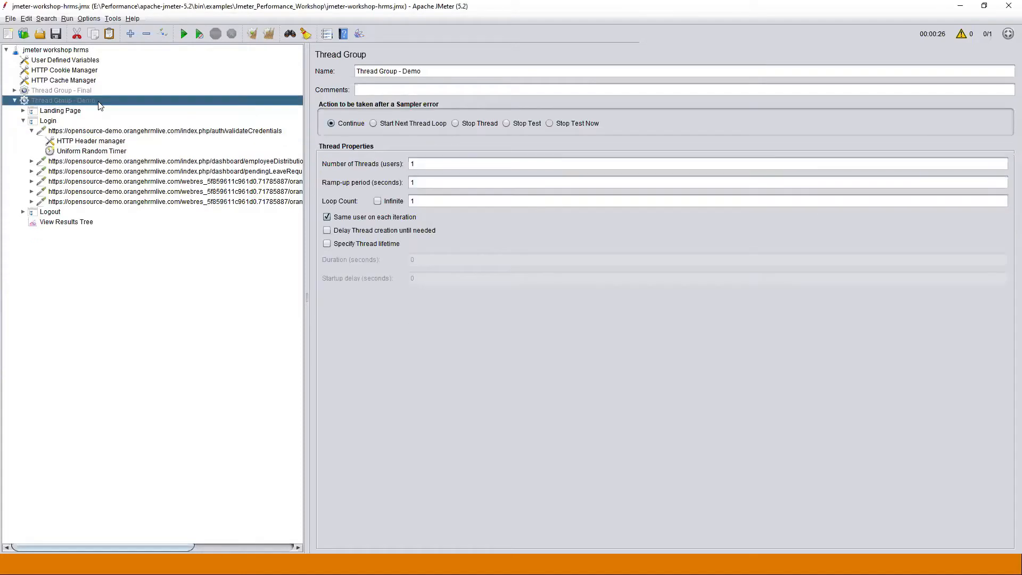
# Step: Add a new CSV Data Set Config element to Thread Group - Demo
pyautogui.rightClick(91, 103)
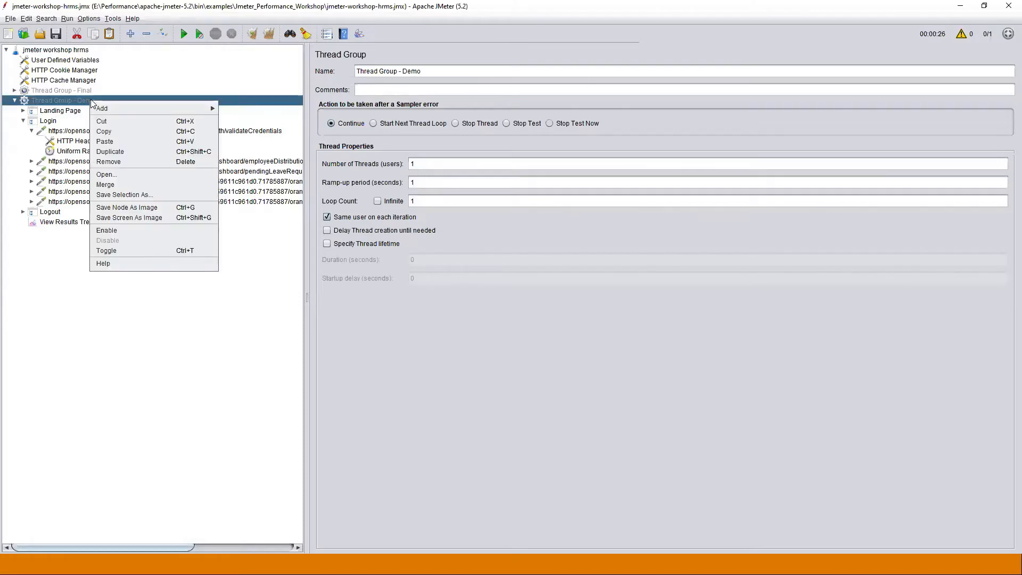
pyautogui.moveTo(102, 108)
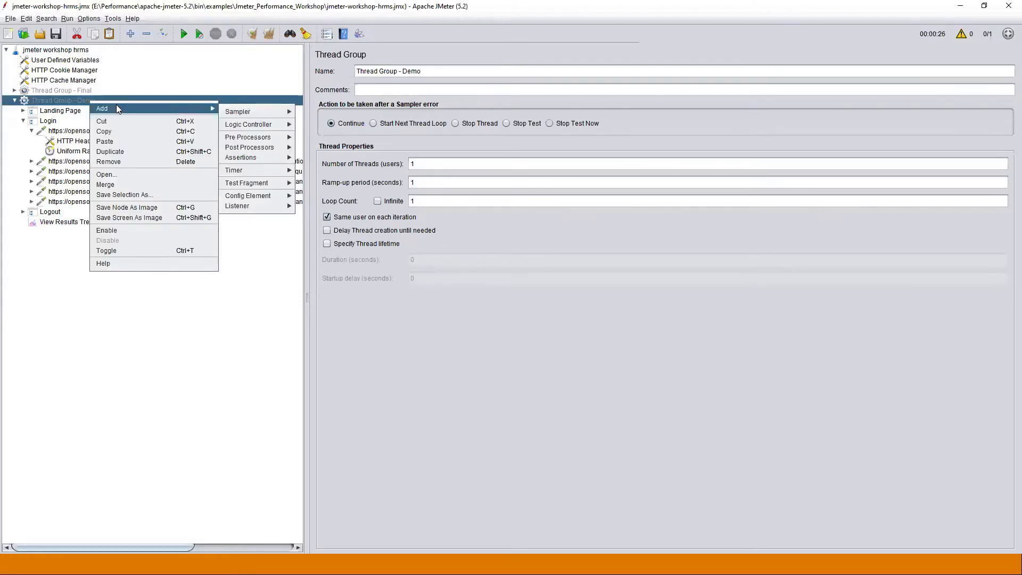
pyautogui.moveTo(246, 197)
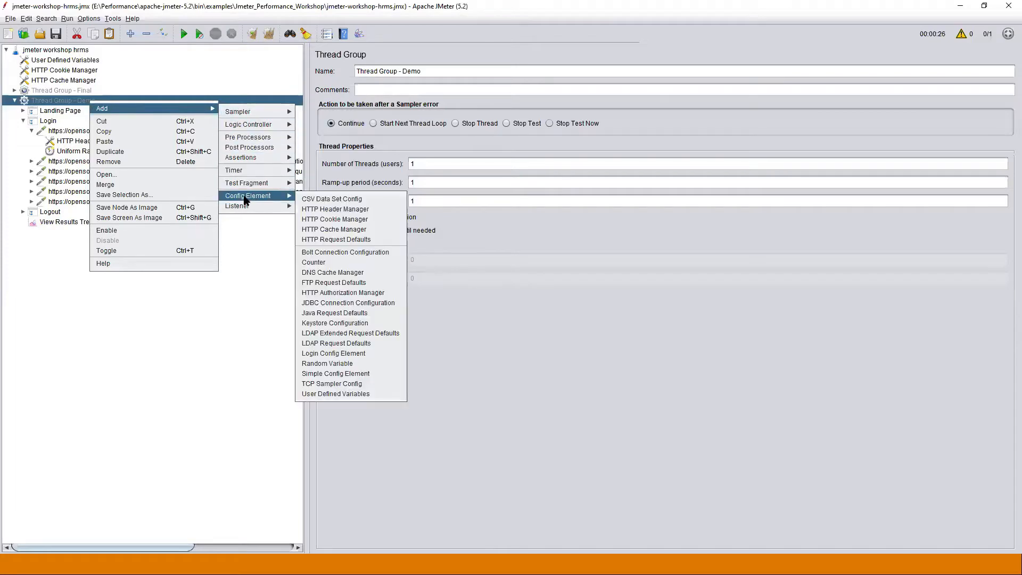
pyautogui.click(365, 199)
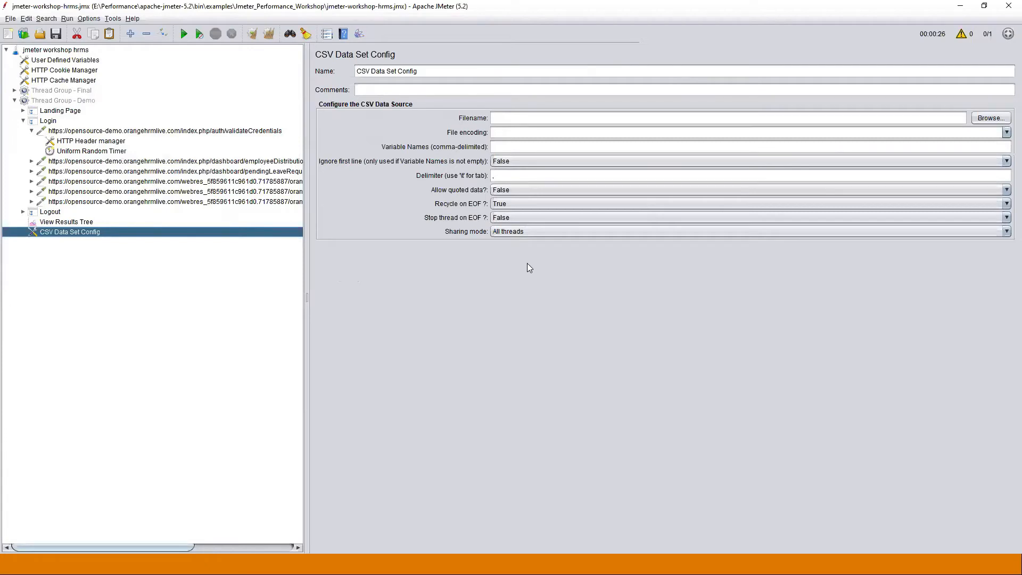
# Step: Look in the Jmeter_Performance_Workshop folder in File Explorer for the CSV data file, and return to JMeter
pyautogui.hotkey('alt', 'Tab')
pyautogui.hotkey('alt', 'Tab')
pyautogui.hotkey('alt', 'Tab')
pyautogui.hotkey('alt', 'Tab')
pyautogui.hotkey('alt', 'Tab')
pyautogui.hotkey('alt', 'Tab')
pyautogui.hotkey('alt', 'Tab')
pyautogui.hotkey('alt', 'Tab')
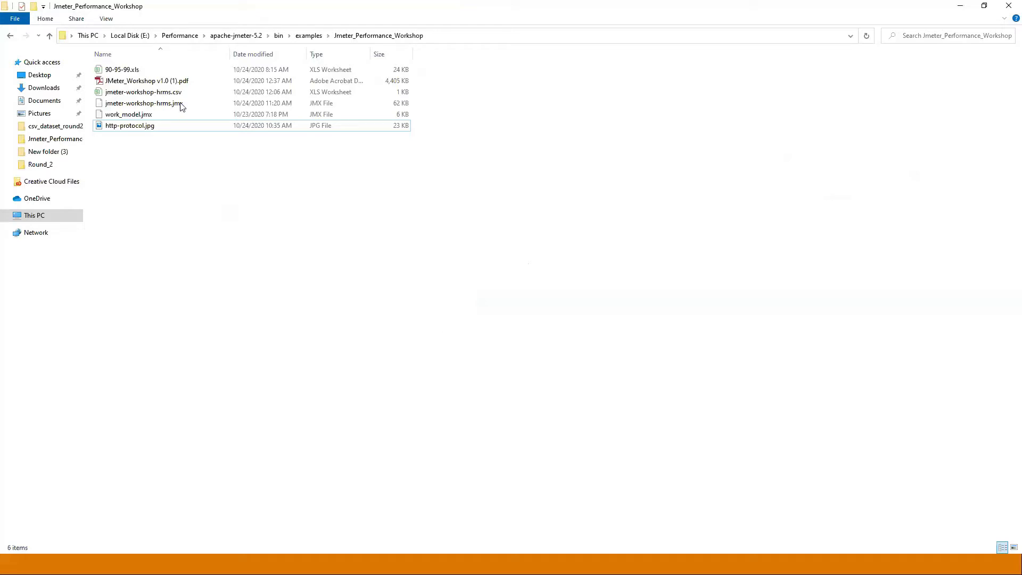
pyautogui.hotkey('alt', 'Tab')
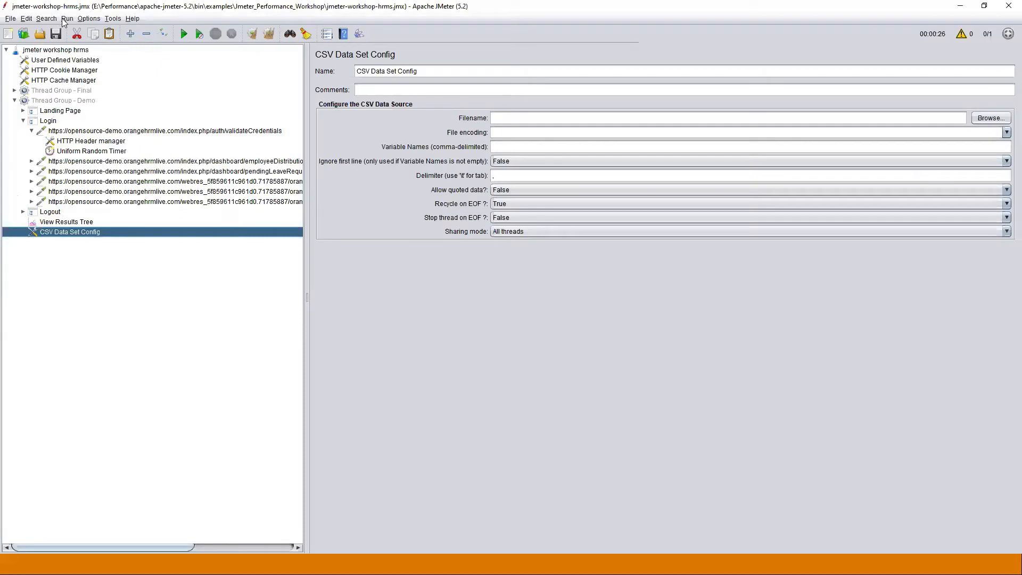
# Step: Enlarge the JMeter interface text by zooming in several times
pyautogui.click(112, 19)
pyautogui.moveTo(93, 23)
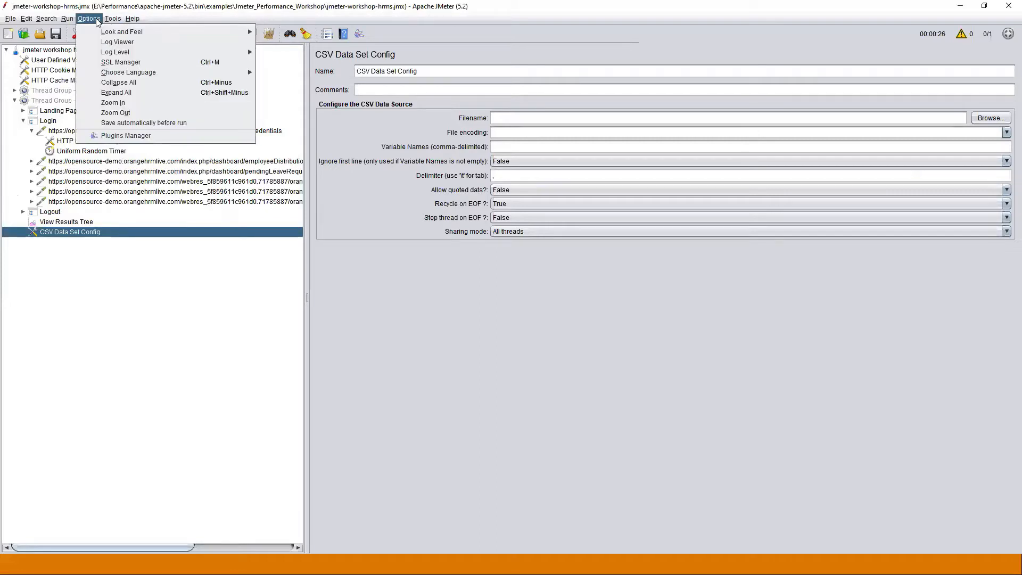
pyautogui.click(130, 103)
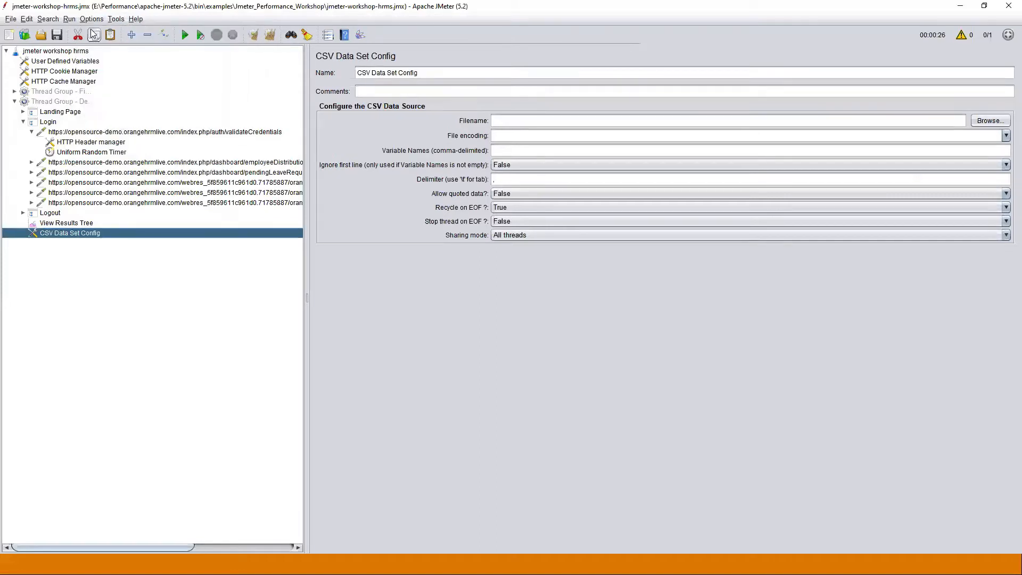
pyautogui.click(91, 19)
pyautogui.click(115, 106)
pyautogui.click(99, 20)
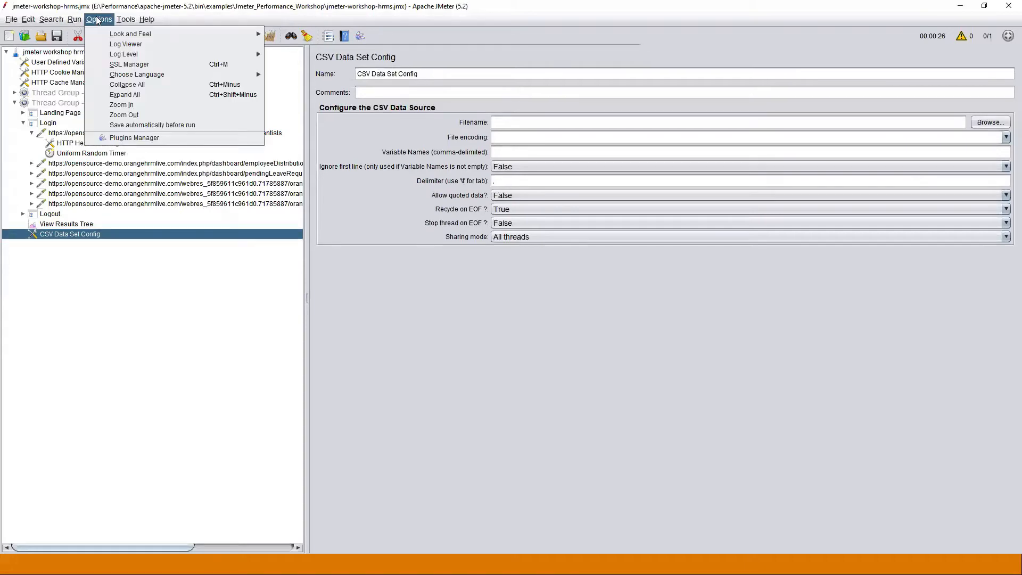
pyautogui.click(115, 105)
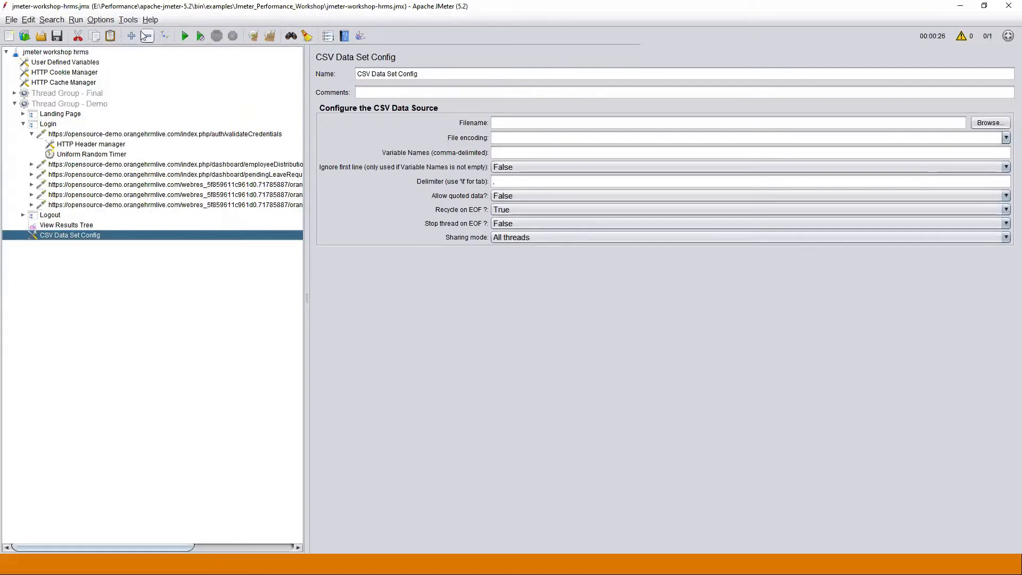
pyautogui.click(101, 19)
pyautogui.click(135, 104)
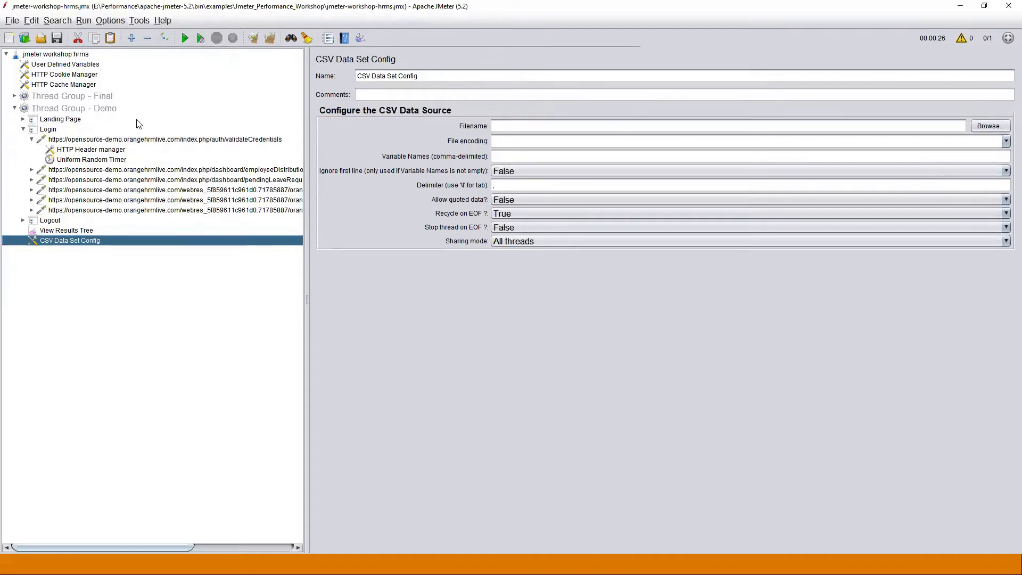
pyautogui.click(119, 151)
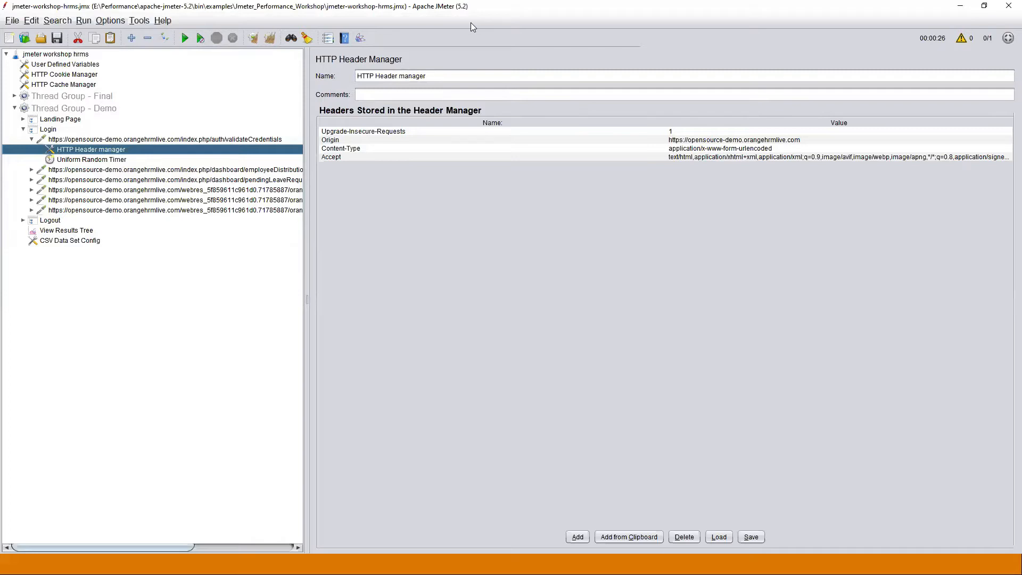
pyautogui.press('super')
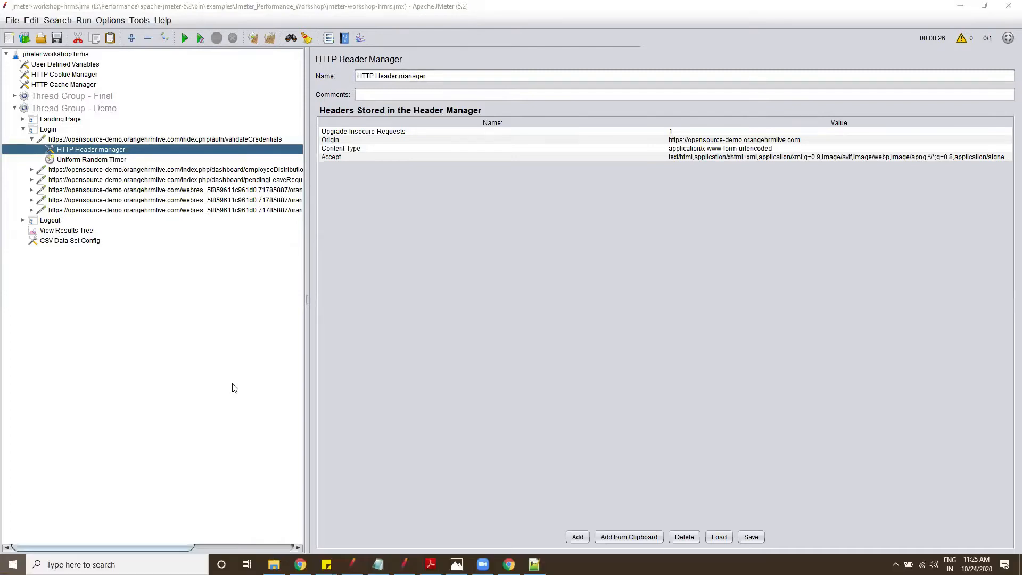
pyautogui.write('mag')
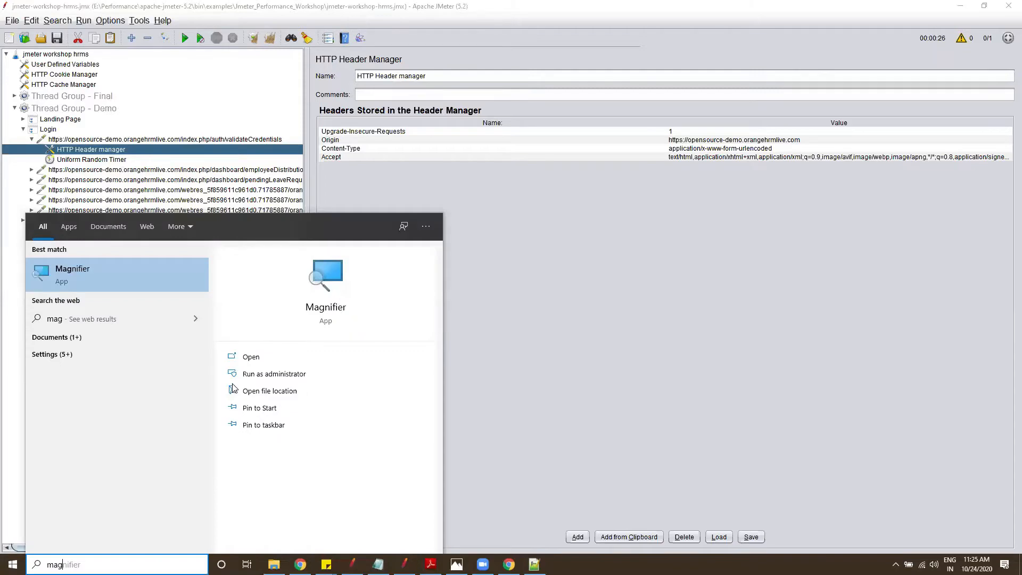
pyautogui.press('Return')
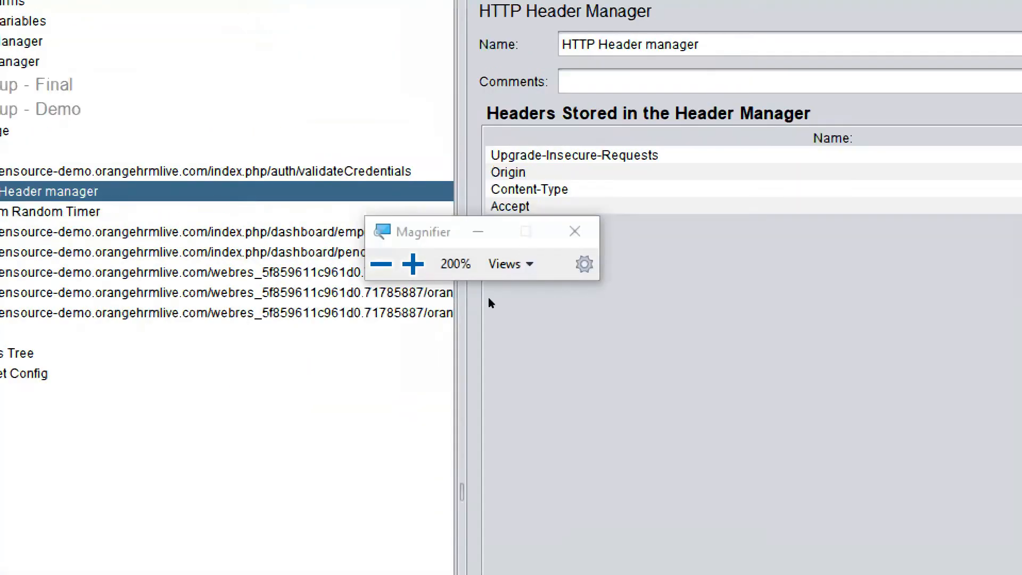
pyautogui.press('super+Escape')
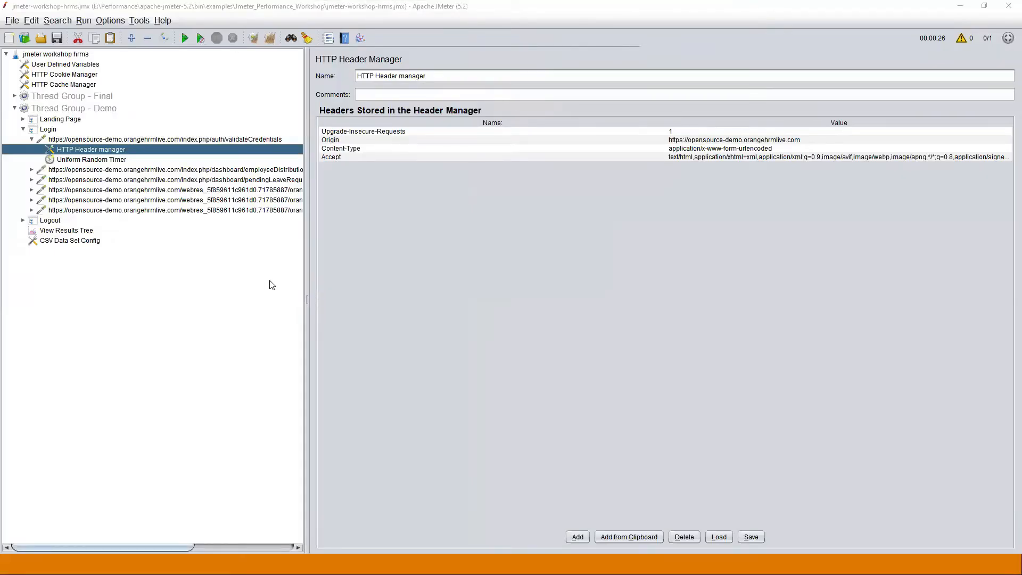
# Step: Open jmeter-workshop-hrms.csv from the Jmeter_Performance_Workshop folder in WPS Office and examine its username and password columns and data rows
pyautogui.hotkey('alt', 'Tab')
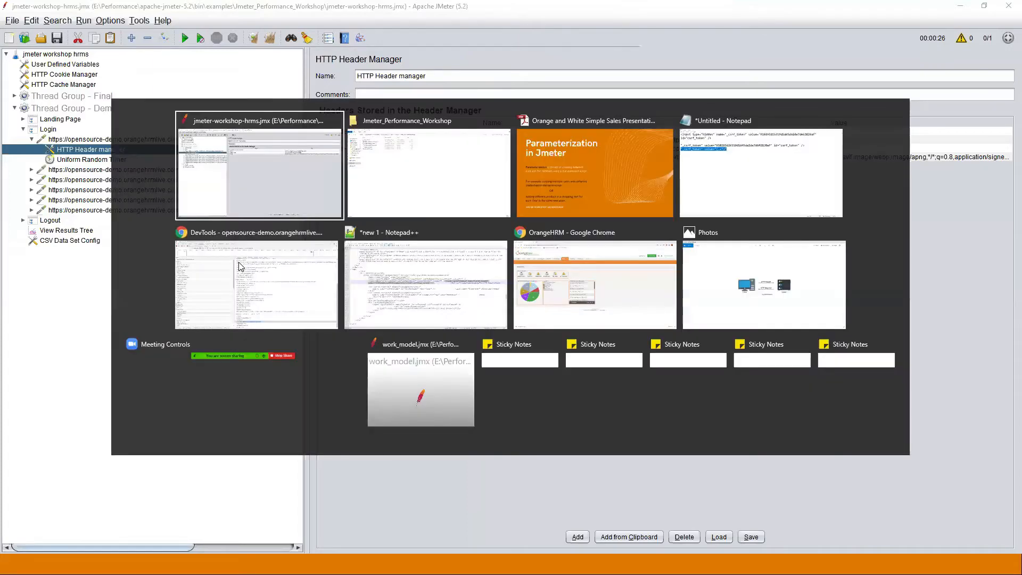
pyautogui.hotkey('alt', 'Tab')
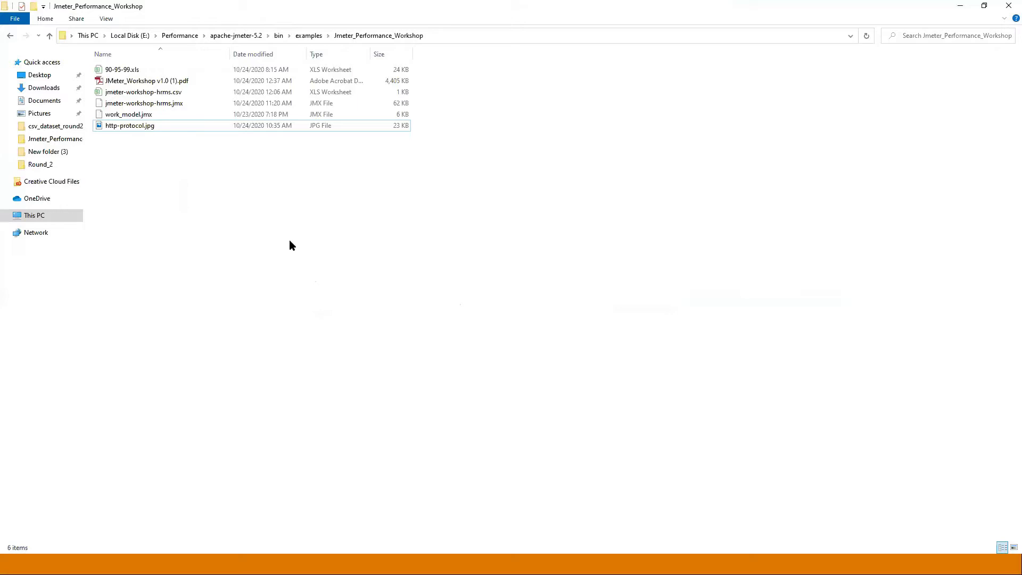
pyautogui.doubleClick(169, 92)
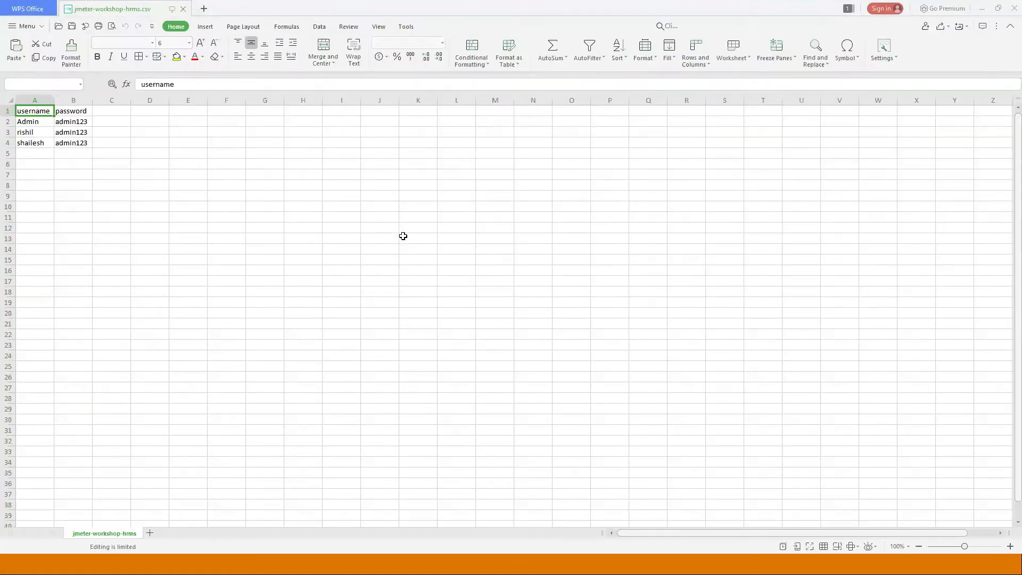
pyautogui.click(403, 236)
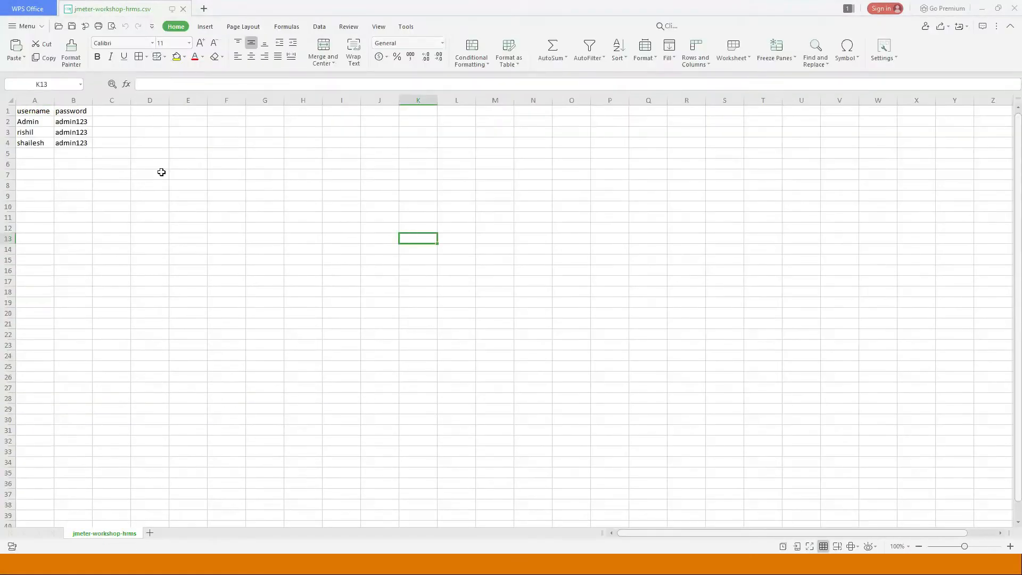
pyautogui.click(34, 100)
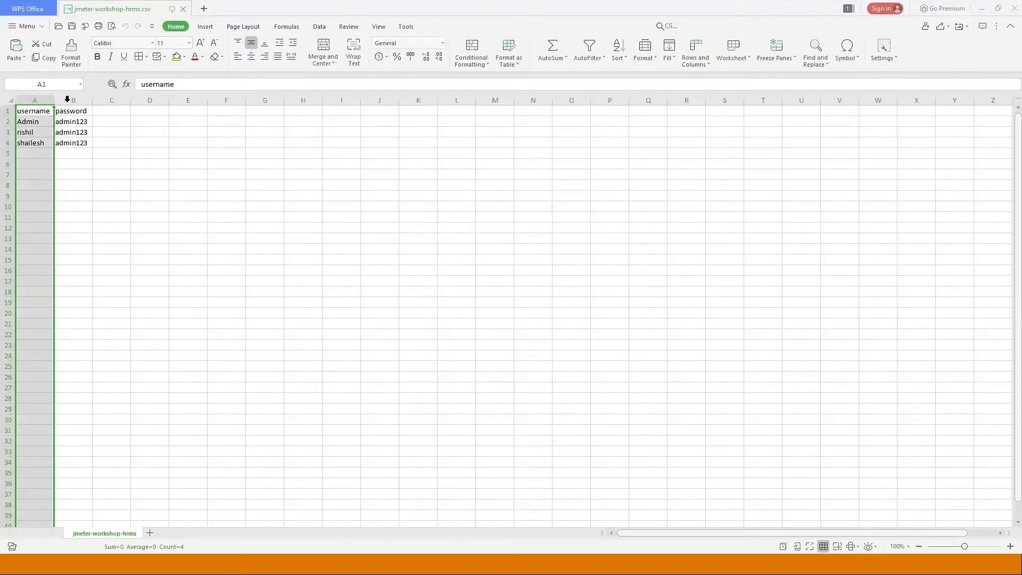
pyautogui.click(67, 99)
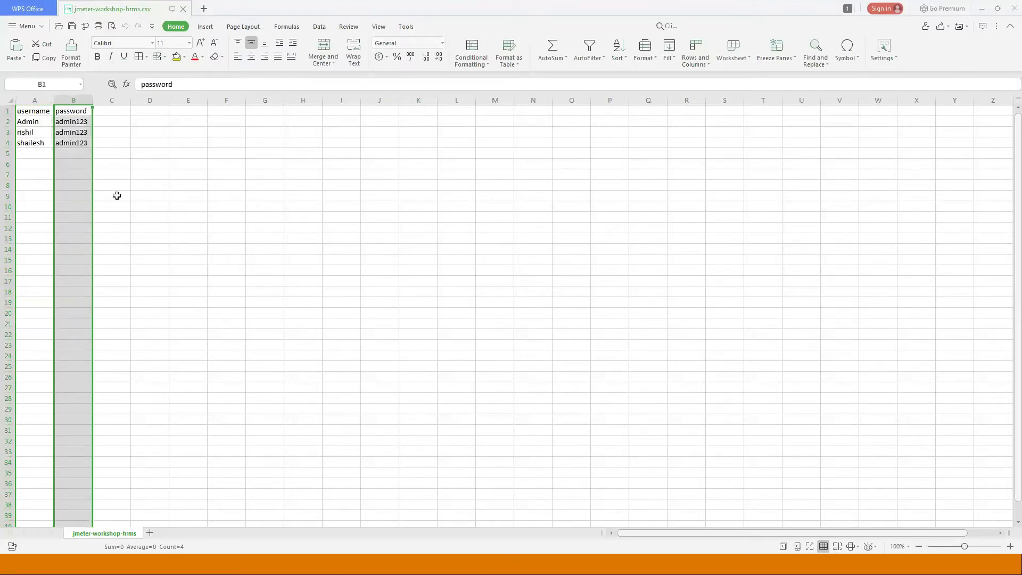
pyautogui.click(113, 100)
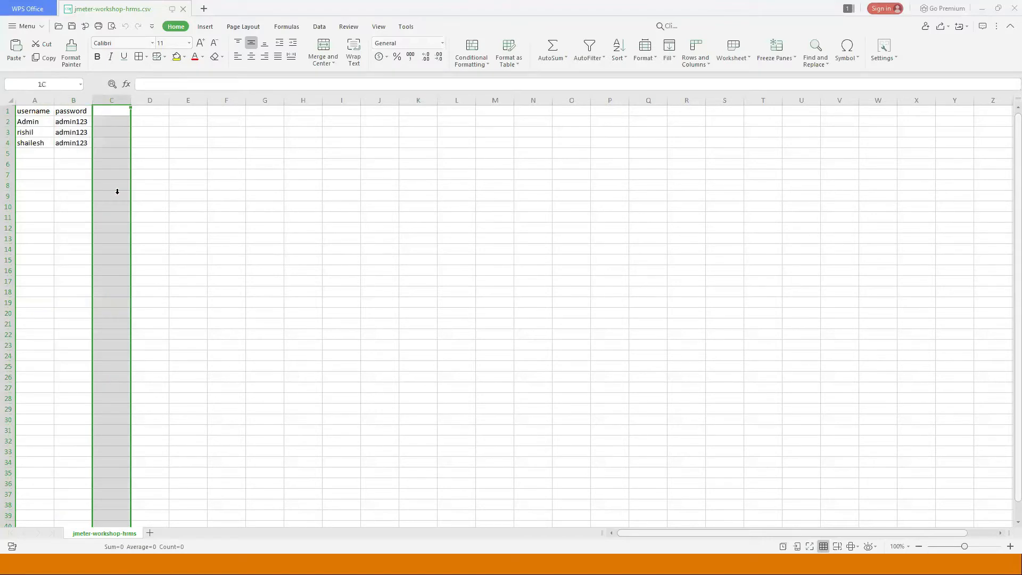
pyautogui.click(240, 251)
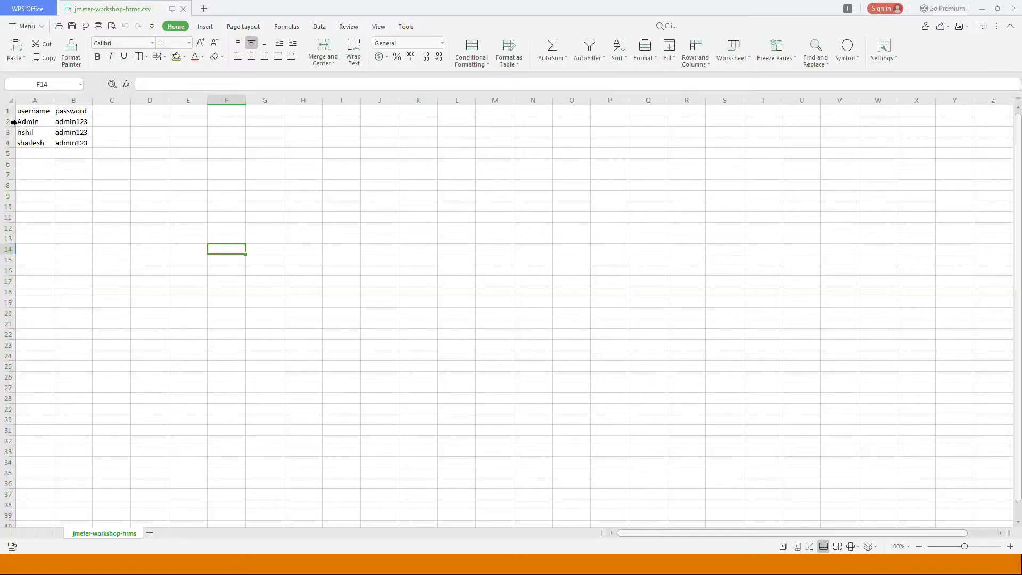
pyautogui.click(8, 143)
pyautogui.click(106, 189)
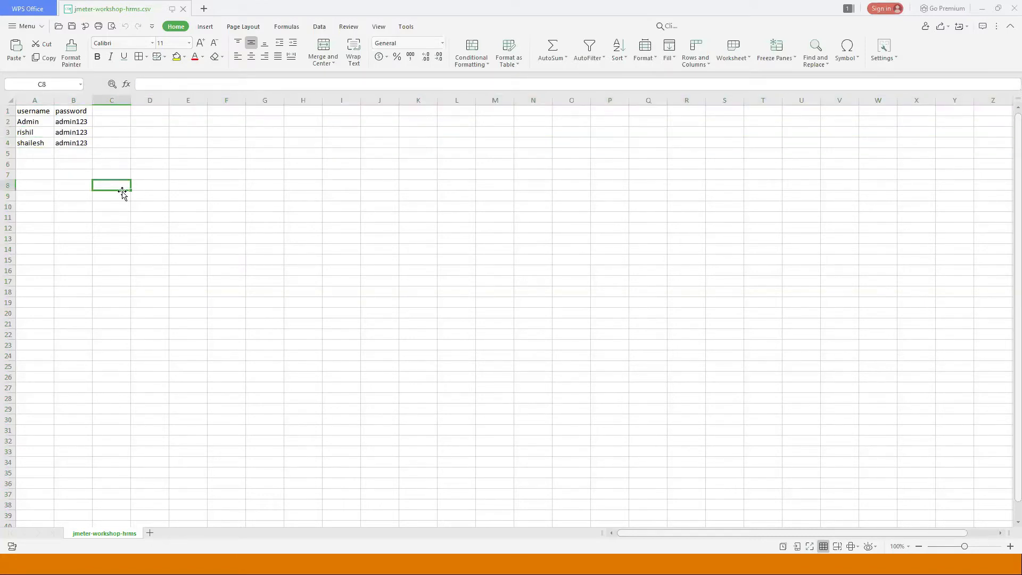
# Step: Enter 3 in cell F8 of jmeter-workshop-hrms.csv
pyautogui.click(233, 184)
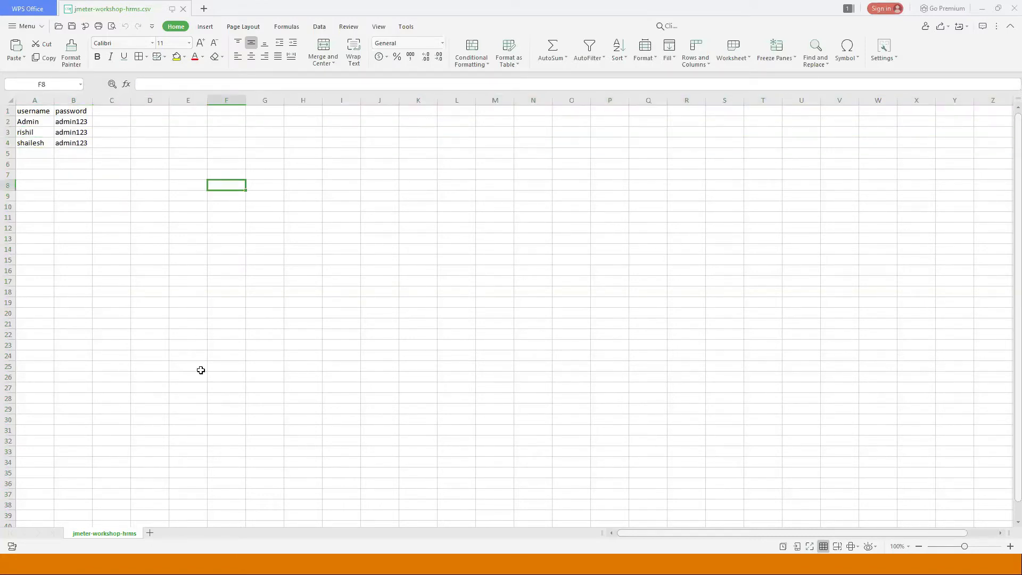
pyautogui.write('3')
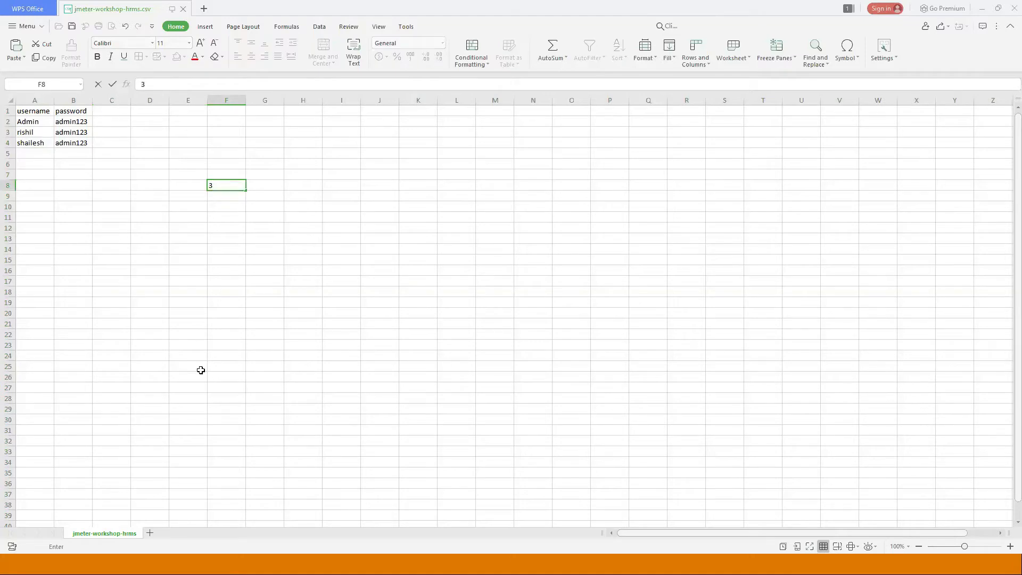
pyautogui.click(230, 291)
# Step: Switch to JMeter and set the number of threads (users) of Thread Group - Demo to 3
pyautogui.press('super+Tab')
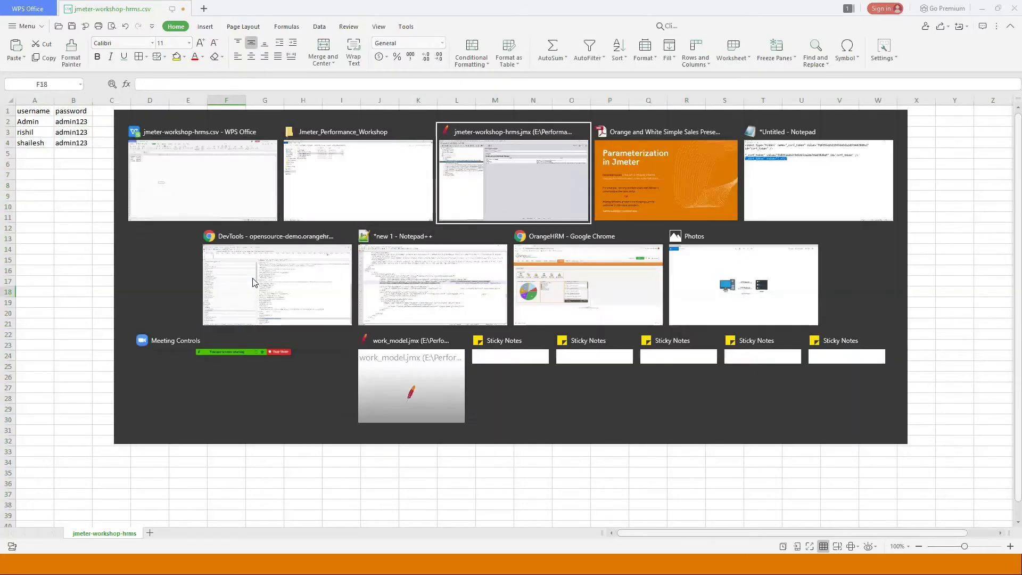
pyautogui.click(514, 181)
pyautogui.click(49, 110)
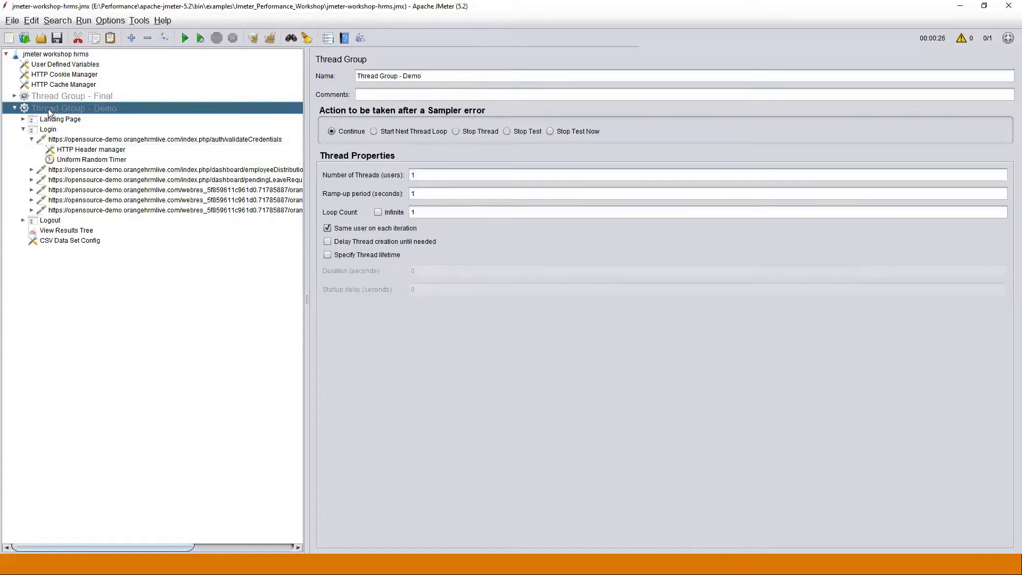
pyautogui.doubleClick(411, 175)
pyautogui.write('3')
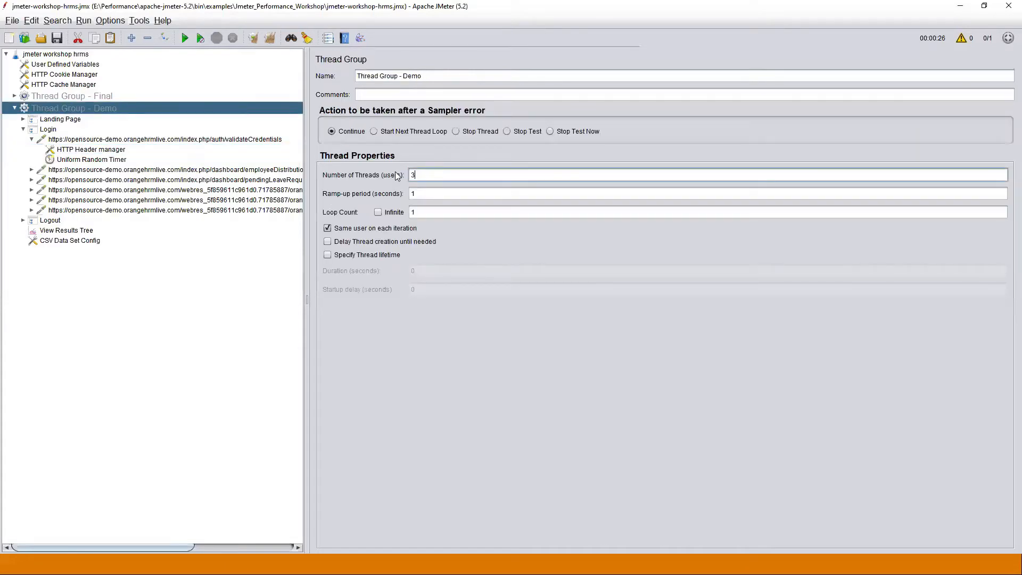
# Step: Return to jmeter-workshop-hrms.csv in WPS Office and examine the credential rows 2 to 4 at an enlarged view
pyautogui.hotkey('alt', 'Tab')
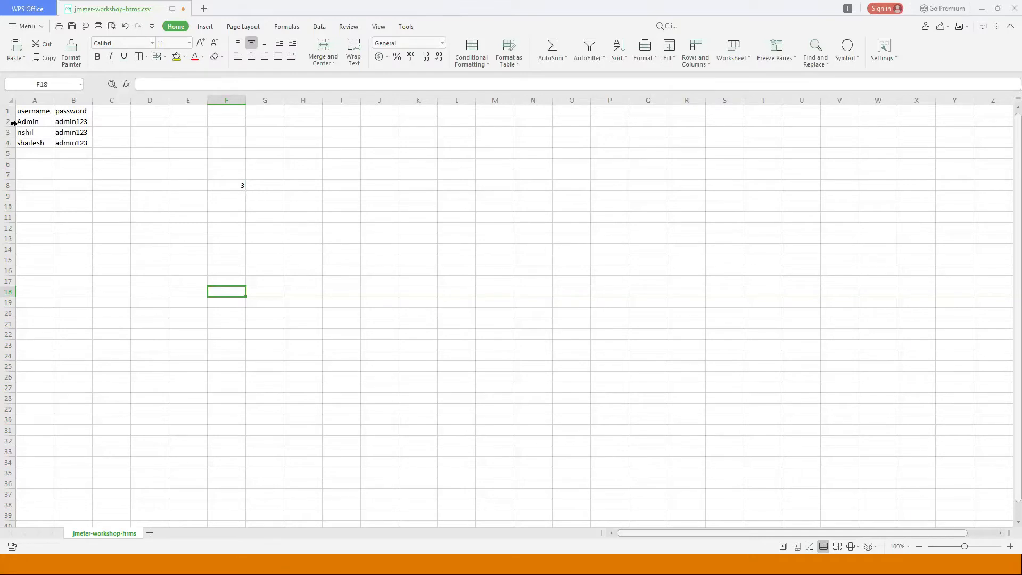
pyautogui.moveTo(964, 546); pyautogui.dragTo(983, 547)
pyautogui.click(236, 226)
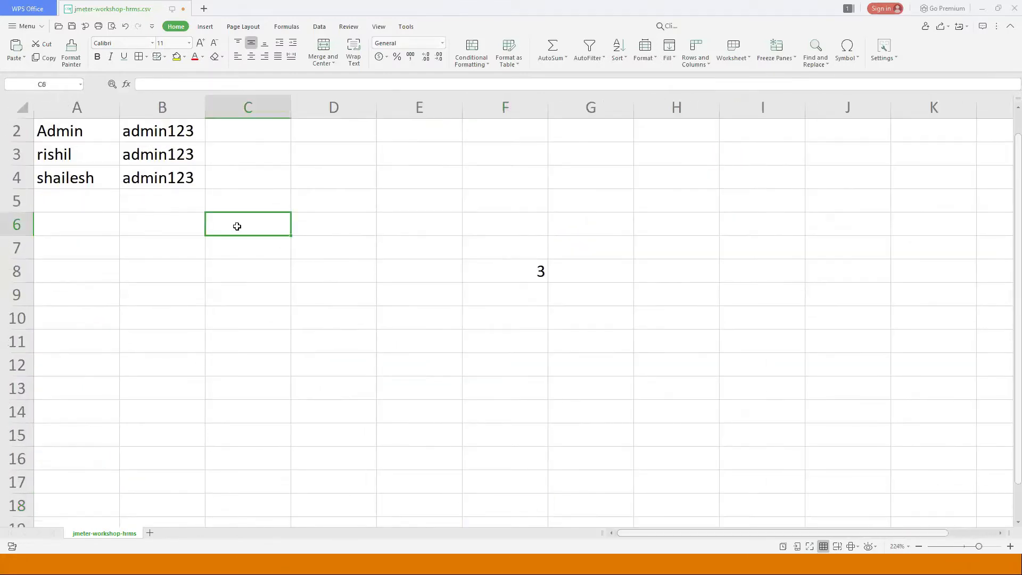
pyautogui.click(538, 272)
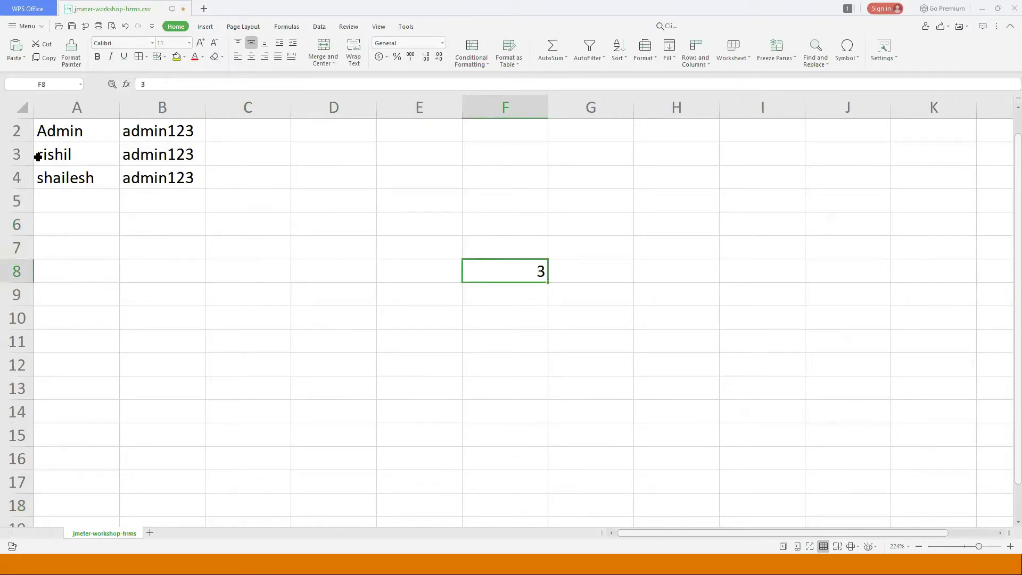
pyautogui.scroll(1, 38, 157)
pyautogui.click(16, 154)
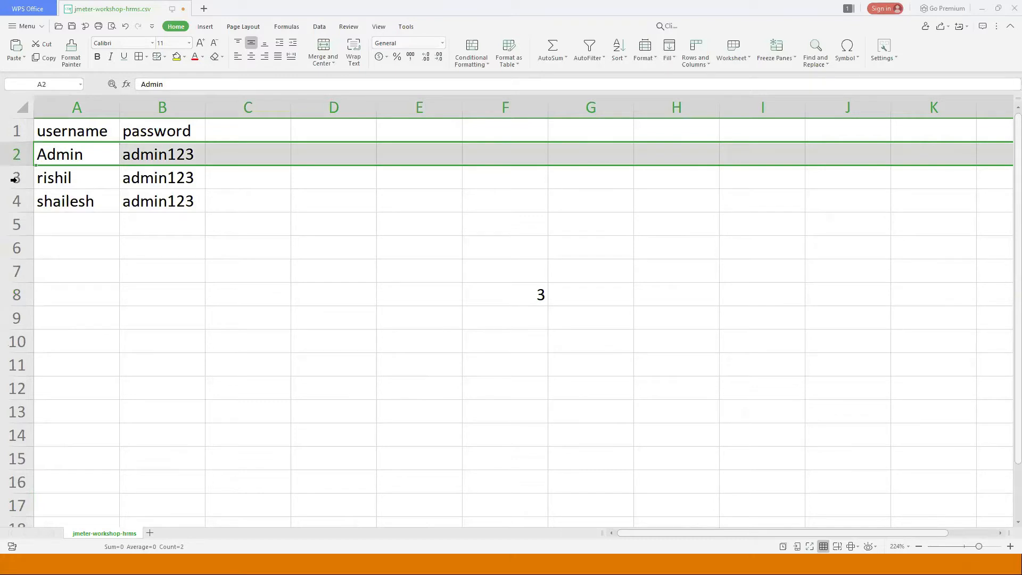
pyautogui.click(15, 178)
pyautogui.click(16, 200)
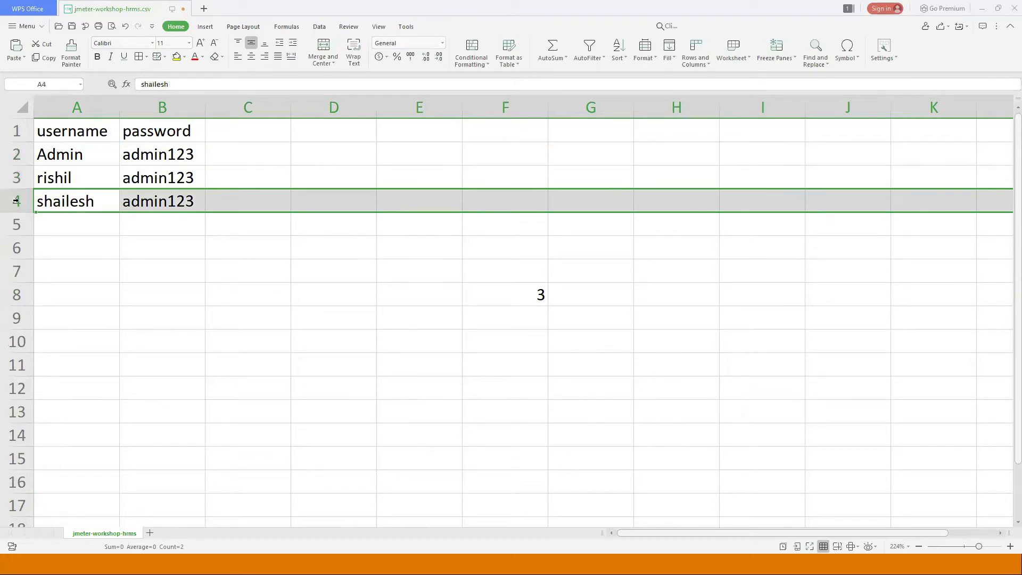
pyautogui.click(202, 276)
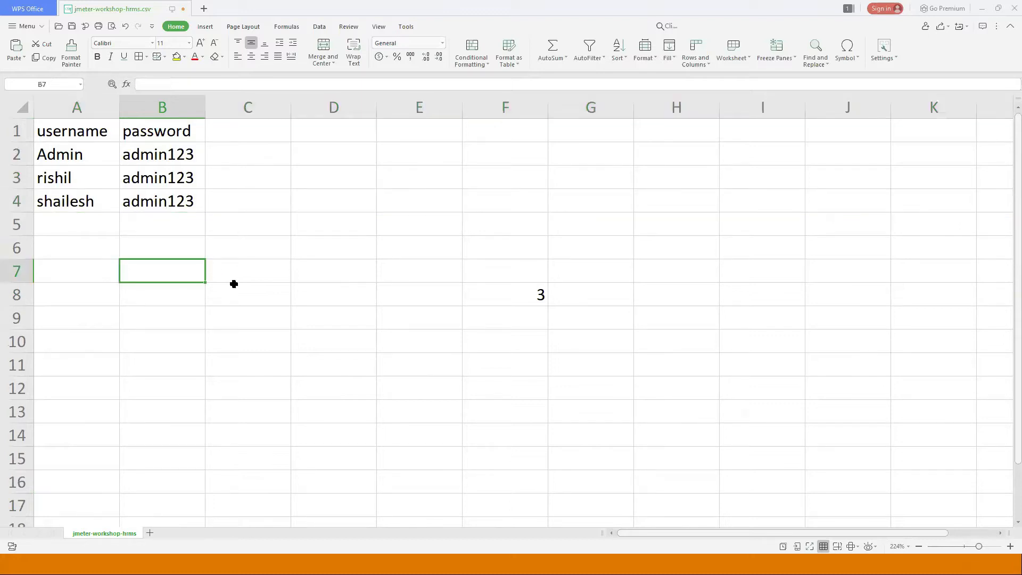
# Step: Save jmeter-workshop-hrms.csv, keeping its current file format, and return to JMeter
pyautogui.hotkey('ctrl', 's')
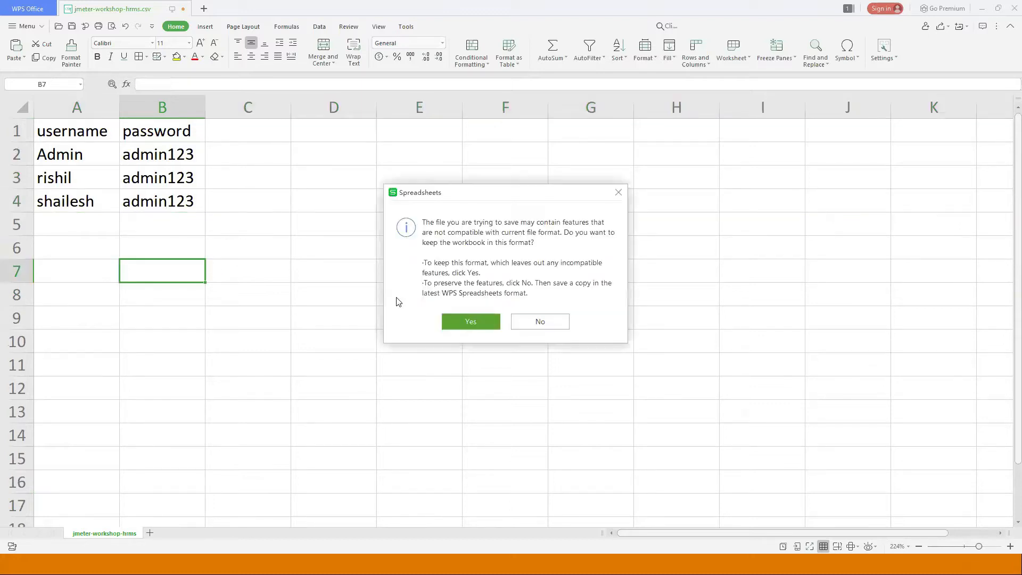
pyautogui.click(482, 317)
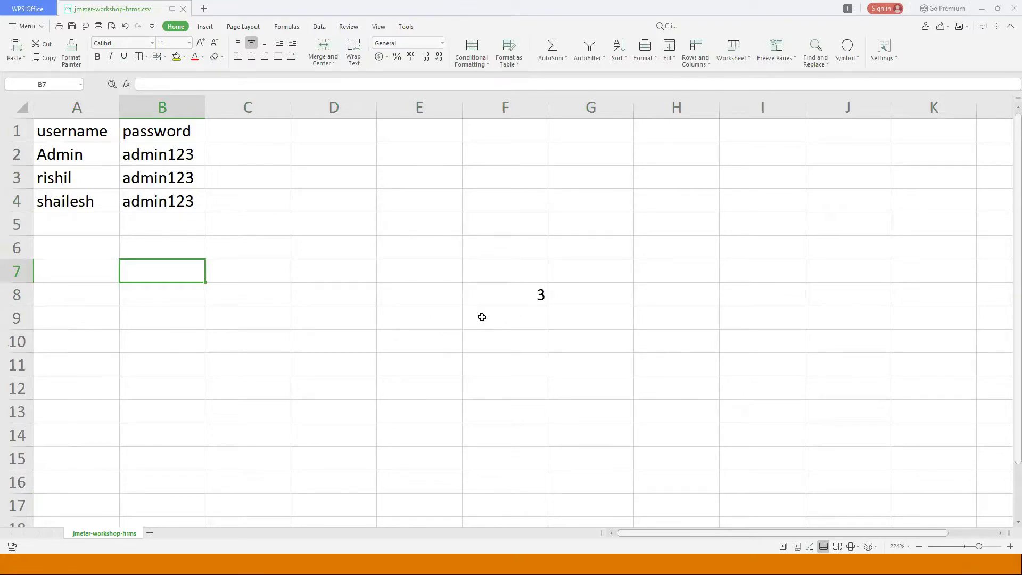
pyautogui.hotkey('alt', 'Tab')
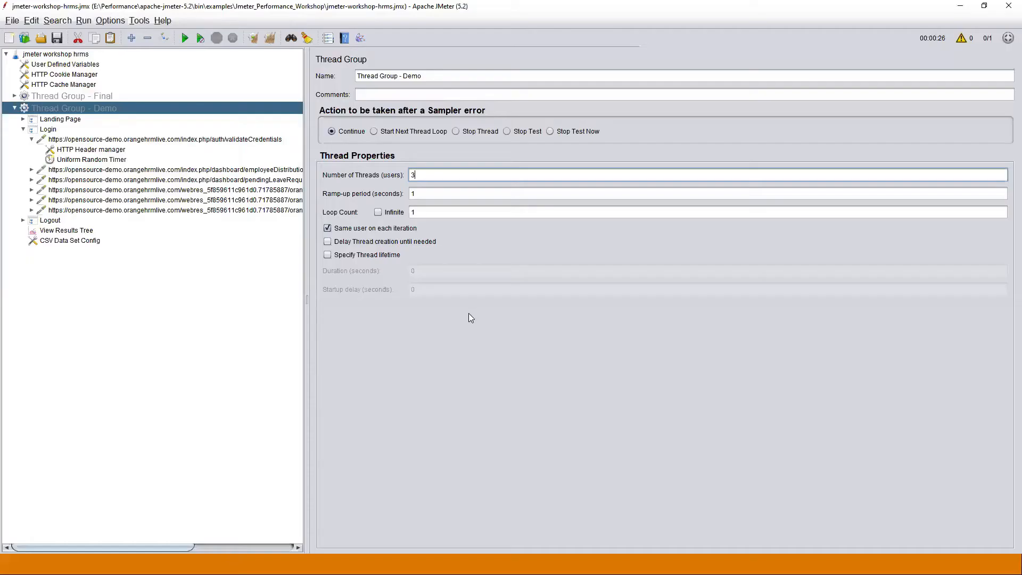
# Step: Turn on Windows Magnifier to enlarge the Thread Group - Demo settings
pyautogui.press('super')
pyautogui.write('magni')
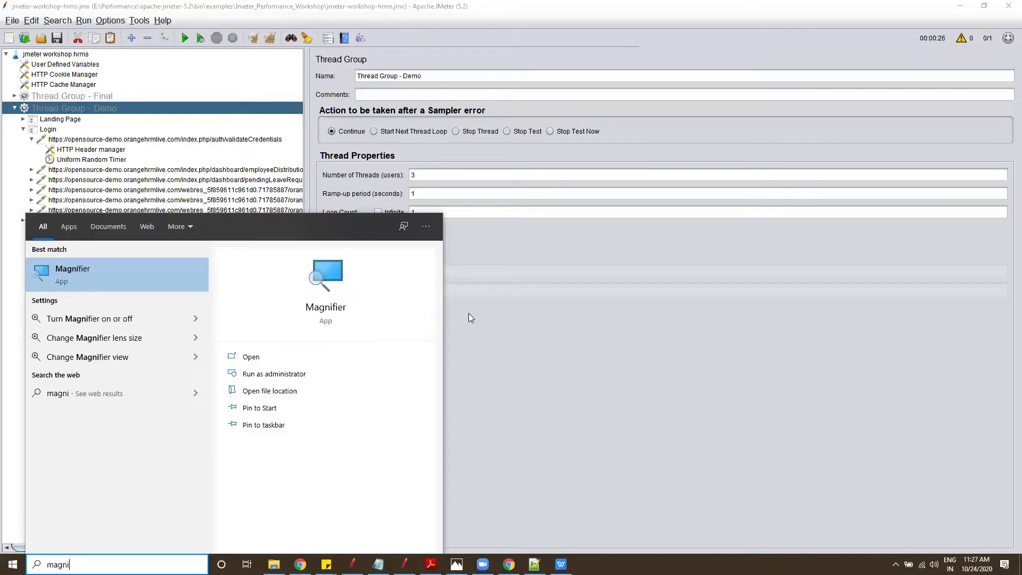
pyautogui.press('Return')
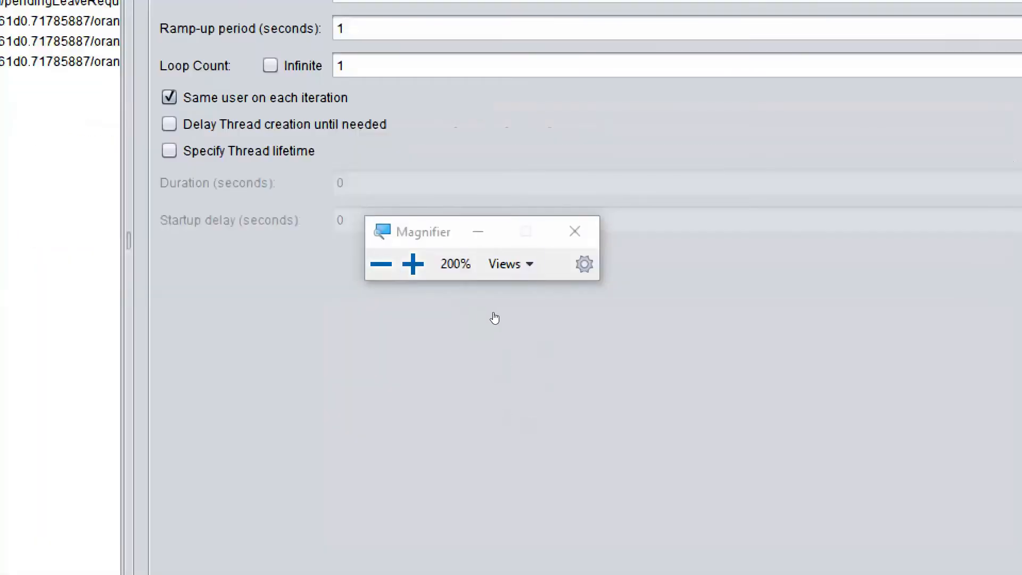
# Step: Add another CSV Data Set Config element to Thread Group - Demo
pyautogui.click(511, 264)
pyautogui.click(456, 264)
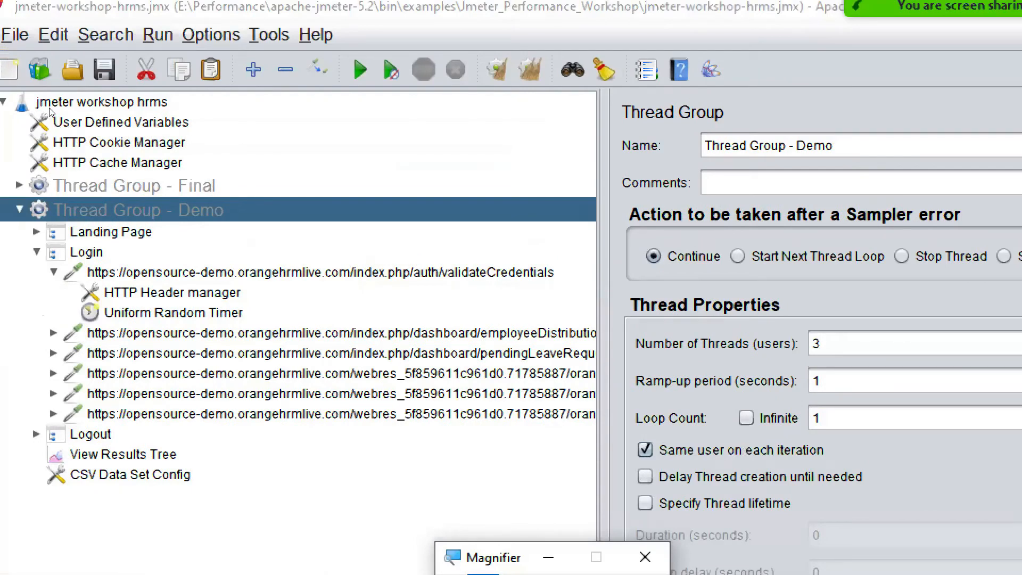
pyautogui.rightClick(89, 210)
pyautogui.moveTo(207, 227)
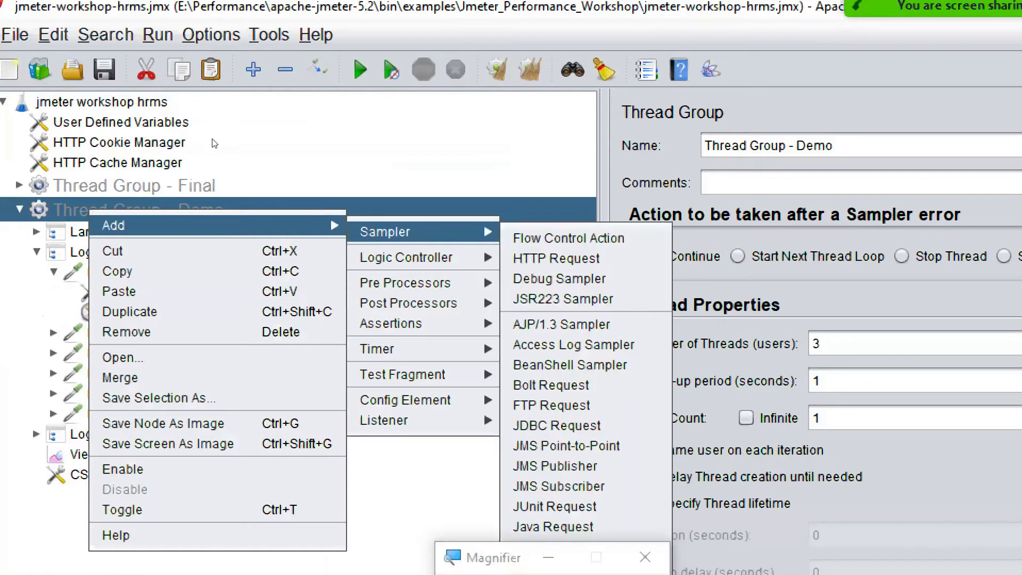
pyautogui.moveTo(462, 400)
pyautogui.click(573, 406)
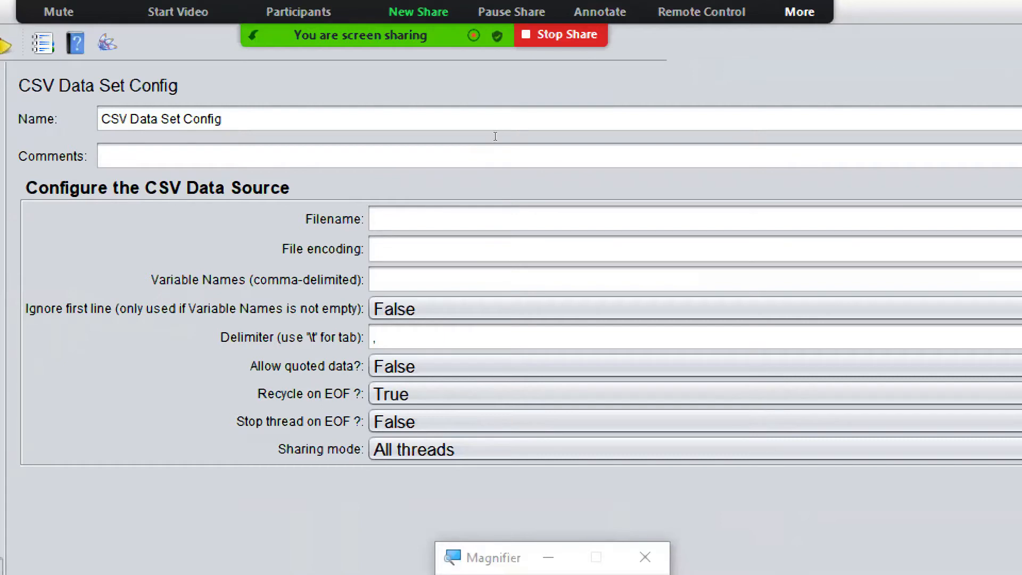
pyautogui.click(409, 219)
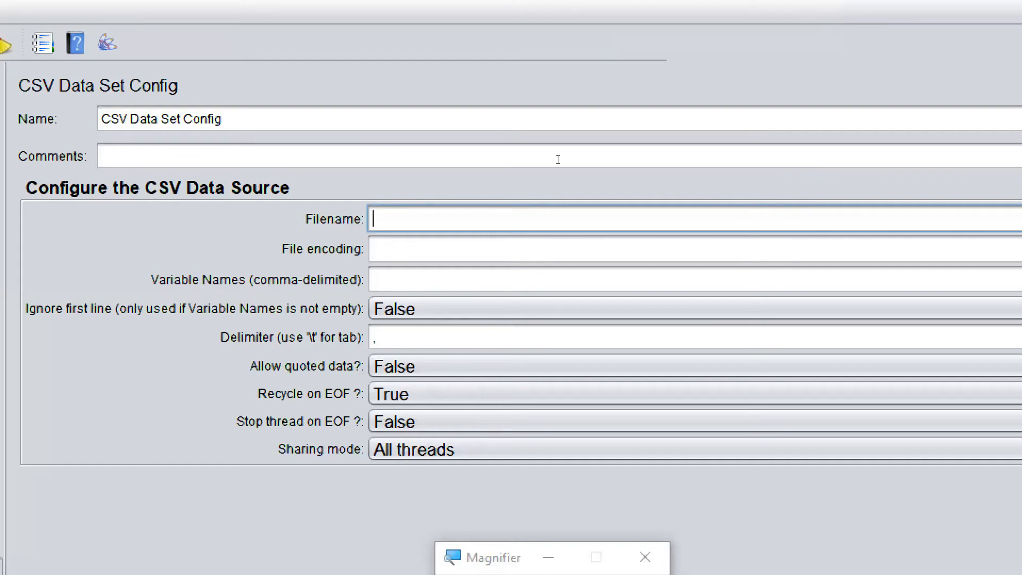
pyautogui.press('Tab')
pyautogui.press('Tab')
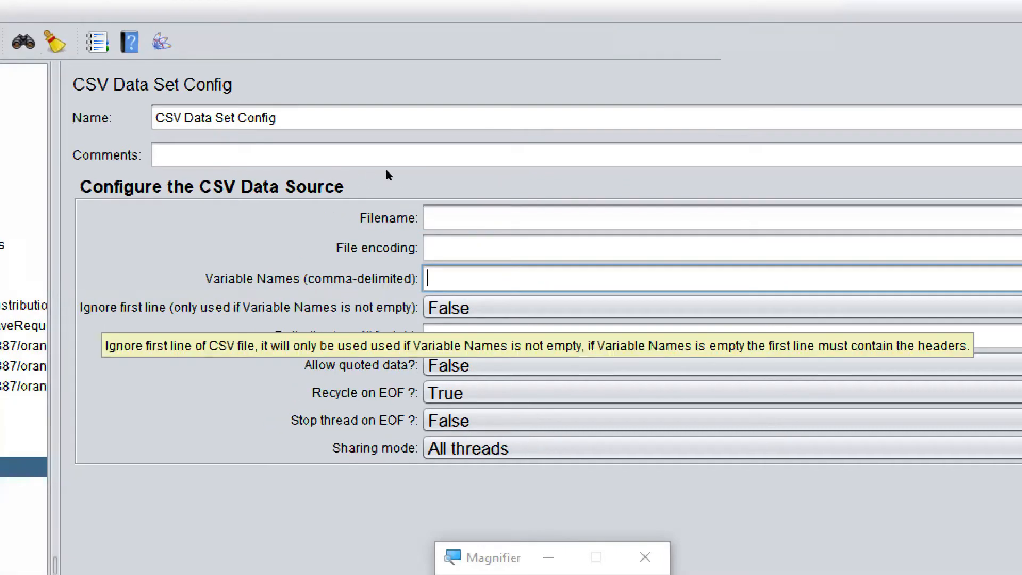
pyautogui.press('Tab')
pyautogui.press('Tab')
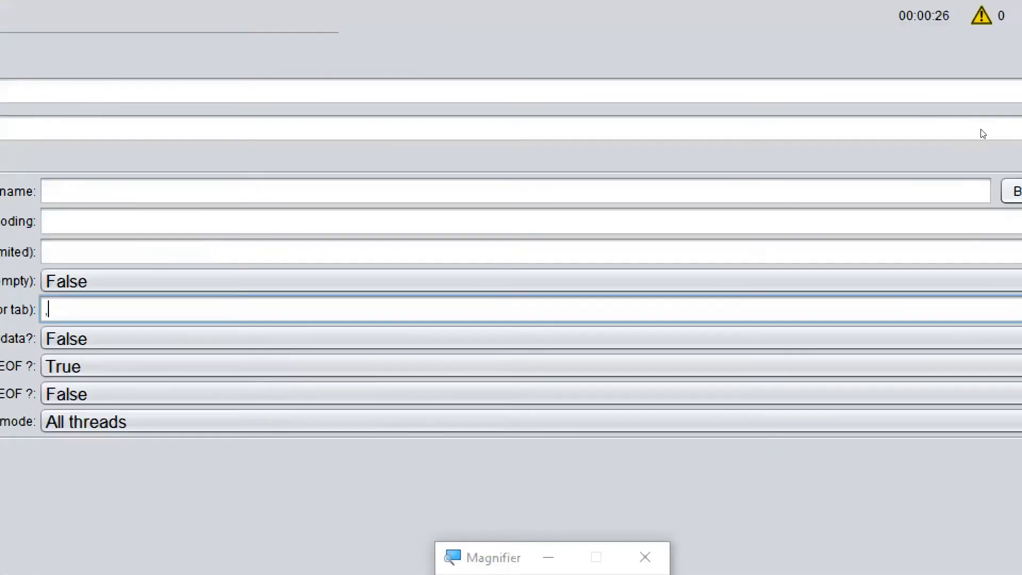
# Step: Set the CSV Data Set Config's Filename to jmeter-workshop-hrms.csv from bin/examples/Jmeter_Performance_Workshop in the apache-jmeter-5.2 folder
pyautogui.click(983, 129)
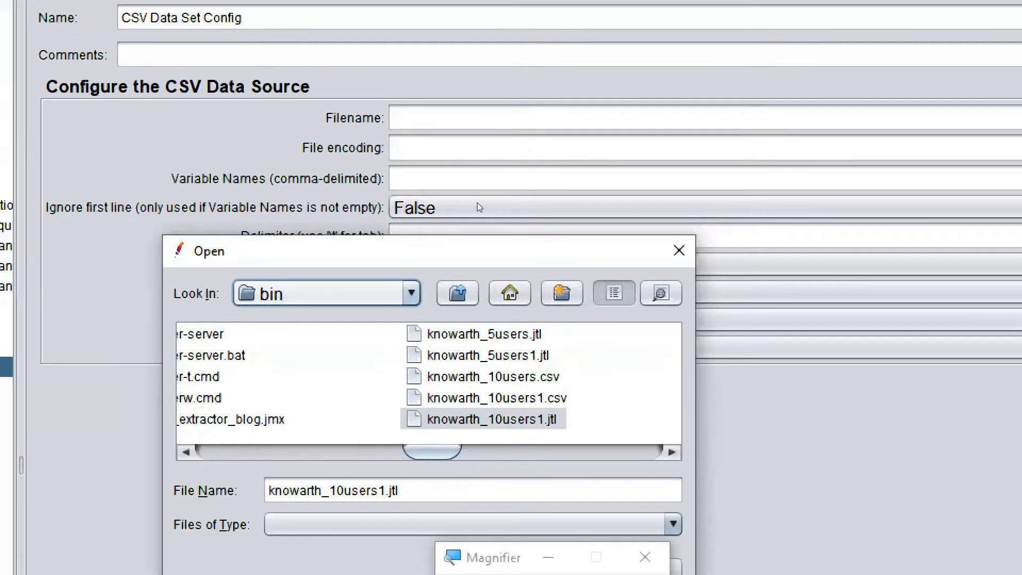
pyautogui.click(458, 294)
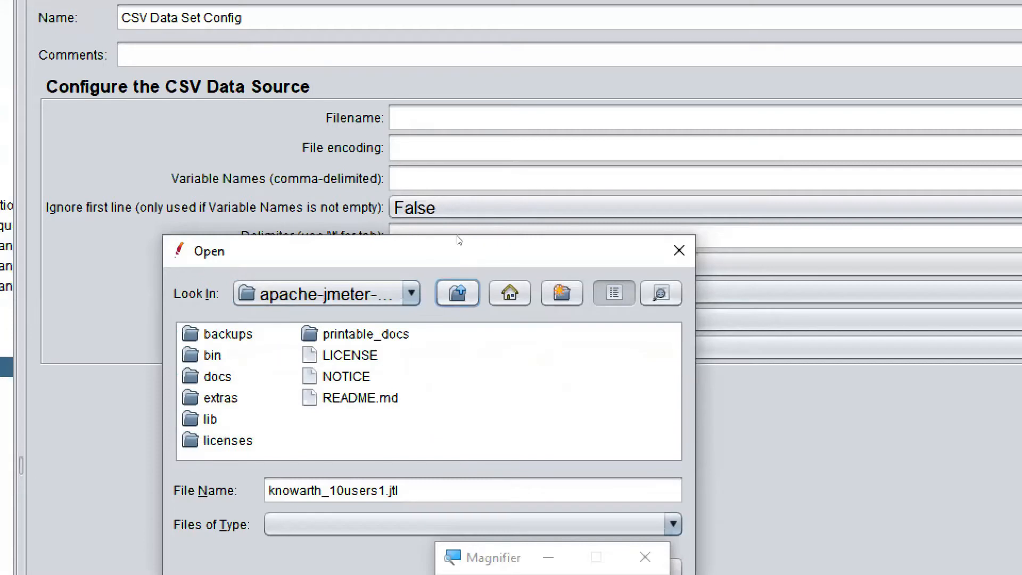
pyautogui.doubleClick(213, 355)
pyautogui.doubleClick(230, 334)
pyautogui.press('Return')
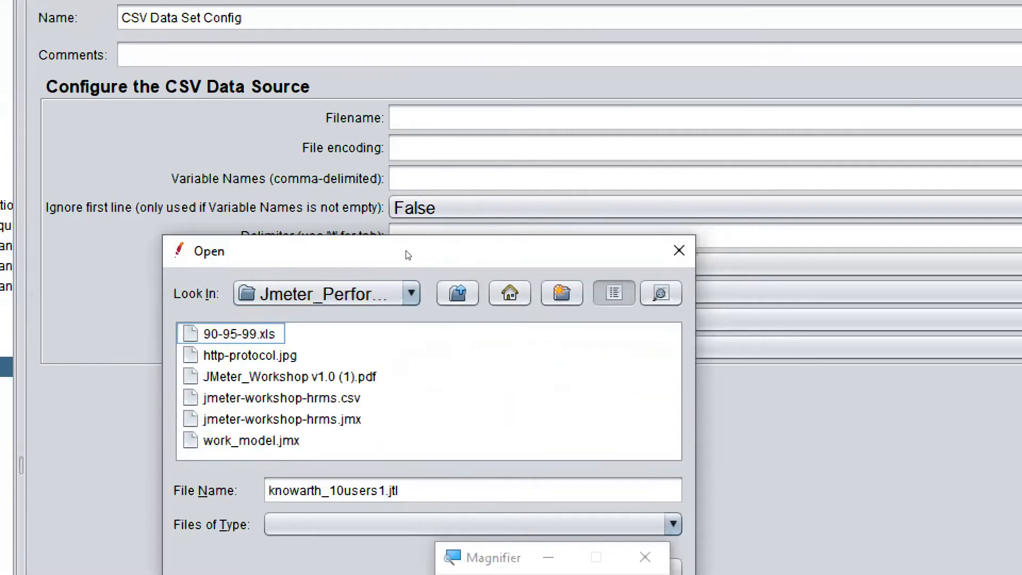
pyautogui.click(282, 398)
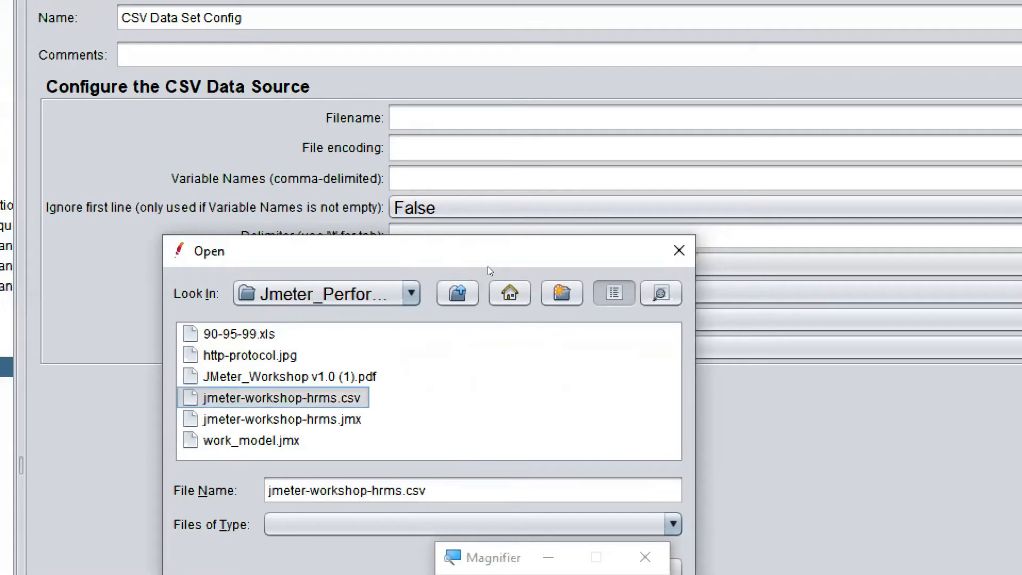
pyautogui.moveTo(483, 250); pyautogui.dragTo(523, 83)
pyautogui.click(612, 404)
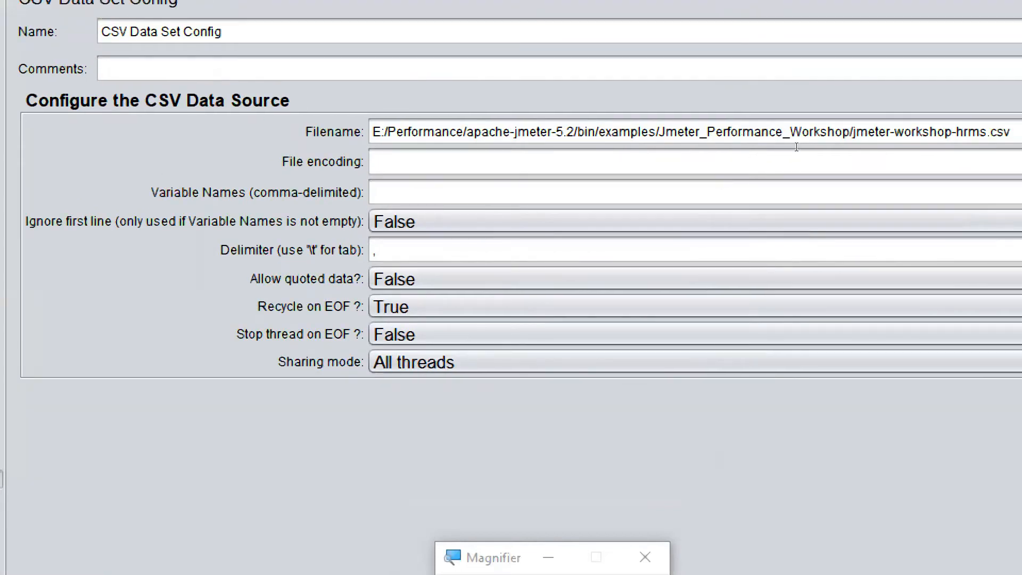
# Step: Enter username,password as the variable names and compare them with the header row of jmeter-workshop-hrms.csv in WPS Office, returning to JMeter
pyautogui.click(522, 194)
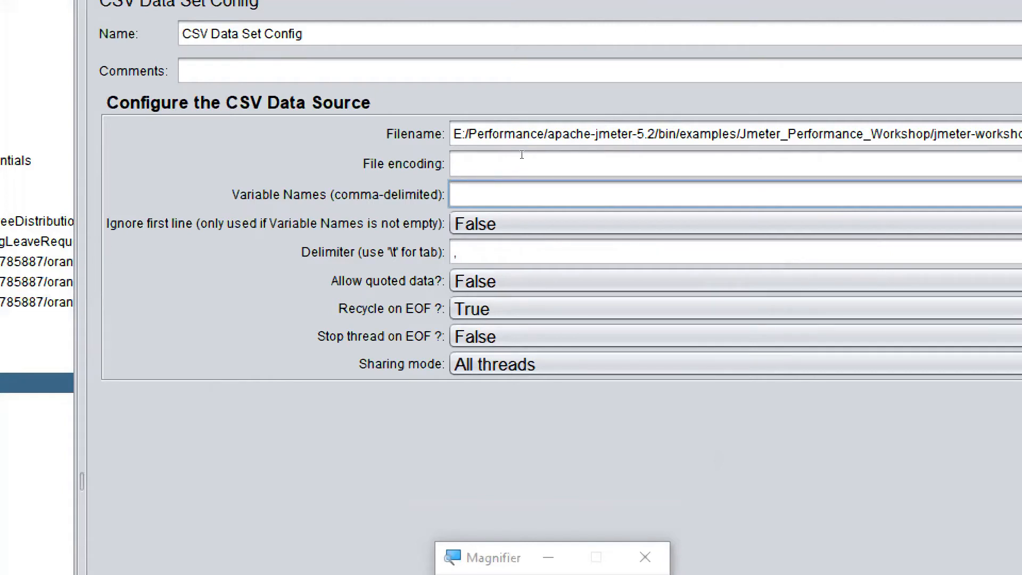
pyautogui.write('username,password')
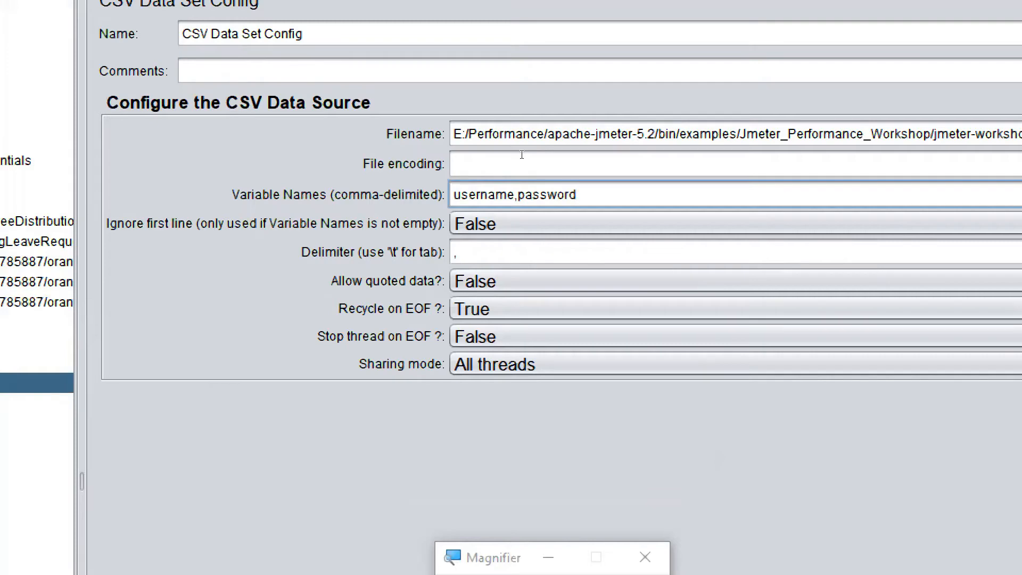
pyautogui.hotkey('alt', 'Tab')
pyautogui.hotkey('alt', 'Tab')
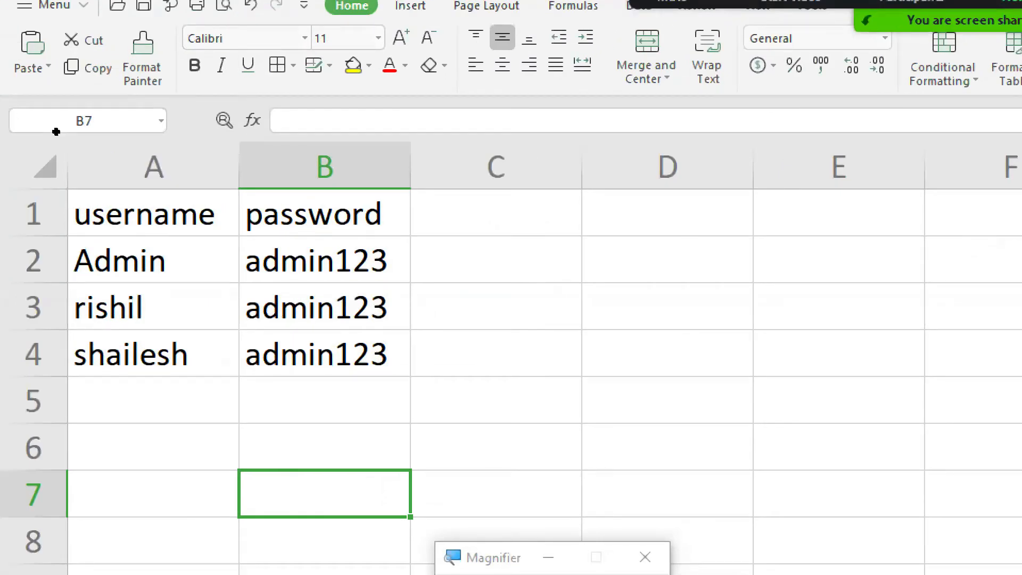
pyautogui.hotkey('ctrl', 'Home')
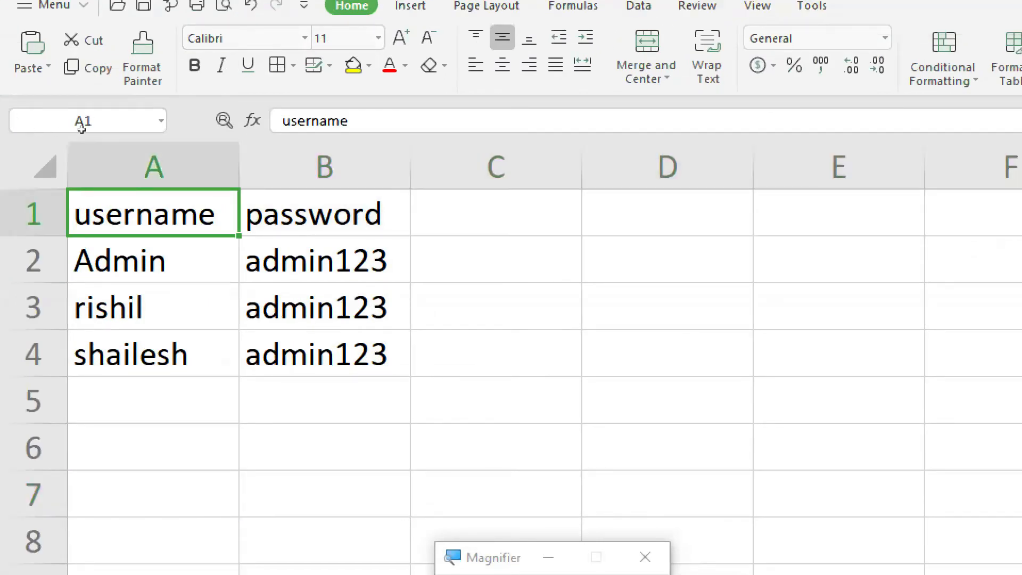
pyautogui.press('Right')
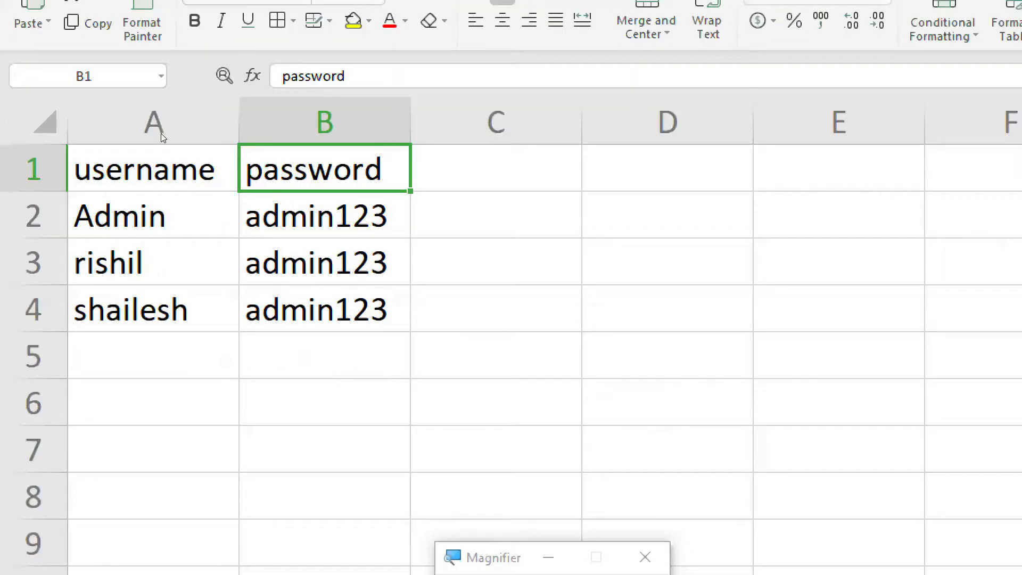
pyautogui.hotkey('alt', 'Tab')
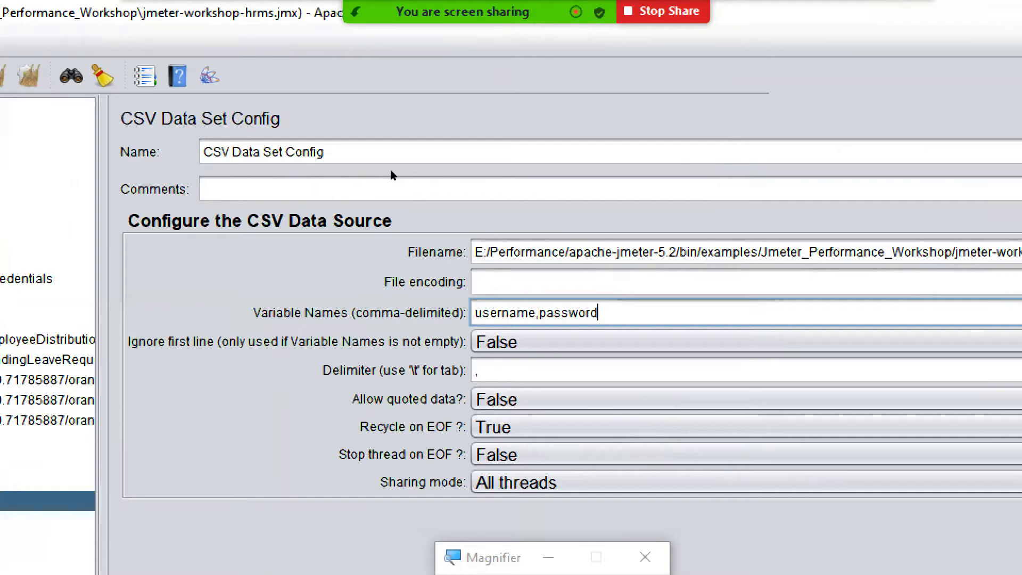
# Step: Set Ignore first line to True and clear the Variable Names of the CSV Data Set Config
pyautogui.click(580, 341)
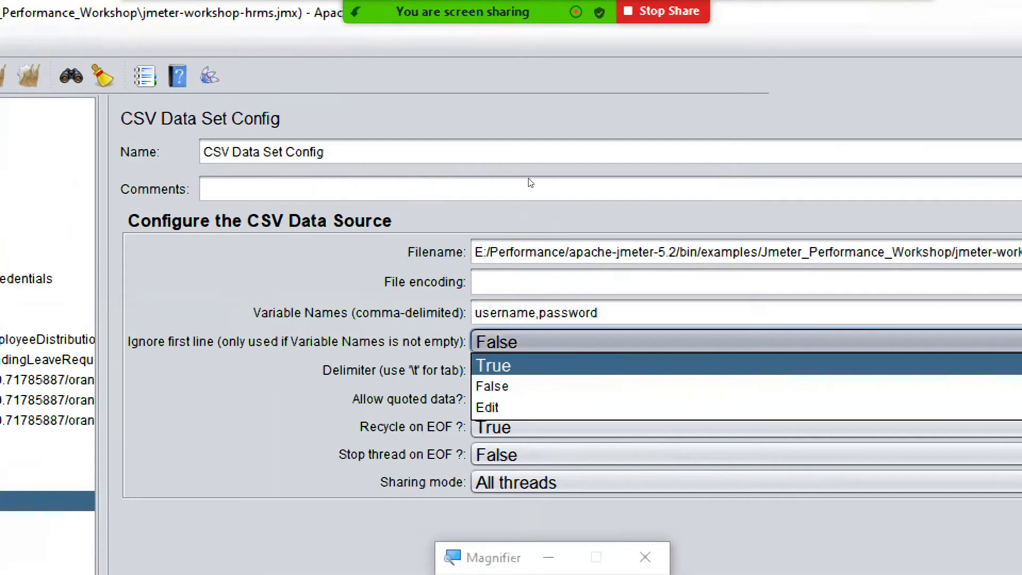
pyautogui.click(563, 363)
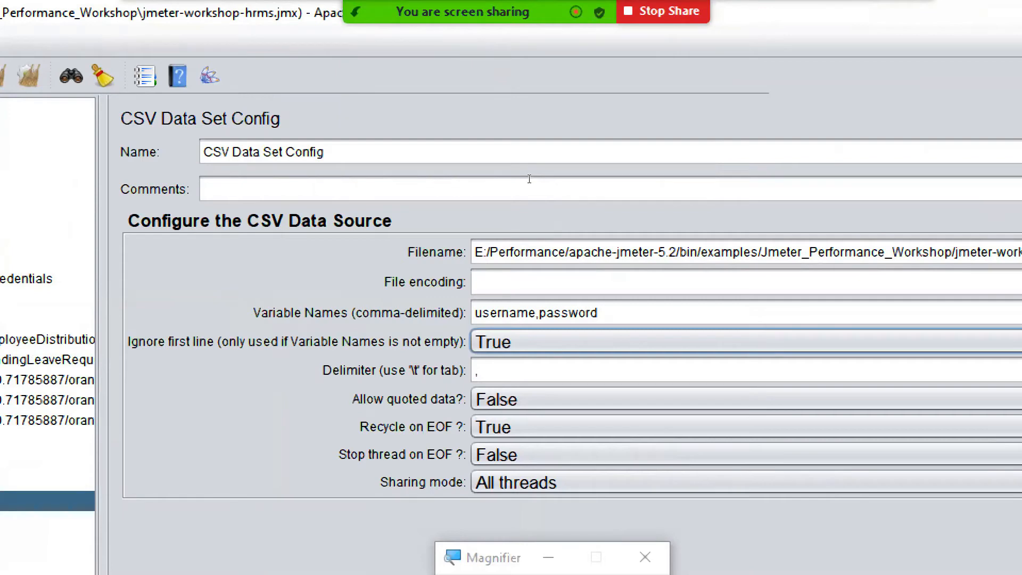
pyautogui.hotkey('shift', 'Tab')
pyautogui.hotkey('ctrl', 'a')
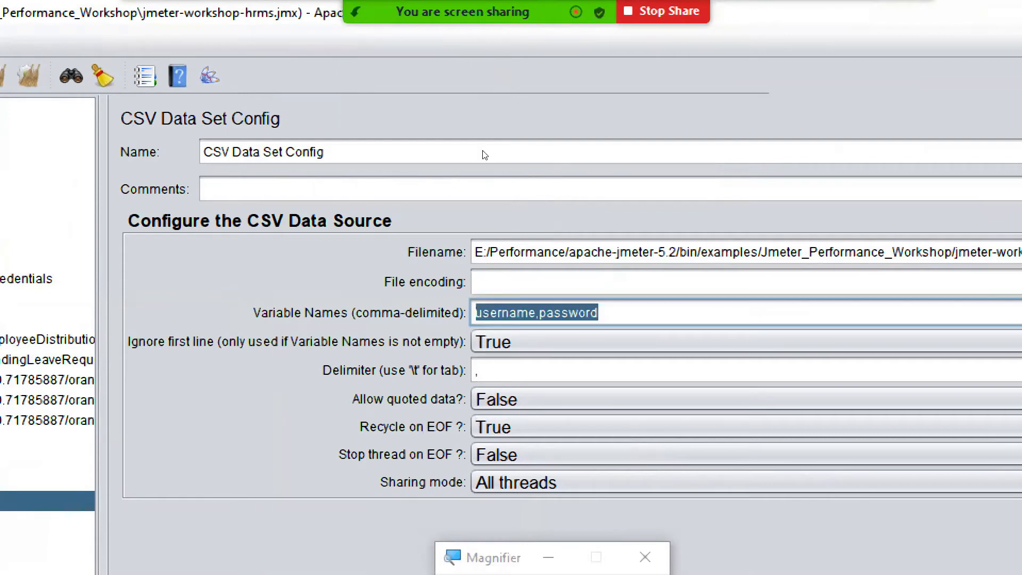
pyautogui.press('BackSpace')
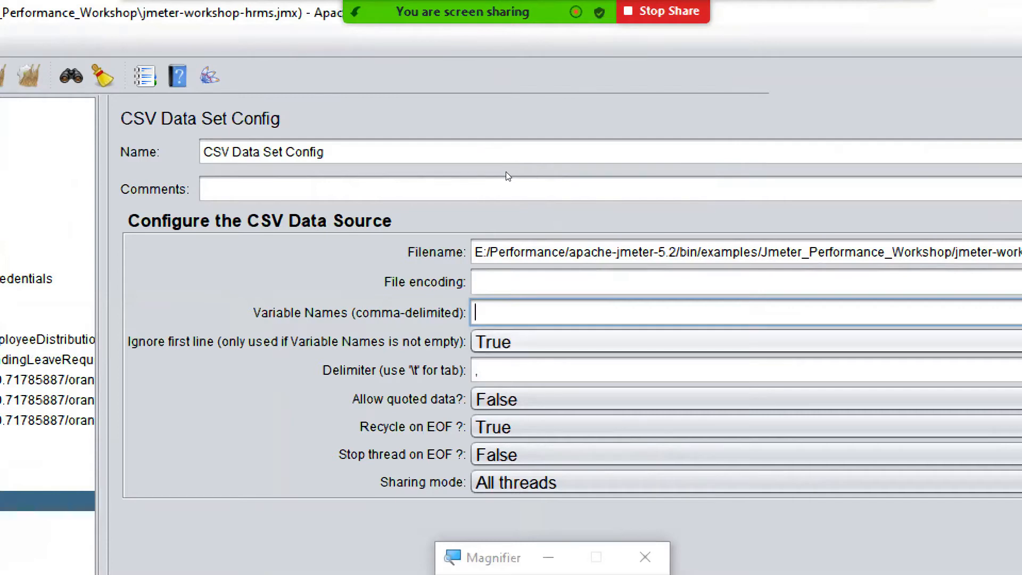
# Step: Switch to WPS Office, examine the header row and the values beneath each column in jmeter-workshop-hrms.csv, and return to JMeter
pyautogui.hotkey('alt', 'Tab')
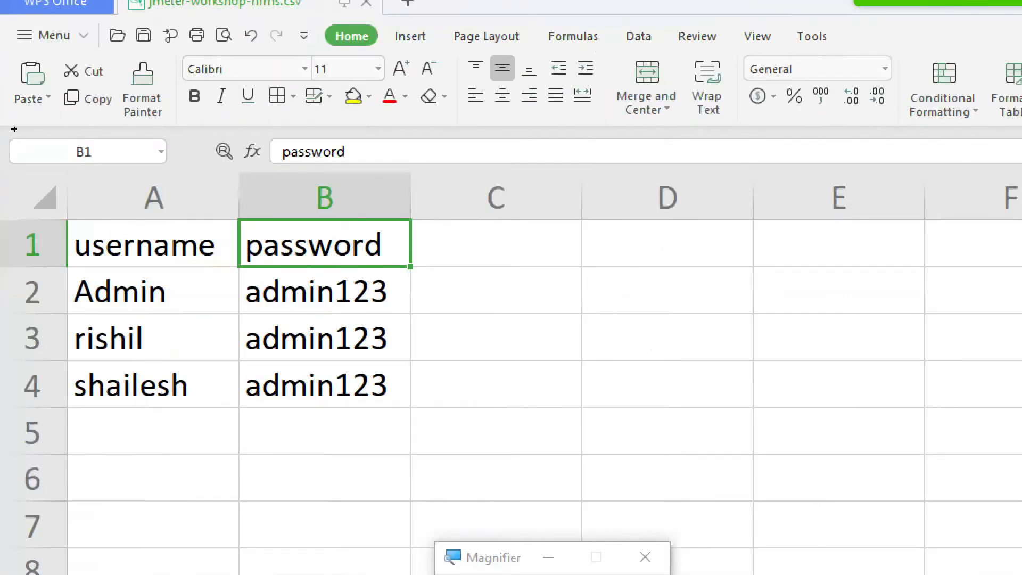
pyautogui.click(14, 130)
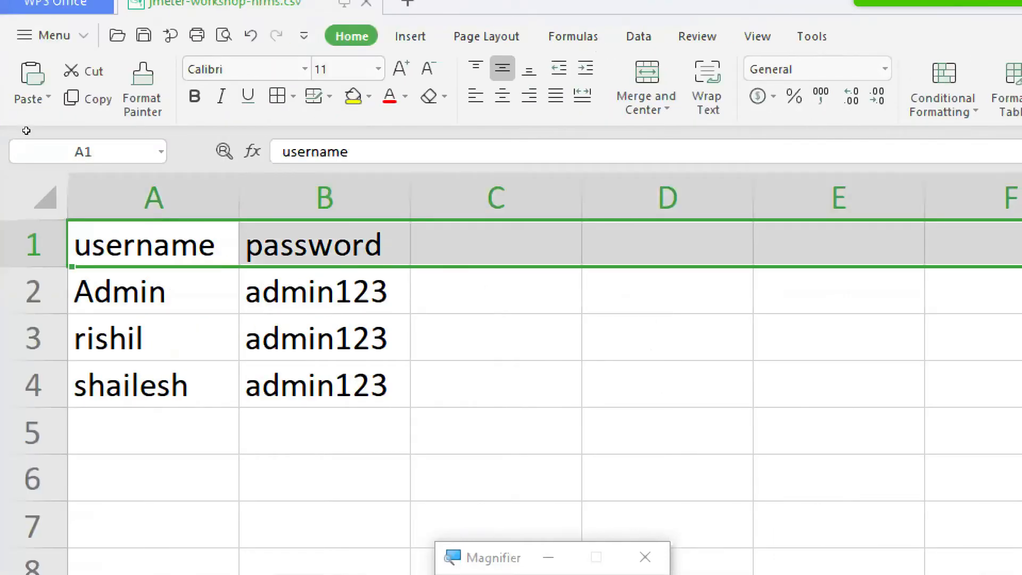
pyautogui.click(98, 132)
pyautogui.moveTo(82, 153); pyautogui.dragTo(87, 200)
pyautogui.click(165, 126)
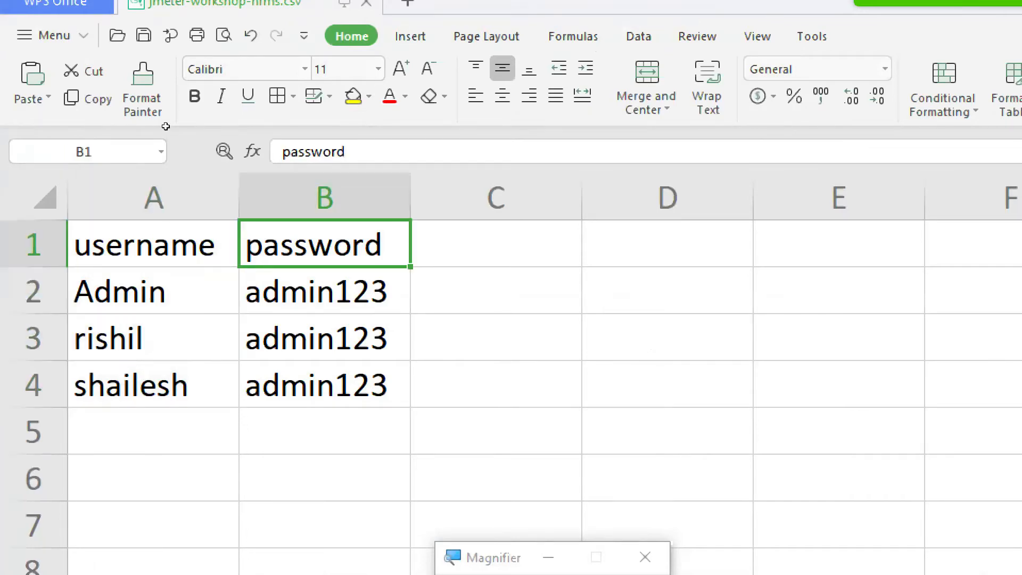
pyautogui.moveTo(165, 155); pyautogui.dragTo(164, 203)
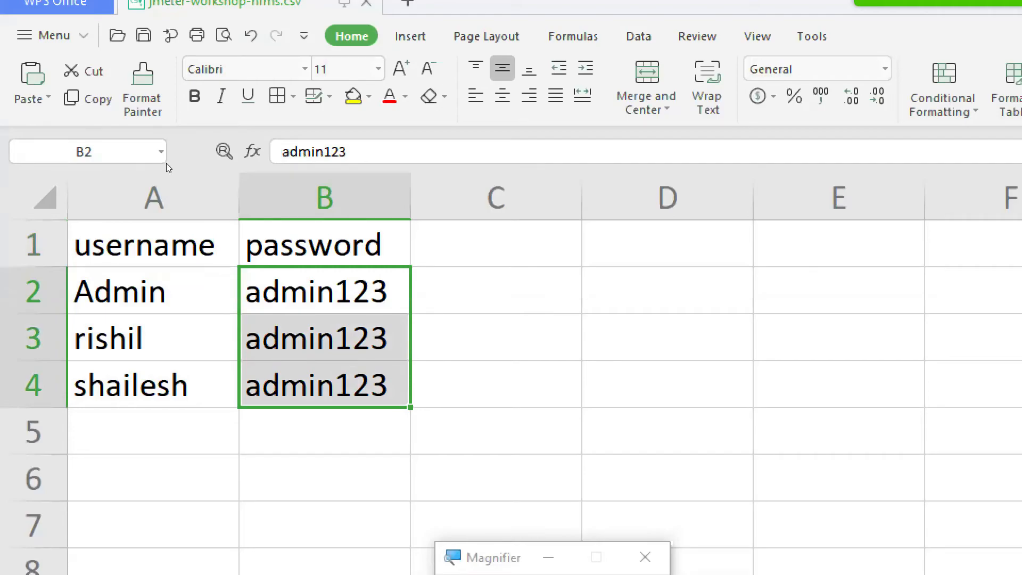
pyautogui.hotkey('alt', 'Tab')
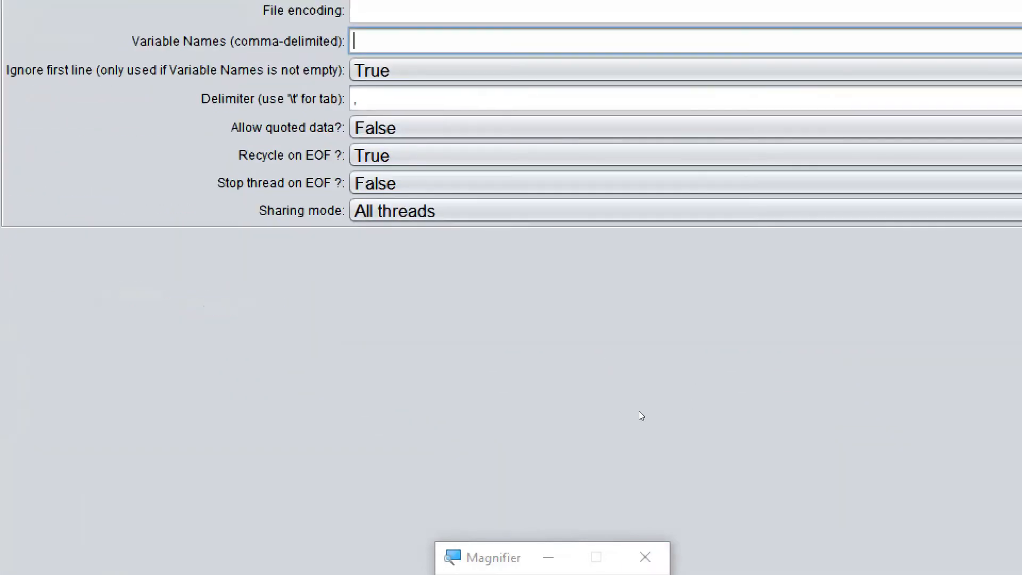
# Step: Turn off Windows Magnifier and open a blank Notepad window
pyautogui.click(644, 557)
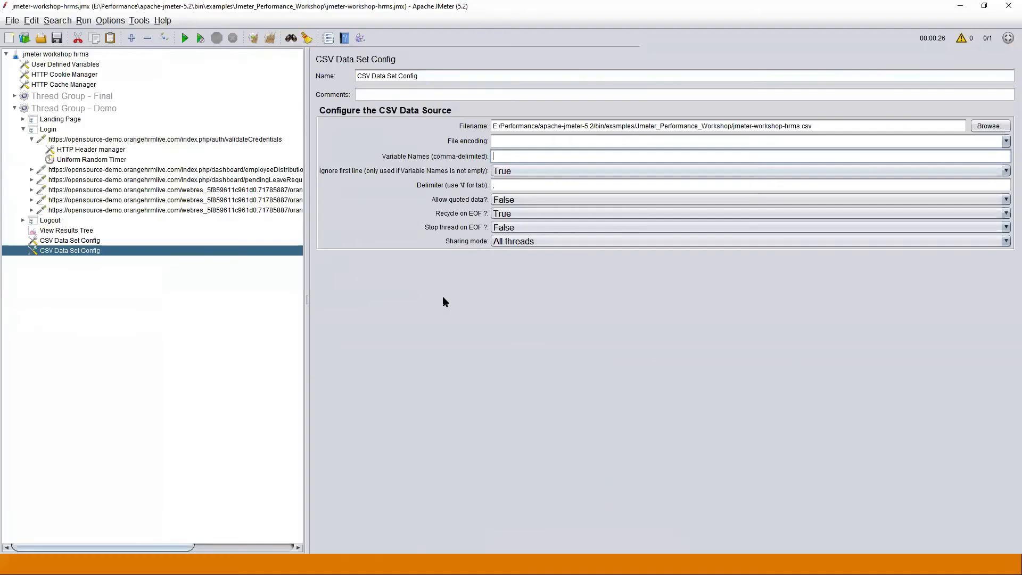
pyautogui.press('super+r')
pyautogui.write('notepad')
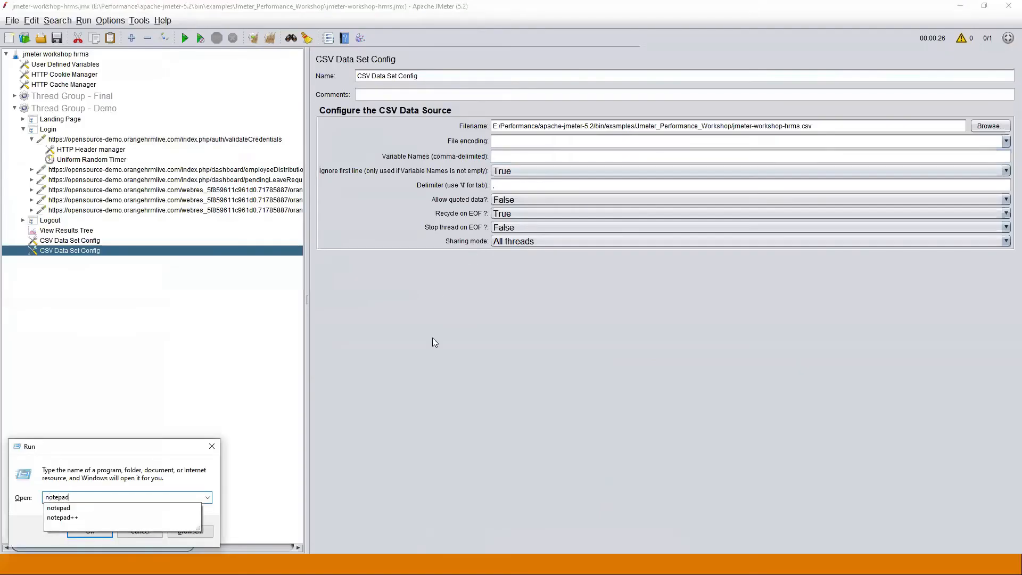
pyautogui.press('Return')
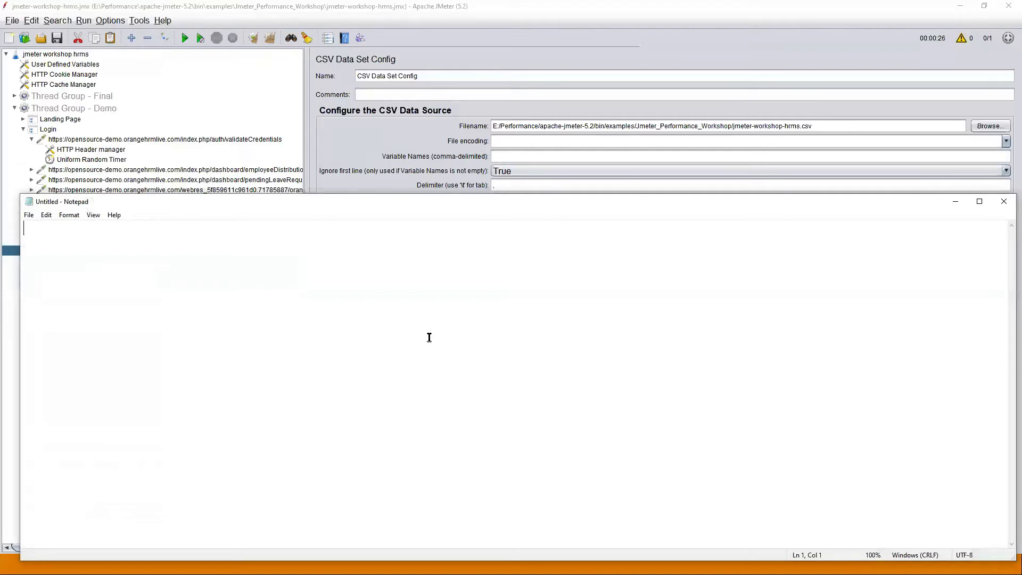
# Step: Note "Users: 100" with 50 below it in Notepad, and place the window beneath the CSV Data Set Config settings
pyautogui.write('100')
pyautogui.moveTo(184, 202); pyautogui.dragTo(500, 198)
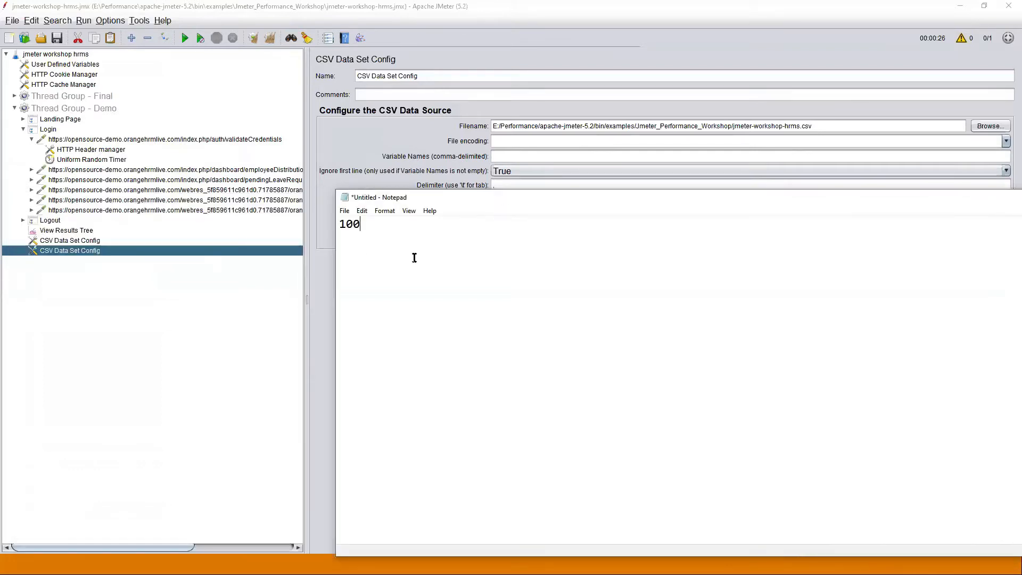
pyautogui.click(339, 224)
pyautogui.write('Users:')
pyautogui.press('Return')
pyautogui.write('50')
pyautogui.moveTo(460, 201); pyautogui.dragTo(432, 320)
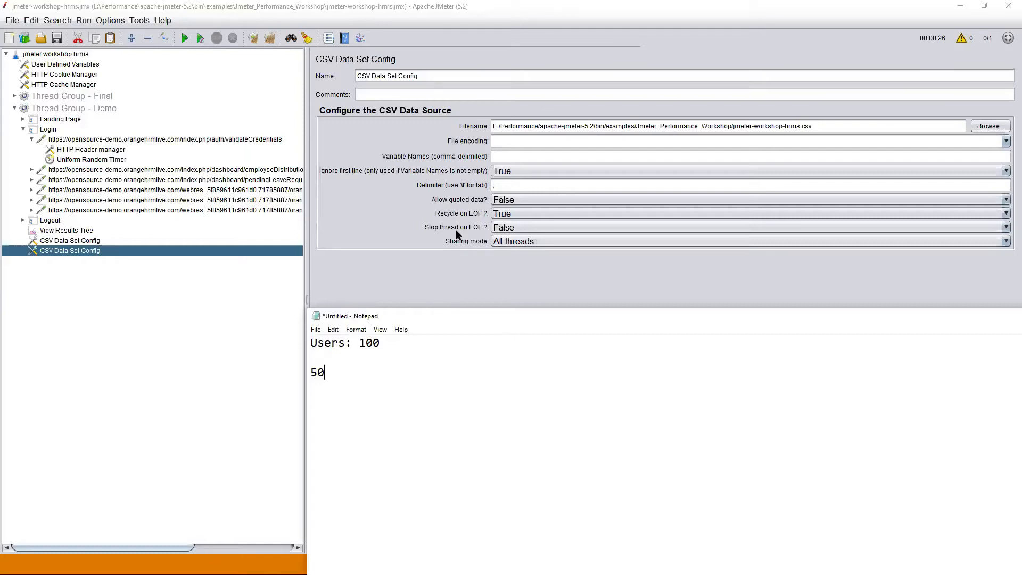
# Step: Return to the CSV Data Set Config in JMeter, enlarge it with Windows Magnifier and choose True for Recycle on EOF
pyautogui.click(452, 275)
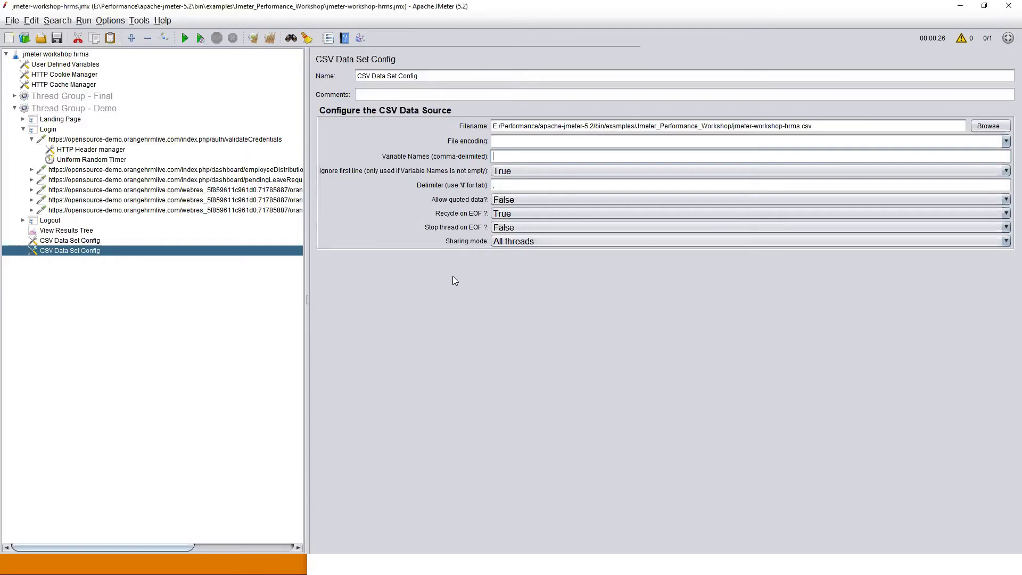
pyautogui.press('super+r')
pyautogui.press('Escape')
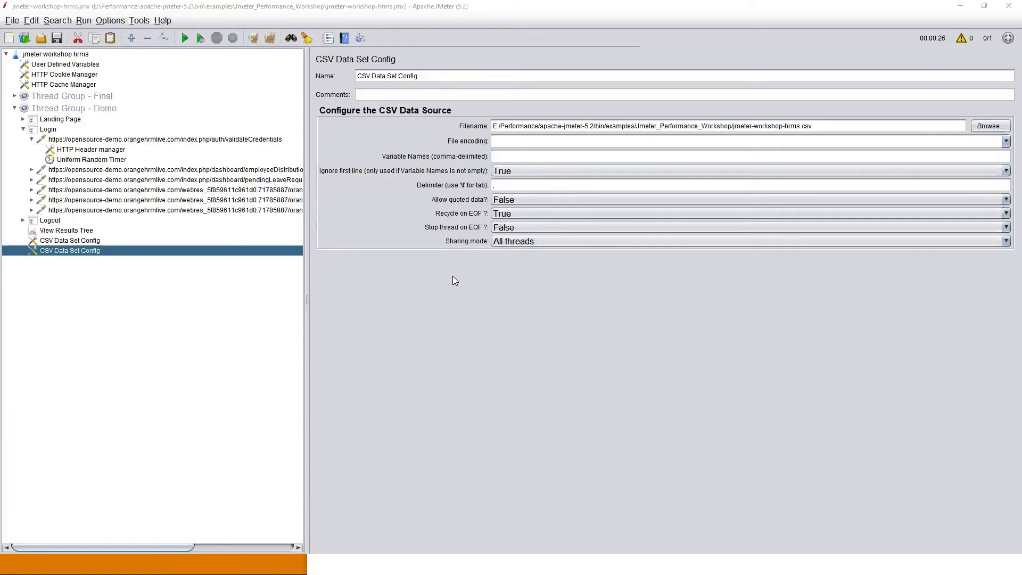
pyautogui.press('super')
pyautogui.write('magn')
pyautogui.press('Return')
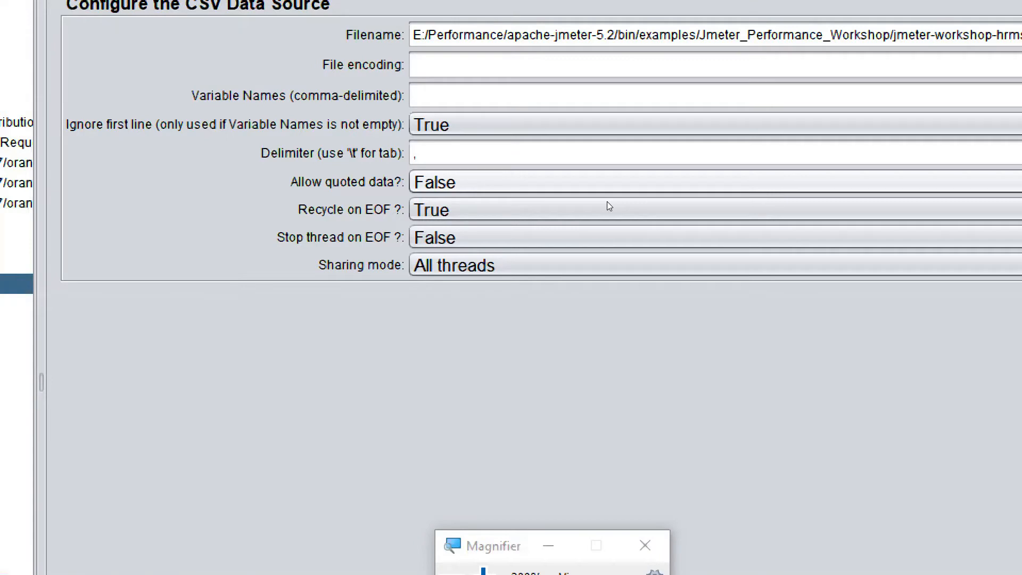
pyautogui.click(502, 212)
pyautogui.click(506, 232)
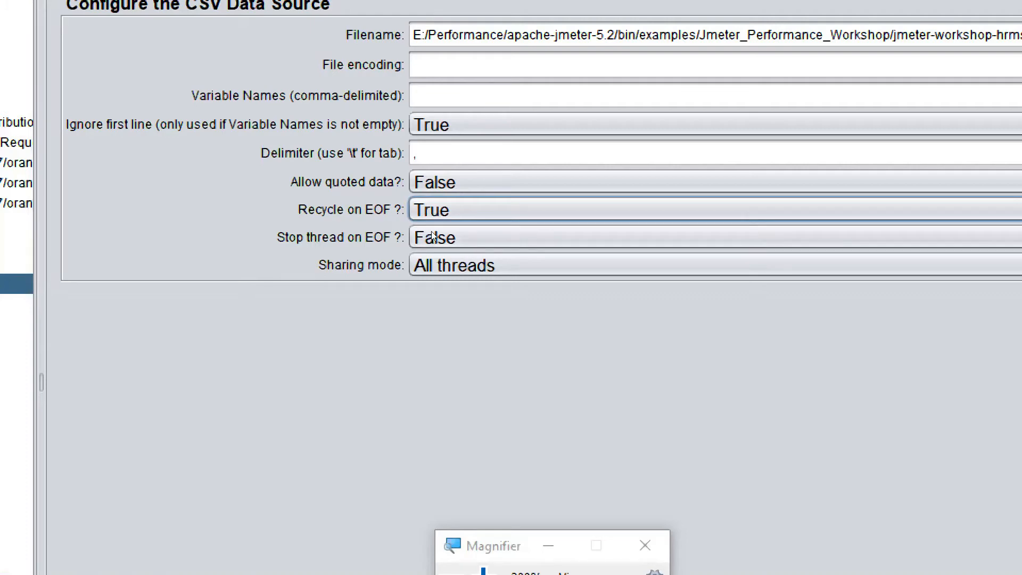
# Step: Set Stop thread on EOF to True in the CSV Data Set Config
pyautogui.click(512, 232)
pyautogui.press('Up')
pyautogui.press('Return')
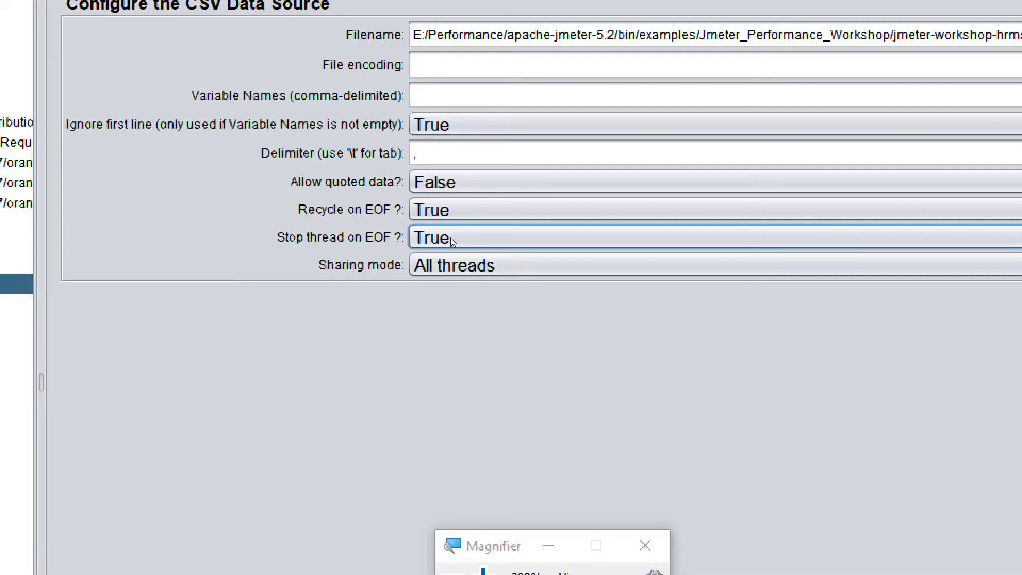
# Step: Examine the available Sharing mode options without changing the selection, and turn off Windows Magnifier
pyautogui.click(523, 263)
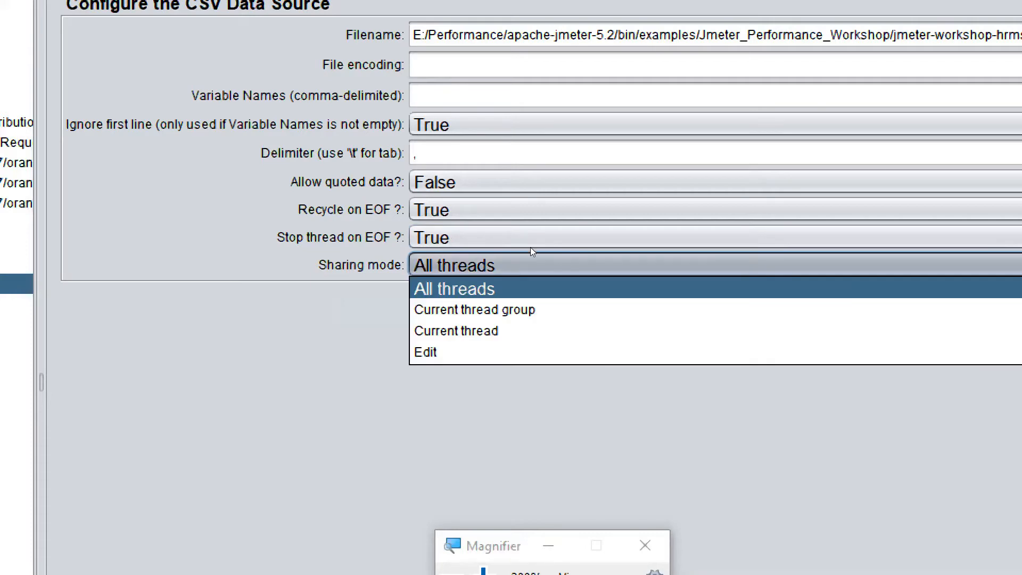
pyautogui.press('Down')
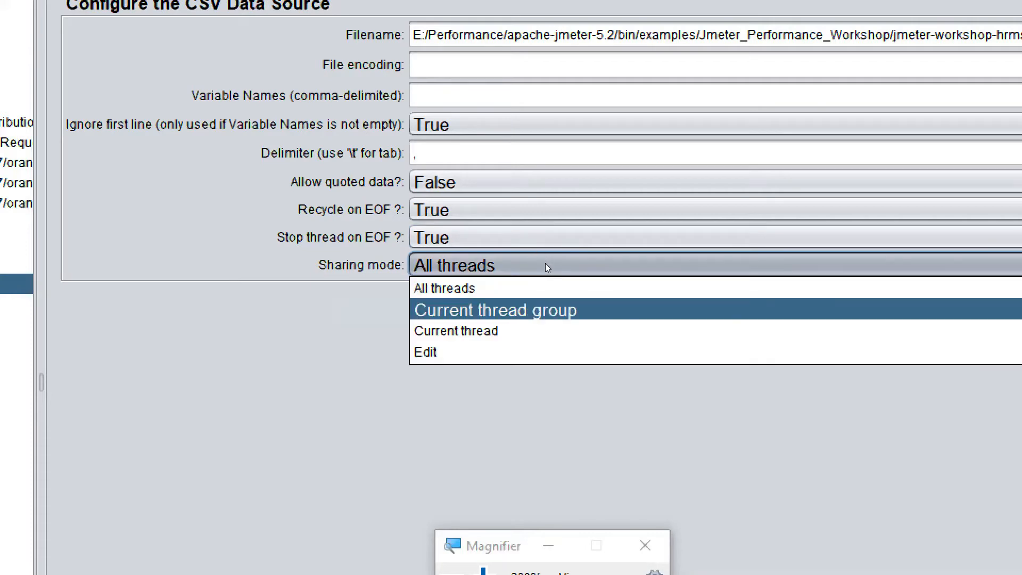
pyautogui.press('Down')
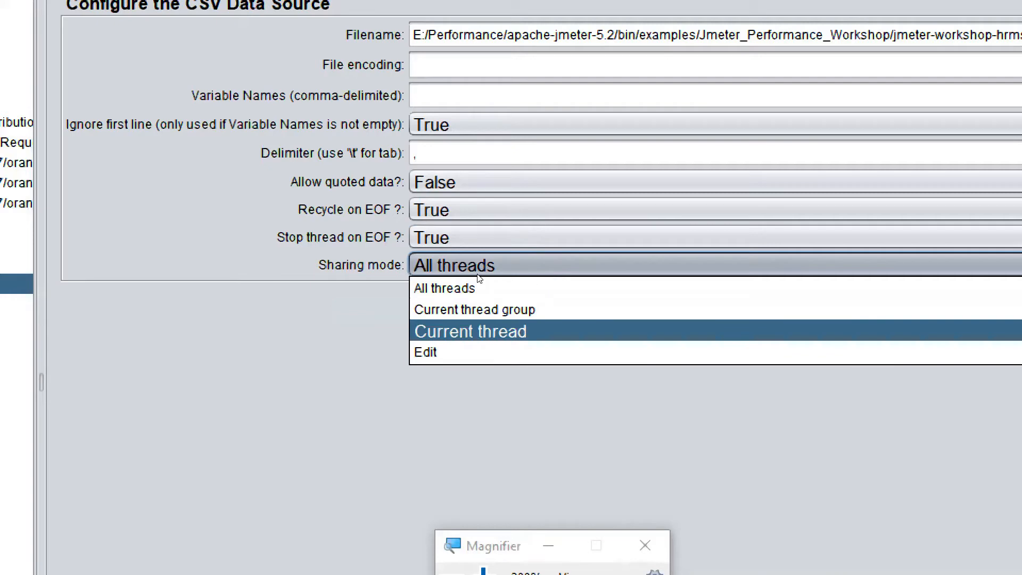
pyautogui.click(403, 284)
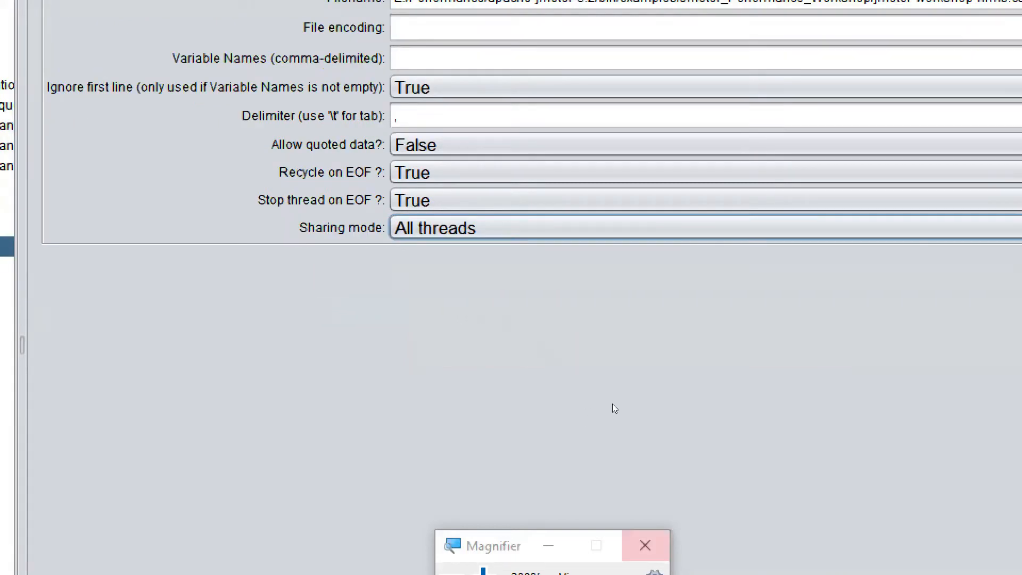
pyautogui.click(645, 545)
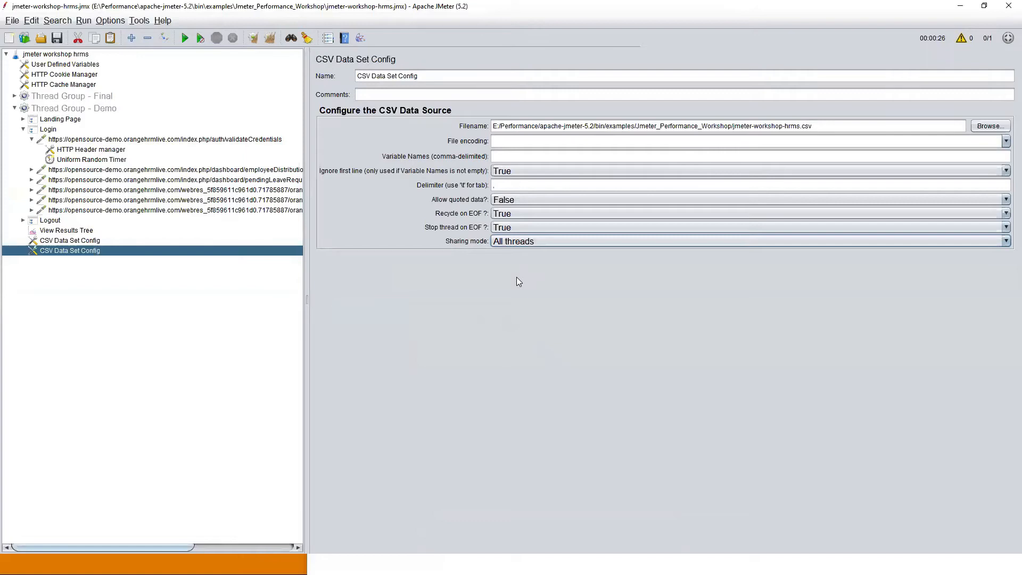
# Step: Check the number of threads in Thread Group - Demo and the Sharing mode options in its CSV Data Set Config without a filename
pyautogui.click(64, 108)
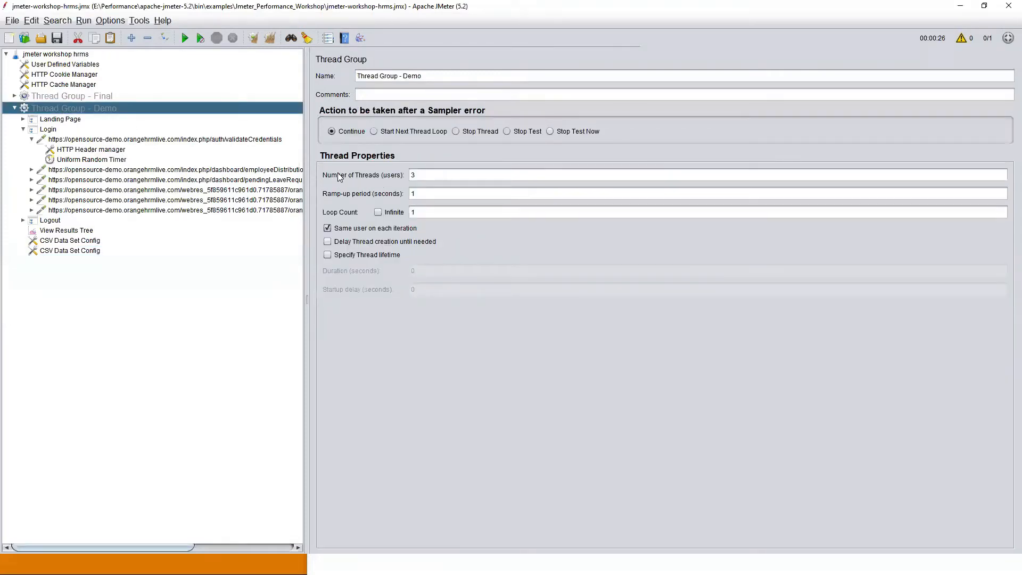
pyautogui.doubleClick(413, 175)
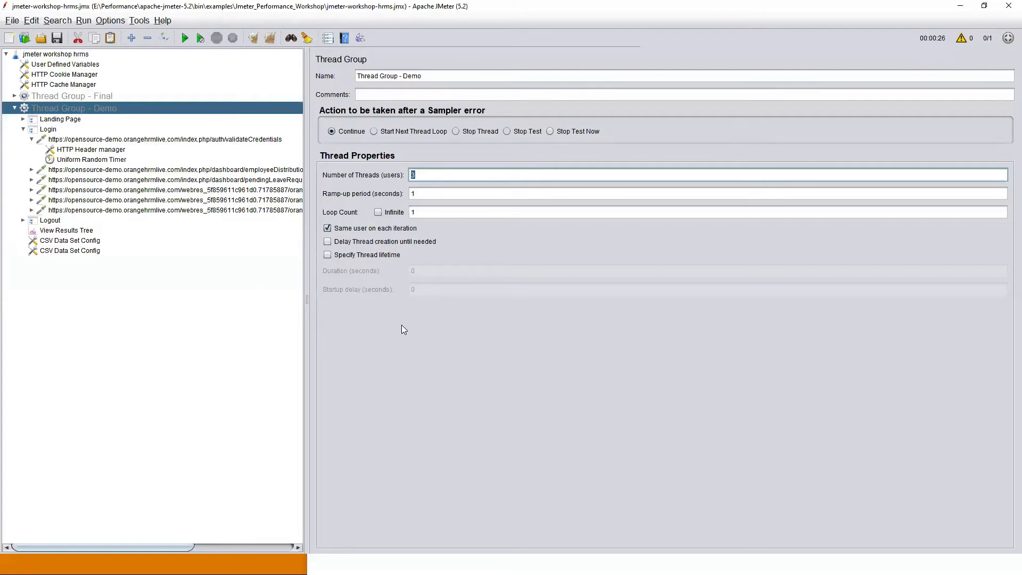
pyautogui.click(92, 244)
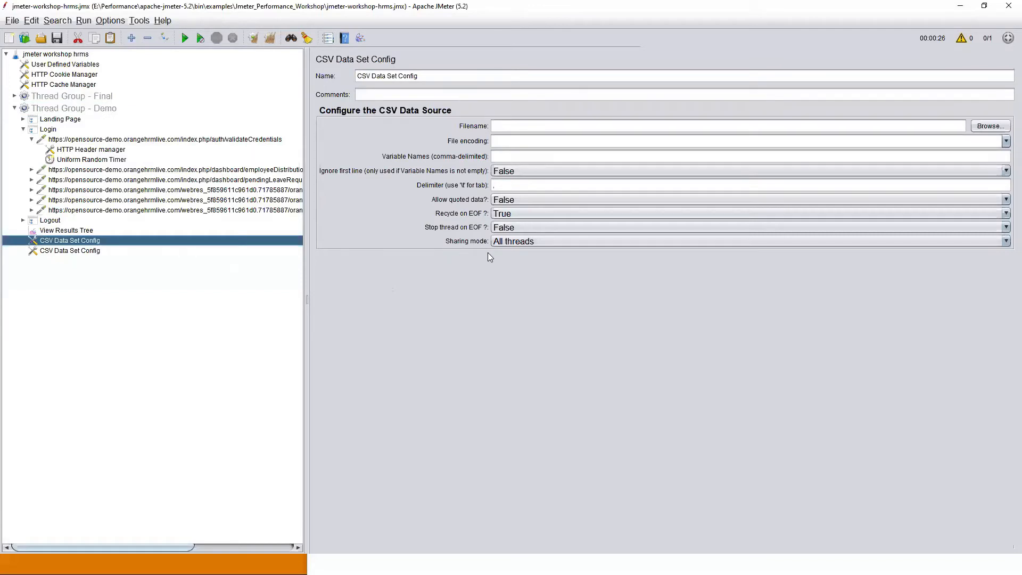
pyautogui.click(508, 244)
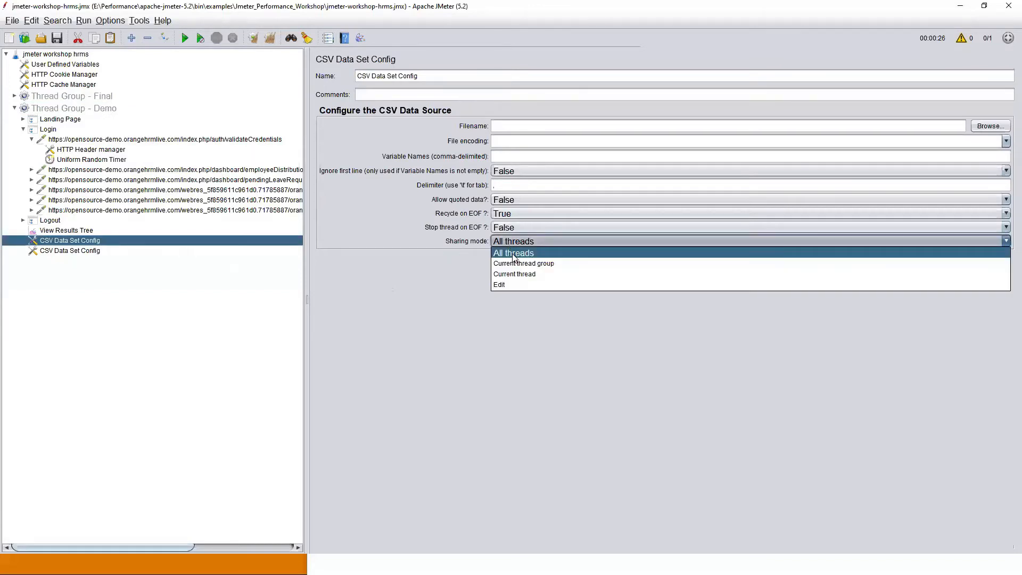
pyautogui.click(514, 258)
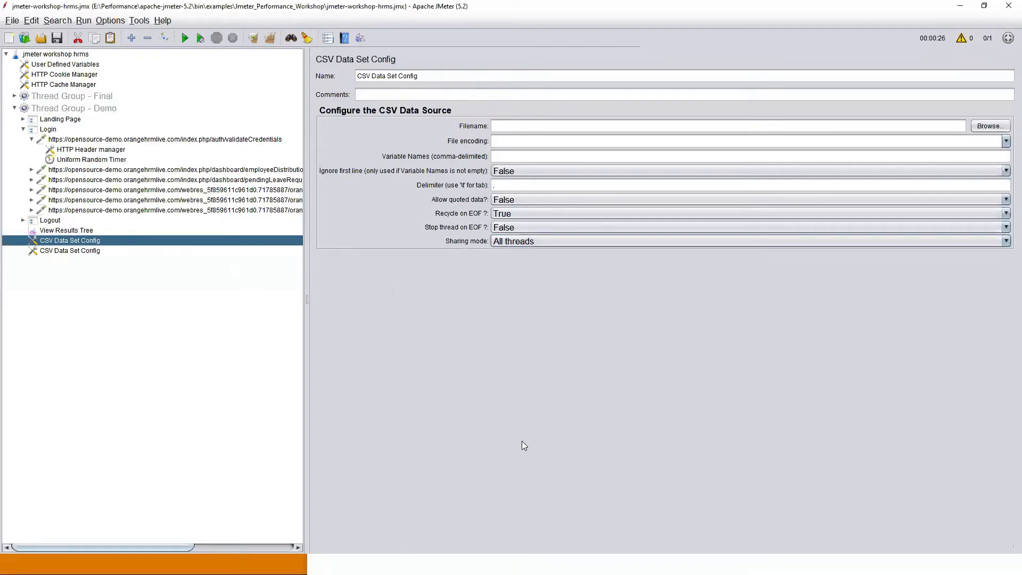
# Step: Switch to the open Notepad note and set its font size to 36
pyautogui.hotkey('alt', 'Tab')
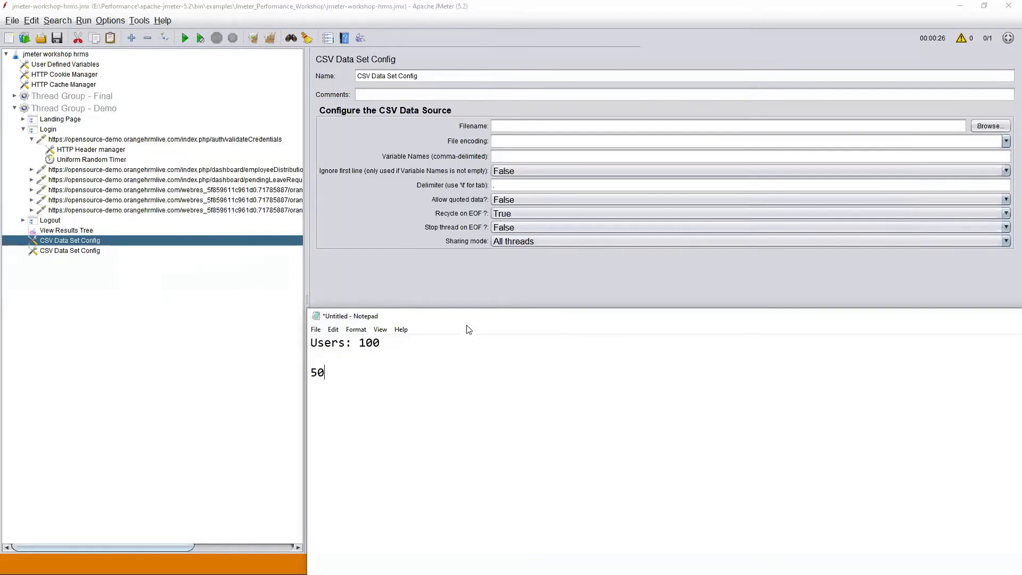
pyautogui.click(355, 330)
pyautogui.click(362, 354)
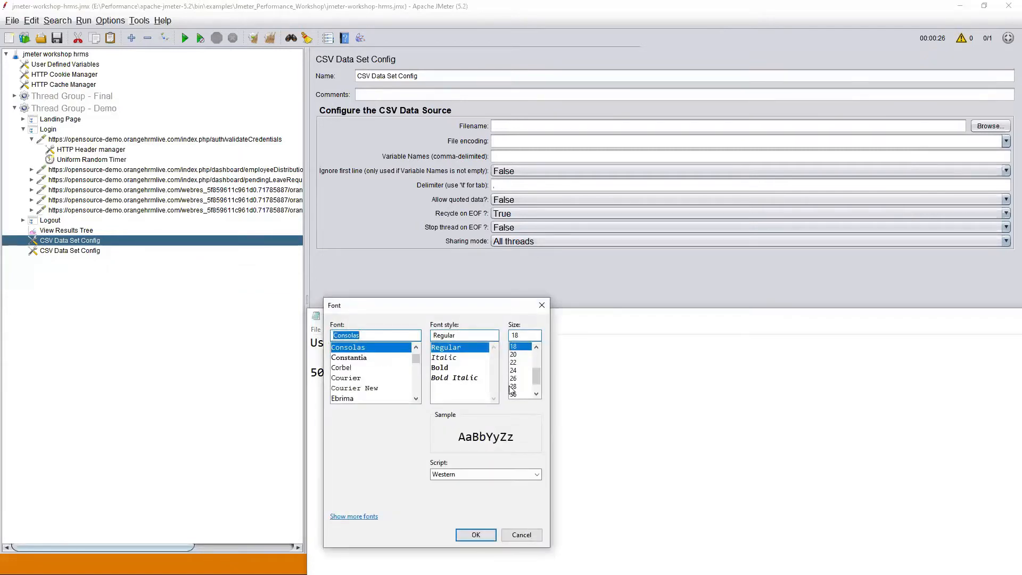
pyautogui.click(514, 394)
pyautogui.click(476, 535)
# Step: Erase all the text in the Notepad note and move its window higher over the JMeter settings
pyautogui.moveTo(491, 452); pyautogui.dragTo(299, 338)
pyautogui.press('Delete')
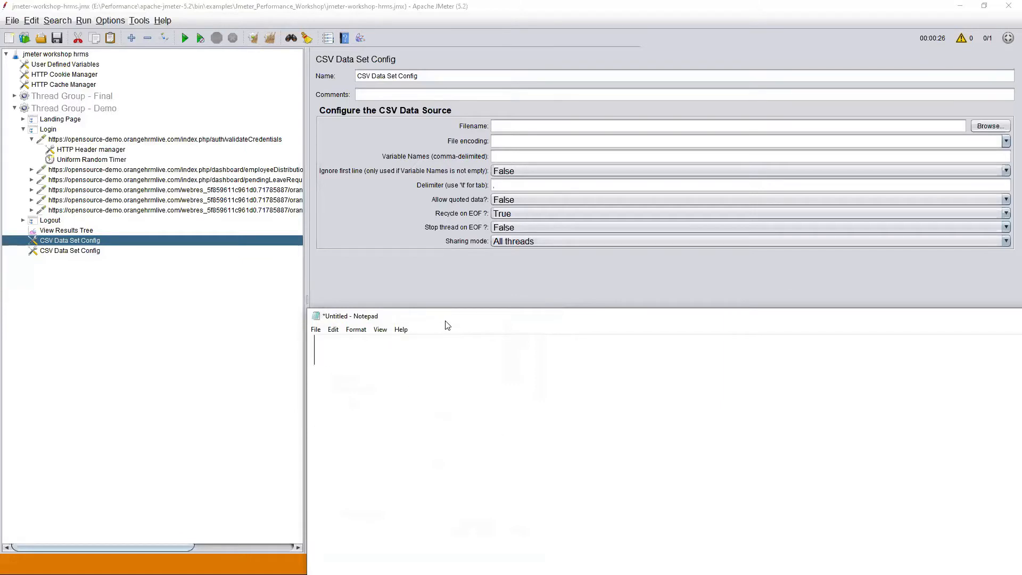
pyautogui.moveTo(446, 322); pyautogui.dragTo(469, 205)
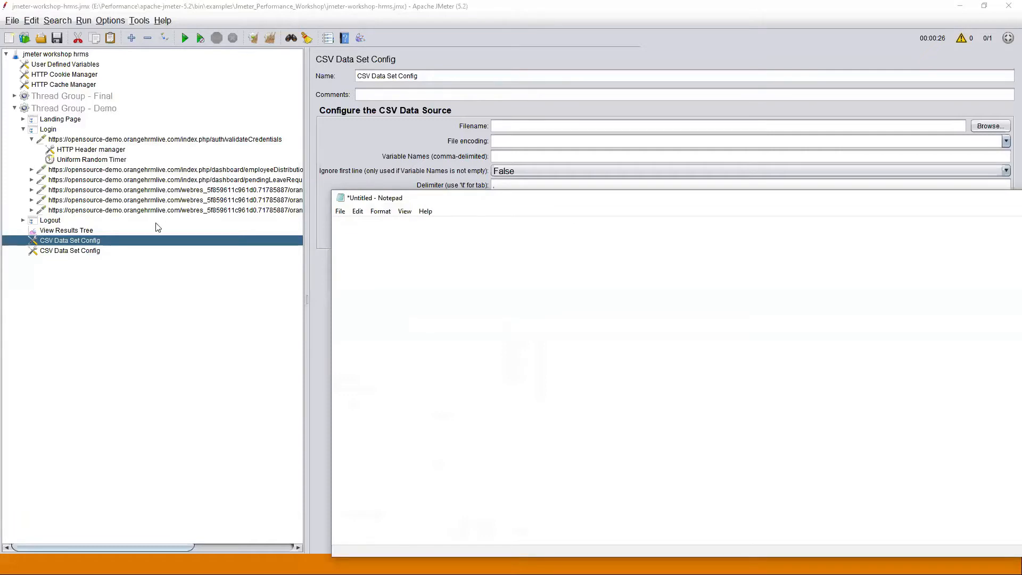
# Step: Return to JMeter and set Sharing mode to Current thread group in the Demo CSV Data Set Config that uses jmeter-workshop-hrms.csv
pyautogui.click(104, 243)
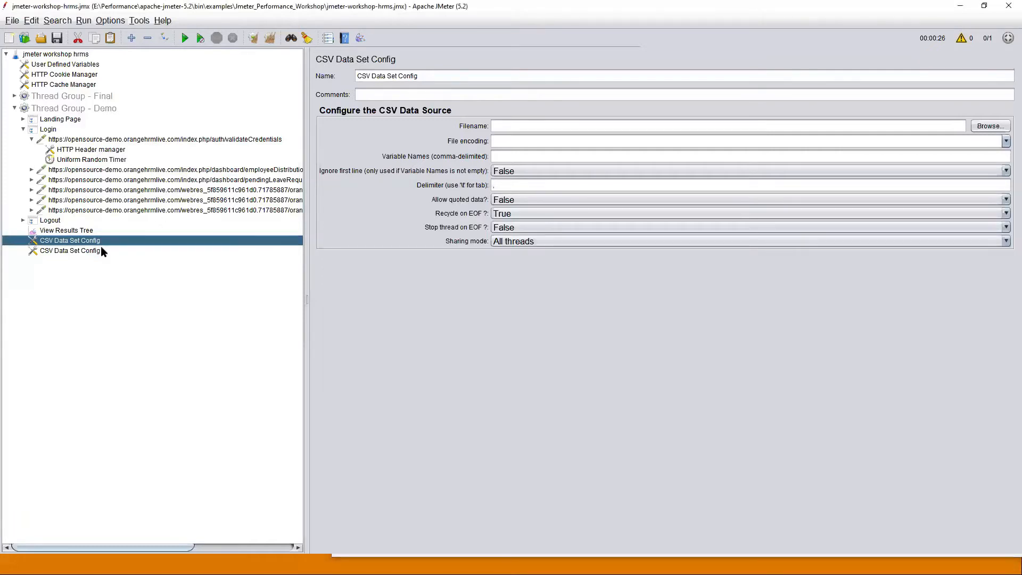
pyautogui.click(93, 251)
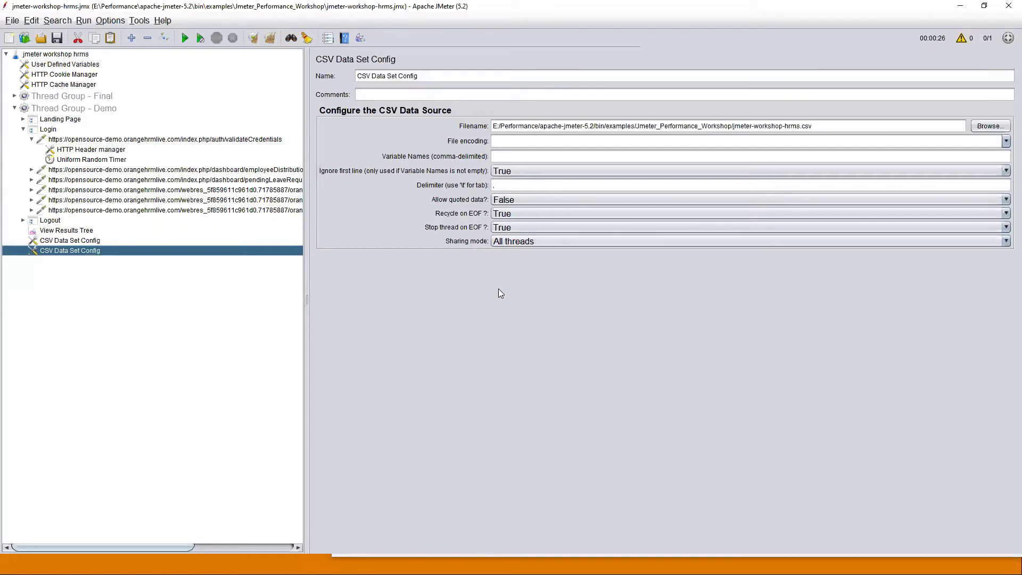
pyautogui.click(525, 241)
pyautogui.click(521, 253)
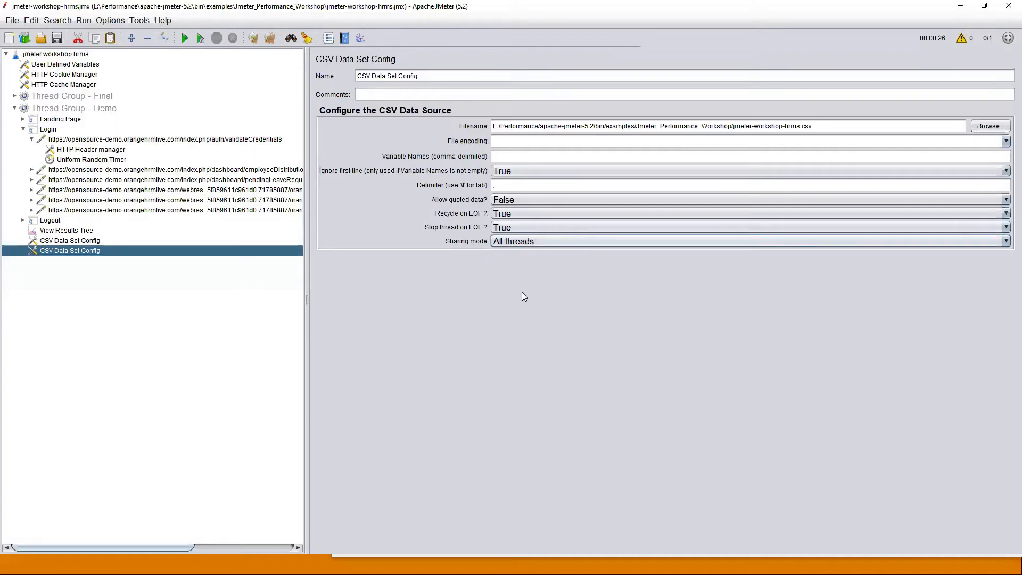
pyautogui.click(507, 243)
pyautogui.click(508, 264)
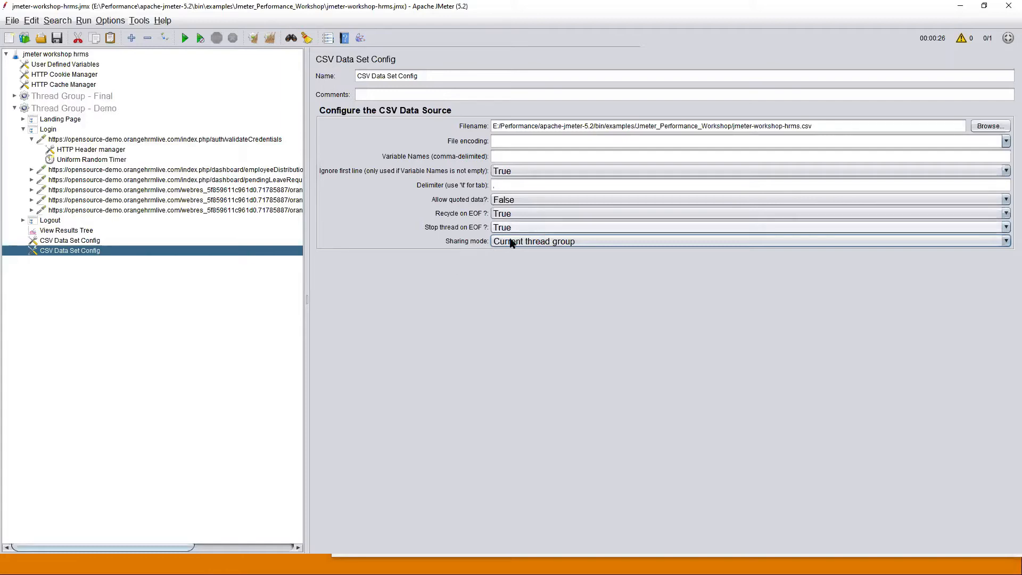
pyautogui.click(537, 243)
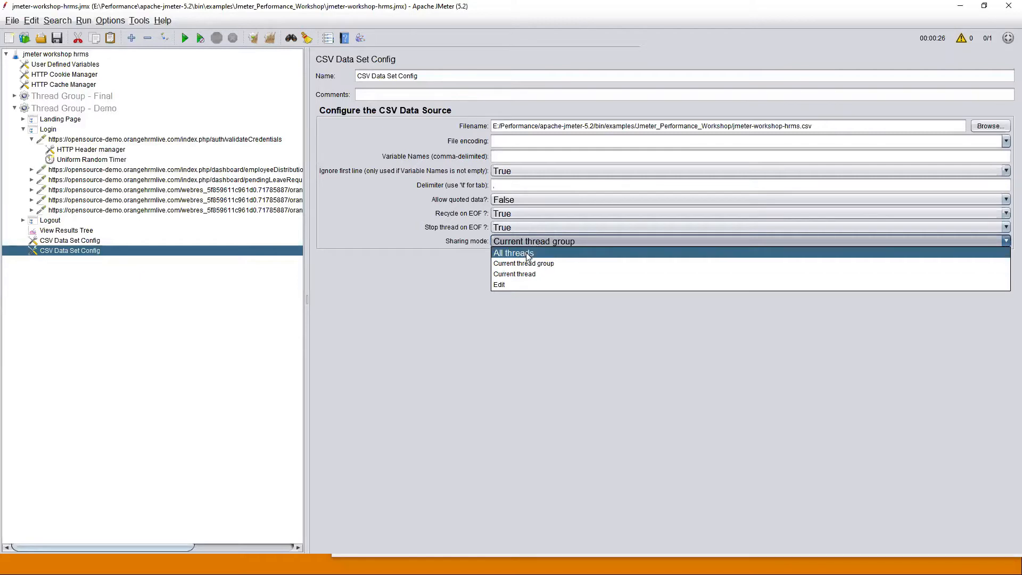
pyautogui.click(411, 282)
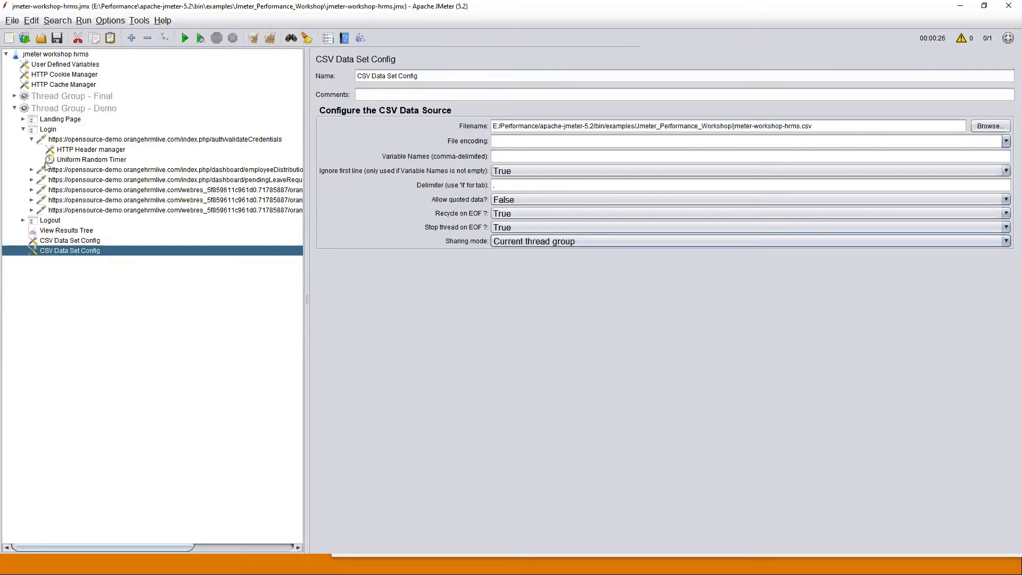
# Step: Collapse Thread Group - Demo in the test plan and enable Thread Group - Final
pyautogui.click(15, 109)
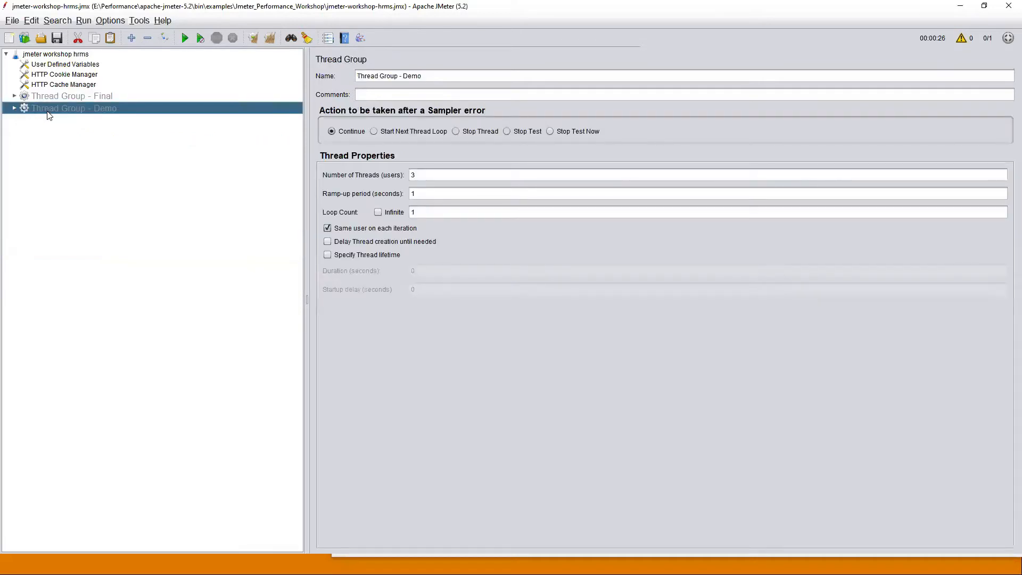
pyautogui.click(42, 97)
pyautogui.rightClick(42, 97)
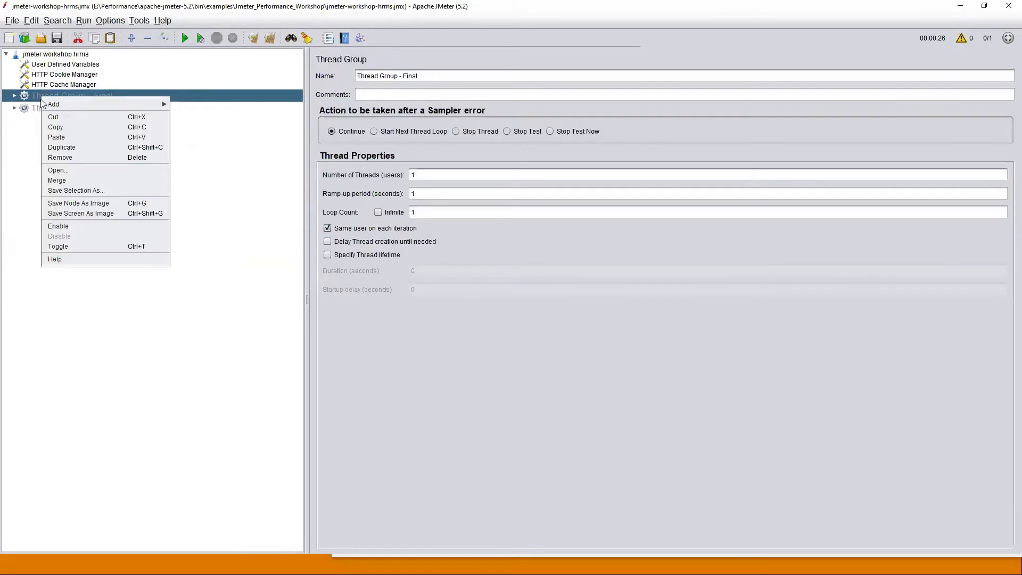
pyautogui.click(71, 227)
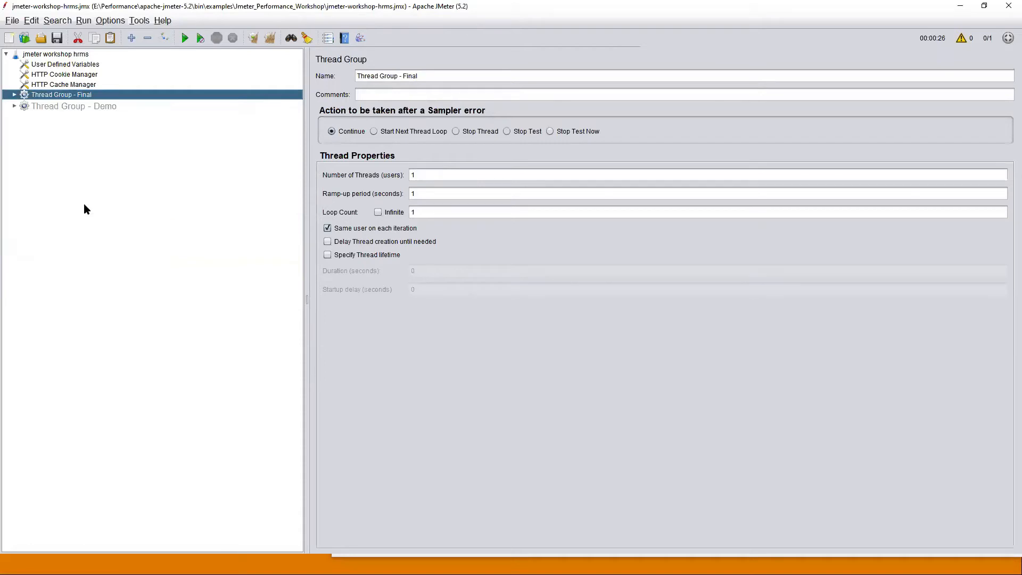
# Step: Expand Thread Group - Final and inspect the file path in its CSV Data Set Config
pyautogui.click(15, 96)
pyautogui.click(45, 106)
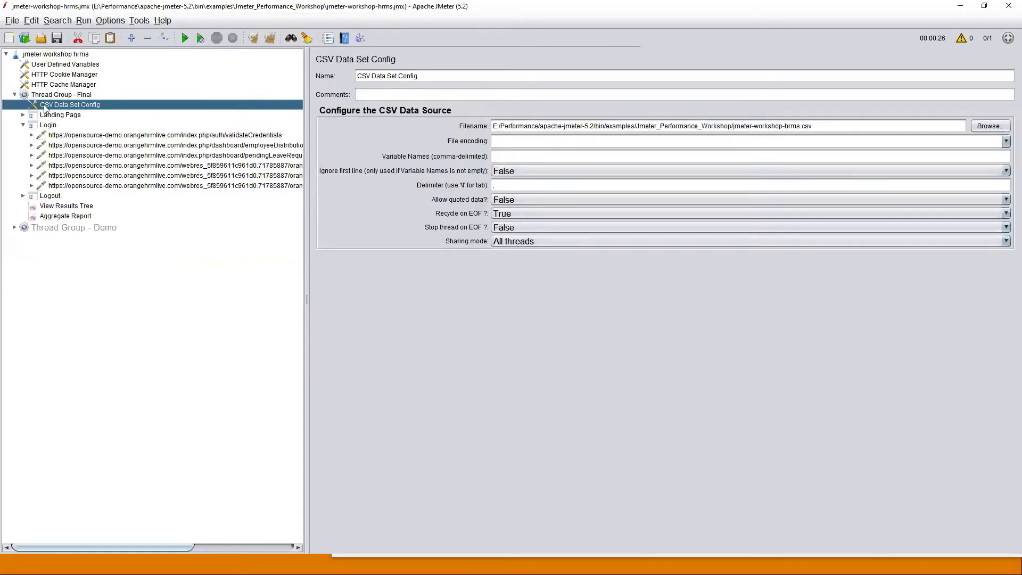
pyautogui.click(812, 127)
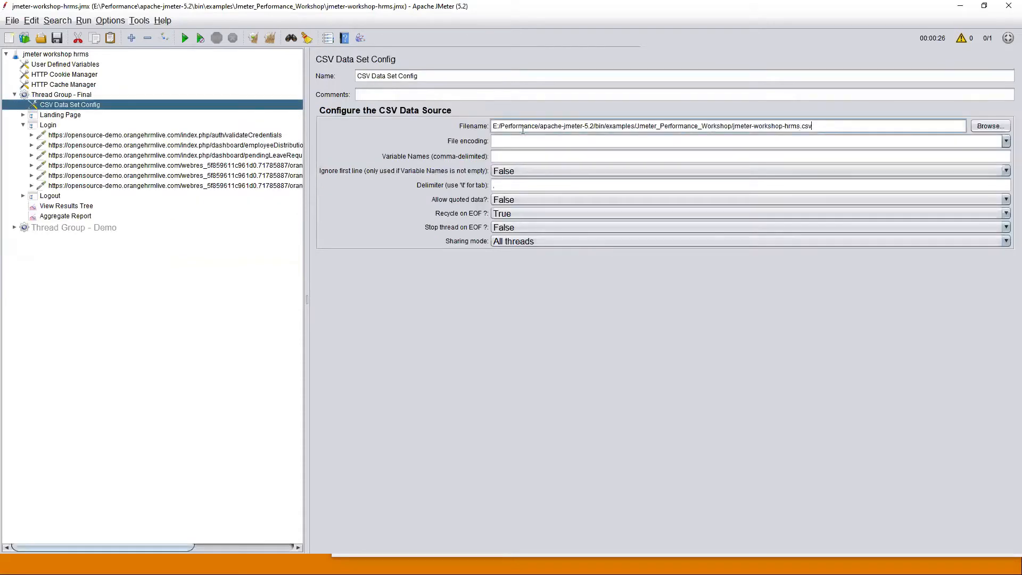
pyautogui.hotkey('ctrl', 'a')
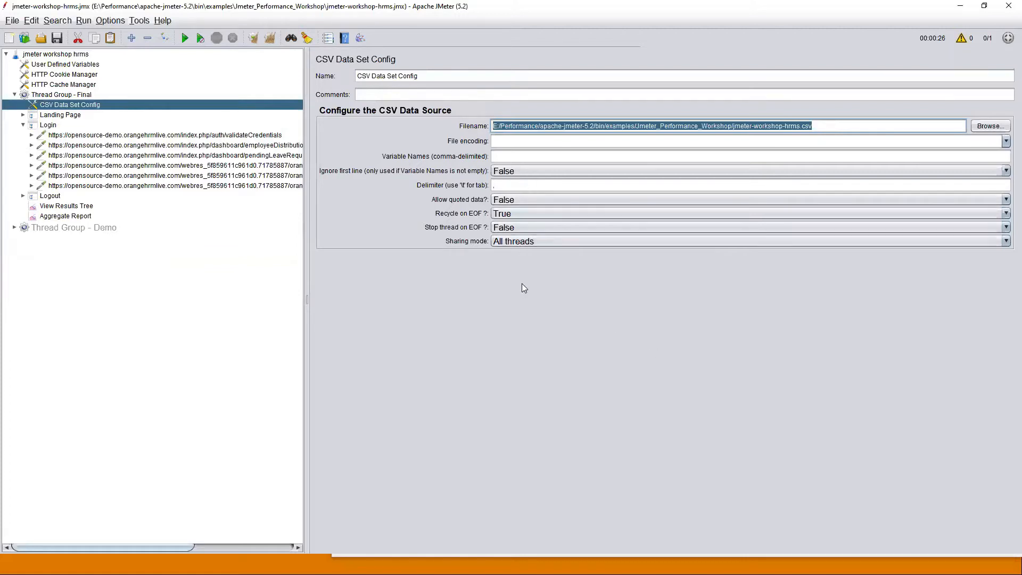
# Step: Switch to WPS Office, review the header row of jmeter-workshop-hrms.csv, and return to JMeter
pyautogui.hotkey('alt', 'Tab')
pyautogui.hotkey('alt', 'Tab')
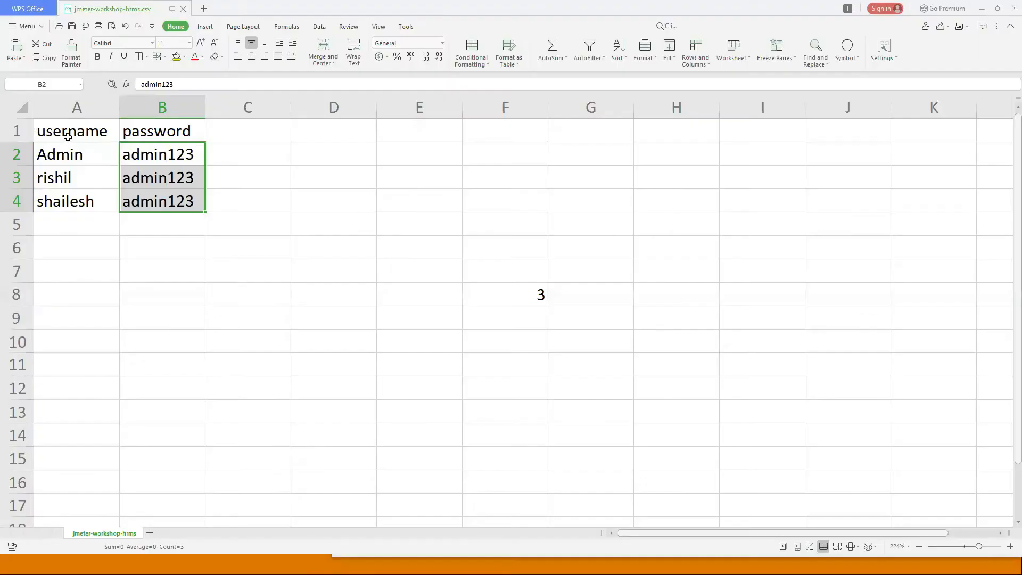
pyautogui.click(68, 135)
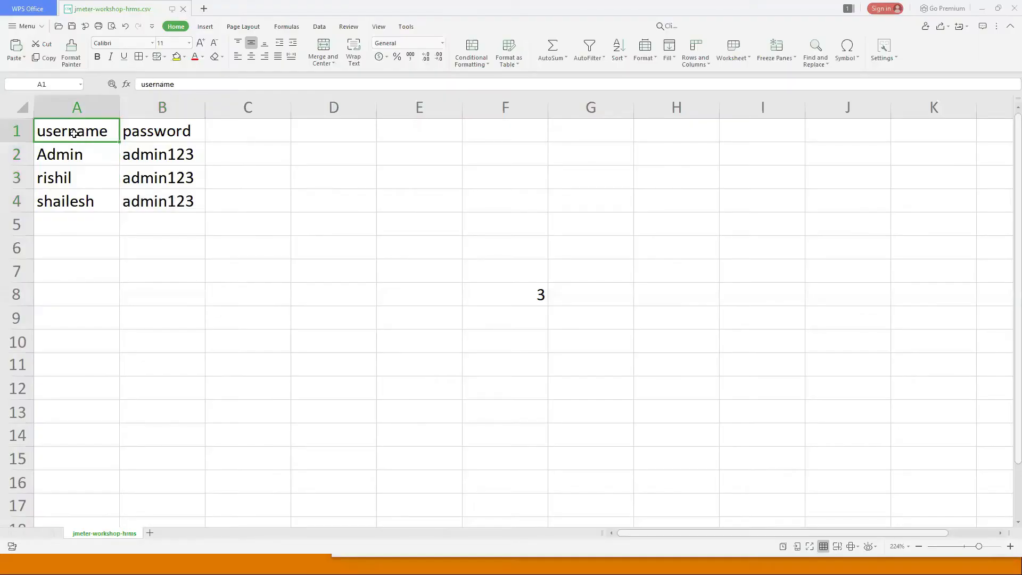
pyautogui.click(18, 132)
pyautogui.click(85, 133)
pyautogui.hotkey('alt', 'Tab')
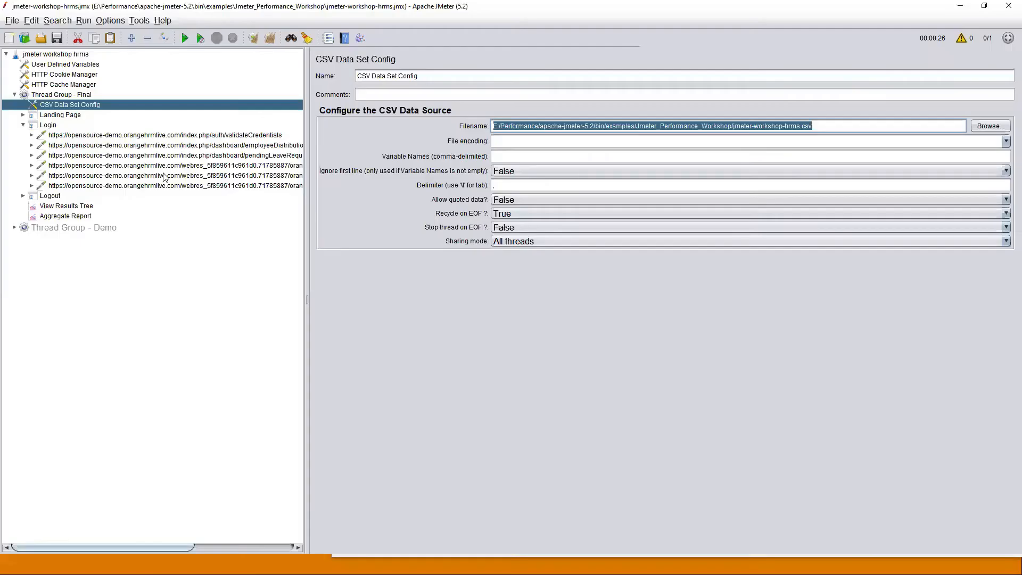
# Step: Open the validateCredentials request under Login in Thread Group - Final and enlarge its parameters with Windows Magnifier
pyautogui.click(132, 137)
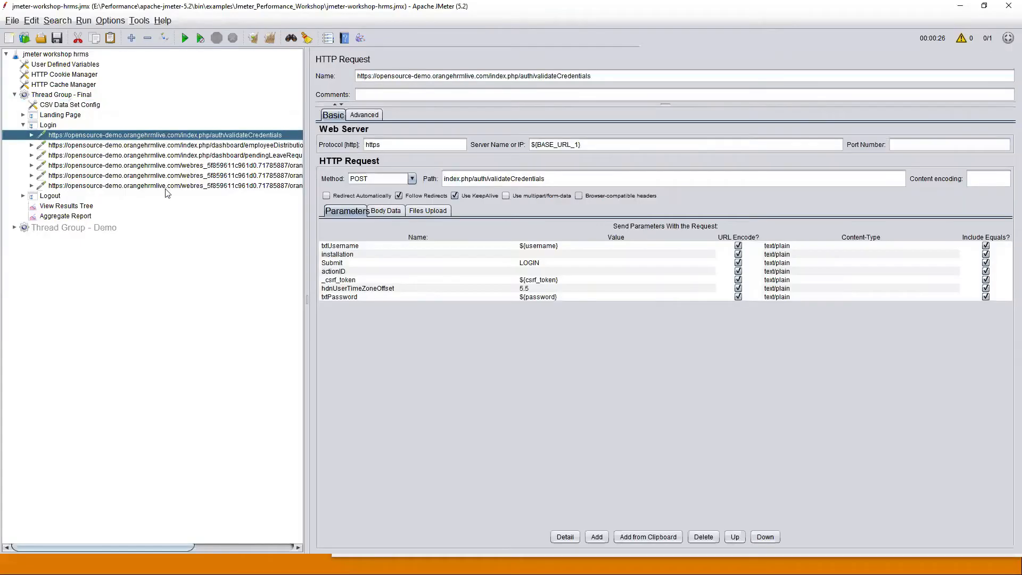
pyautogui.press('super+r')
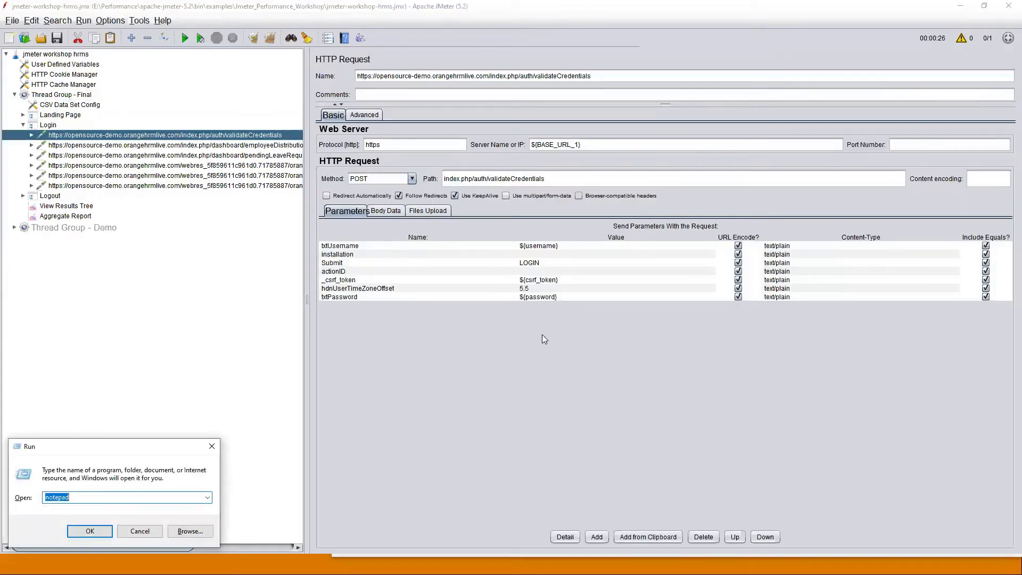
pyautogui.press('Escape')
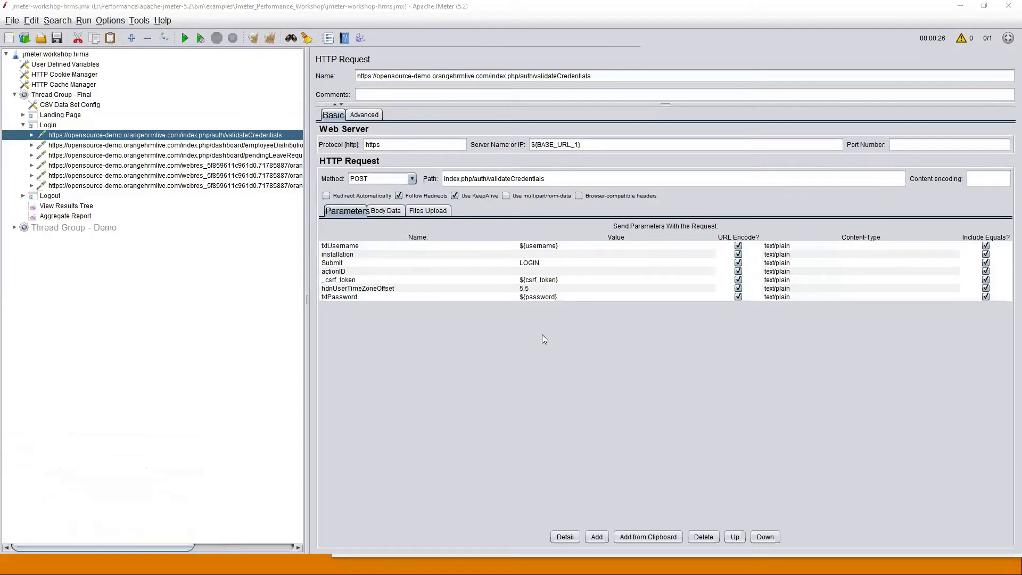
pyautogui.press('super')
pyautogui.write('magn')
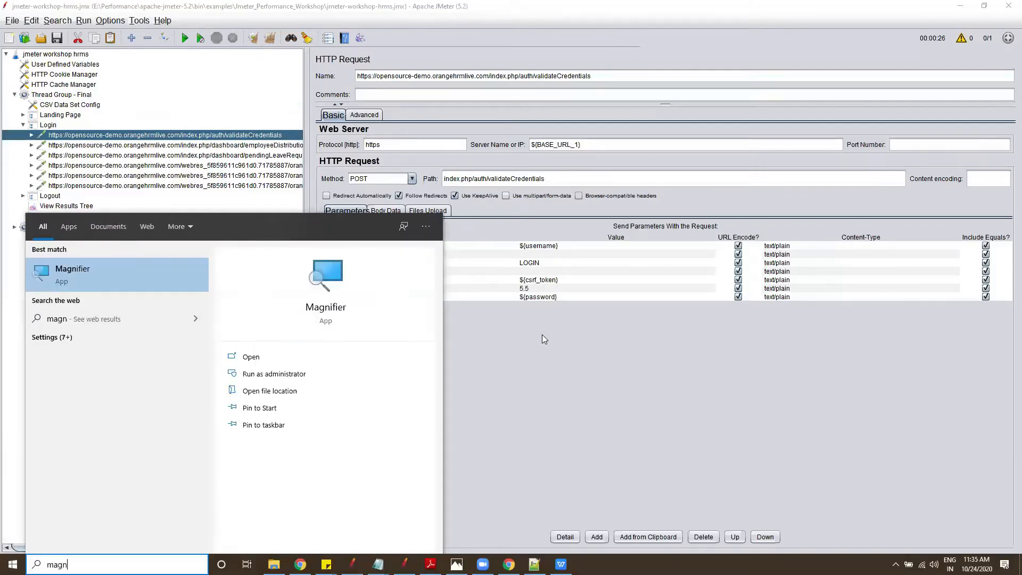
pyautogui.press('Return')
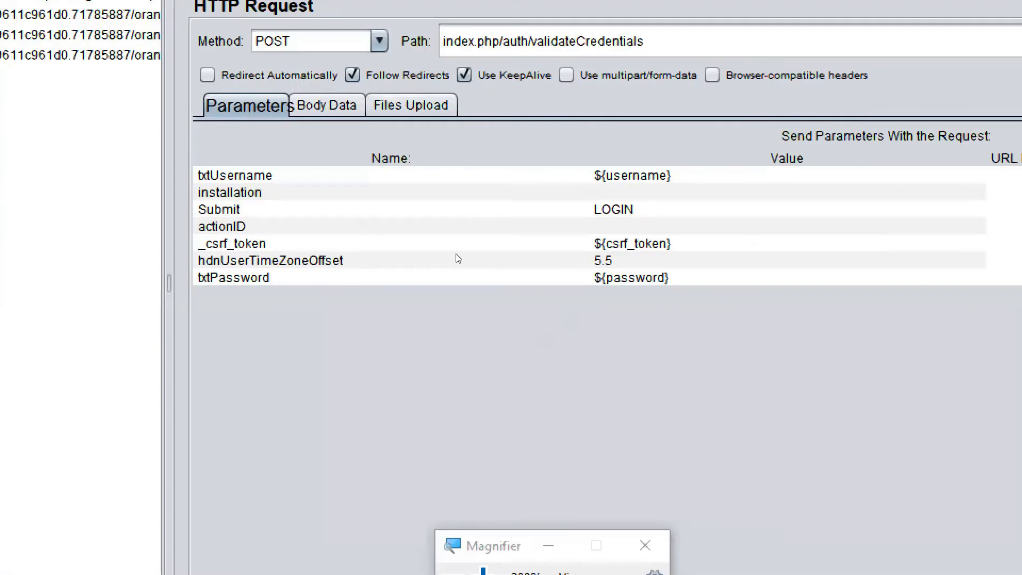
# Step: Inspect the txtUsername and _csrf_token values in the validateCredentials request parameters, then close Windows Magnifier
pyautogui.doubleClick(624, 175)
pyautogui.hotkey('ctrl', 'a')
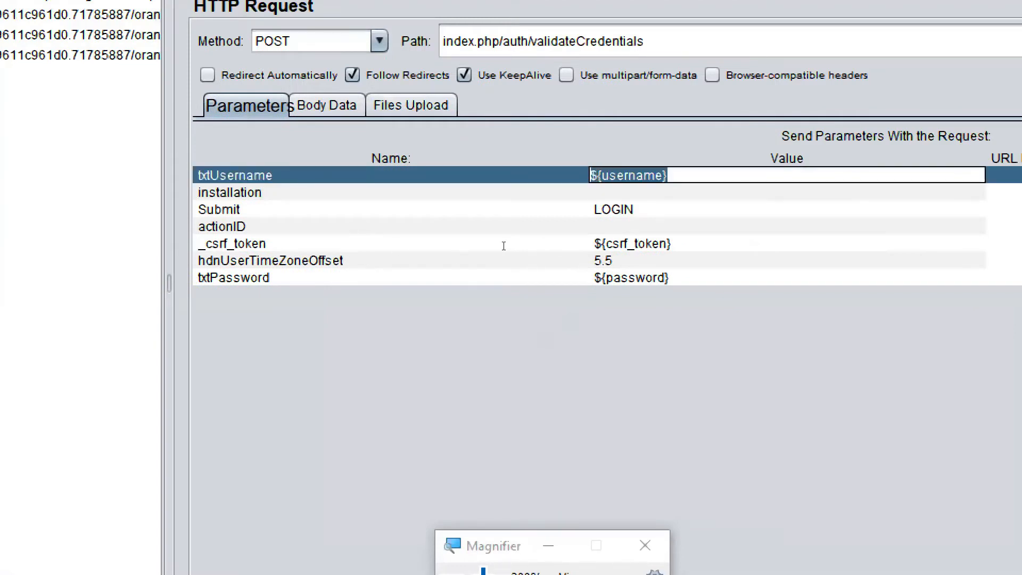
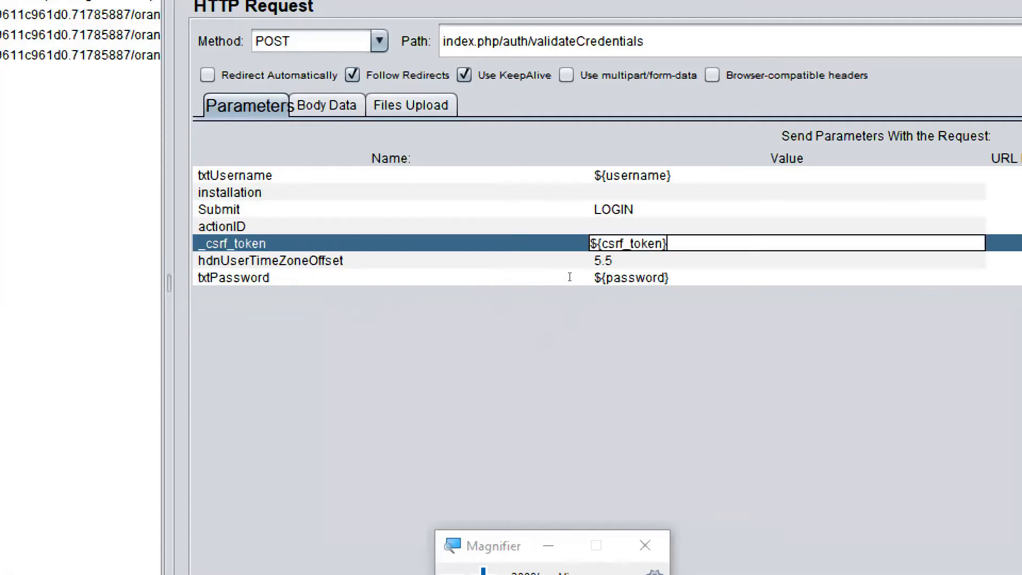
pyautogui.hotkey('ctrl', 'a')
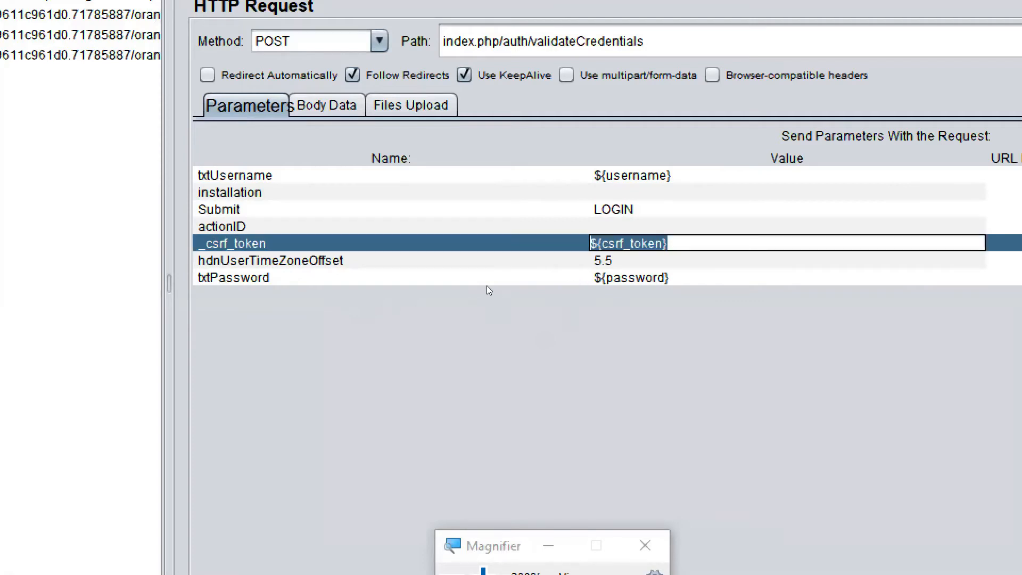
pyautogui.press('Return')
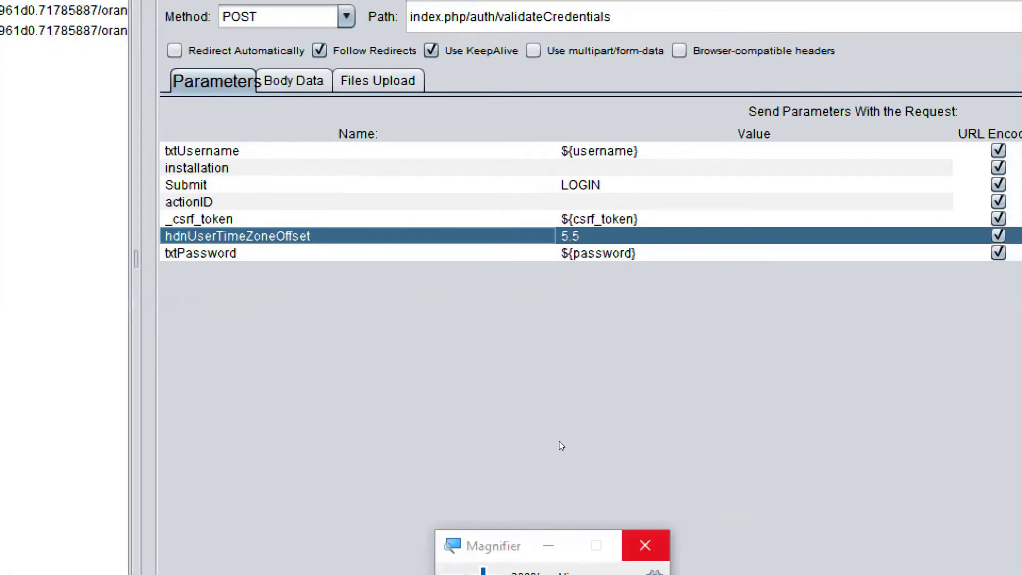
pyautogui.click(645, 545)
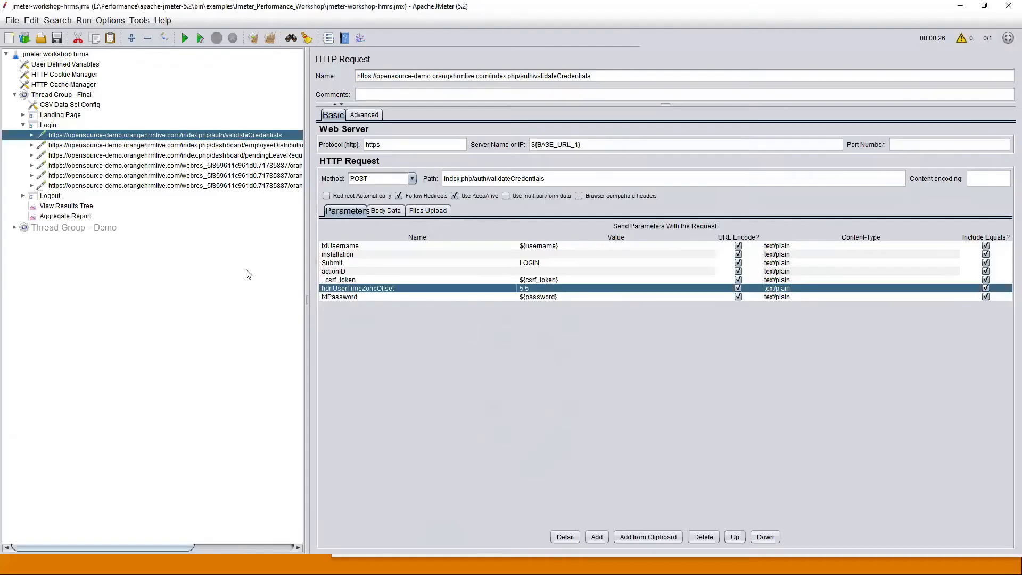
# Step: Switch to WPS Office, review the credential data in rows 2 to 4 of jmeter-workshop-hrms.csv, and return to JMeter
pyautogui.hotkey('alt', 'Tab')
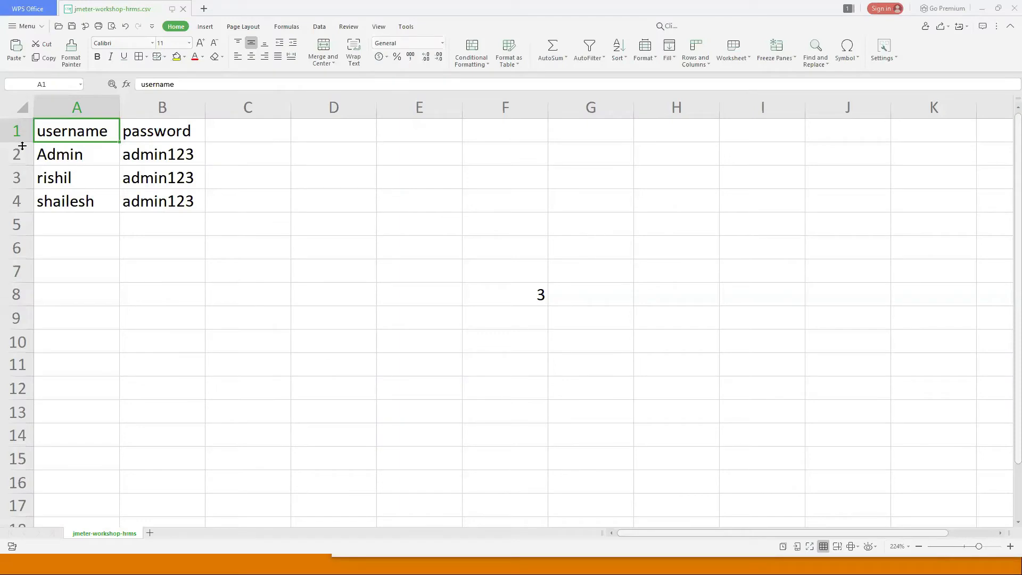
pyautogui.moveTo(22, 145); pyautogui.dragTo(25, 197)
pyautogui.click(14, 154)
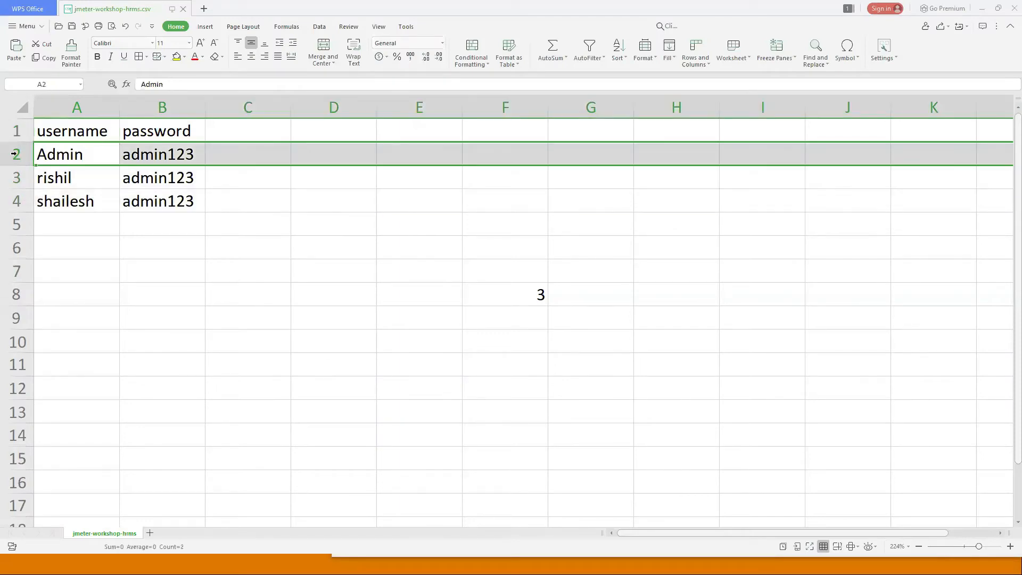
pyautogui.moveTo(16, 176); pyautogui.dragTo(20, 200)
pyautogui.click(253, 225)
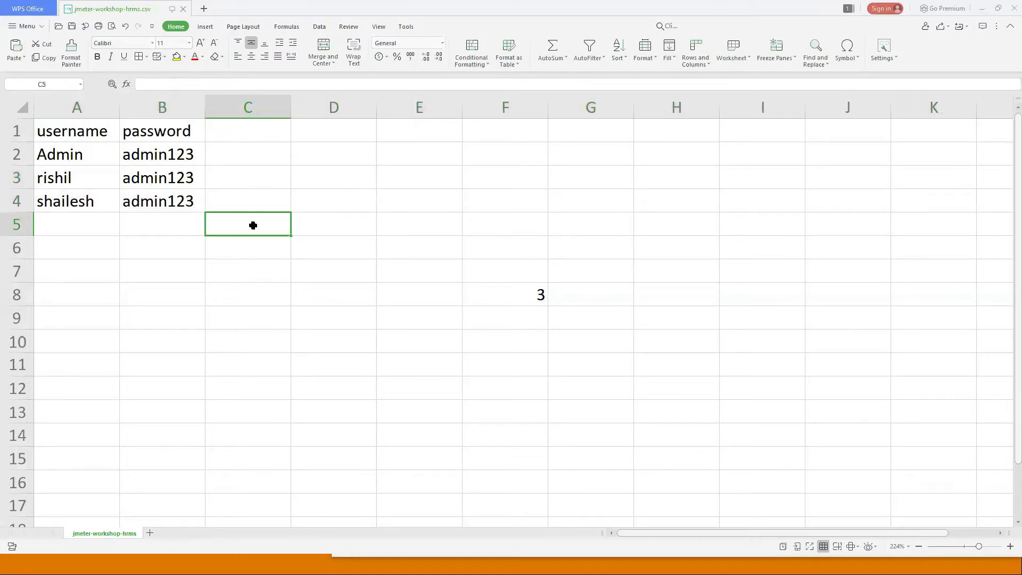
pyautogui.click(17, 182)
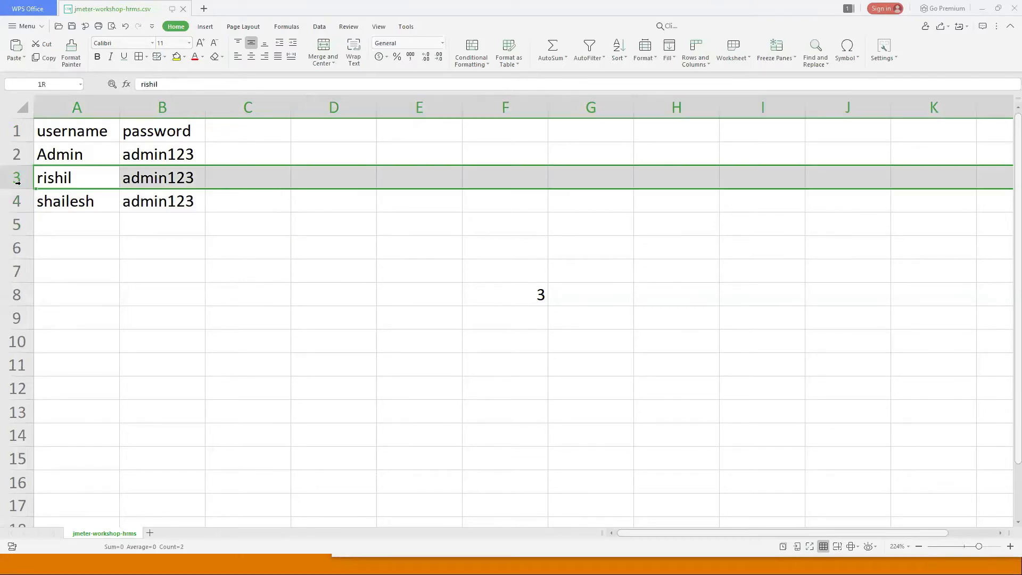
pyautogui.moveTo(17, 182); pyautogui.dragTo(16, 204)
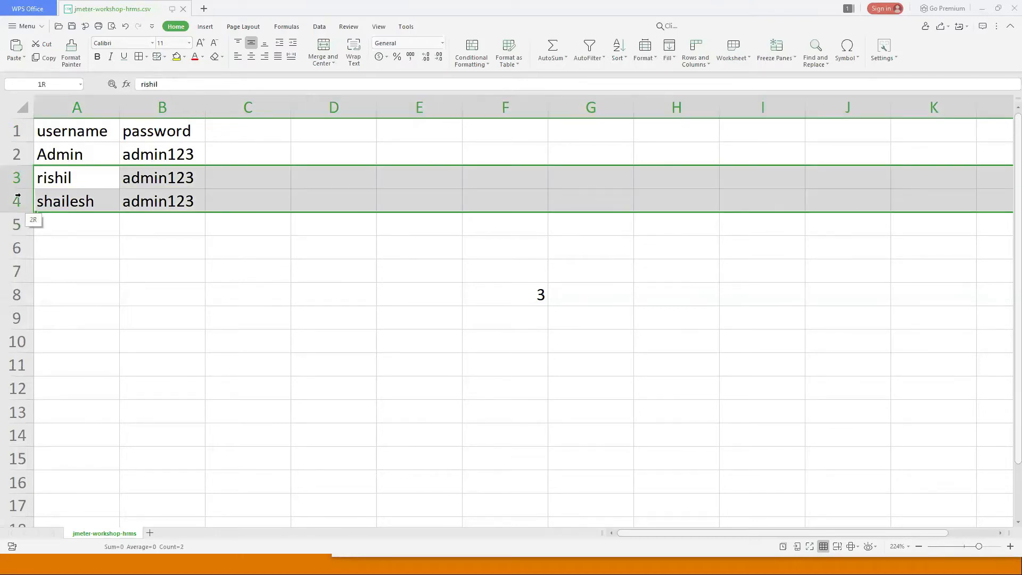
pyautogui.click(193, 207)
pyautogui.hotkey('alt', 'Tab')
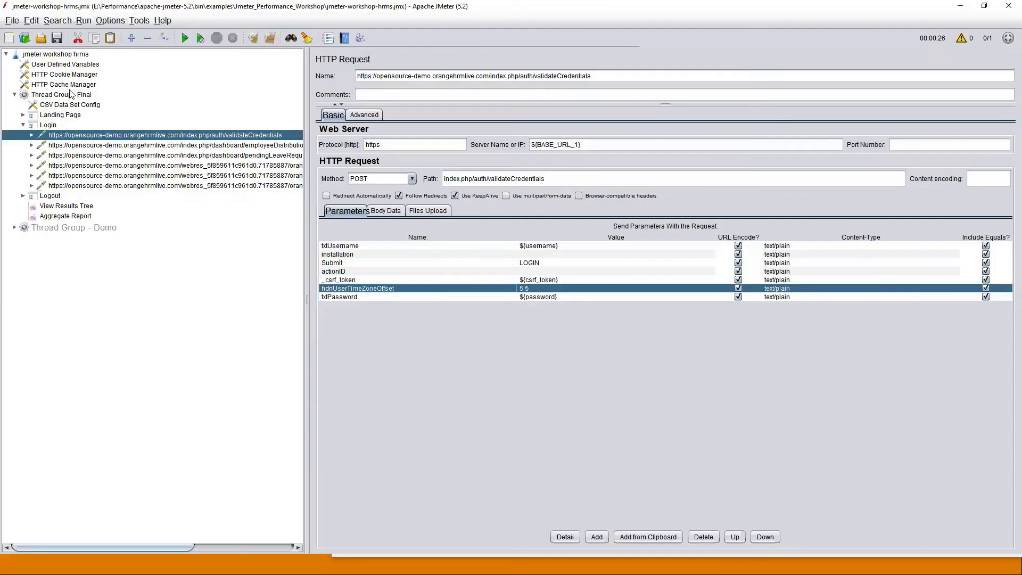
# Step: Set the number of threads (users) to 3 in Thread Group - Final
pyautogui.click(71, 94)
pyautogui.doubleClick(426, 174)
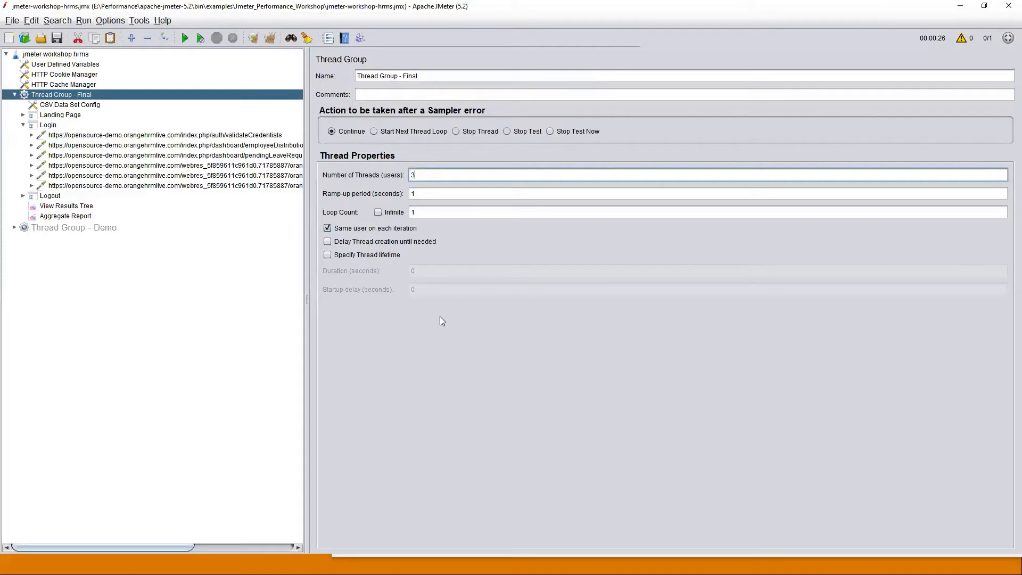
# Step: Open View Results Tree in Thread Group - Final, clear all earlier results, and run the test
pyautogui.click(91, 209)
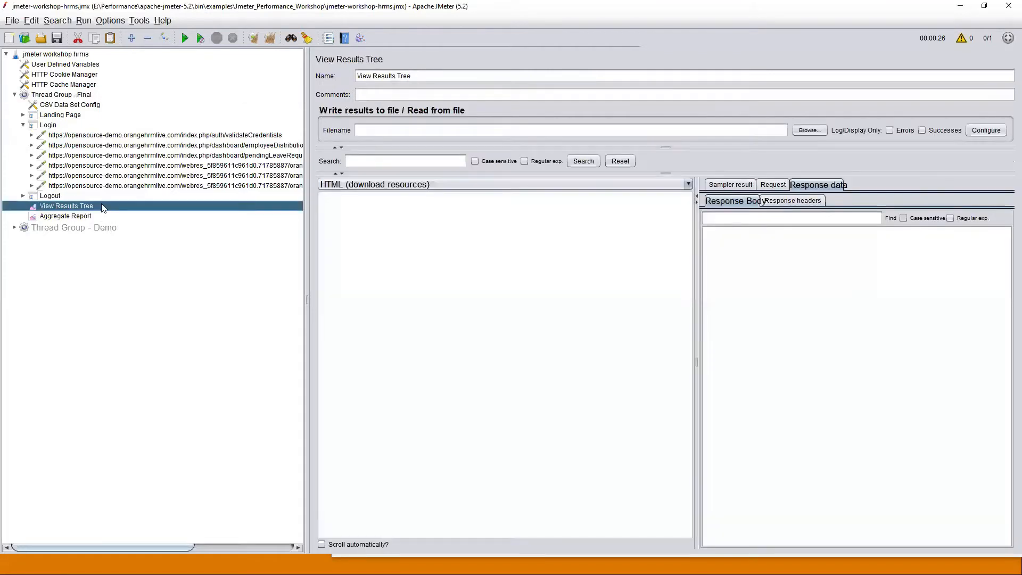
pyautogui.click(270, 37)
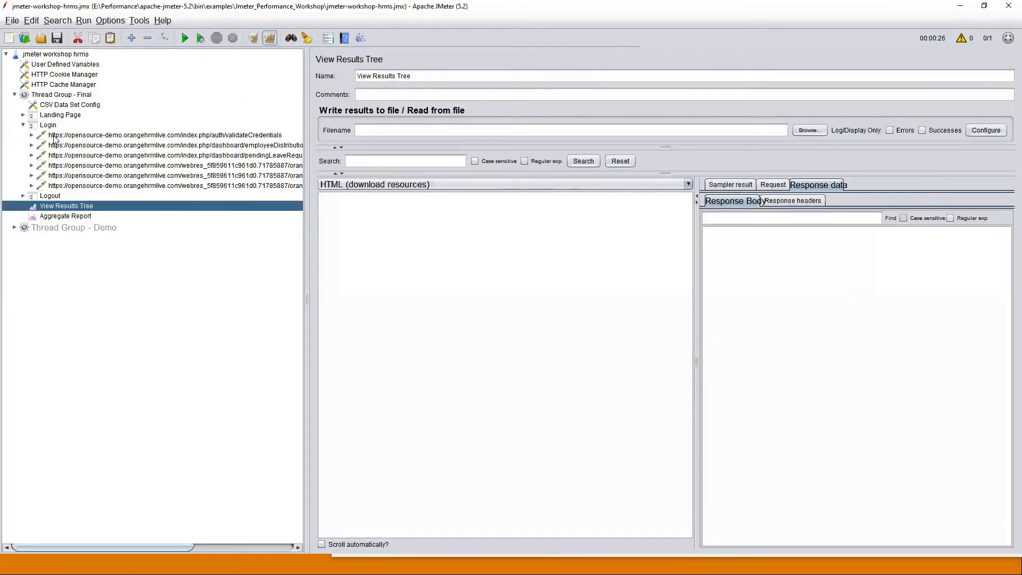
pyautogui.click(184, 37)
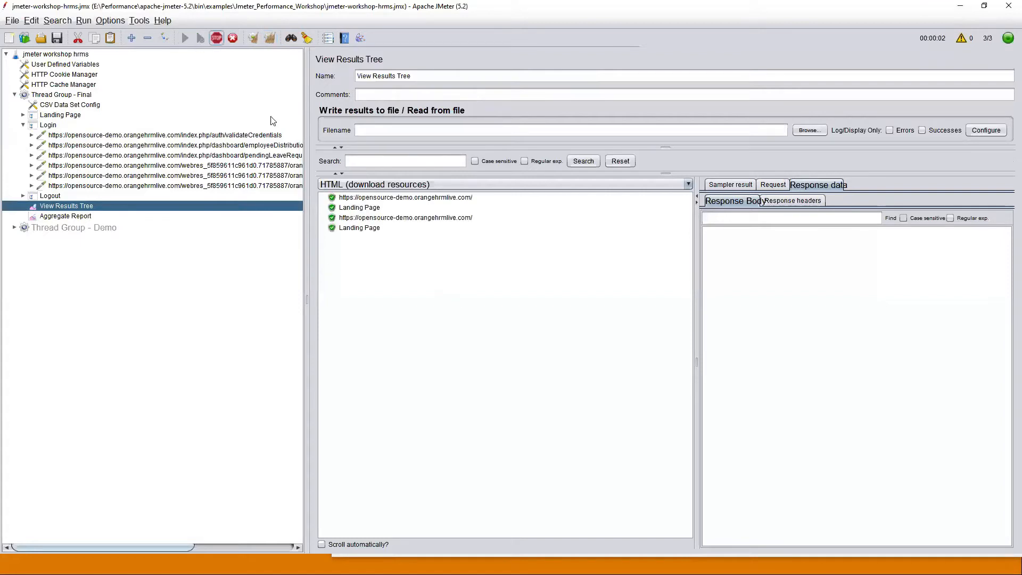
# Step: Enlarge the View Results Tree sample list with Windows Magnifier to examine the requests of the running test
pyautogui.press('super')
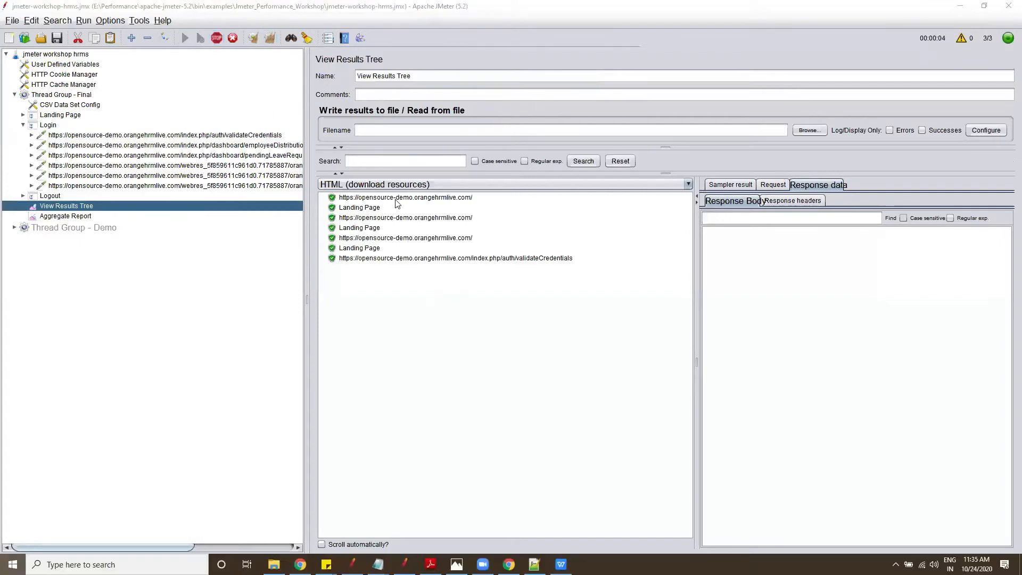
pyautogui.press('super')
pyautogui.press('super')
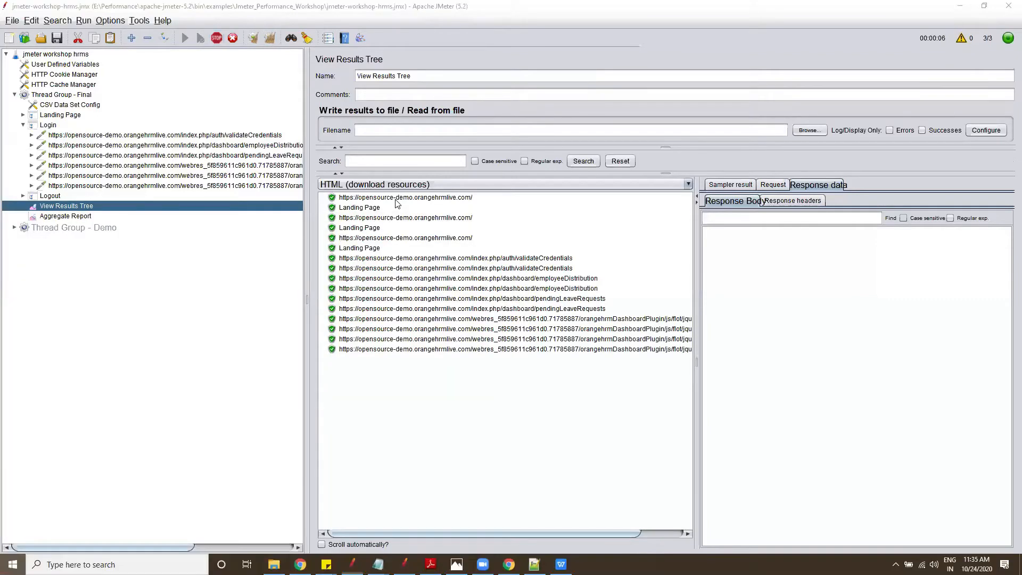
pyautogui.write('magn')
pyautogui.press('Return')
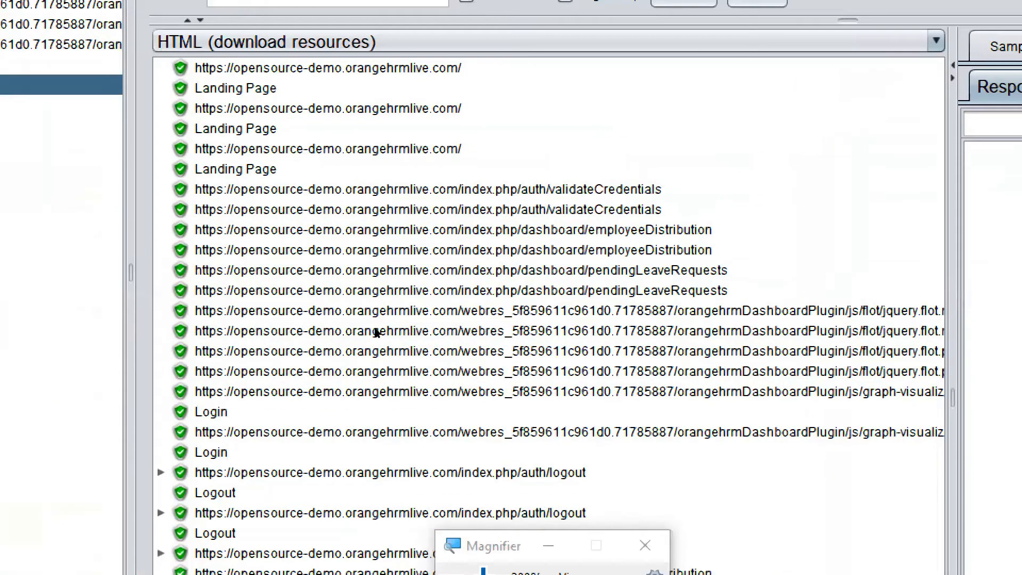
# Step: Examine the responses of the dashboard resource, Login, Logout and last validateCredentials samples in the results tree
pyautogui.click(257, 342)
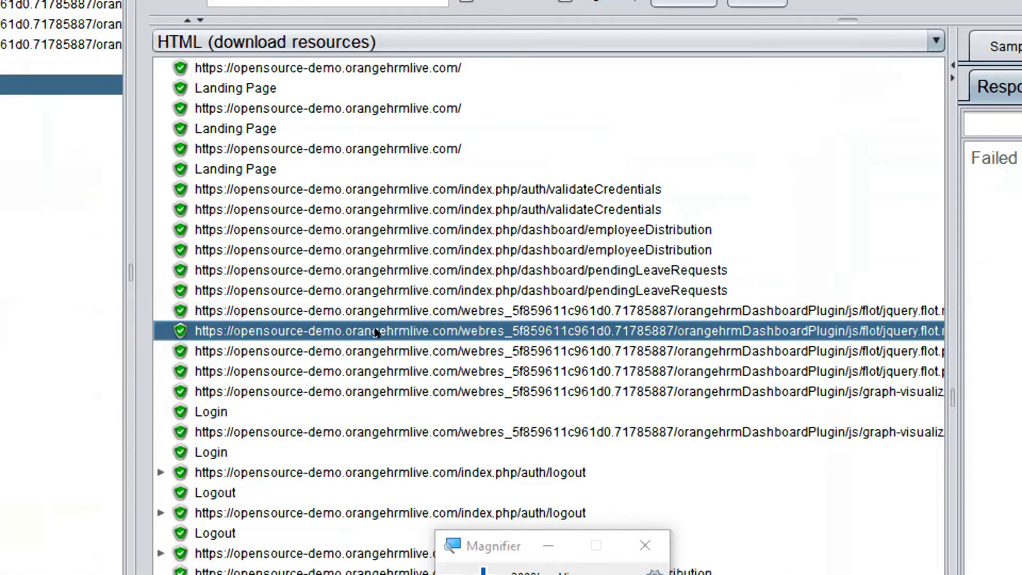
pyautogui.press('Down')
pyautogui.press('Down')
pyautogui.press('Down')
pyautogui.press('Down')
pyautogui.press('Down')
pyautogui.press('Down')
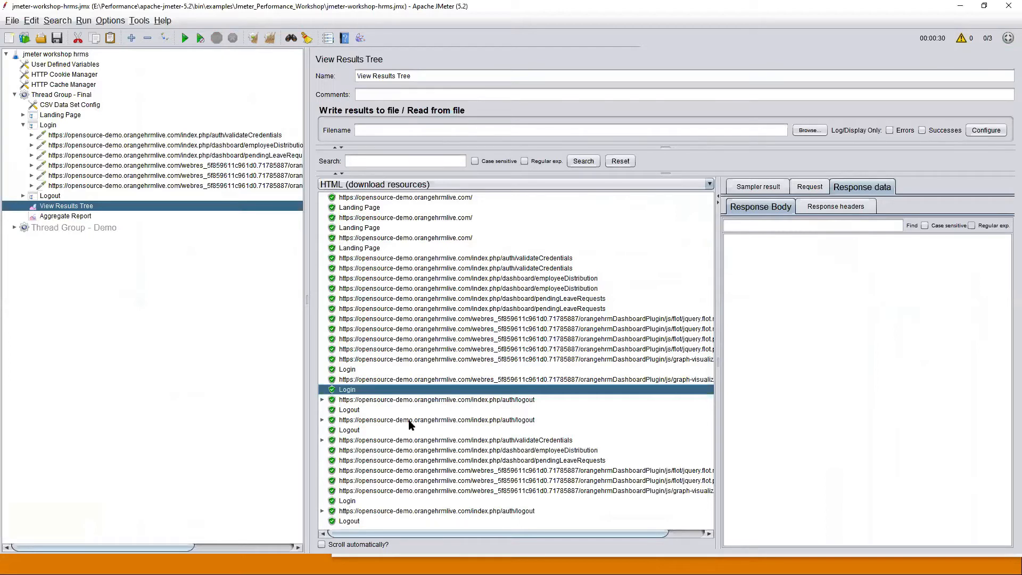
pyautogui.press('End')
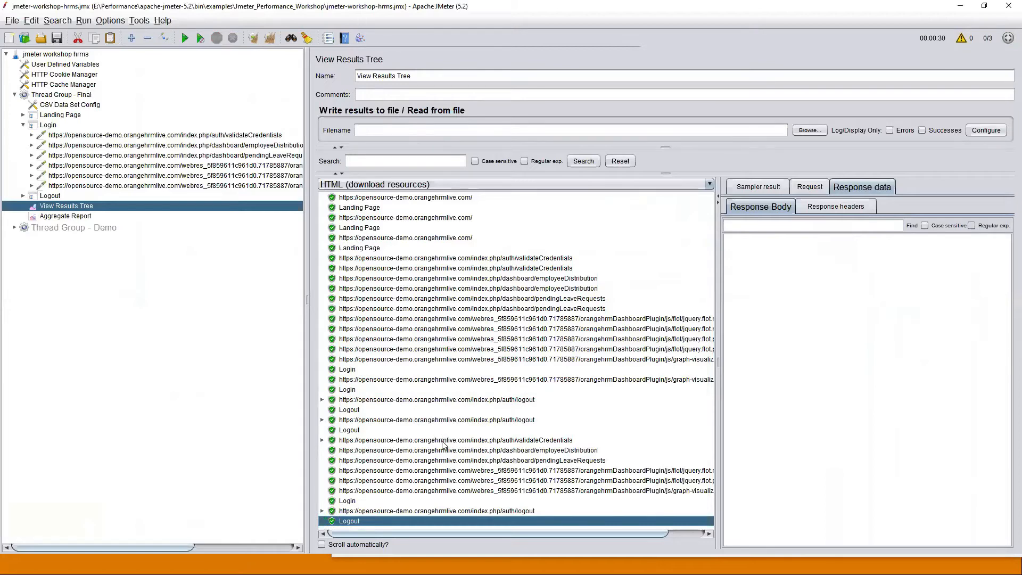
pyautogui.press('Up')
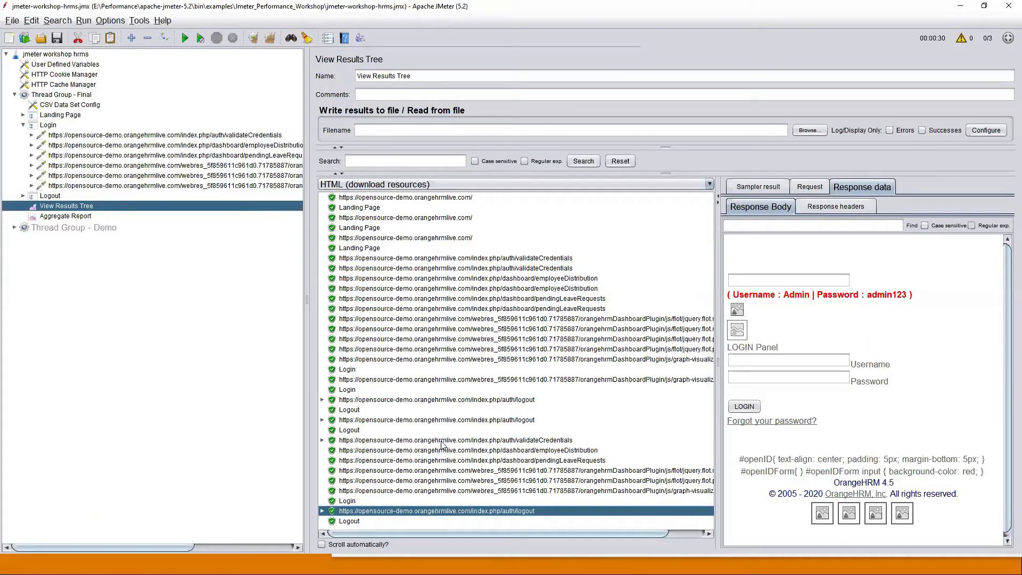
pyautogui.click(442, 440)
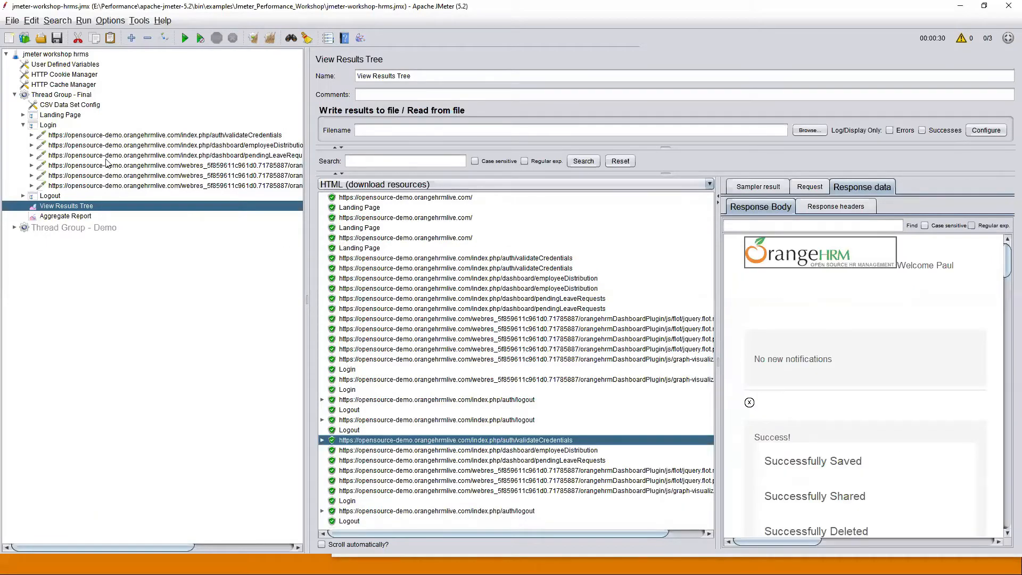
# Step: Check the CSV Data Set Config, then view the first validateCredentials response in a widened View Results Tree
pyautogui.click(65, 105)
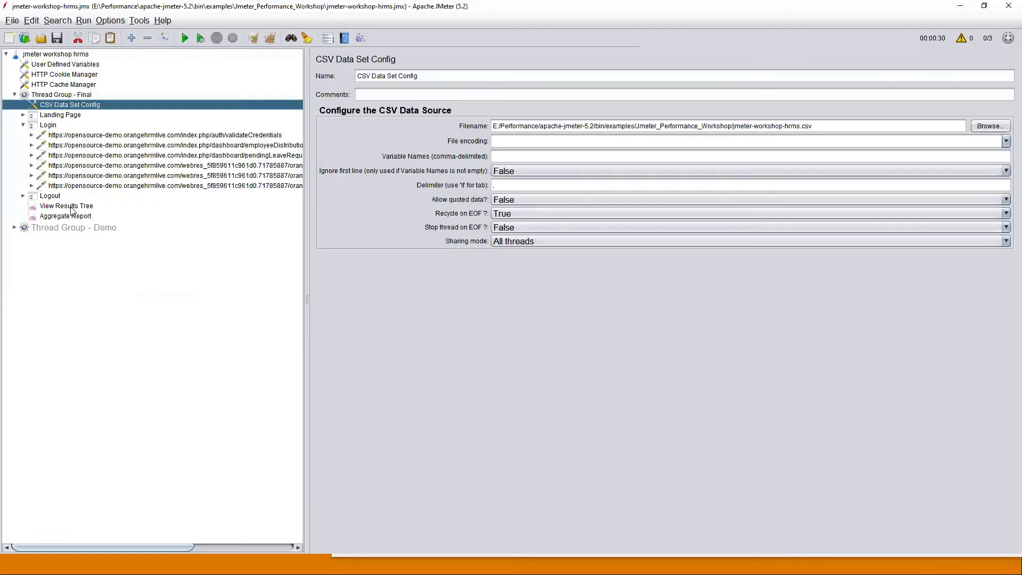
pyautogui.click(67, 207)
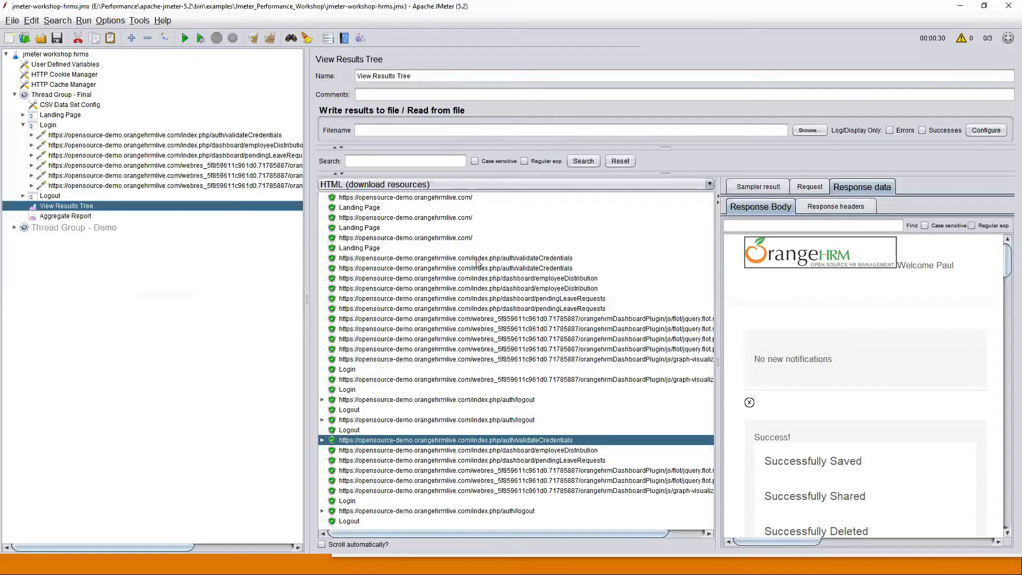
pyautogui.click(551, 259)
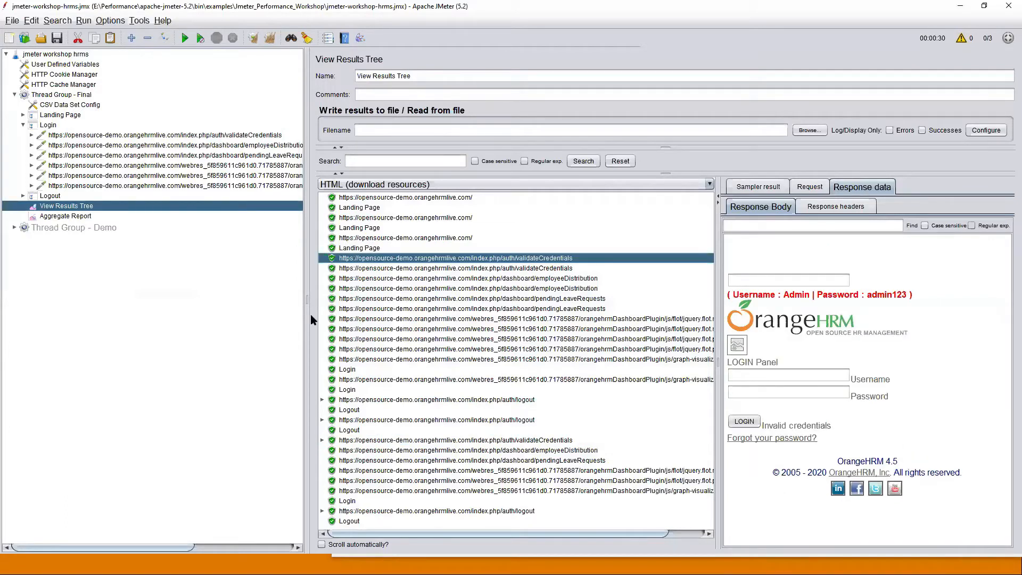
pyautogui.moveTo(308, 315); pyautogui.dragTo(134, 303)
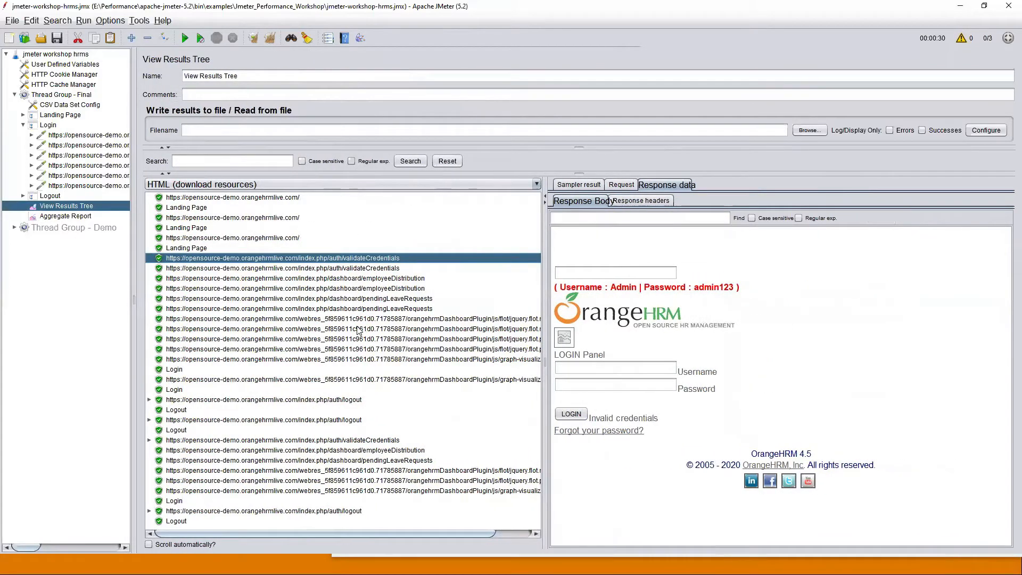
# Step: Magnify the screen and compare the response bodies of the three validateCredentials samples
pyautogui.press('super')
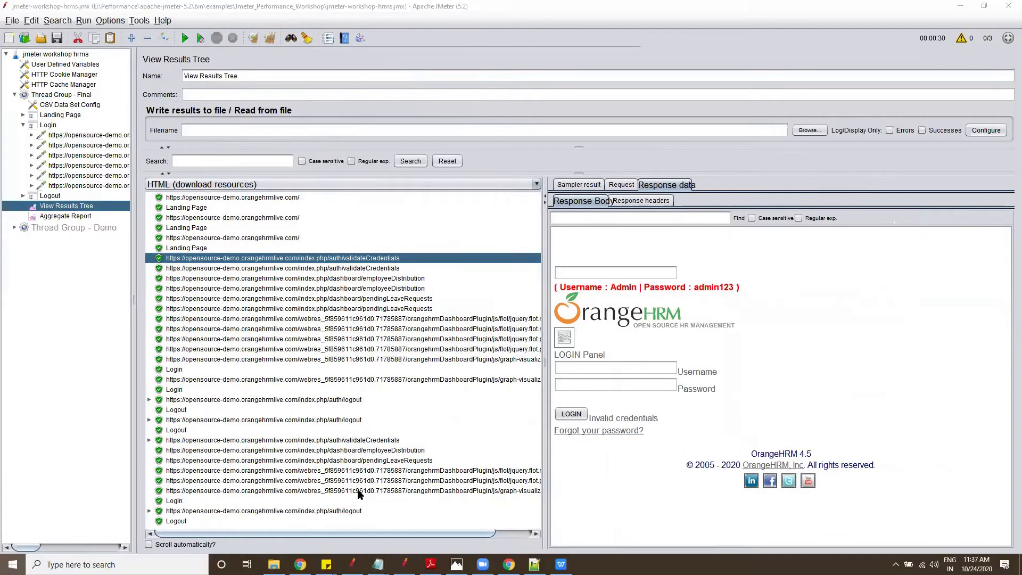
pyautogui.write('magn')
pyautogui.press('Return')
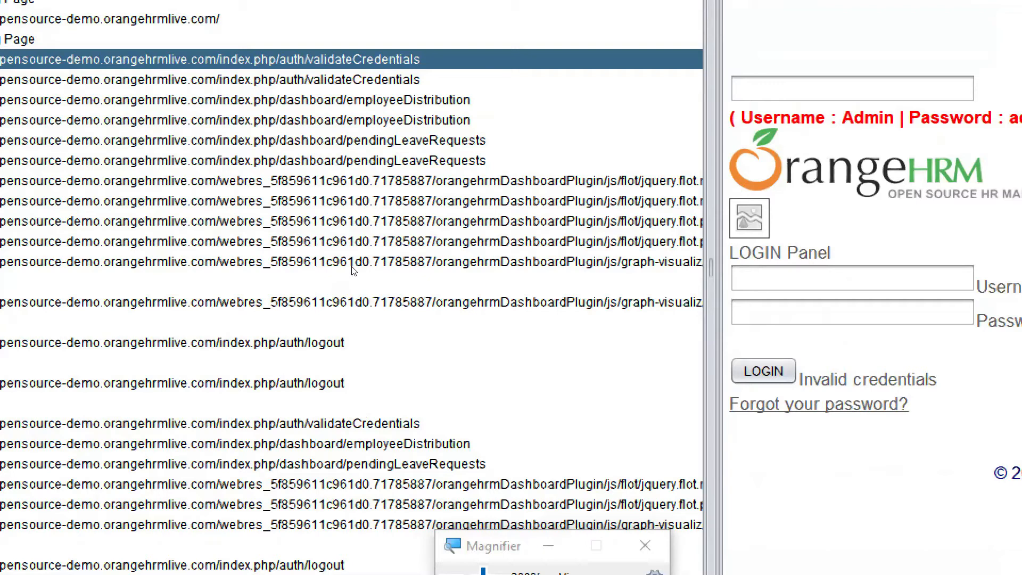
pyautogui.press('Down')
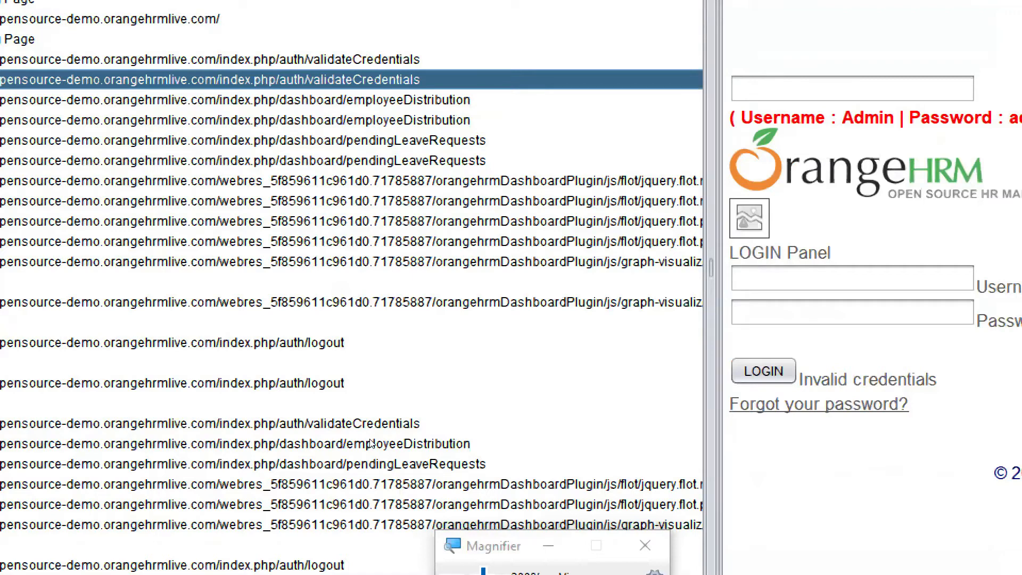
pyautogui.click(373, 426)
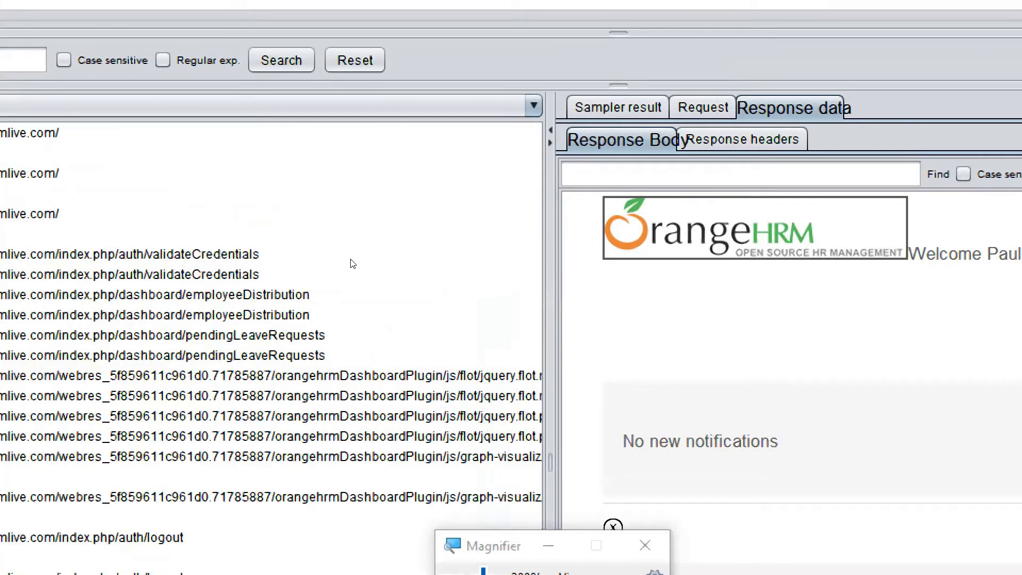
pyautogui.click(399, 256)
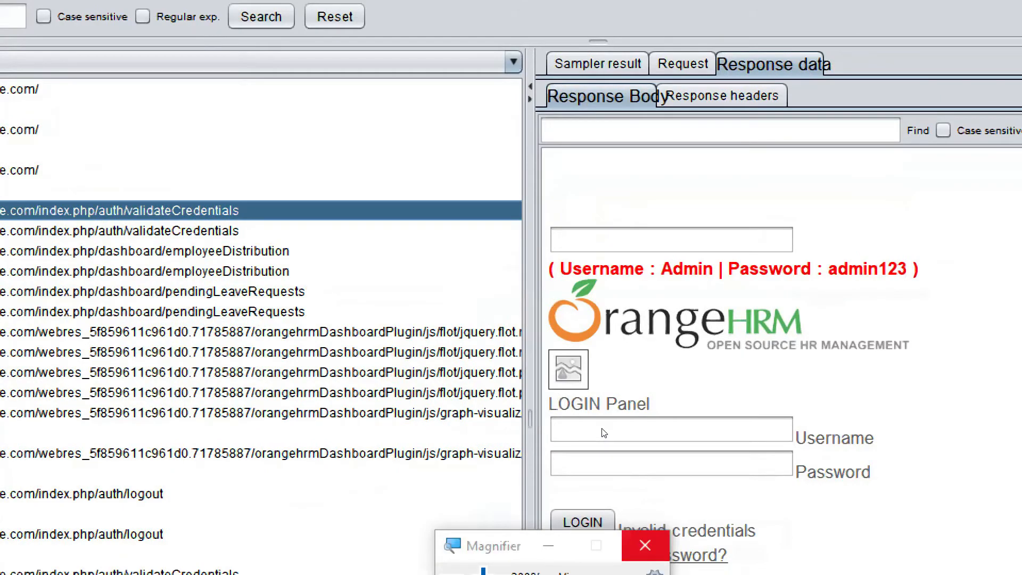
pyautogui.press('super+Escape')
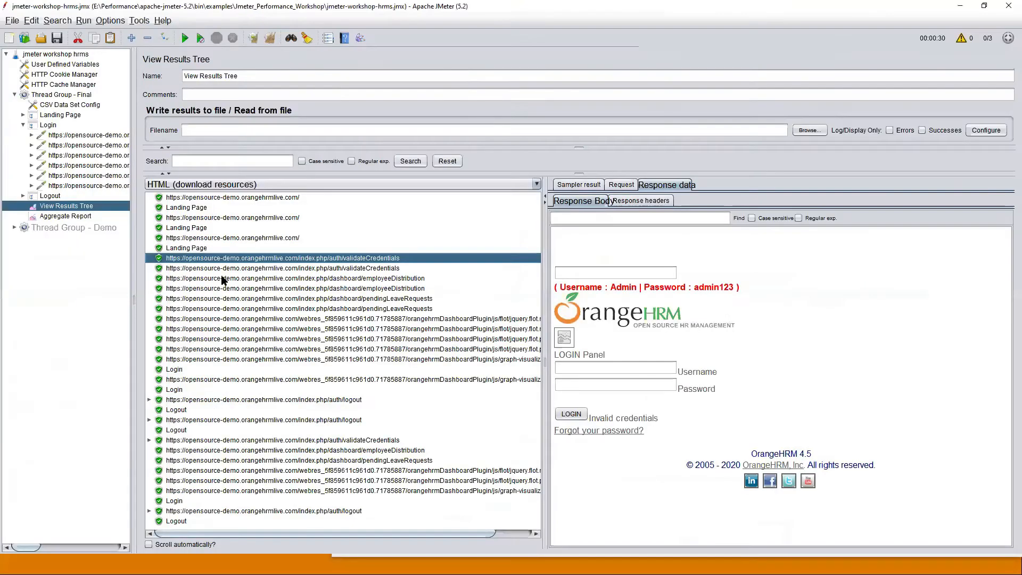
pyautogui.click(173, 273)
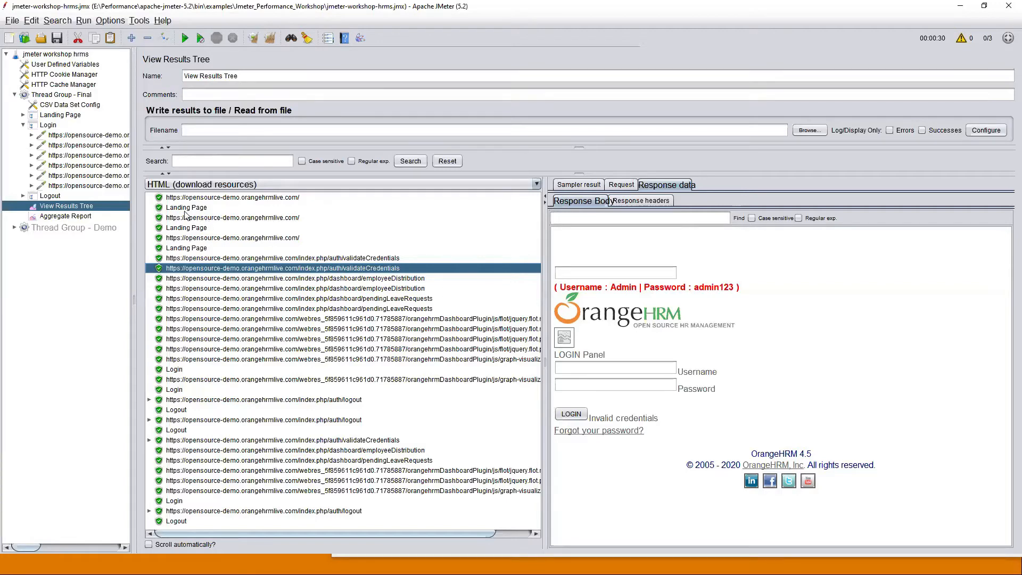
# Step: View the CSV Data Set Config, then switch to the workshop presentation and advance to the Jmeter Workload Model slide
pyautogui.click(69, 106)
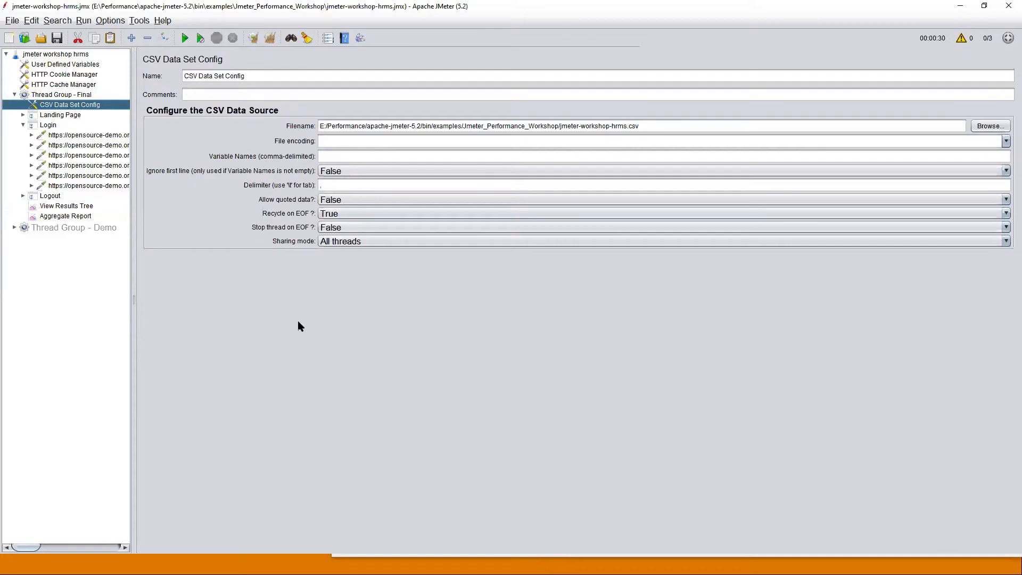
pyautogui.hotkey('alt', 'Tab')
pyautogui.hotkey('alt', 'Tab')
pyautogui.hotkey('alt', 'Tab')
pyautogui.hotkey('alt', 'Tab')
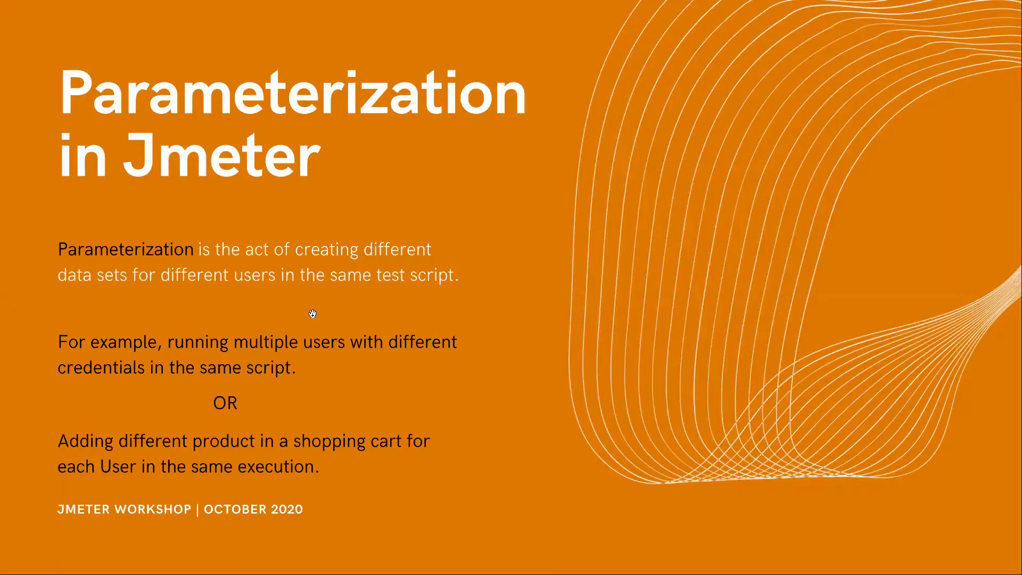
pyautogui.press('Right')
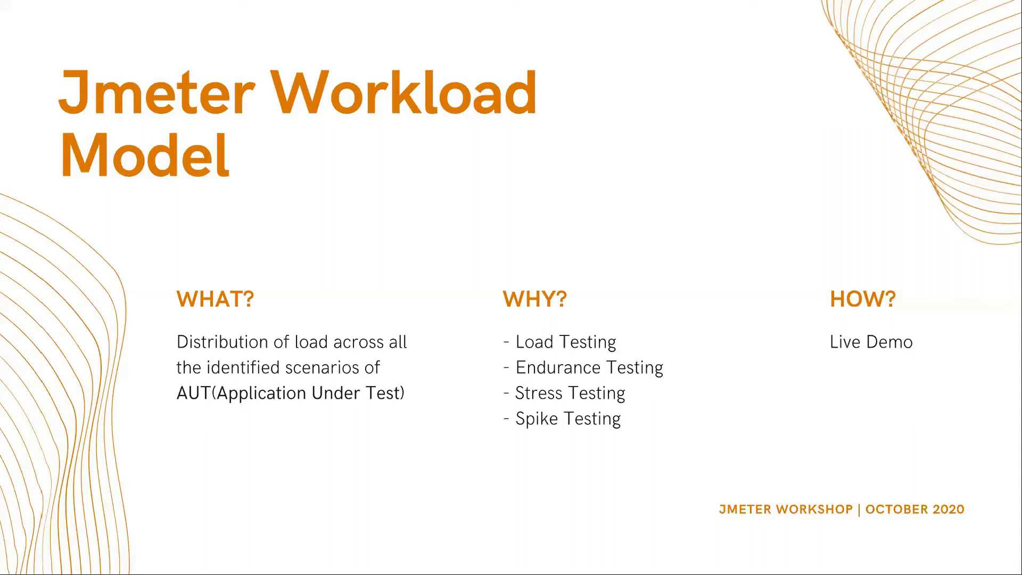
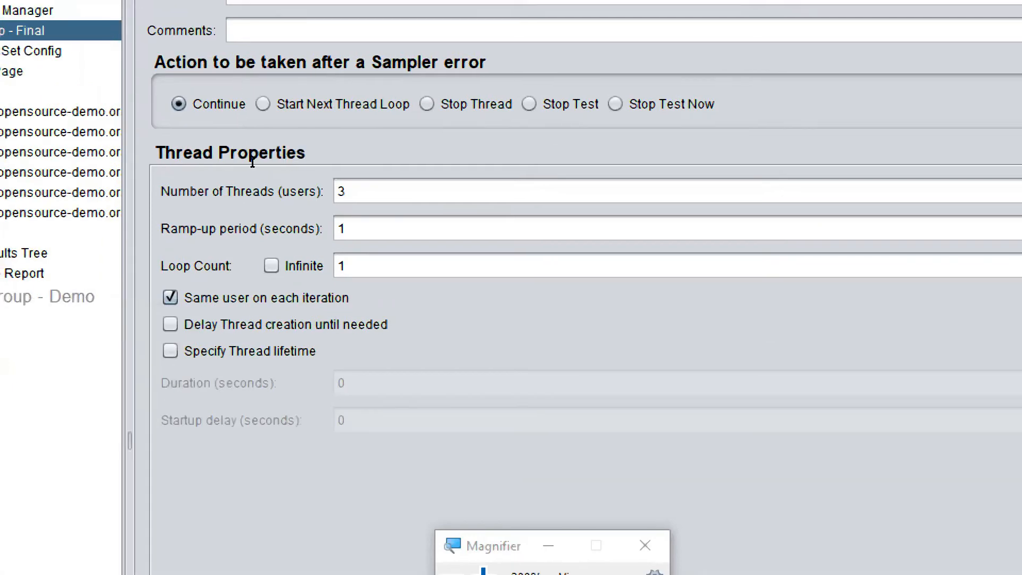
# Step: Set Thread Group - Final to 100 threads with a ramp-up period of 10 seconds
pyautogui.moveTo(263, 172); pyautogui.dragTo(226, 169)
pyautogui.write('1')
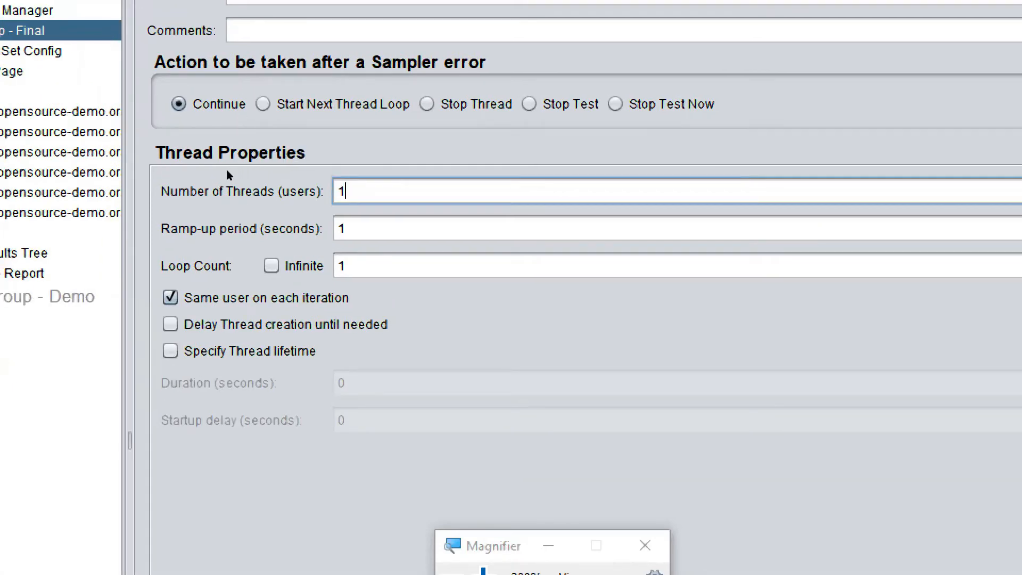
pyautogui.write('0000')
pyautogui.press('BackSpace')
pyautogui.press('BackSpace')
pyautogui.hotkey('ctrl', 'a')
pyautogui.press('Tab')
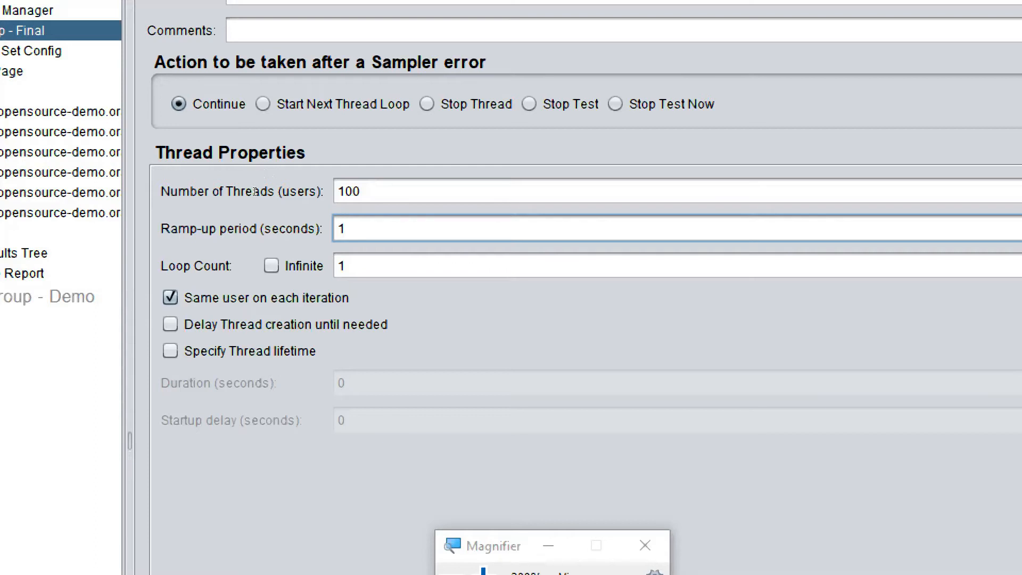
pyautogui.write('0')
# Step: Open a blank Notepad document, close the Magnifier and write "T -100" on the first line
pyautogui.press('super+r')
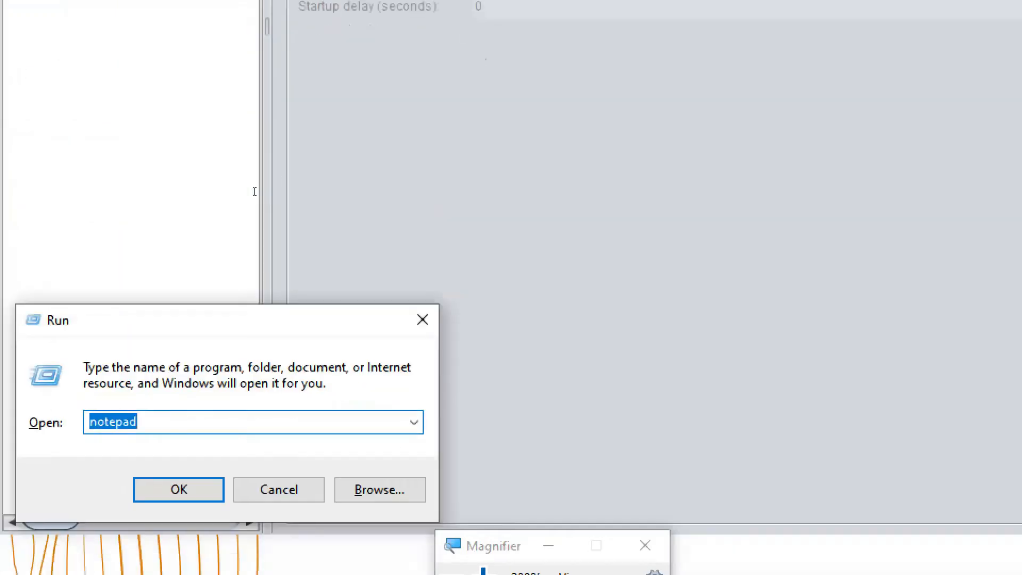
pyautogui.write('notepad')
pyautogui.press('Return')
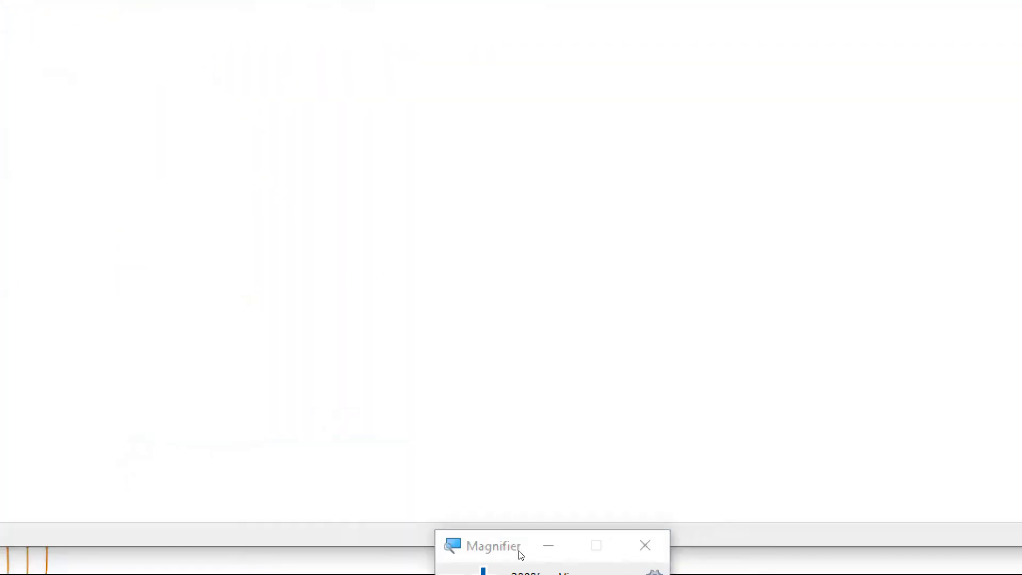
pyautogui.click(645, 545)
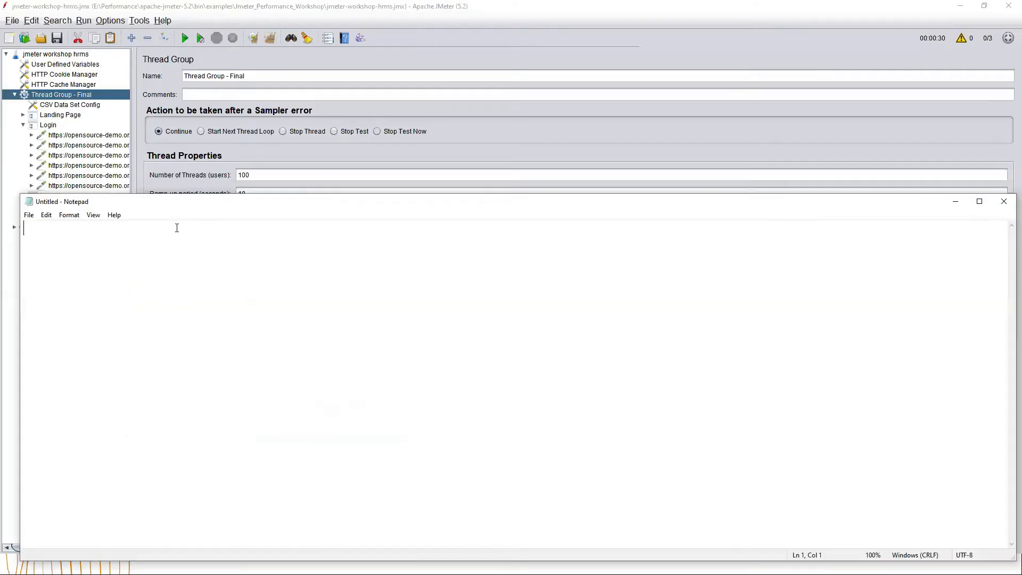
pyautogui.write('T -1')
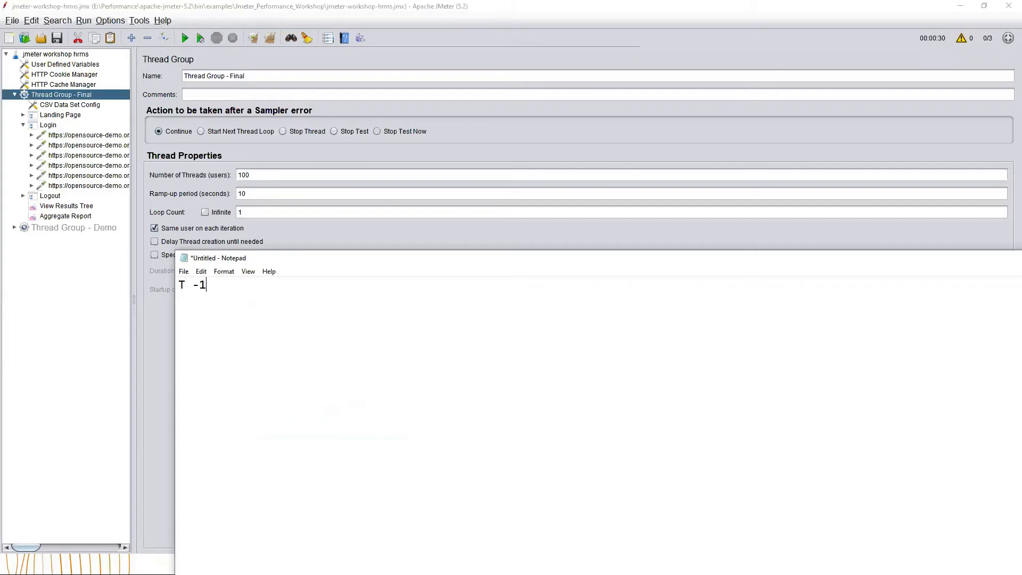
pyautogui.write('00')
# Step: Set the note's font size to 36
pyautogui.click(202, 272)
pyautogui.moveTo(223, 271)
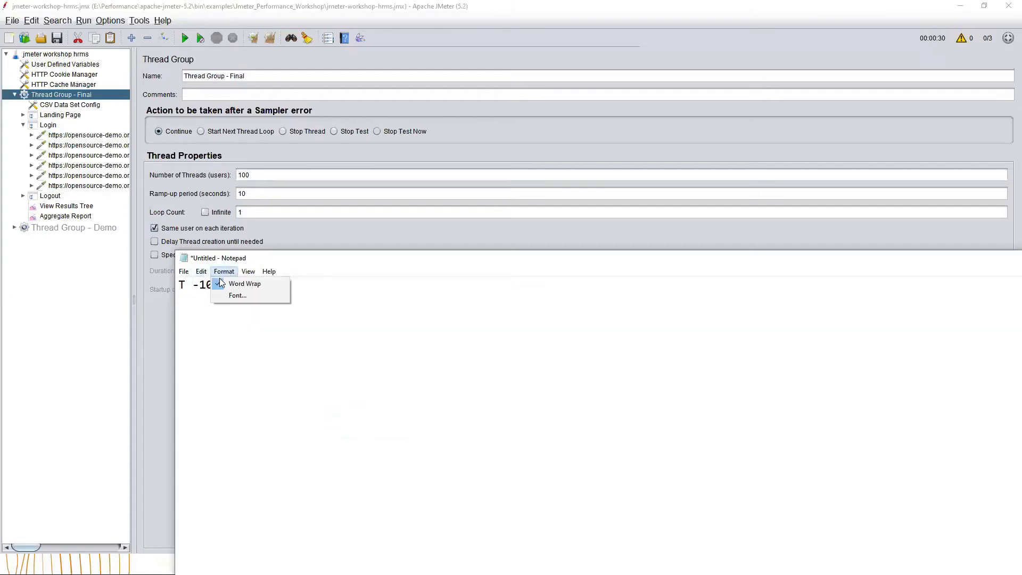
pyautogui.click(233, 295)
pyautogui.scroll(-1, 382, 389)
pyautogui.click(383, 379)
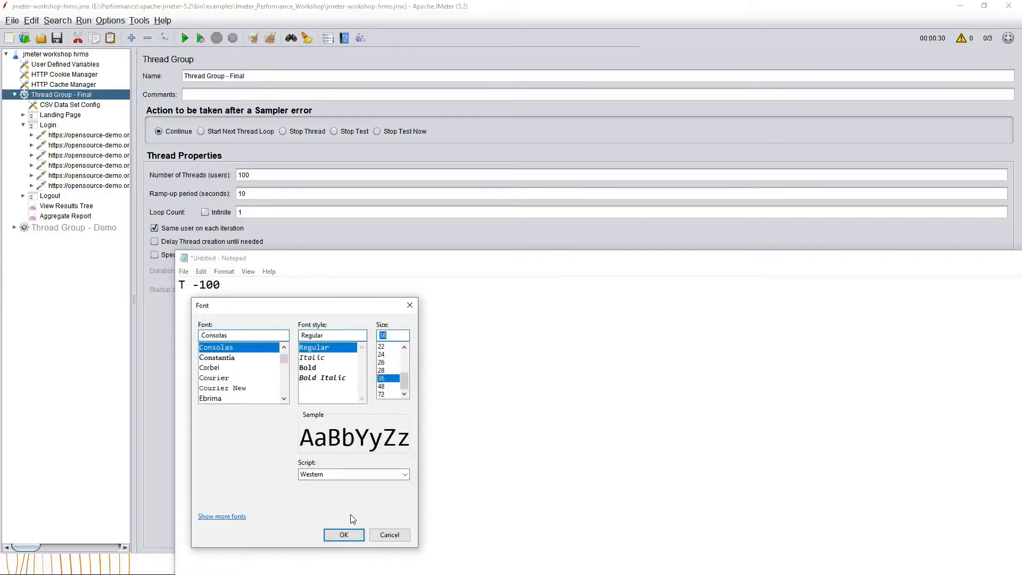
pyautogui.click(345, 534)
# Step: Add the line "R - 50" to the note and move its window clear of the thread group settings
pyautogui.press('Return')
pyautogui.write('R - ')
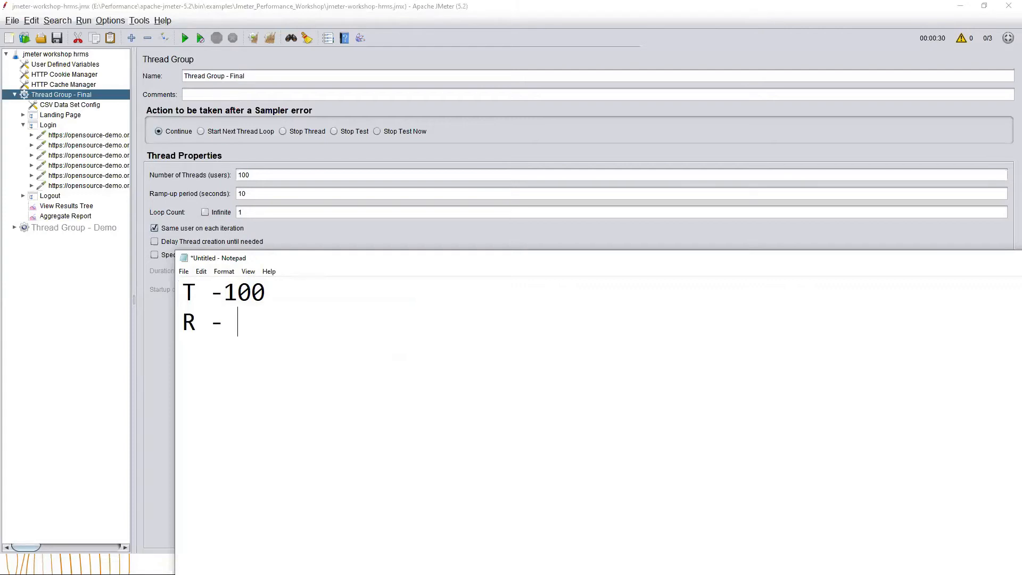
pyautogui.write('50')
pyautogui.moveTo(330, 263); pyautogui.dragTo(435, 312)
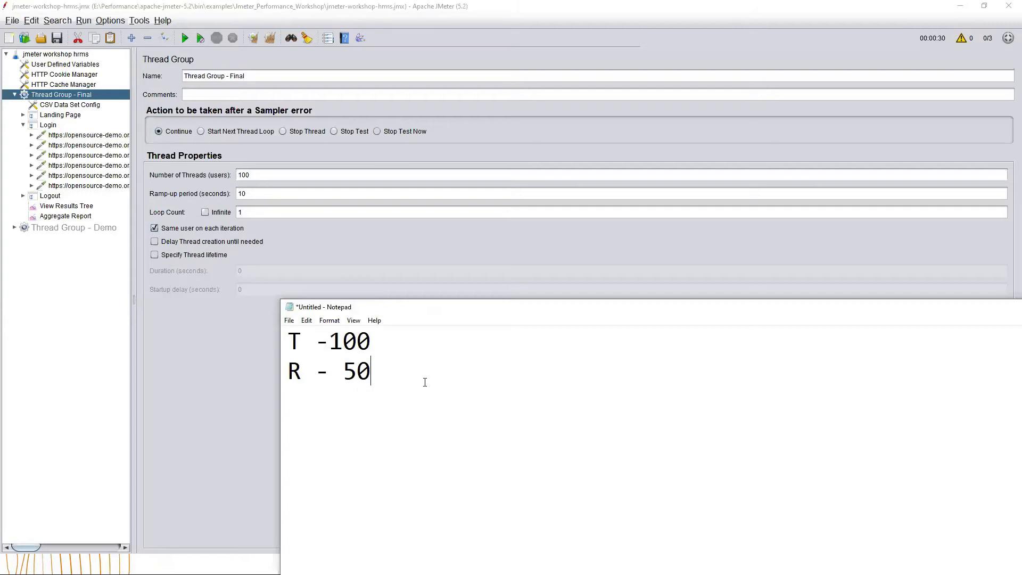
# Step: Below a blank line in the note, write "Within 50 seconds all your 100 users will start th"
pyautogui.press('Return')
pyautogui.press('Return')
pyautogui.write('Within 5')
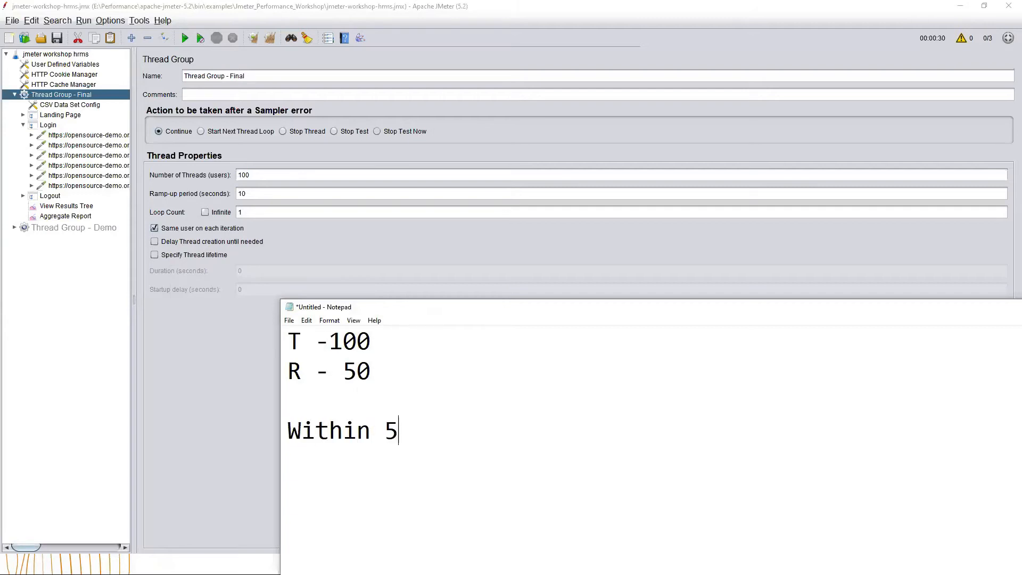
pyautogui.write('0 secon')
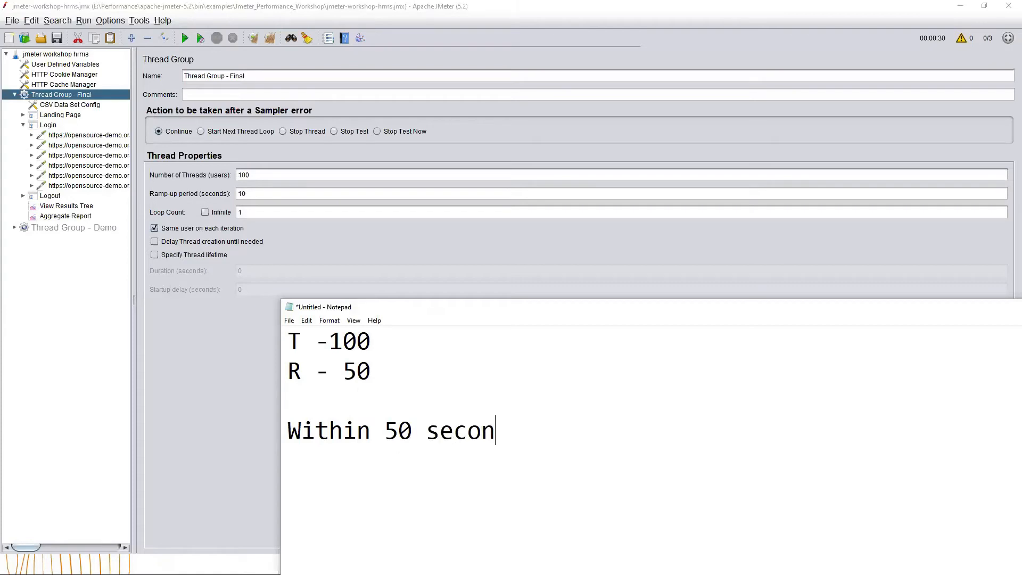
pyautogui.write('ds all ')
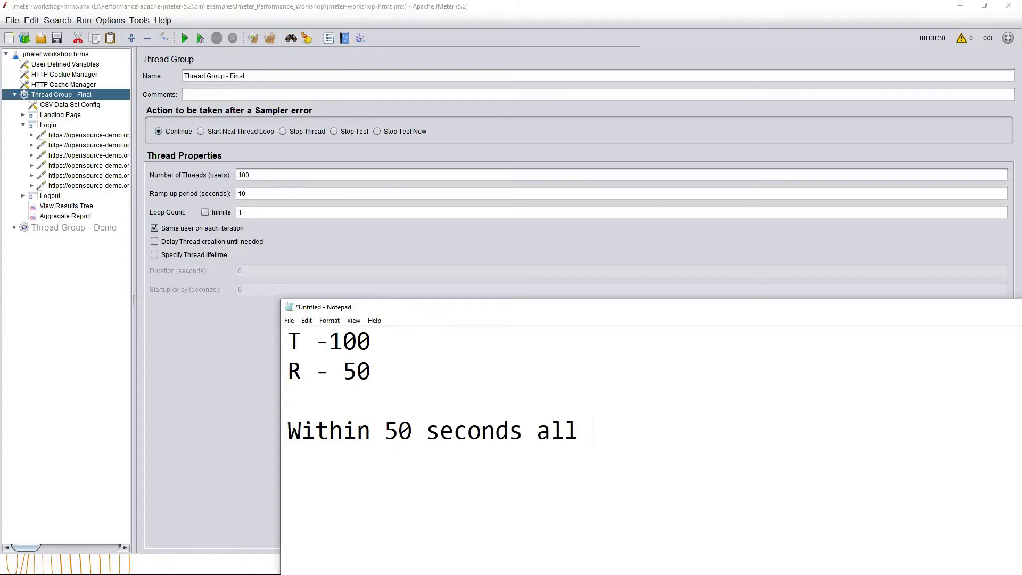
pyautogui.write('your 100 usere')
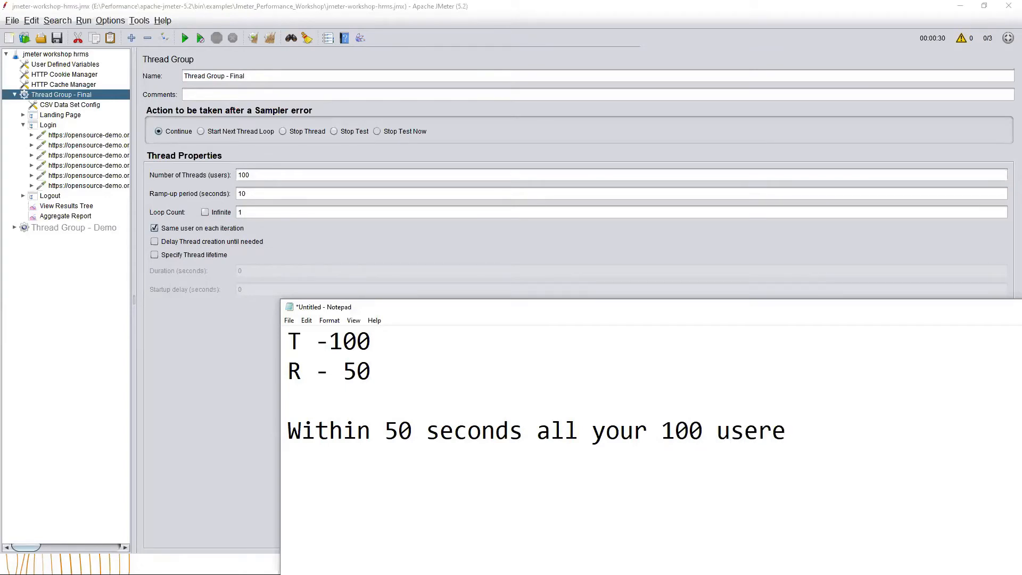
pyautogui.press('BackSpace')
pyautogui.write('s will sta')
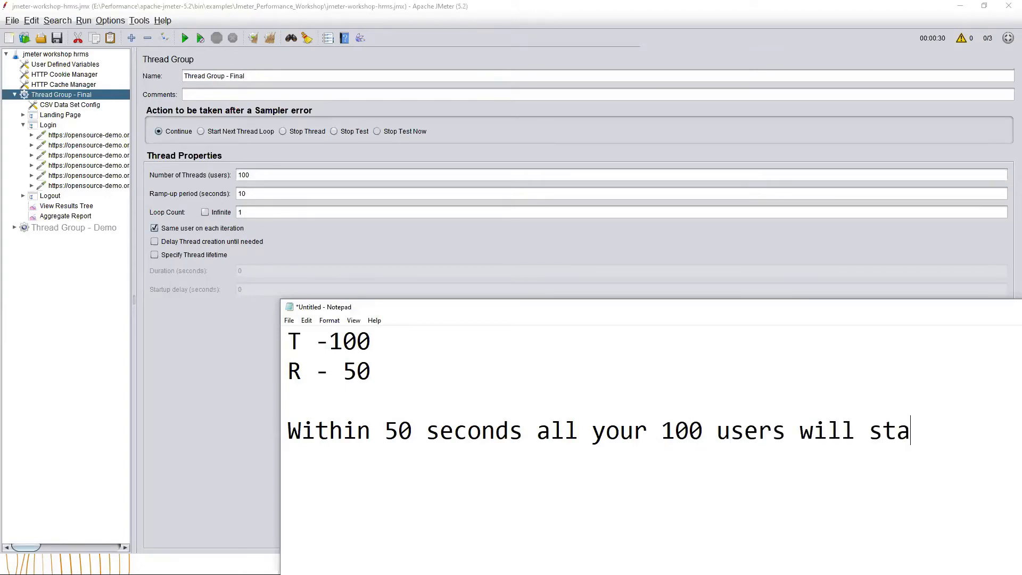
pyautogui.write('rt the e')
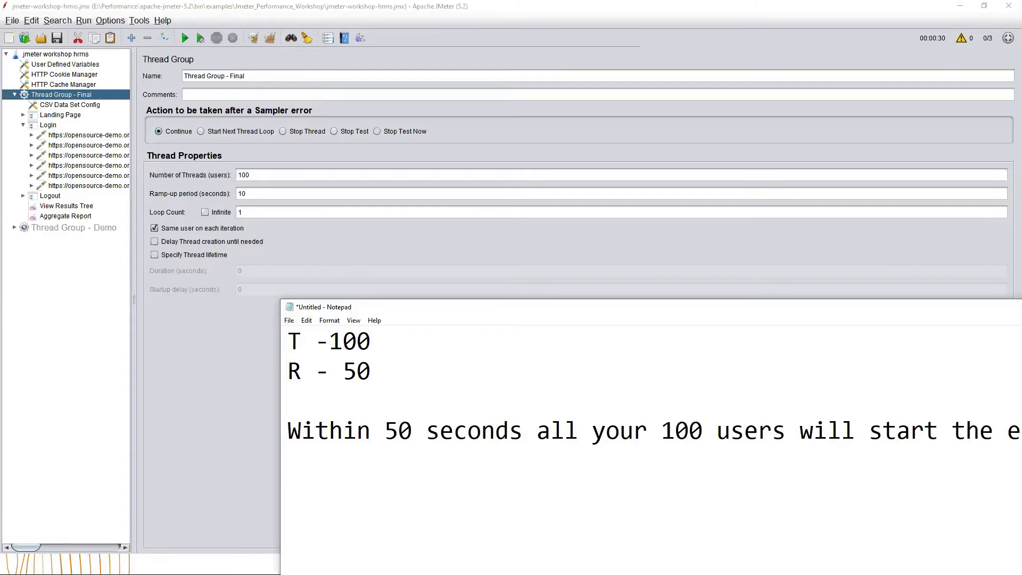
pyautogui.press('BackSpace')
pyautogui.press('BackSpace')
pyautogui.press('BackSpace')
# Step: Highlight the thread count and ramp-up lines in the note and move its window further clear of the thread group settings
pyautogui.moveTo(373, 371); pyautogui.dragTo(343, 371)
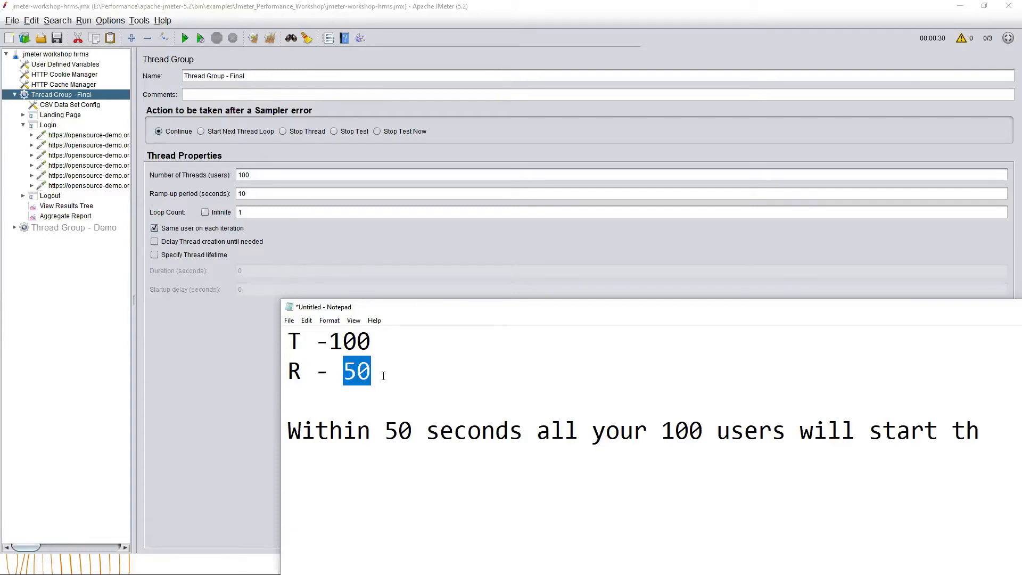
pyautogui.click(387, 357)
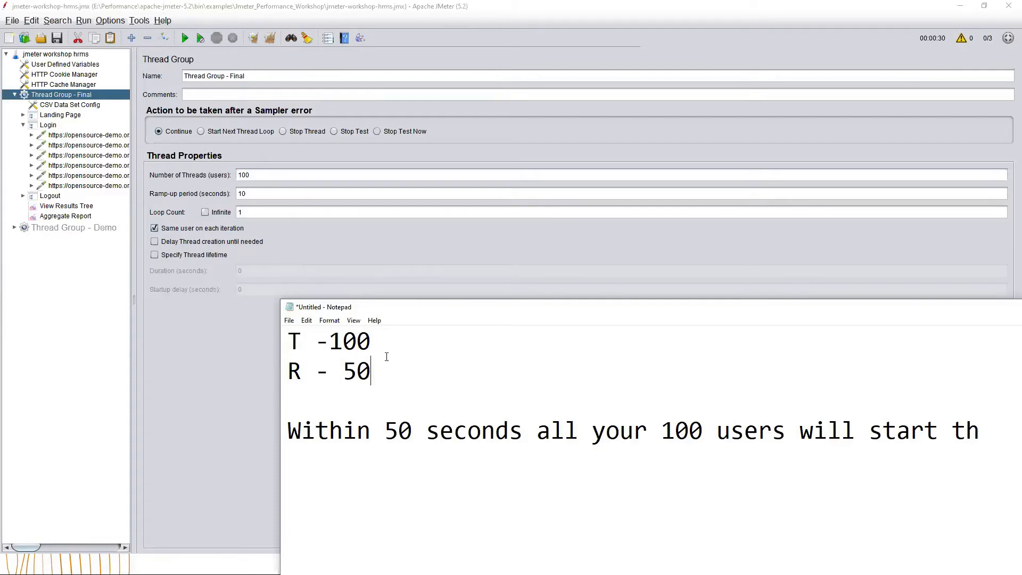
pyautogui.moveTo(386, 366); pyautogui.dragTo(287, 371)
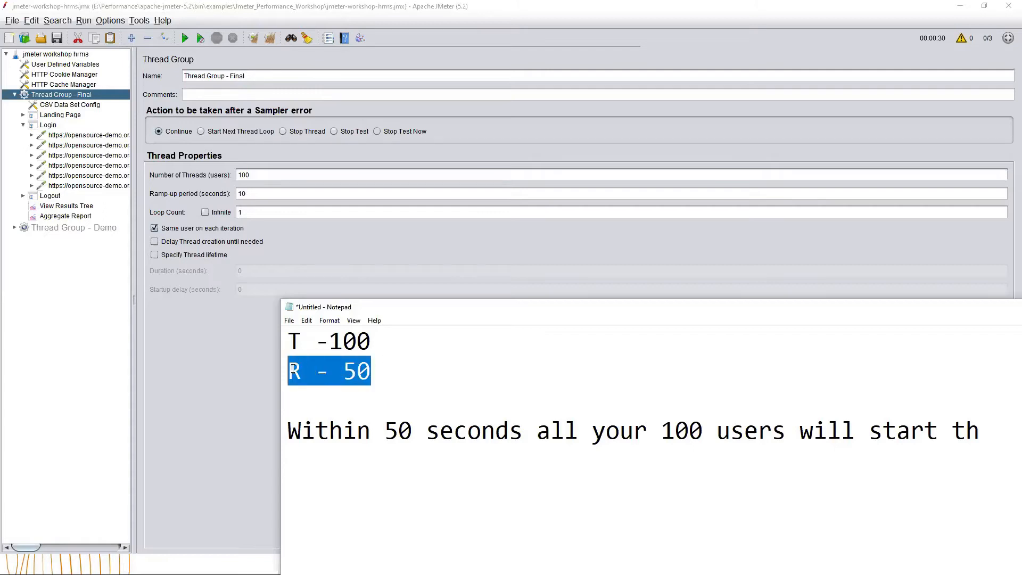
pyautogui.click(398, 367)
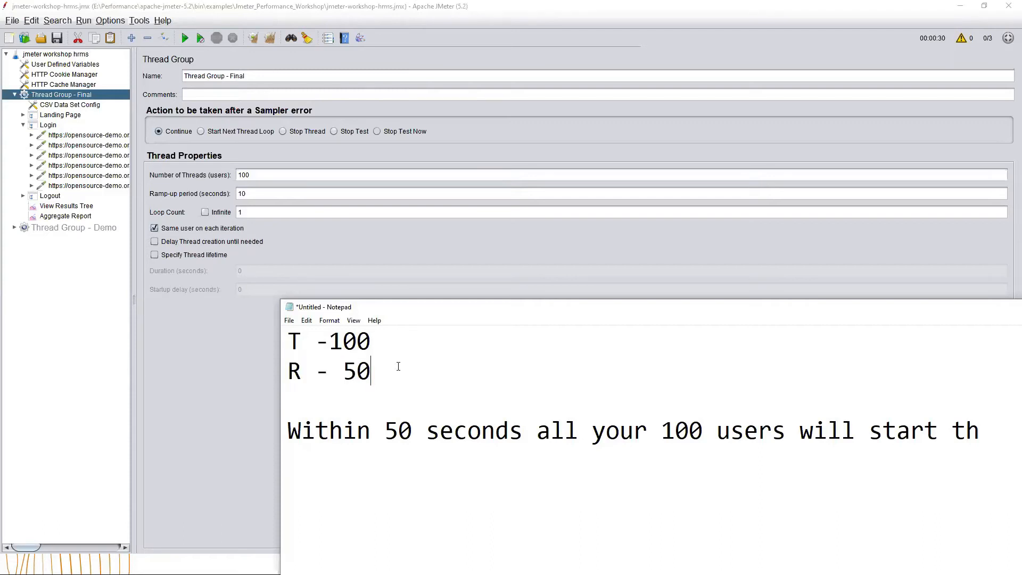
pyautogui.moveTo(373, 373); pyautogui.dragTo(343, 372)
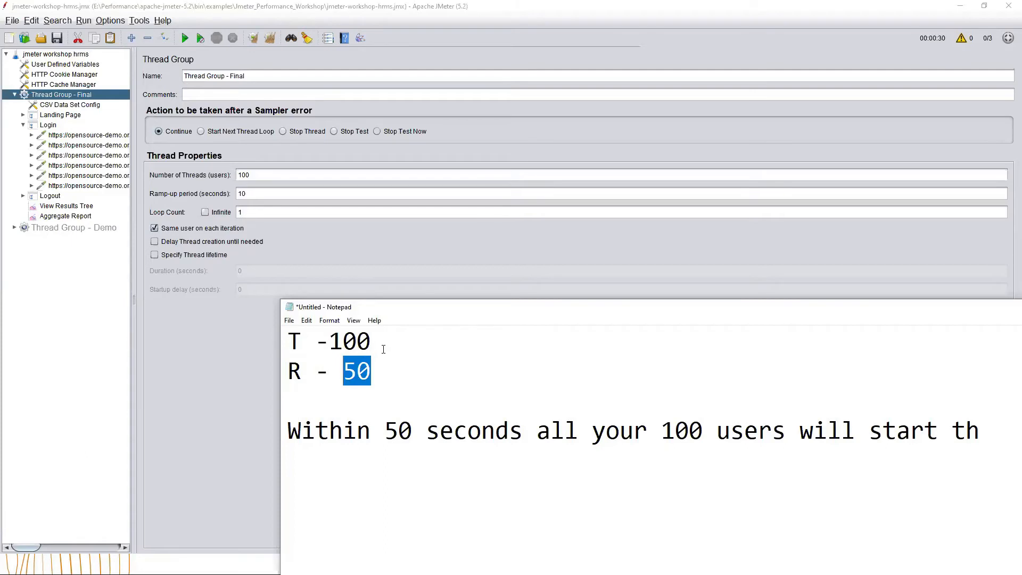
pyautogui.click(364, 341)
pyautogui.moveTo(371, 340); pyautogui.dragTo(344, 341)
pyautogui.click(373, 367)
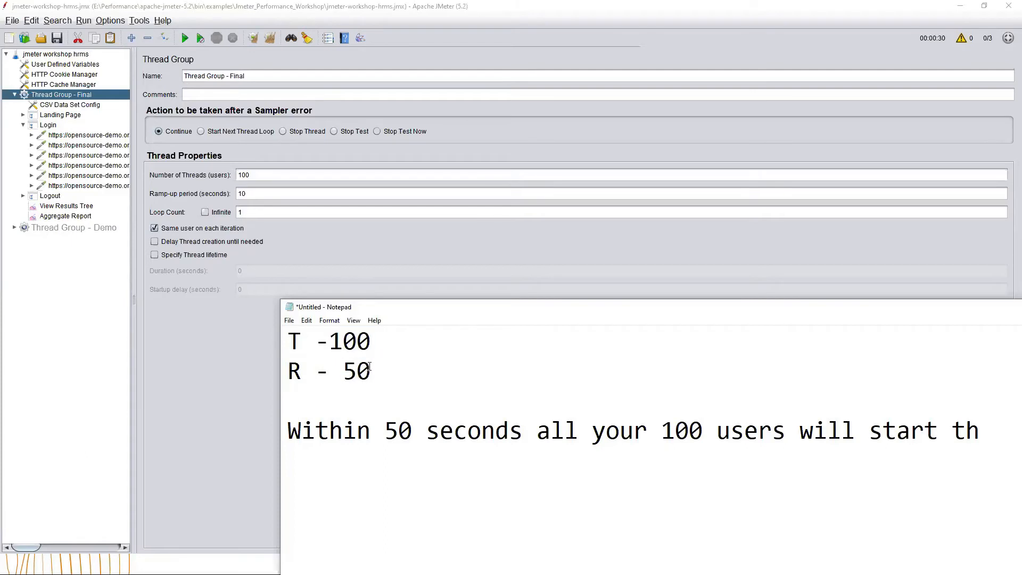
pyautogui.moveTo(372, 370); pyautogui.dragTo(290, 336)
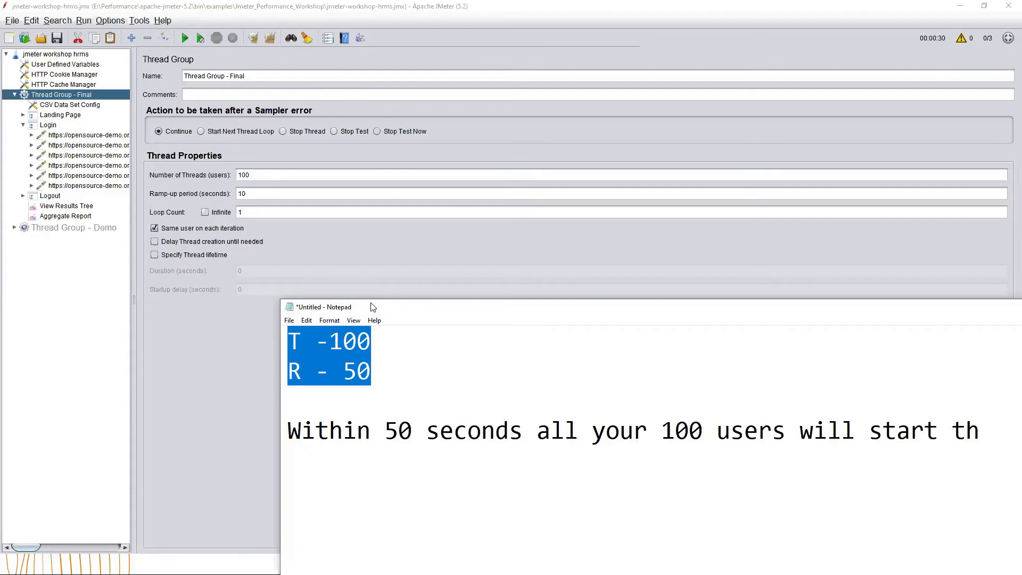
pyautogui.moveTo(378, 309); pyautogui.dragTo(498, 298)
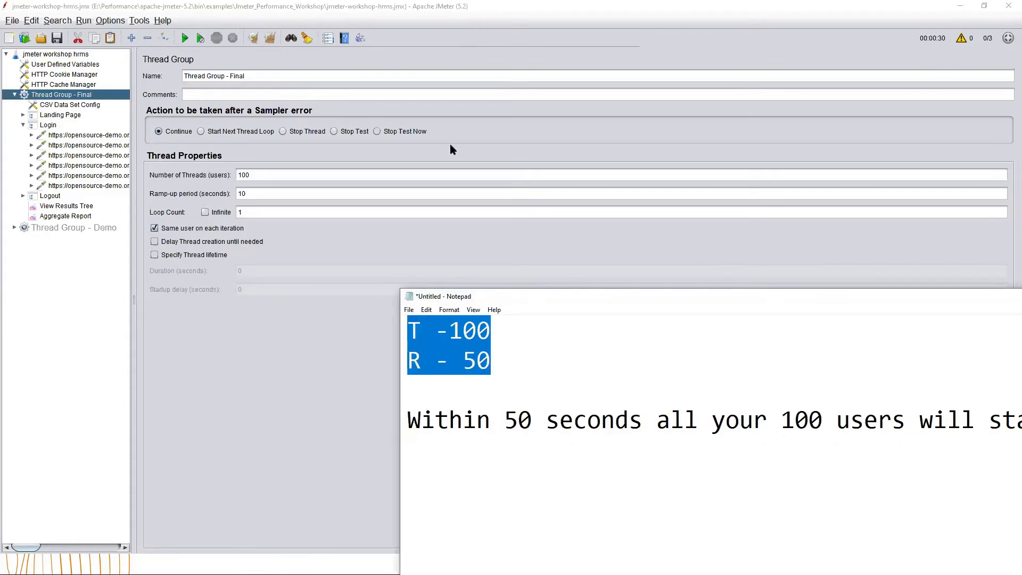
# Step: Switch to JMeter, magnify the view, widen the test plan tree and expand the Landing Page and Logout controllers
pyautogui.click(284, 341)
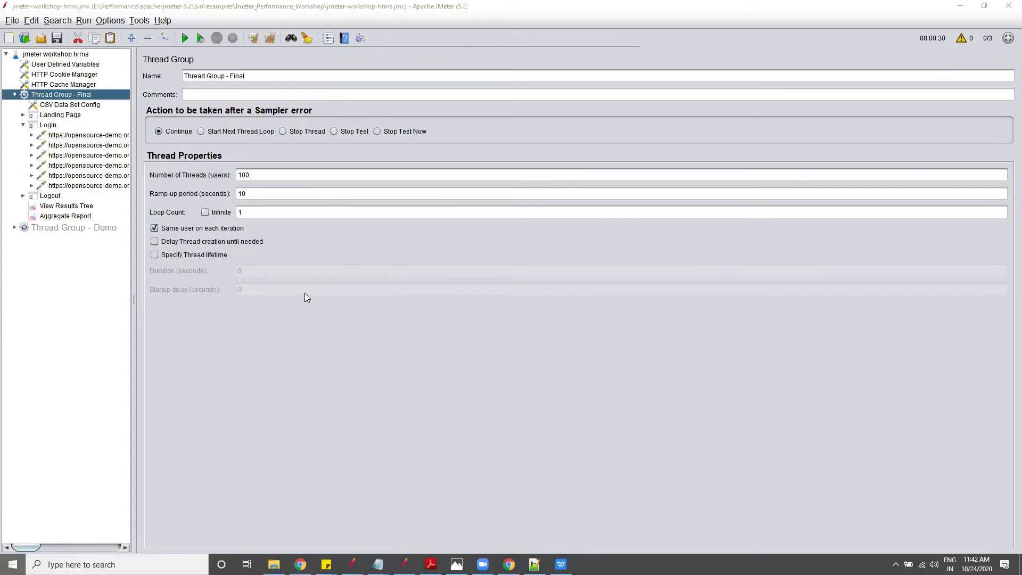
pyautogui.press('super+plus')
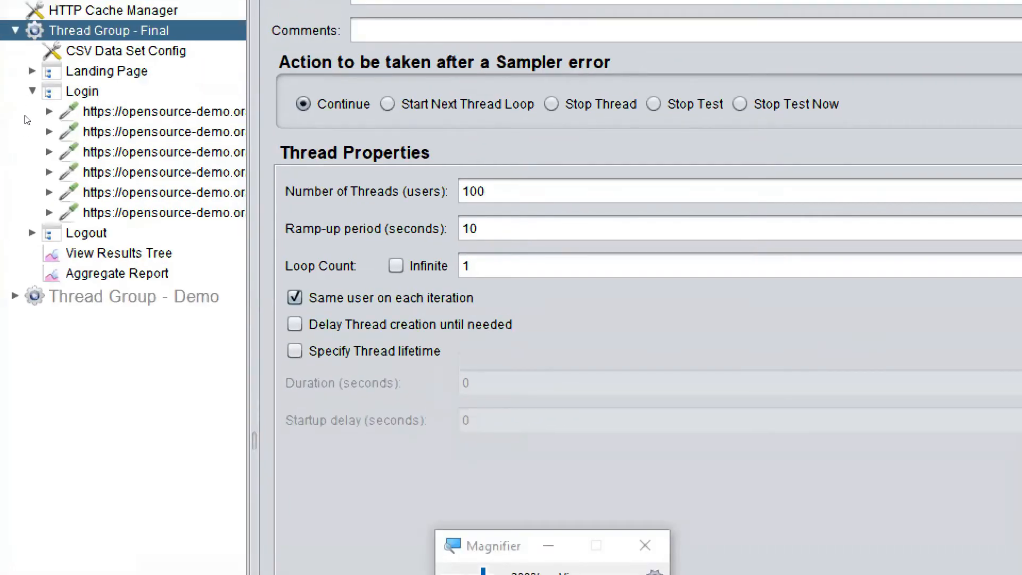
pyautogui.click(32, 71)
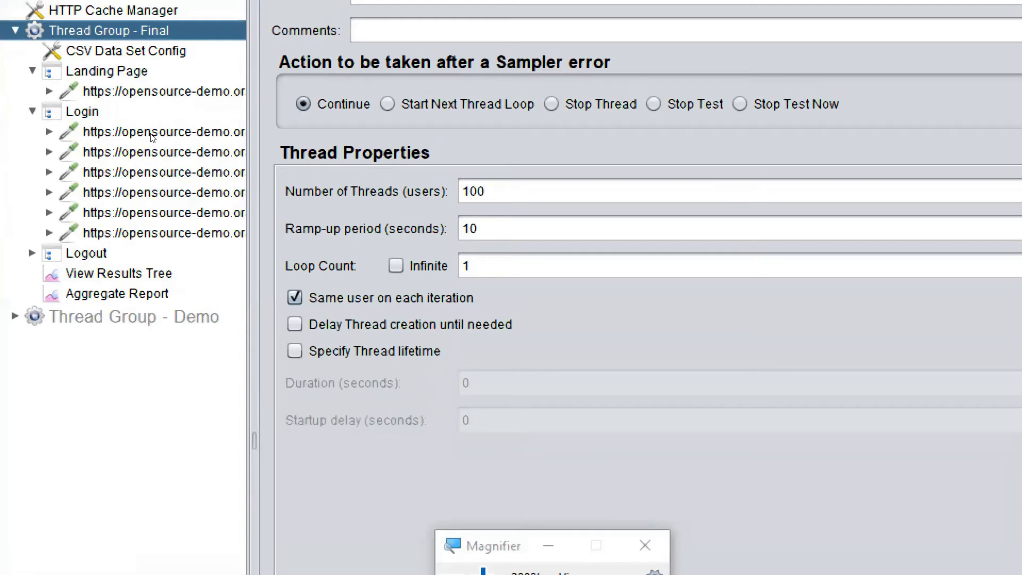
pyautogui.moveTo(254, 132); pyautogui.dragTo(395, 132)
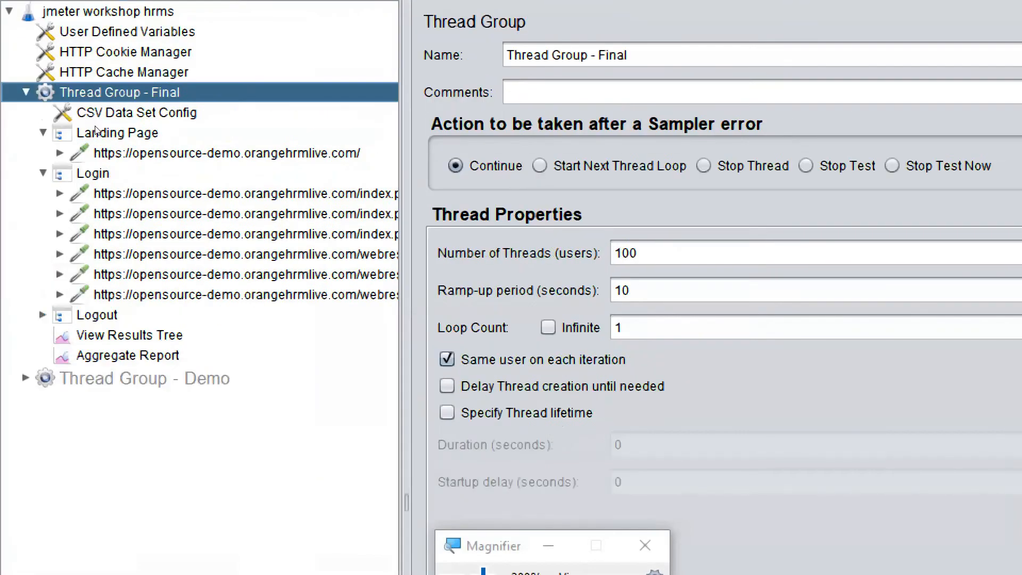
pyautogui.click(94, 147)
pyautogui.click(80, 194)
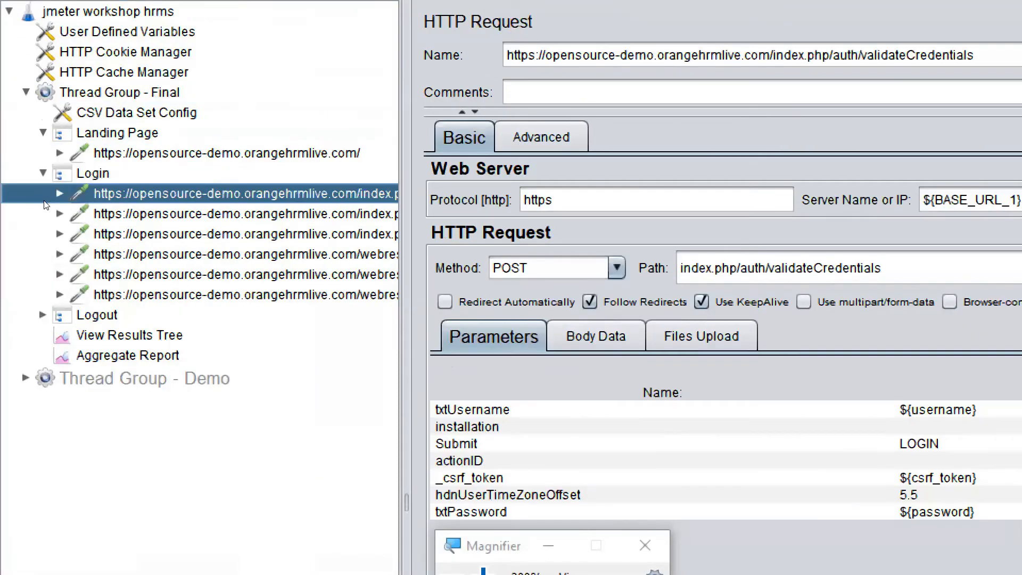
pyautogui.click(42, 315)
pyautogui.click(79, 335)
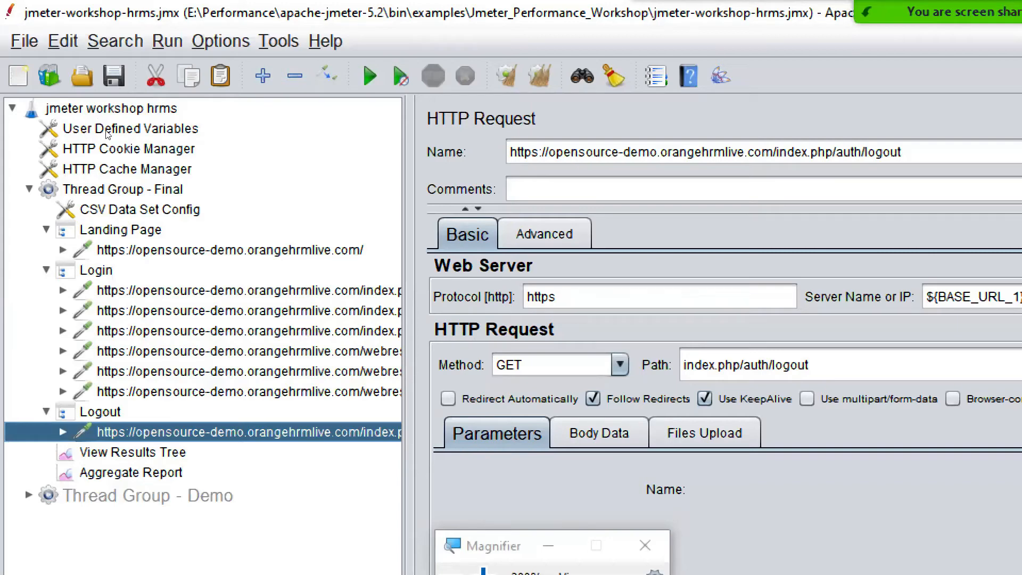
# Step: Examine the Landing Page request and the second to fourth requests under Login
pyautogui.click(202, 249)
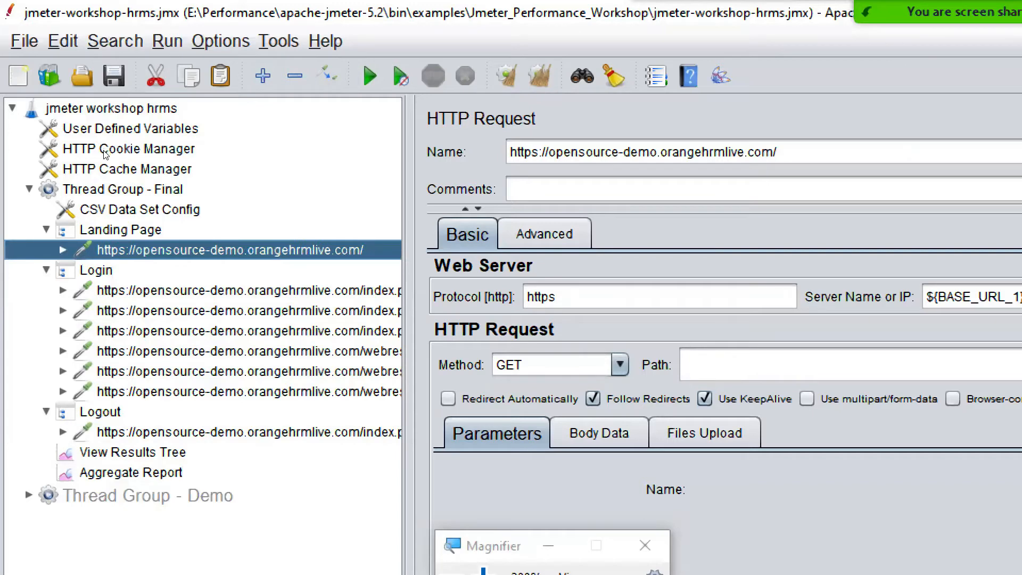
pyautogui.click(204, 309)
pyautogui.click(200, 330)
pyautogui.press('Down')
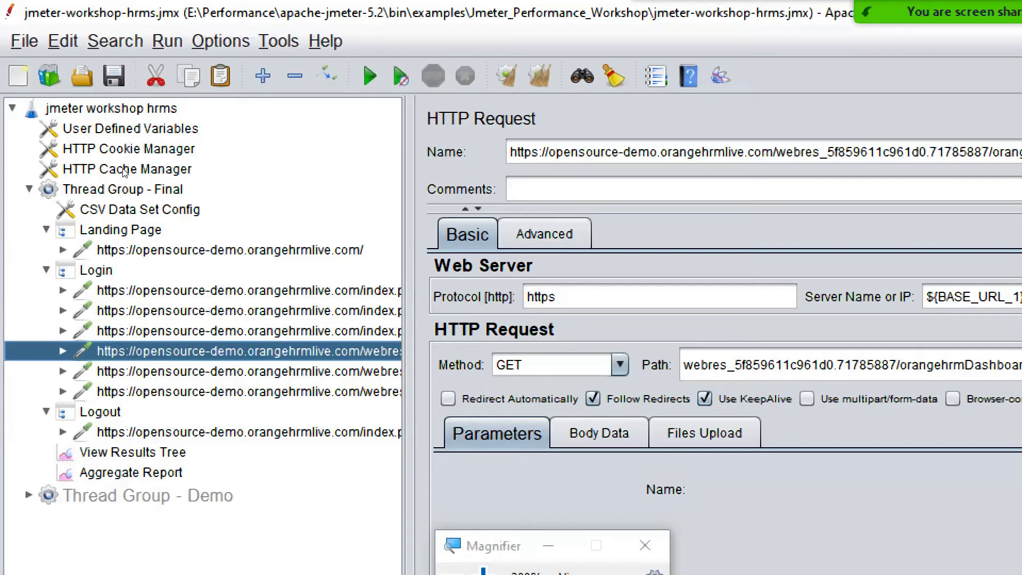
# Step: Switch to the Notepad note, close the Magnifier and set the R value to 100
pyautogui.hotkey('alt', 'Tab')
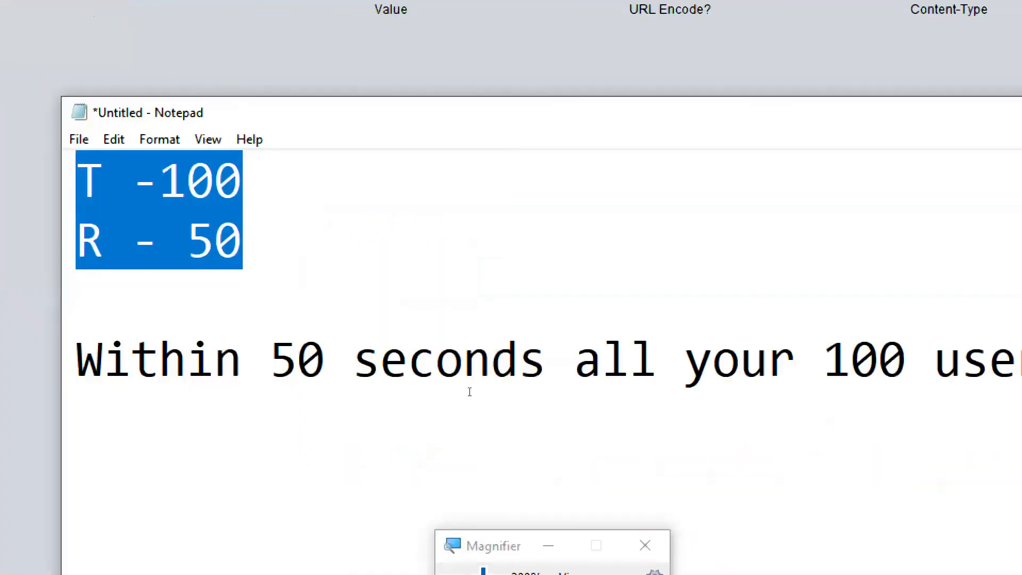
pyautogui.click(645, 545)
pyautogui.click(514, 370)
pyautogui.moveTo(491, 361); pyautogui.dragTo(463, 361)
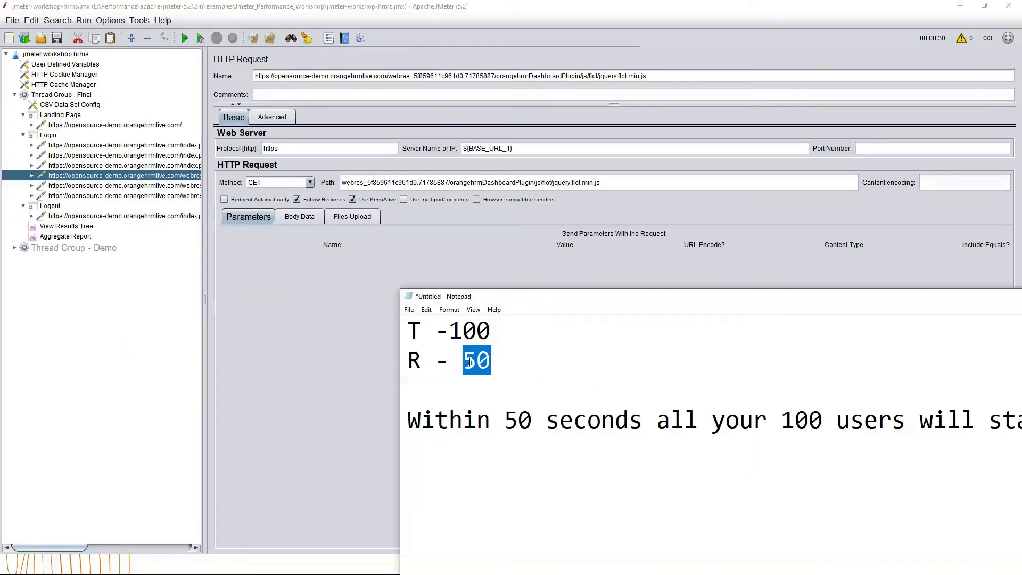
pyautogui.write('5')
pyautogui.press('BackSpace')
pyautogui.write('100')
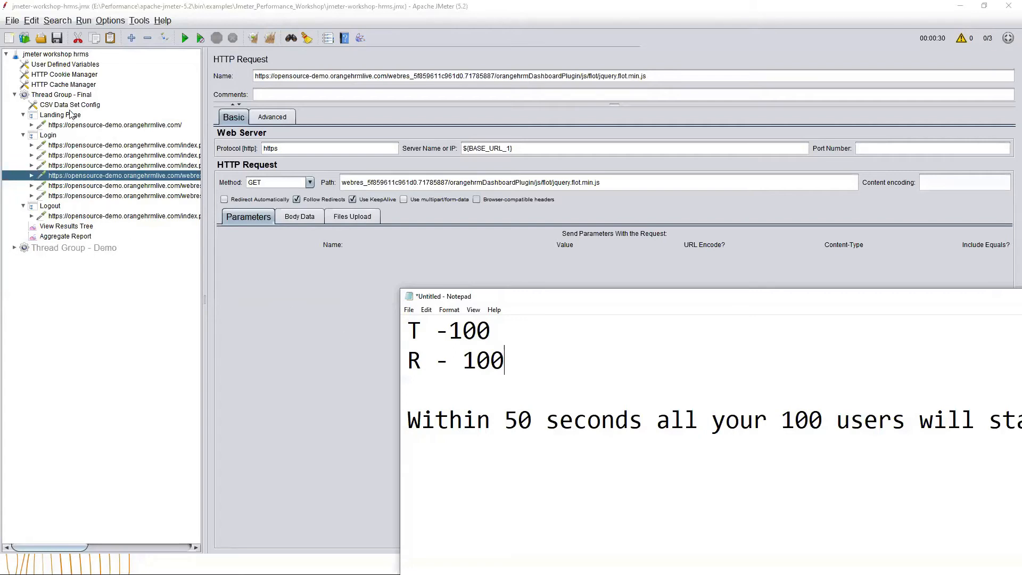
# Step: Examine the thread properties of Thread Group - Final in JMeter under magnification
pyautogui.click(62, 95)
pyautogui.press('super')
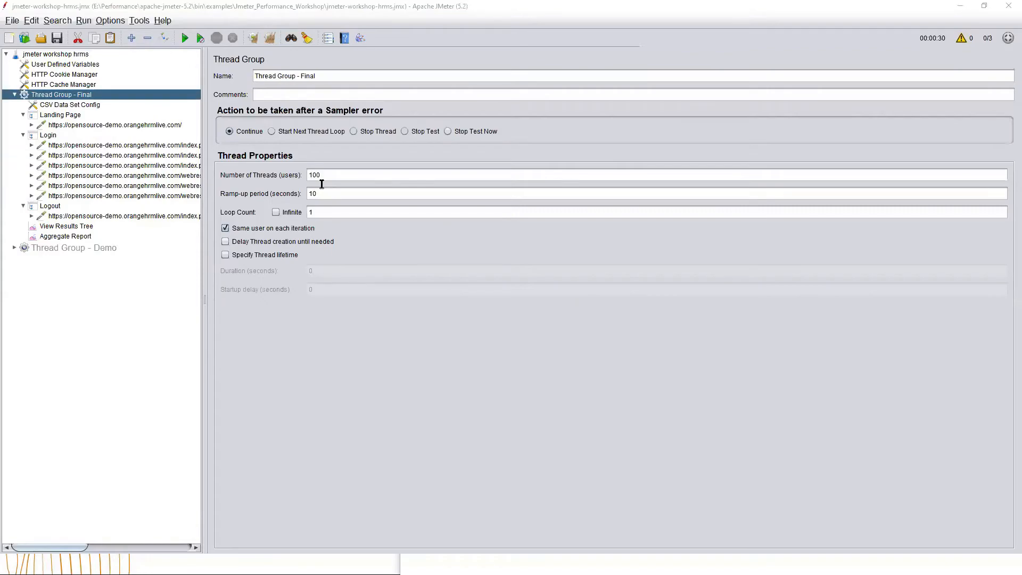
pyautogui.write('mag')
pyautogui.press('Return')
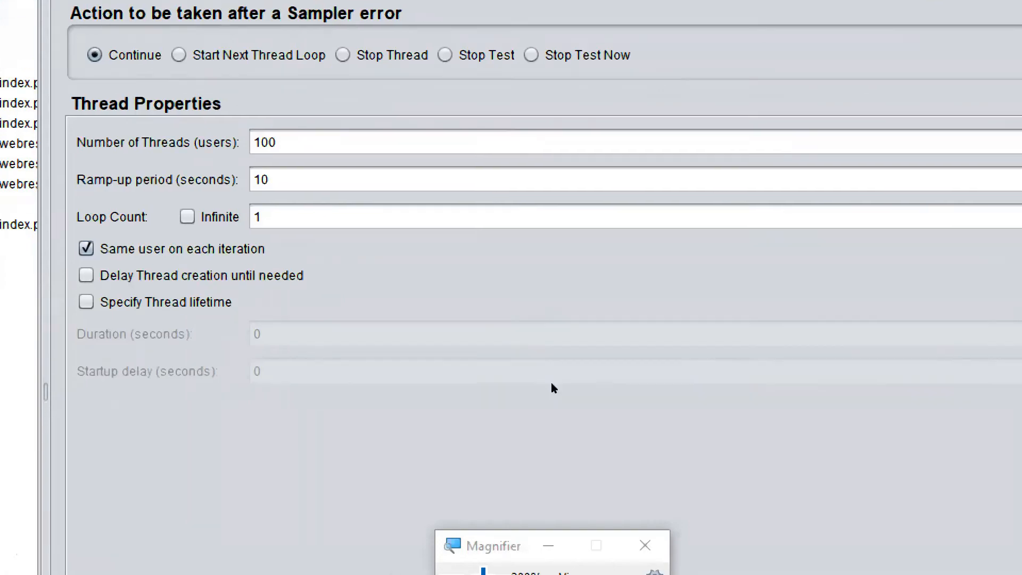
pyautogui.press('super+Escape')
# Step: Switch back to the Notepad note and add an "L" line directly under the R line, leaving blank lines above the sentence
pyautogui.hotkey('alt', 'Tab')
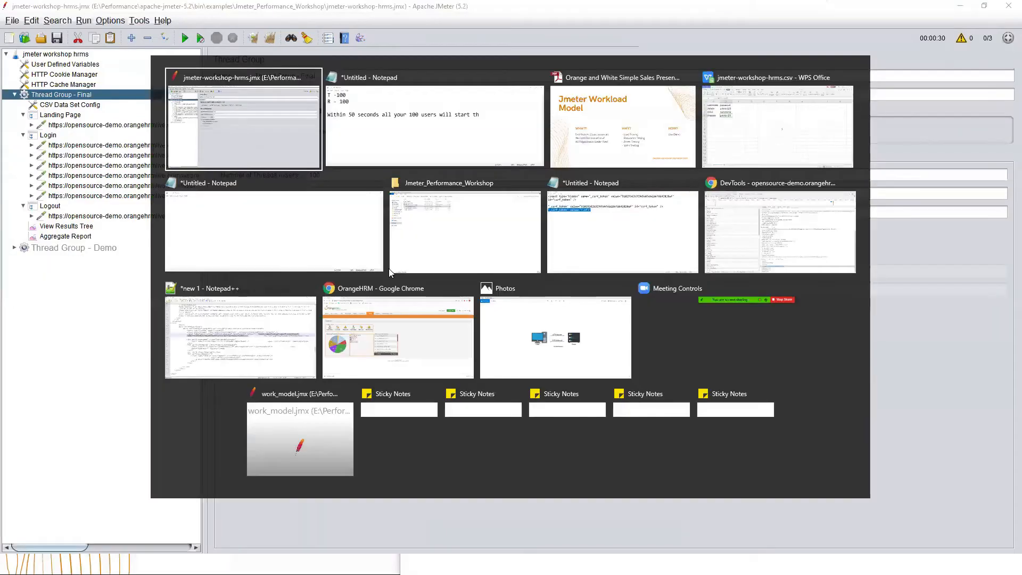
pyautogui.doubleClick(559, 419)
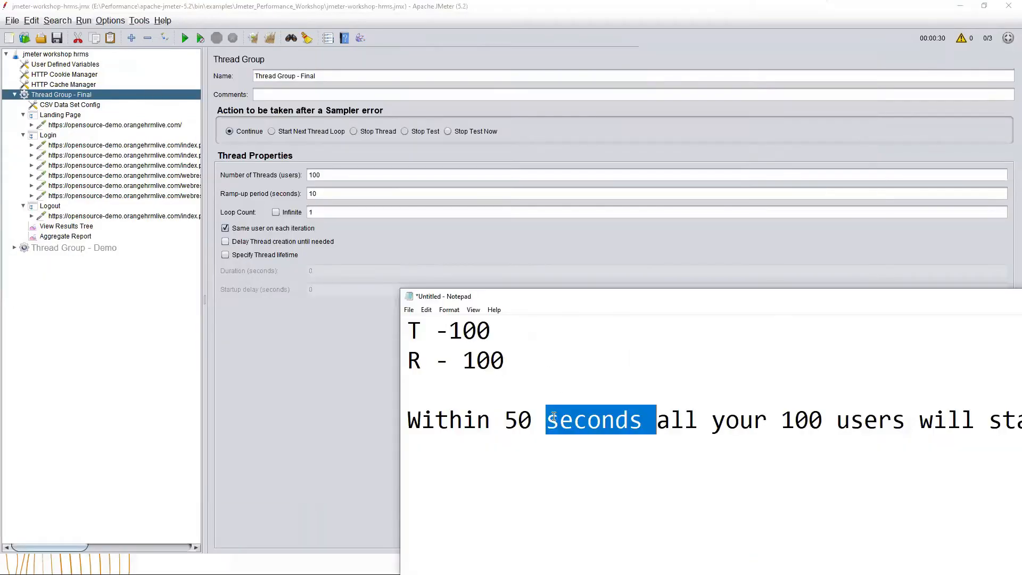
pyautogui.click(559, 419)
pyautogui.click(523, 363)
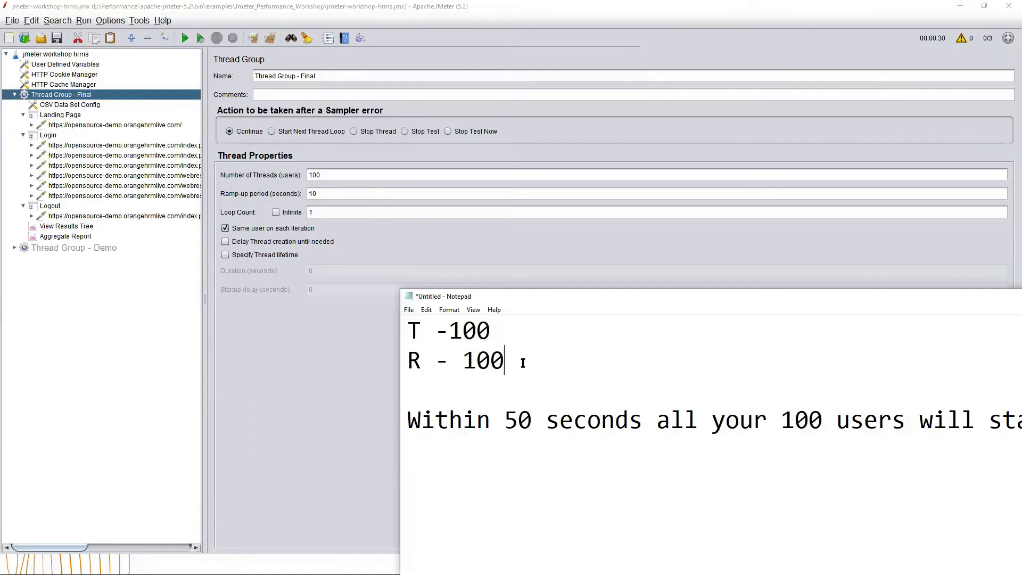
pyautogui.press('Return')
pyautogui.press('Return')
pyautogui.press('Return')
pyautogui.press('Return')
pyautogui.press('Up')
pyautogui.press('Up')
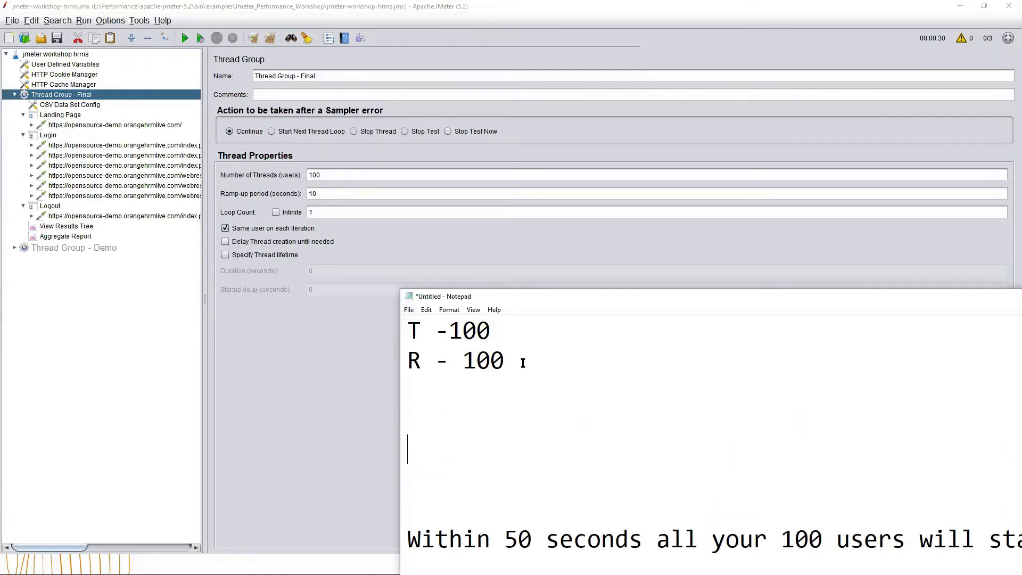
pyautogui.write('L')
# Step: Set the R value in the note to 50
pyautogui.doubleClick(493, 360)
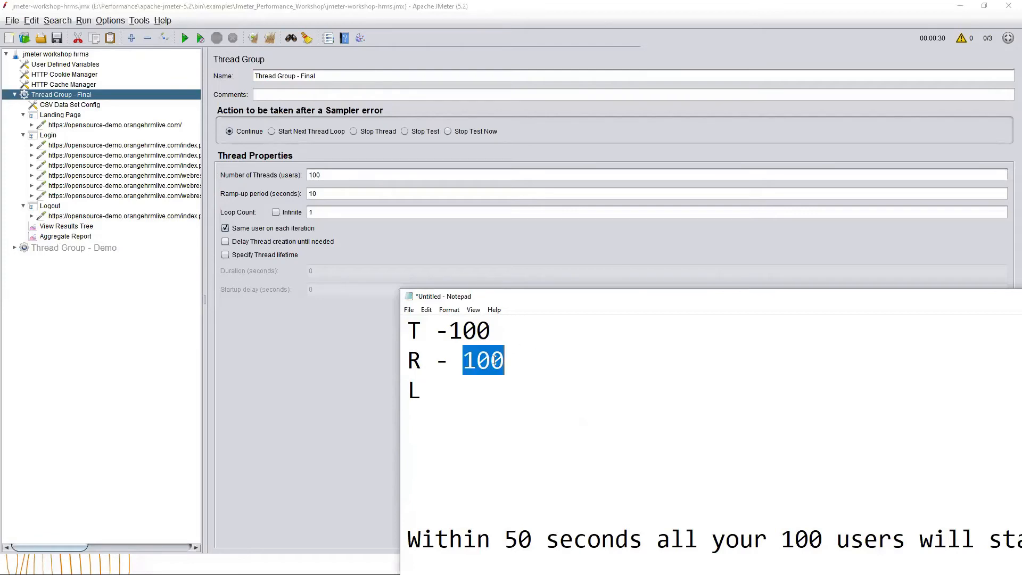
pyautogui.write('50')
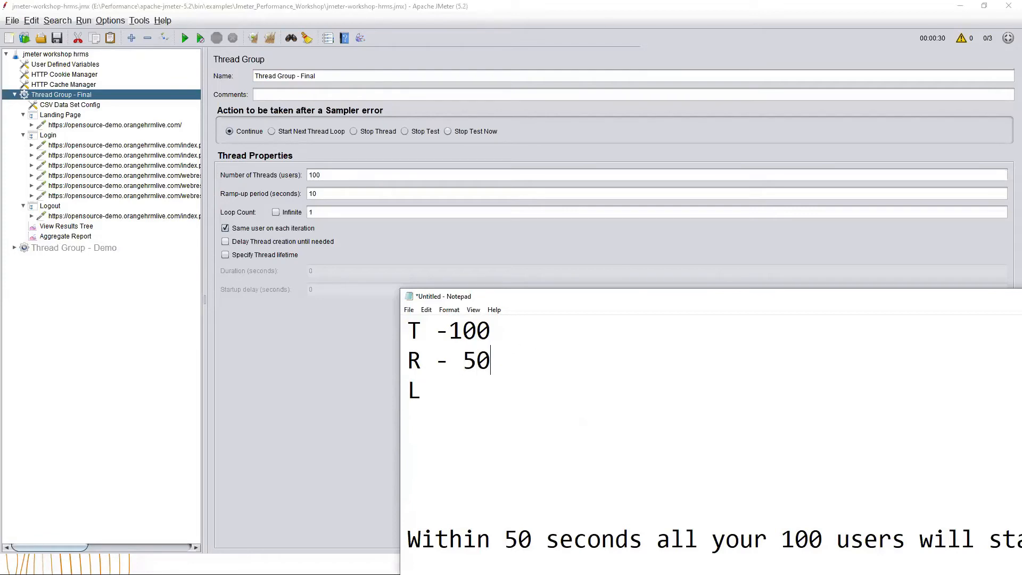
pyautogui.moveTo(490, 333); pyautogui.dragTo(467, 338)
pyautogui.click(496, 357)
pyautogui.doubleClick(496, 356)
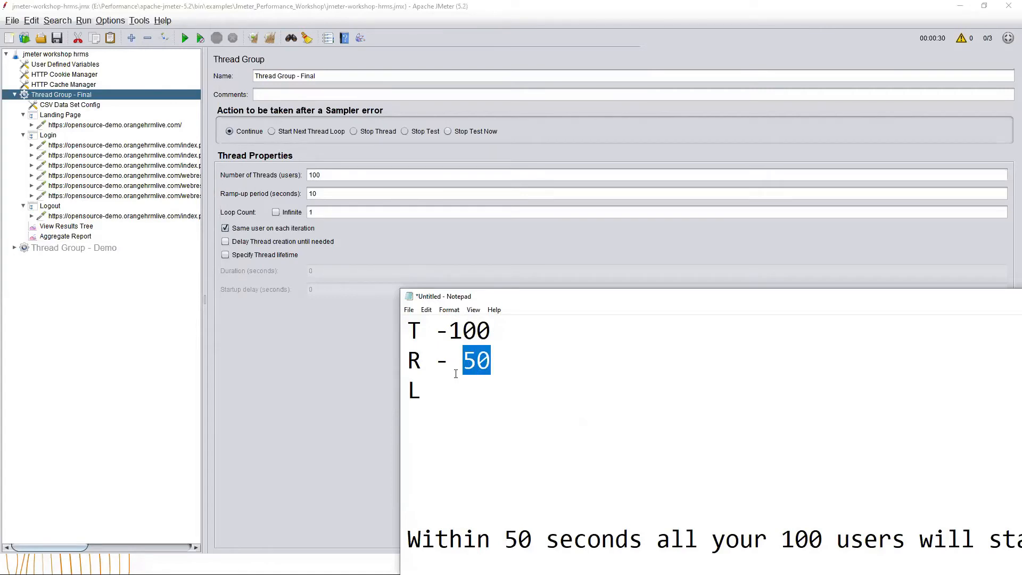
# Step: Complete the L line in the note with a dash and the value 2
pyautogui.click(450, 380)
pyautogui.write('- ')
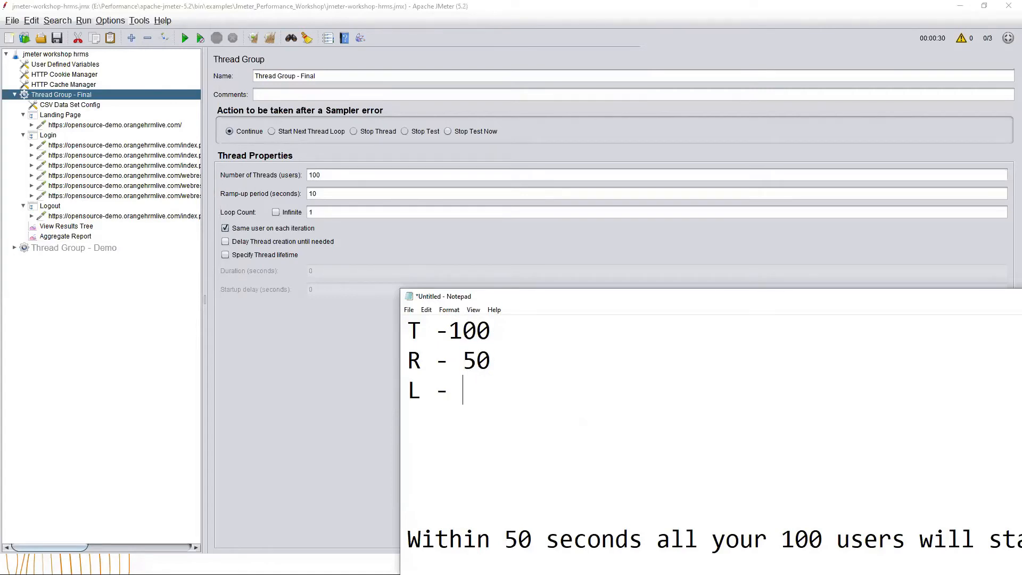
pyautogui.write('2')
pyautogui.moveTo(450, 330); pyautogui.dragTo(492, 330)
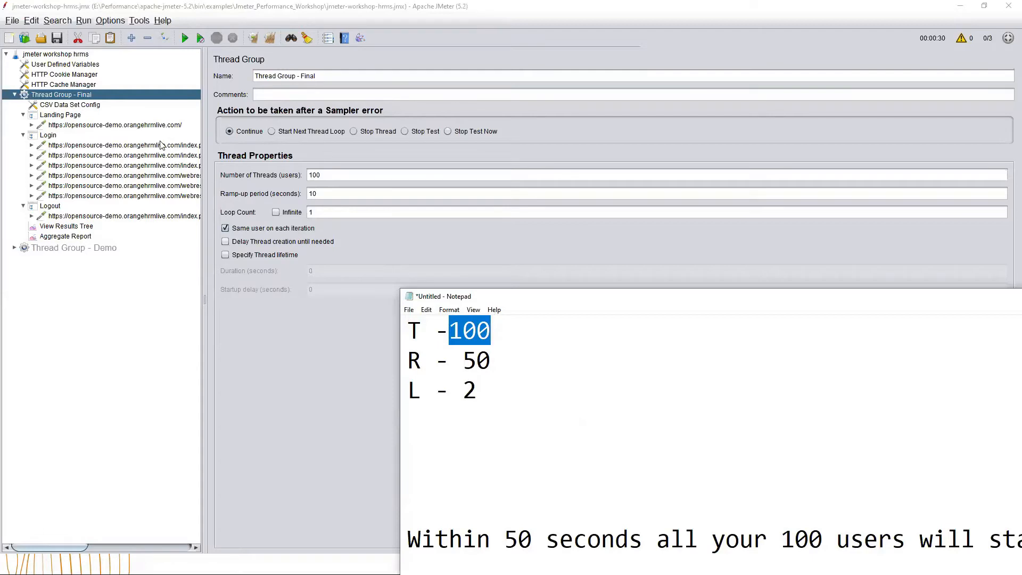
# Step: Switch to JMeter and examine the Landing Page request and the Logout request of the thread group
pyautogui.click(106, 126)
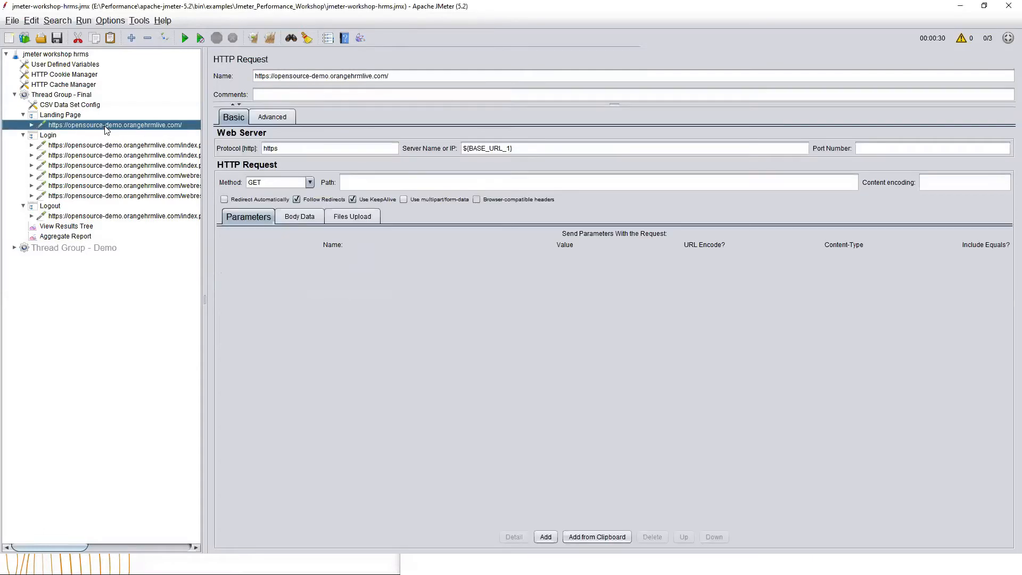
pyautogui.click(90, 217)
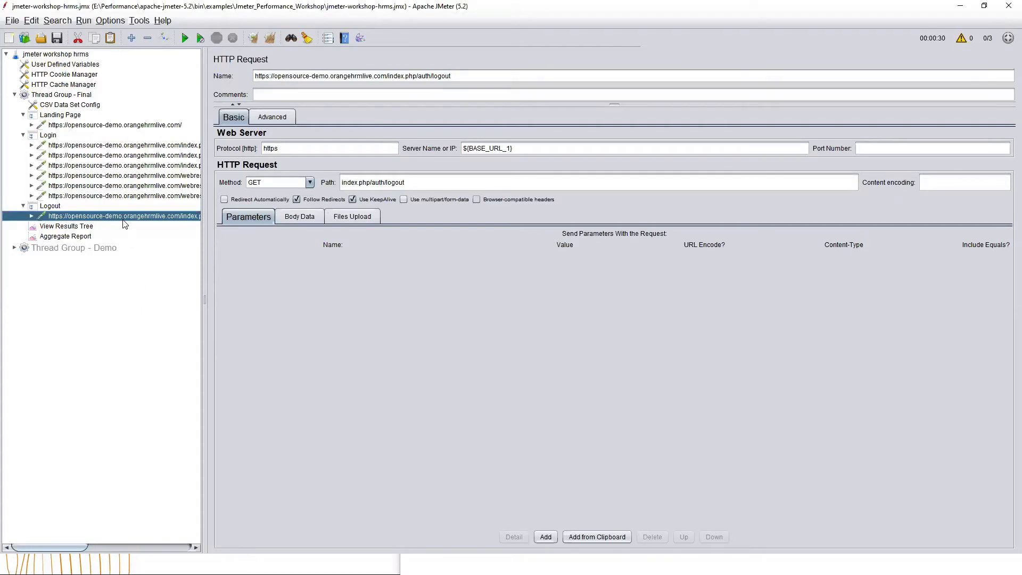
pyautogui.click(119, 127)
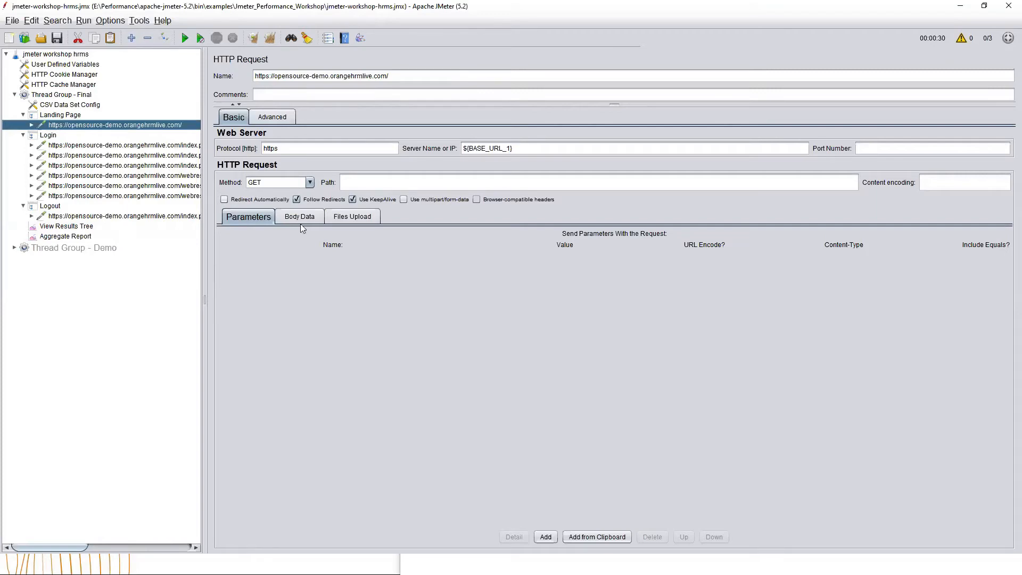
# Step: Switch back to the Notepad note and set the L value to 5
pyautogui.hotkey('alt', 'Tab')
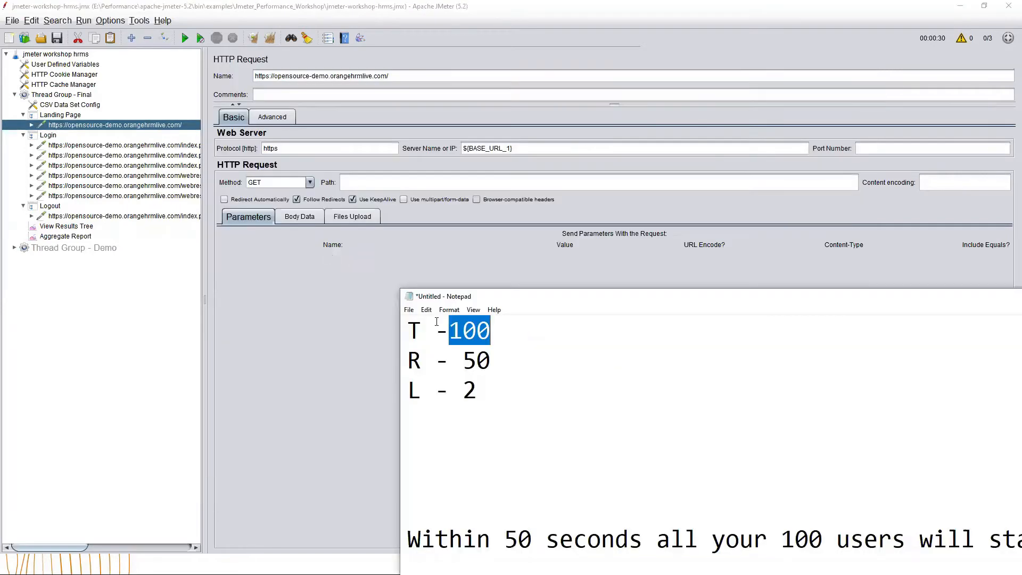
pyautogui.doubleClick(484, 391)
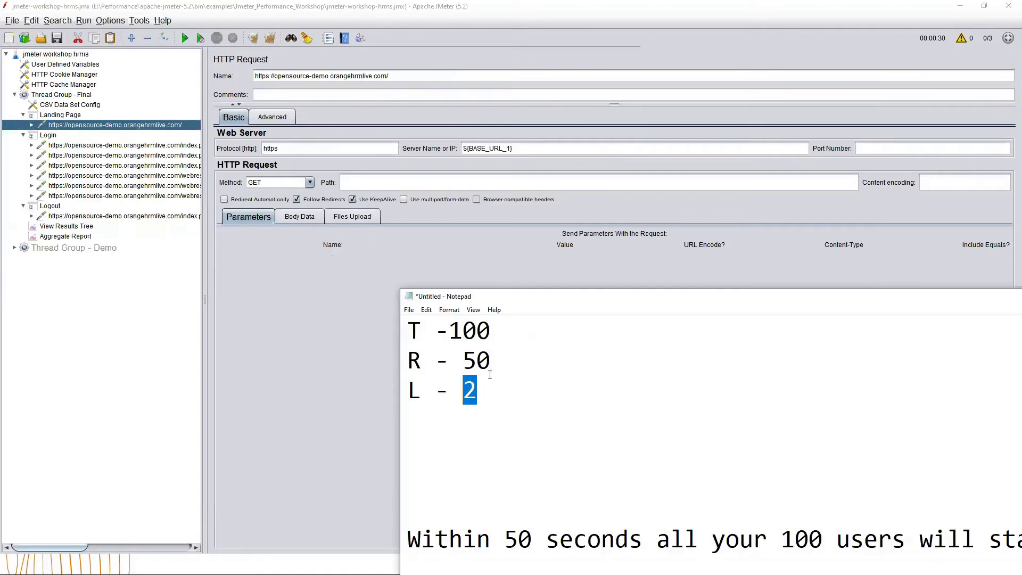
pyautogui.write('5')
# Step: Set the loop count of Thread Group - Final in JMeter to Infinite
pyautogui.click(57, 96)
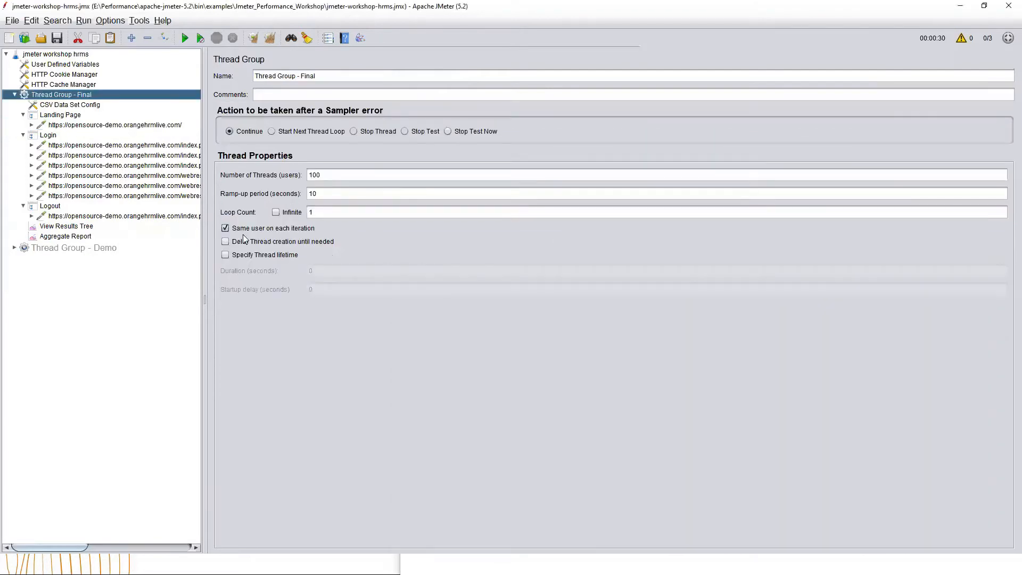
pyautogui.click(276, 212)
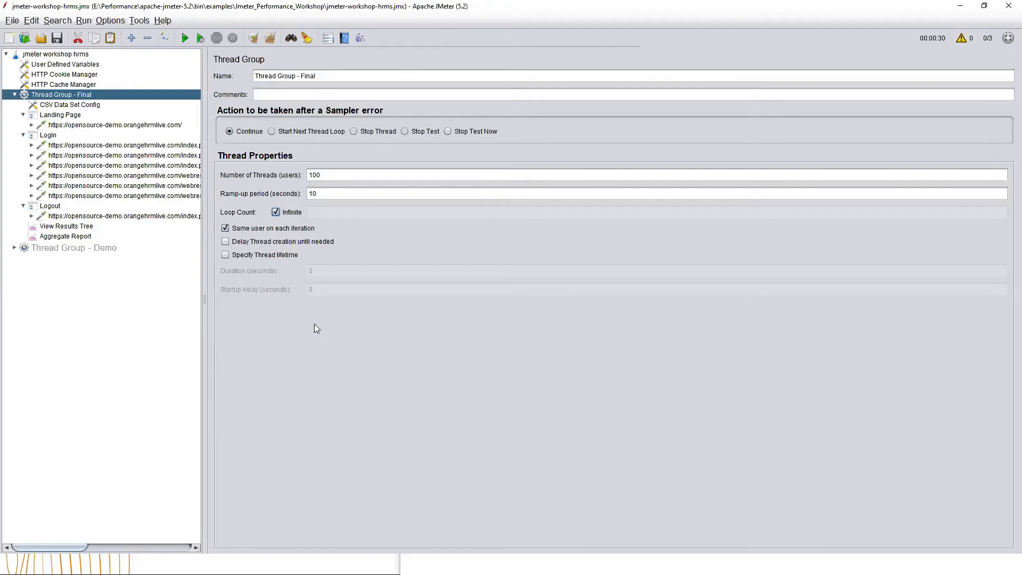
pyautogui.hotkey('alt', 'Tab')
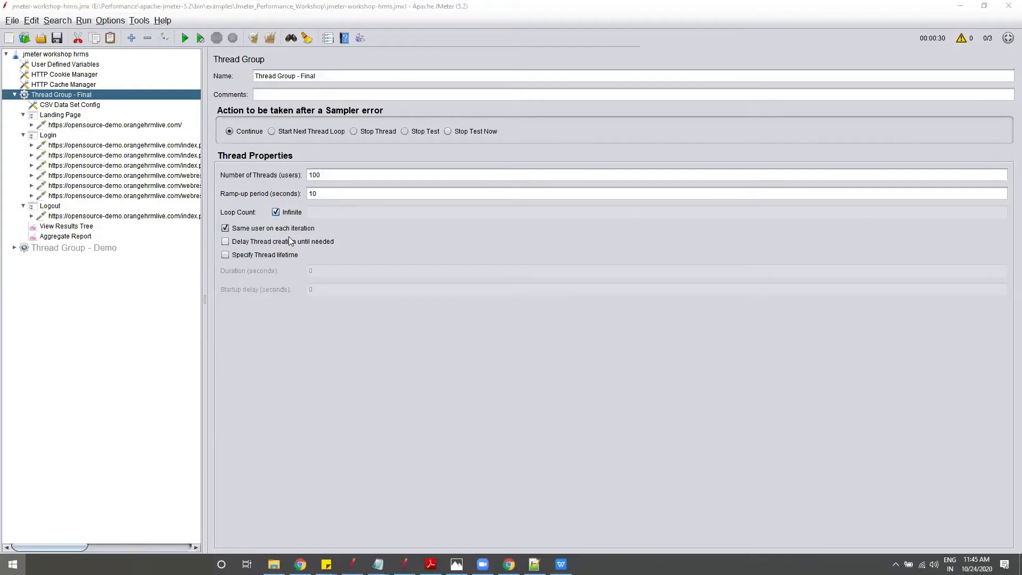
# Step: Open the Magnifier, turn off the Infinite loop option and set the loop count to 2
pyautogui.press('super')
pyautogui.write('magni')
pyautogui.press('Return')
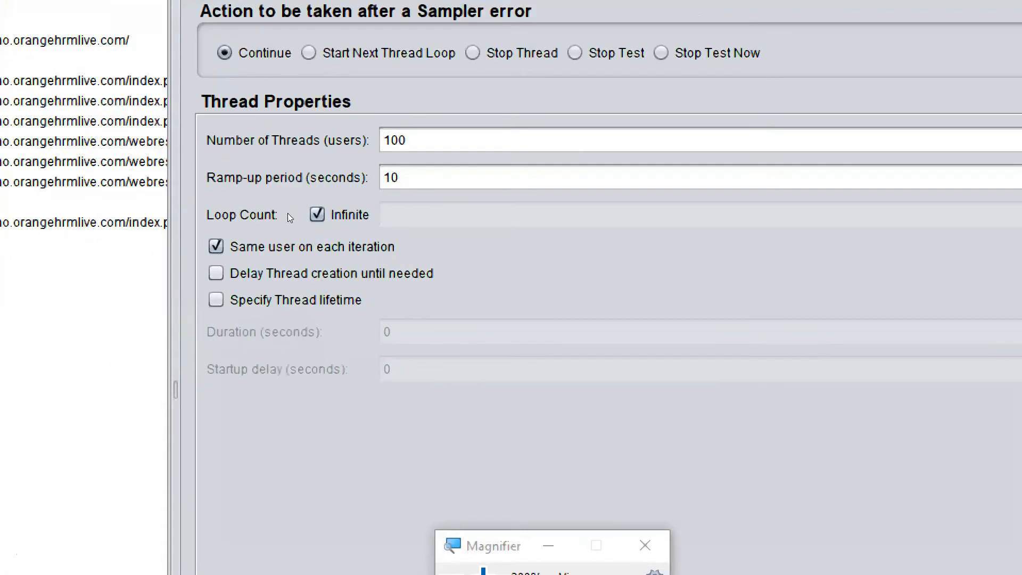
pyautogui.click(317, 214)
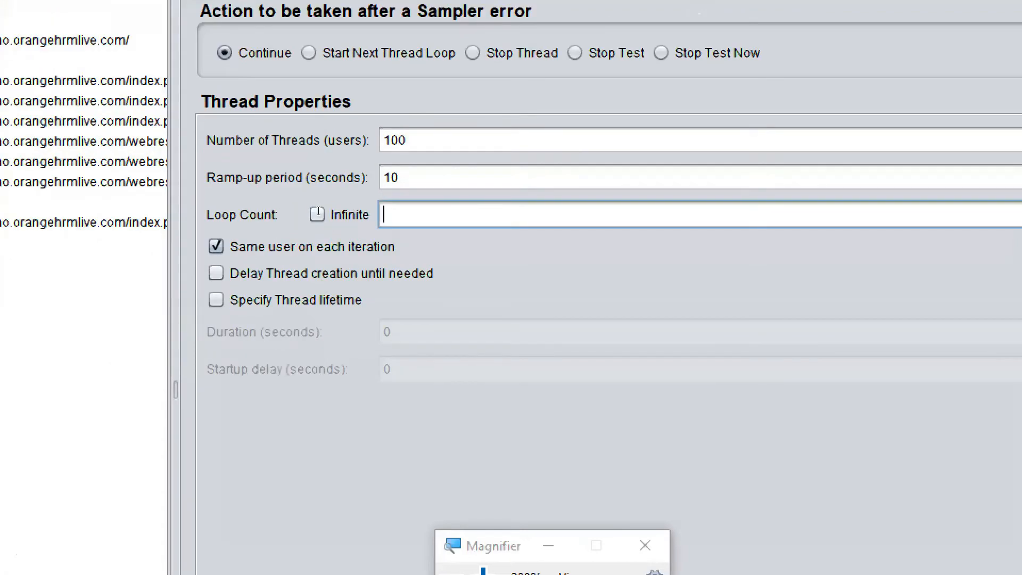
pyautogui.write('2')
pyautogui.moveTo(396, 215); pyautogui.dragTo(303, 212)
# Step: Turn off Same user on each iteration and turn on Specify Thread lifetime for the thread group
pyautogui.press('Tab')
pyautogui.press('space')
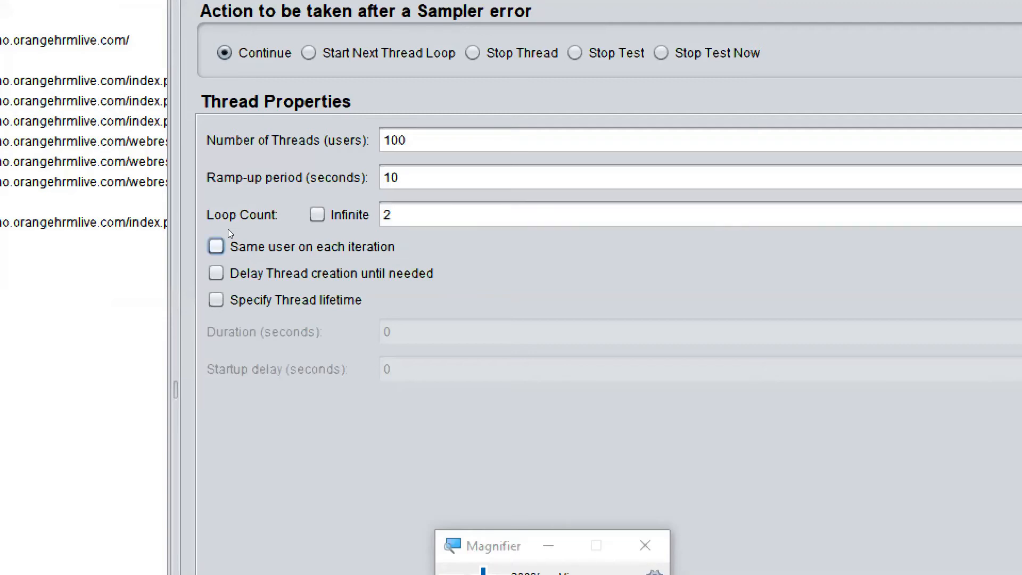
pyautogui.press('Tab')
pyautogui.press('Tab')
pyautogui.press('space')
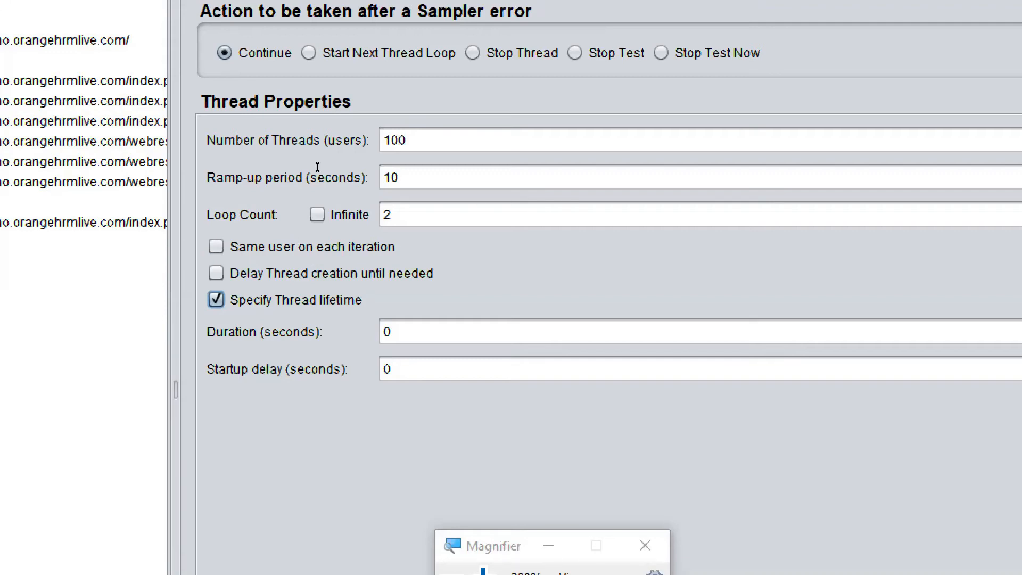
# Step: Try 100234324 as the number of threads, and set the field back to 100
pyautogui.click(333, 177)
pyautogui.write('ws')
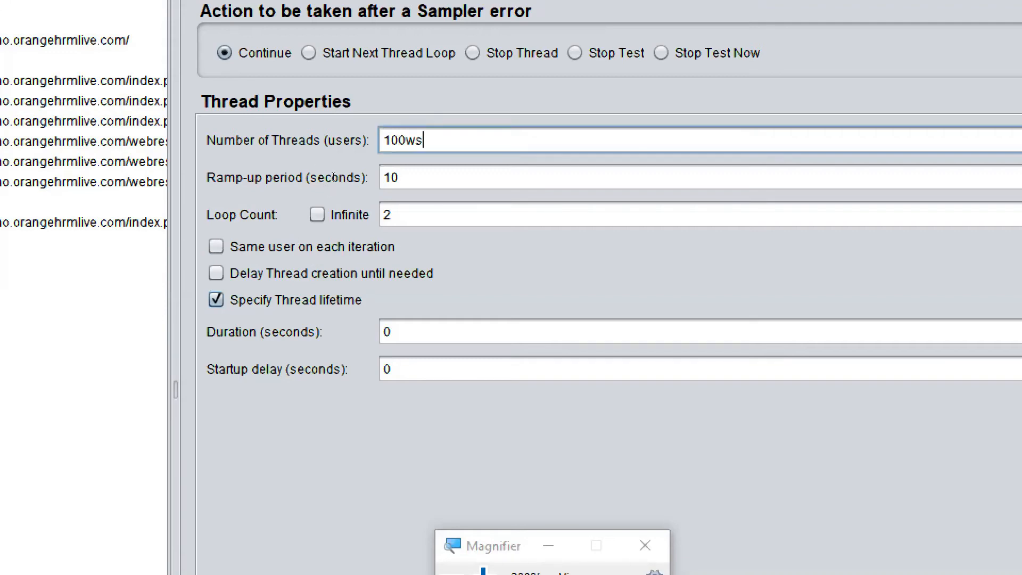
pyautogui.press('BackSpace')
pyautogui.press('BackSpace')
pyautogui.write('234324')
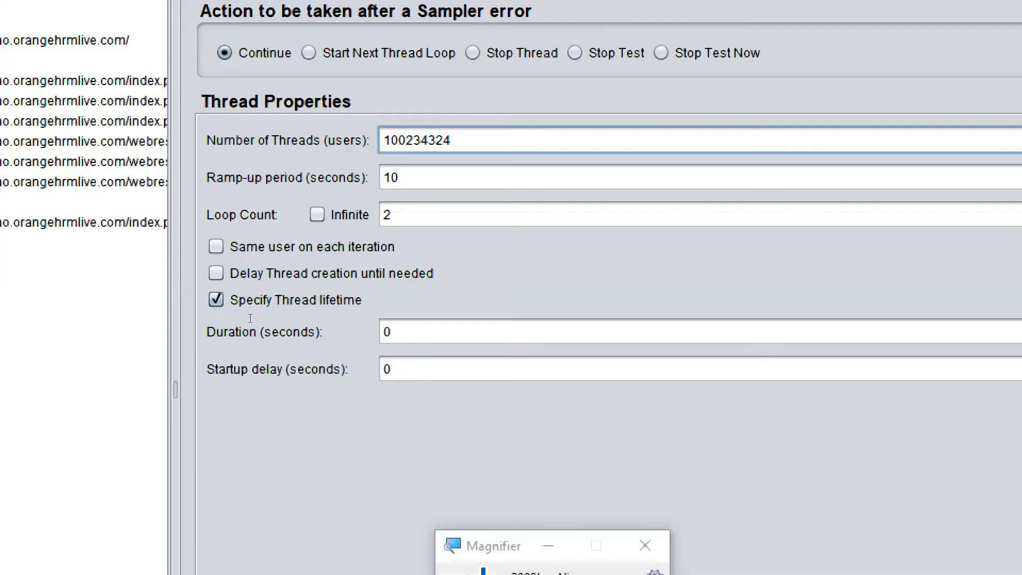
pyautogui.hotkey('ctrl', 'a')
pyautogui.press('End')
pyautogui.hotkey('shift', 'Left')
pyautogui.hotkey('shift', 'Left')
pyautogui.hotkey('shift', 'Left')
pyautogui.hotkey('ctrl', 'a')
pyautogui.write('100')
pyautogui.click(317, 215)
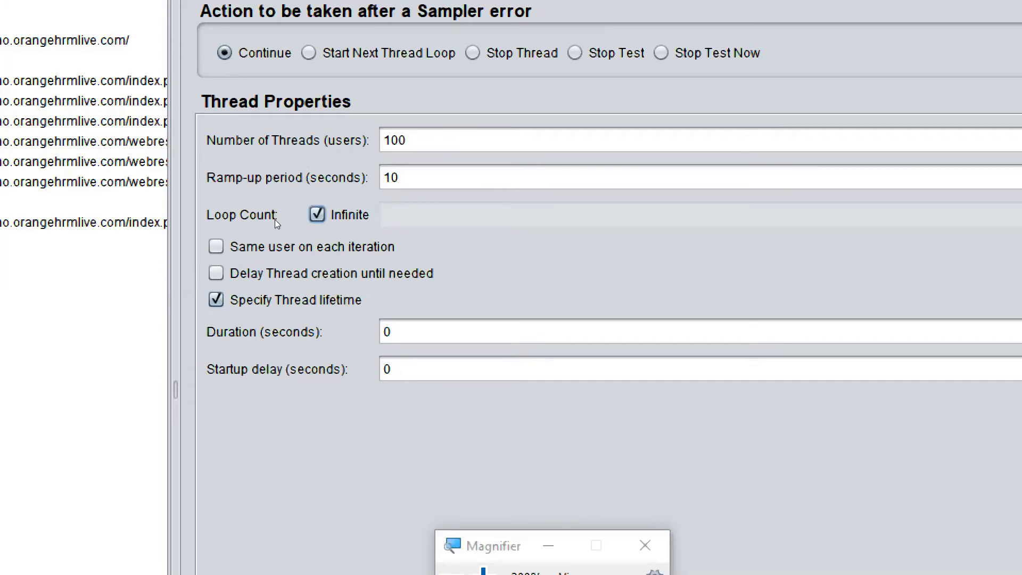
pyautogui.moveTo(397, 333); pyautogui.dragTo(305, 272)
pyautogui.write('2342342344')
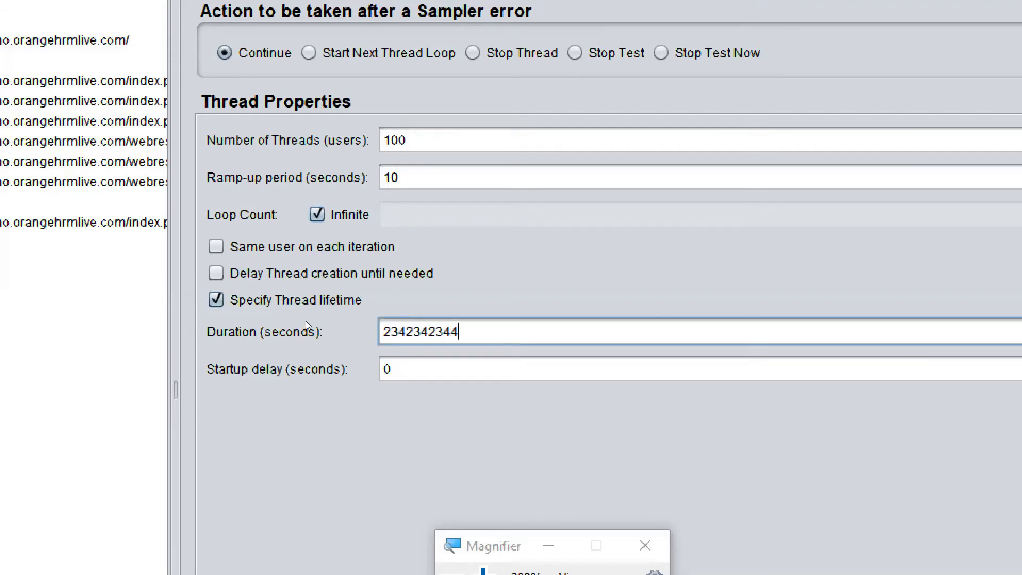
pyautogui.hotkey('shift', 'Left')
pyautogui.hotkey('shift', 'Left')
pyautogui.hotkey('shift', 'Left')
pyautogui.hotkey('shift', 'Left')
pyautogui.hotkey('shift', 'Left')
pyautogui.hotkey('shift', 'Left')
pyautogui.hotkey('shift', 'Left')
pyautogui.hotkey('shift', 'Left')
pyautogui.hotkey('shift', 'Left')
pyautogui.hotkey('shift', 'Left')
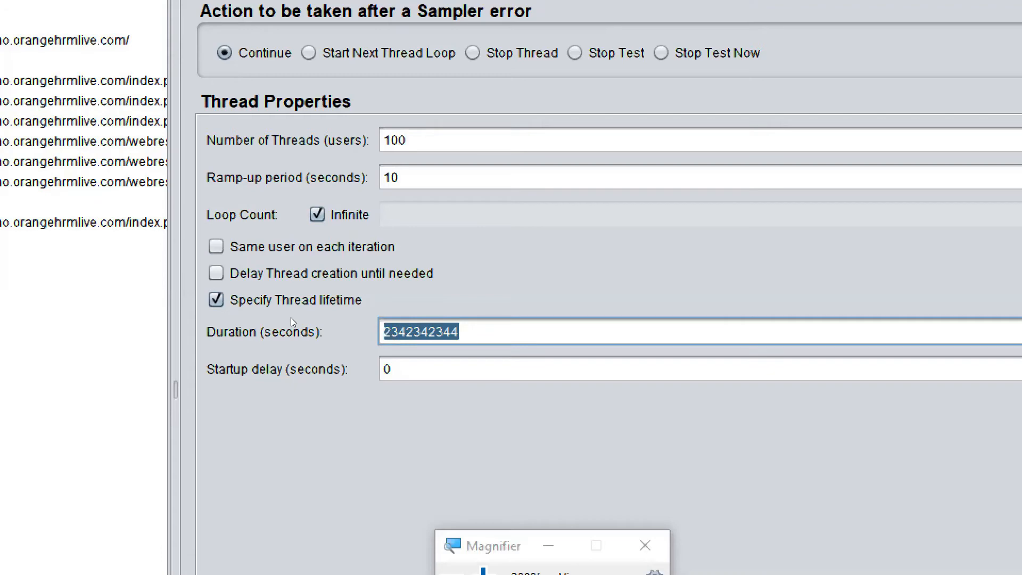
# Step: Turn off Specify Thread lifetime after reviewing the thread count and duration, and close the Magnifier
pyautogui.moveTo(408, 141); pyautogui.dragTo(351, 149)
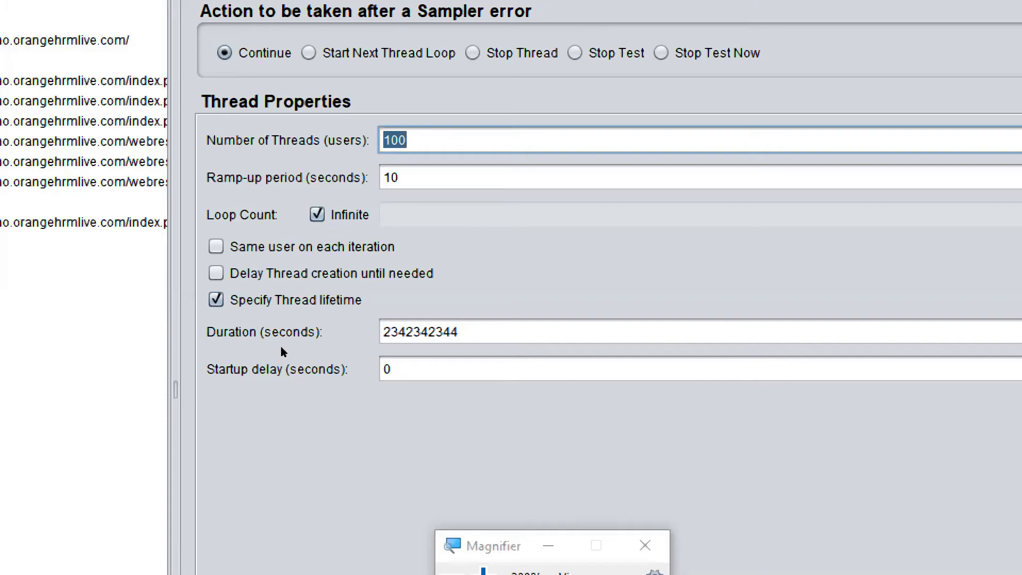
pyautogui.click(469, 332)
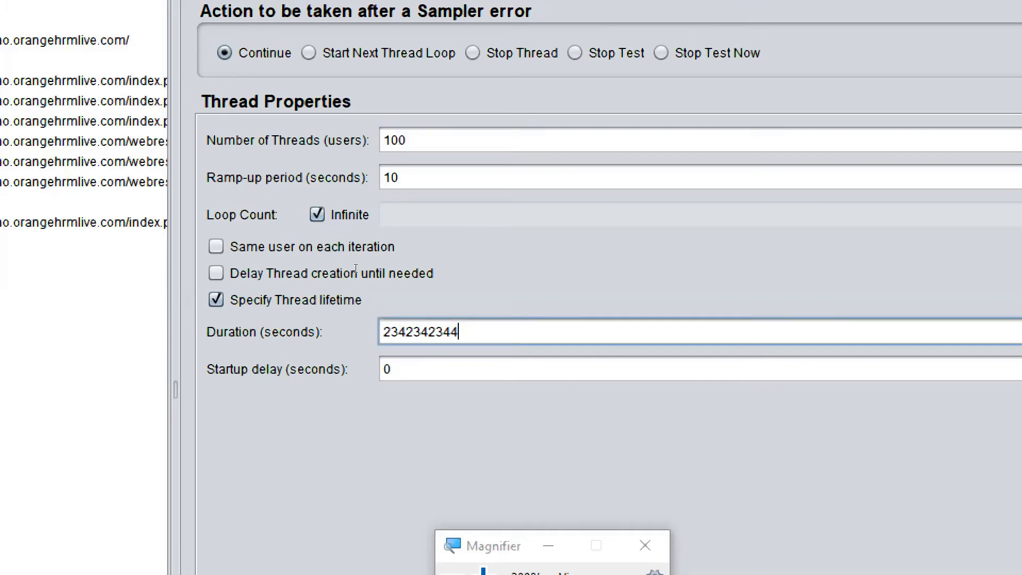
pyautogui.moveTo(469, 332); pyautogui.dragTo(362, 333)
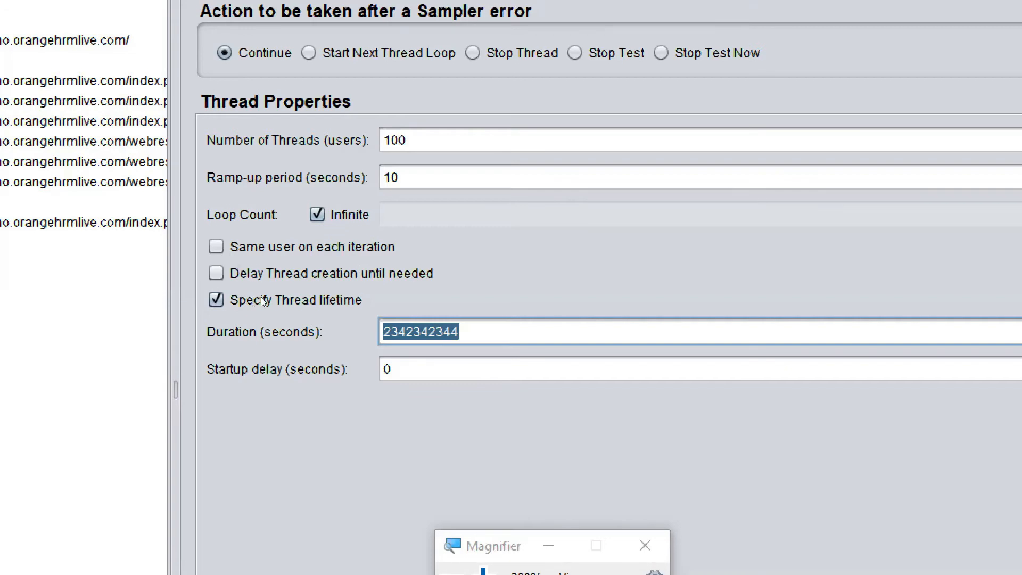
pyautogui.click(218, 300)
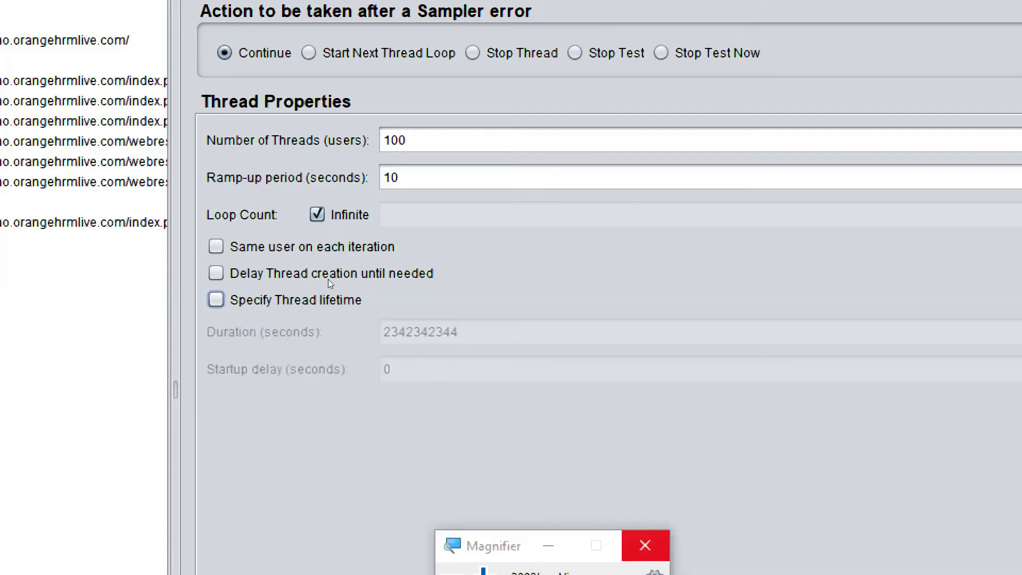
pyautogui.click(645, 545)
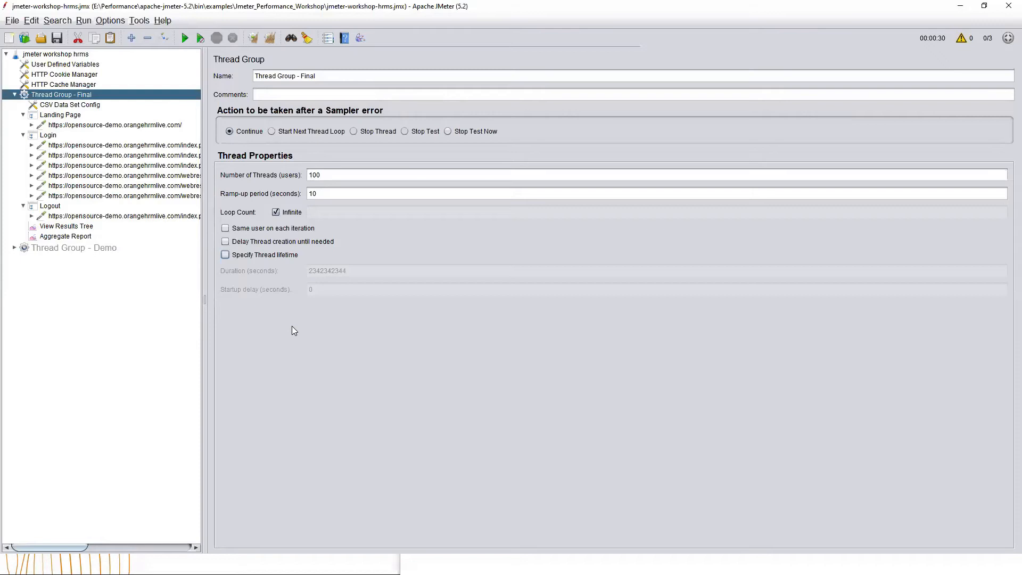
# Step: Look at the Jmeter Workload Model slide in the presentation and return to the JMeter thread group
pyautogui.hotkey('alt', 'Tab')
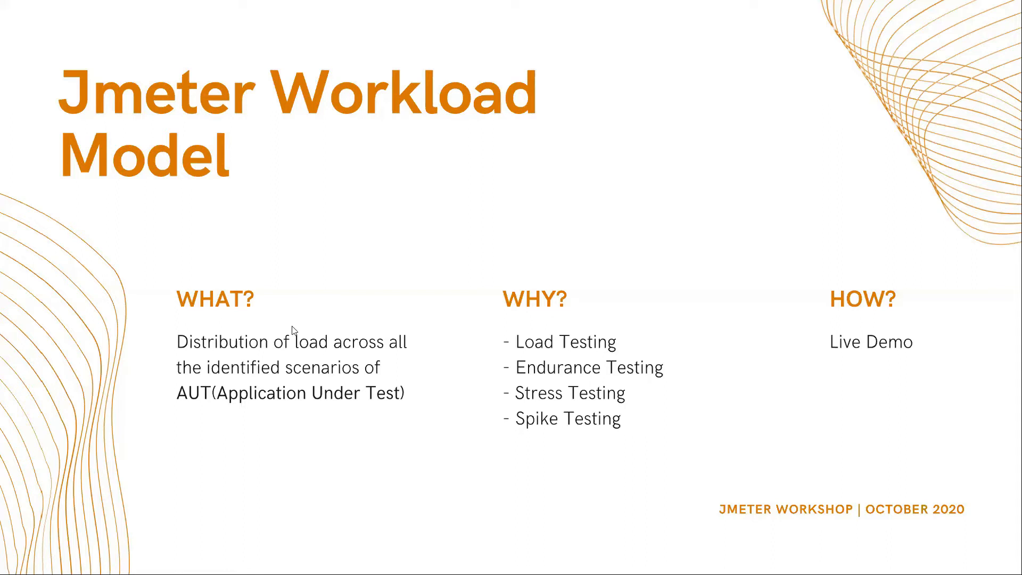
pyautogui.hotkey('alt', 'Tab')
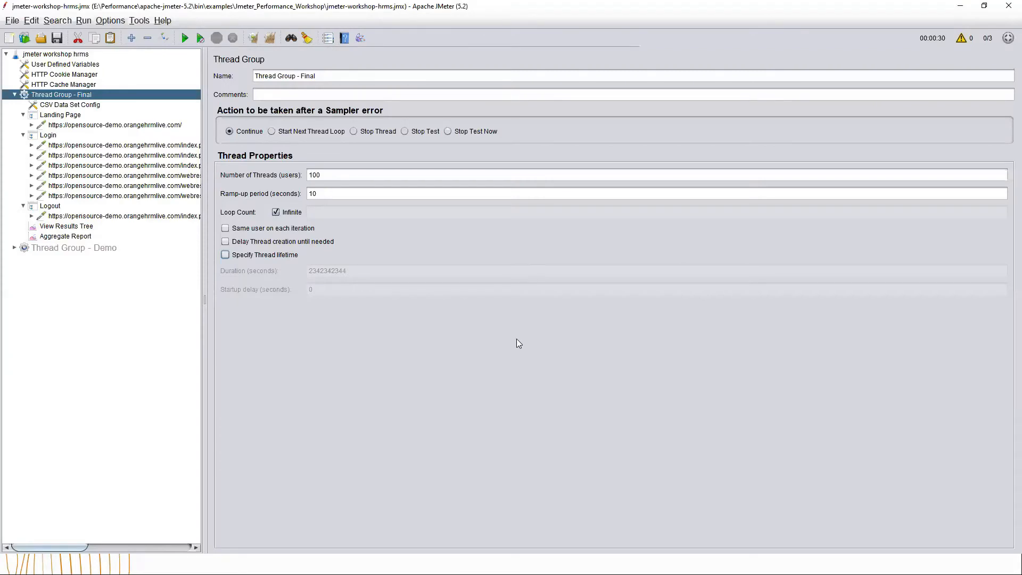
pyautogui.hotkey('alt', 'Tab')
pyautogui.hotkey('alt', 'Tab')
# Step: Enlarge the JMeter window with the Magnifier and open the JMeter Plugins Manager
pyautogui.press('super')
pyautogui.write('magni')
pyautogui.press('Return')
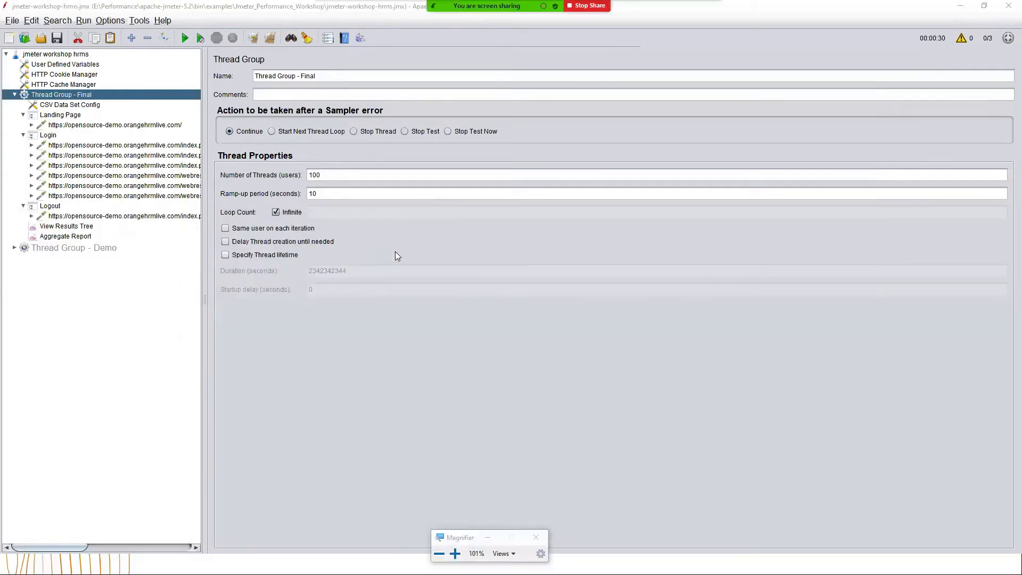
pyautogui.press('super+plus')
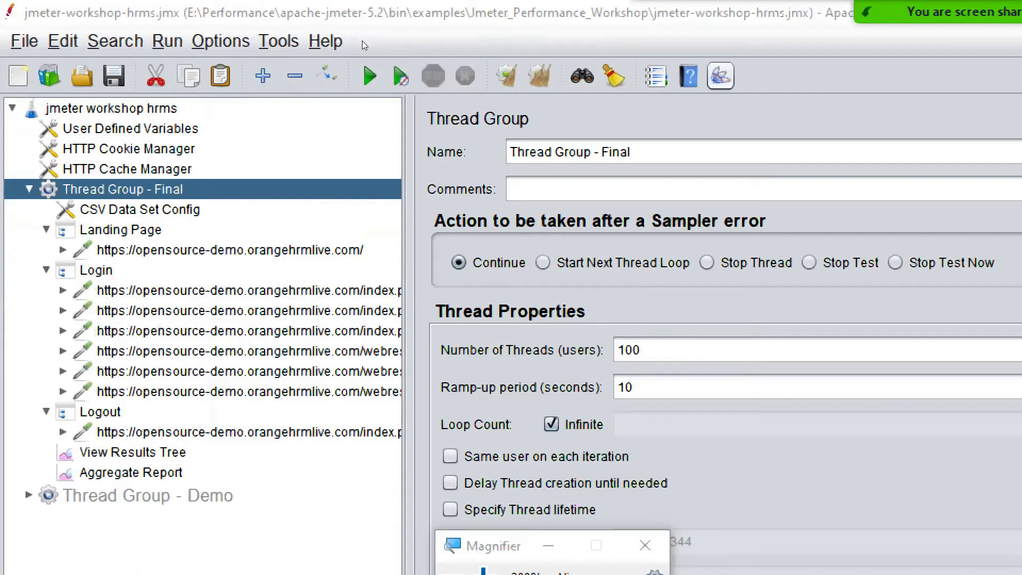
pyautogui.click(223, 40)
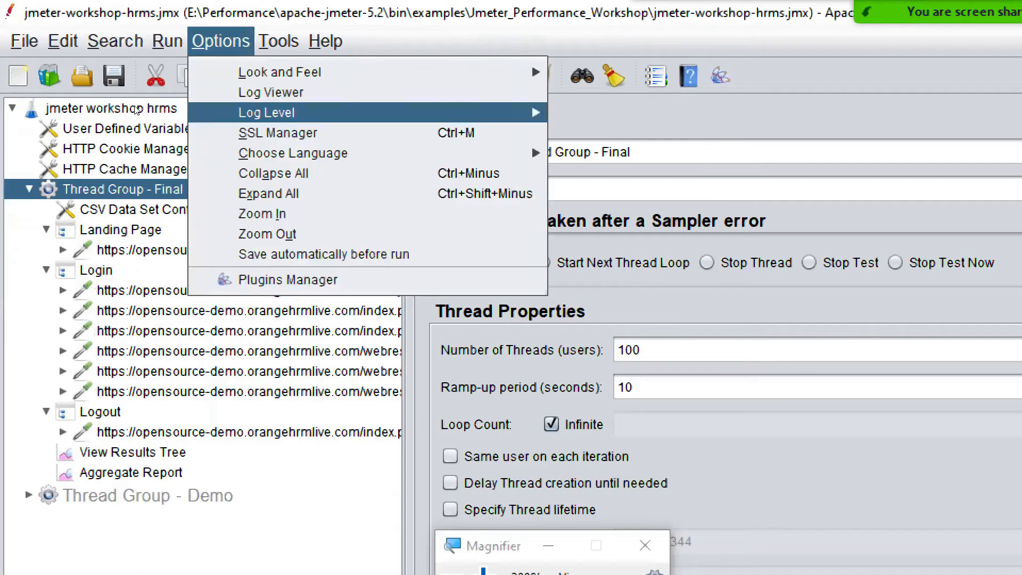
pyautogui.click(288, 280)
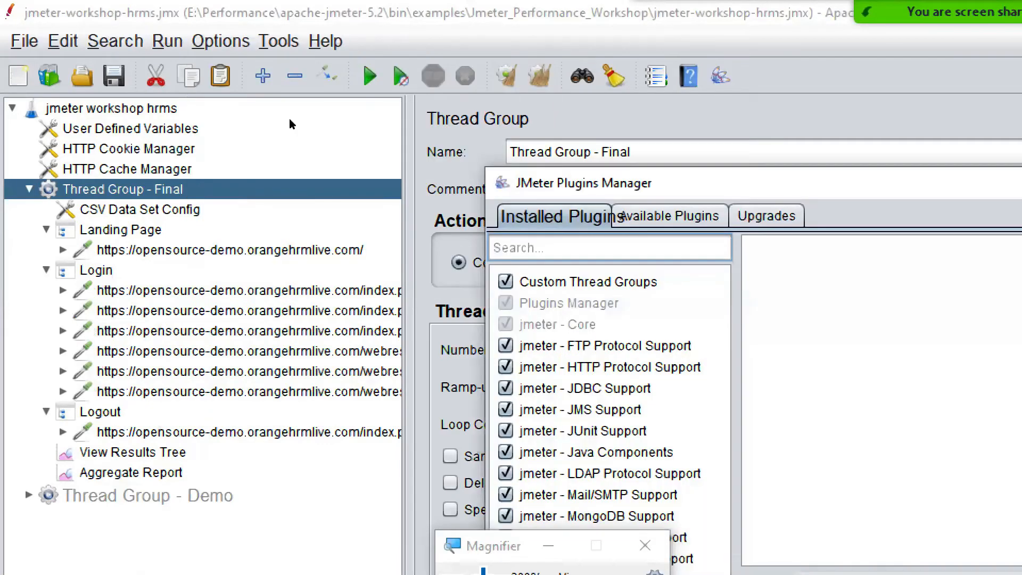
# Step: Move the Plugins Manager fully into the magnified view and search the available plugins for "cust"
pyautogui.moveTo(681, 176); pyautogui.dragTo(384, 9)
pyautogui.click(371, 48)
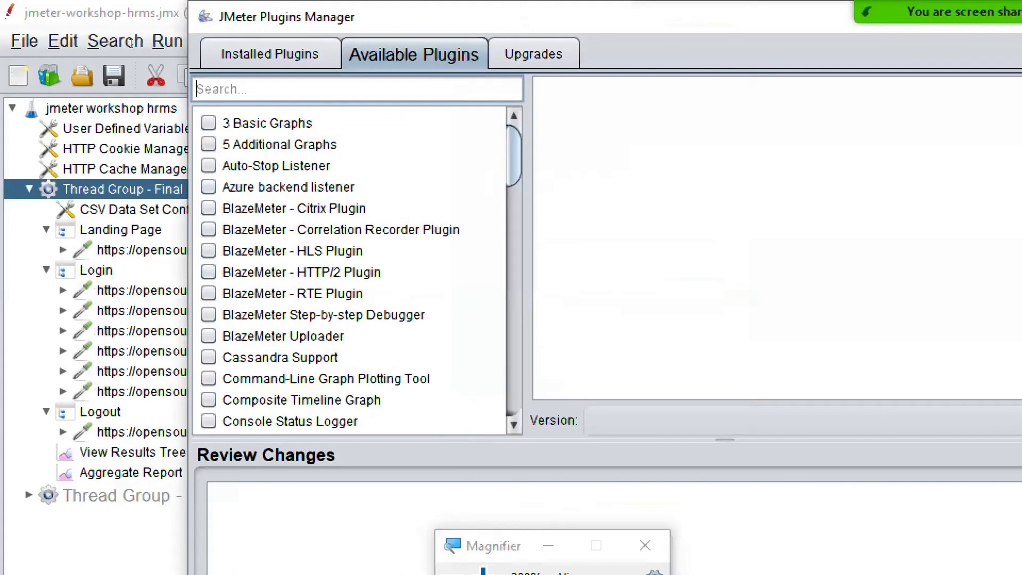
pyautogui.write('cust')
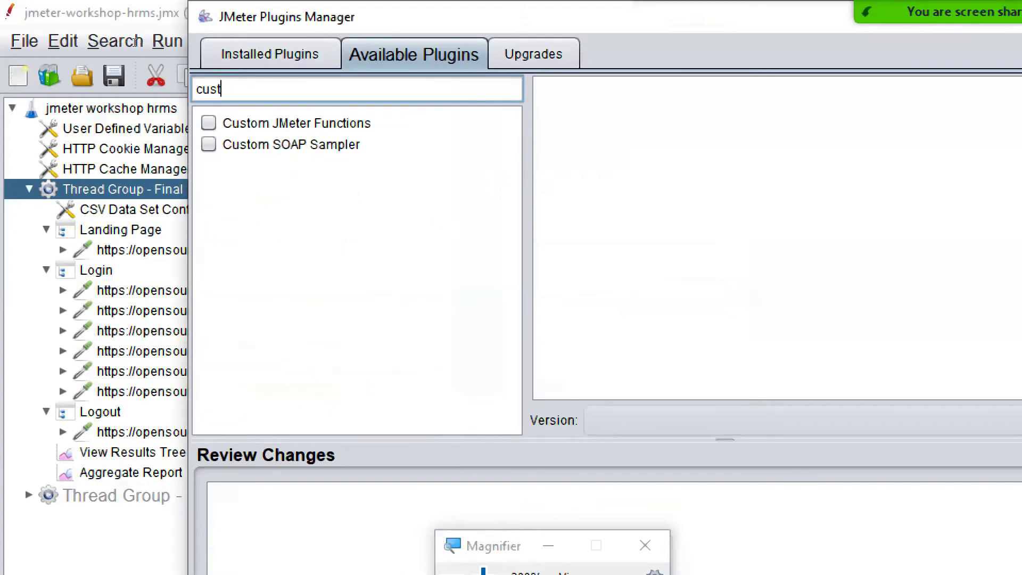
# Step: Clear the available plugins search, look at the installed plugins and close the Plugins Manager
pyautogui.press('BackSpace')
pyautogui.press('BackSpace')
pyautogui.press('BackSpace')
pyautogui.press('BackSpace')
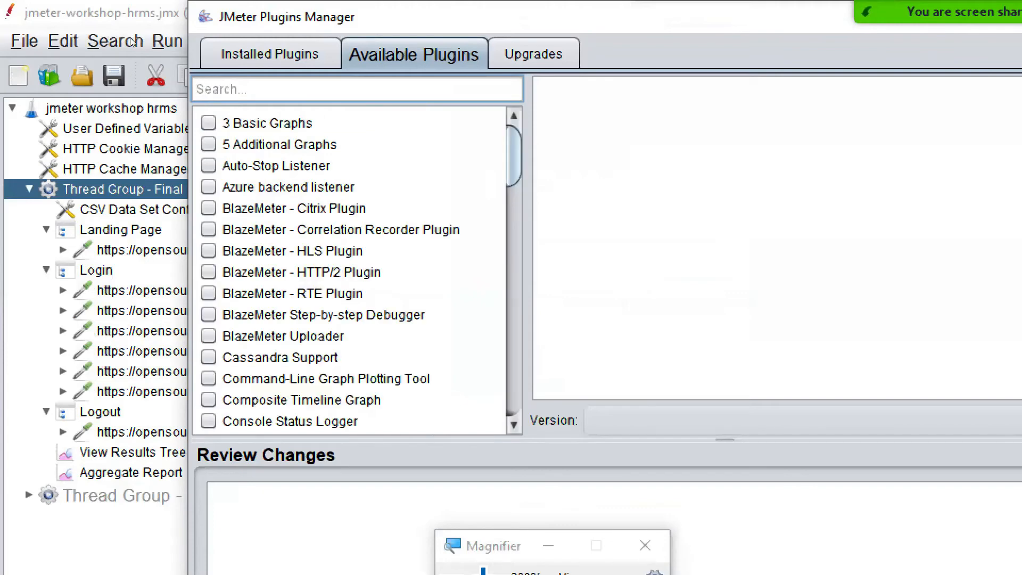
pyautogui.click(258, 51)
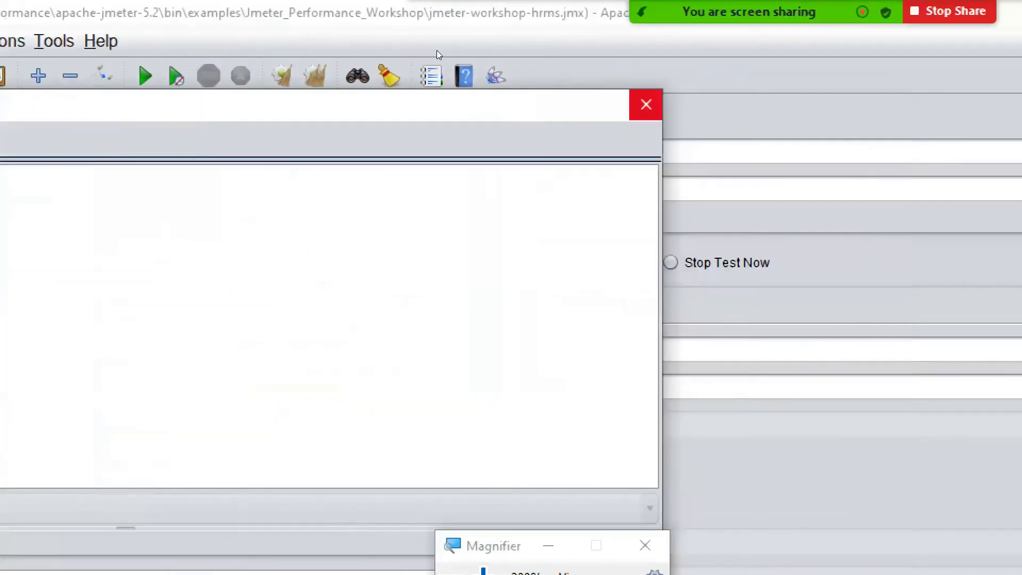
pyautogui.click(645, 104)
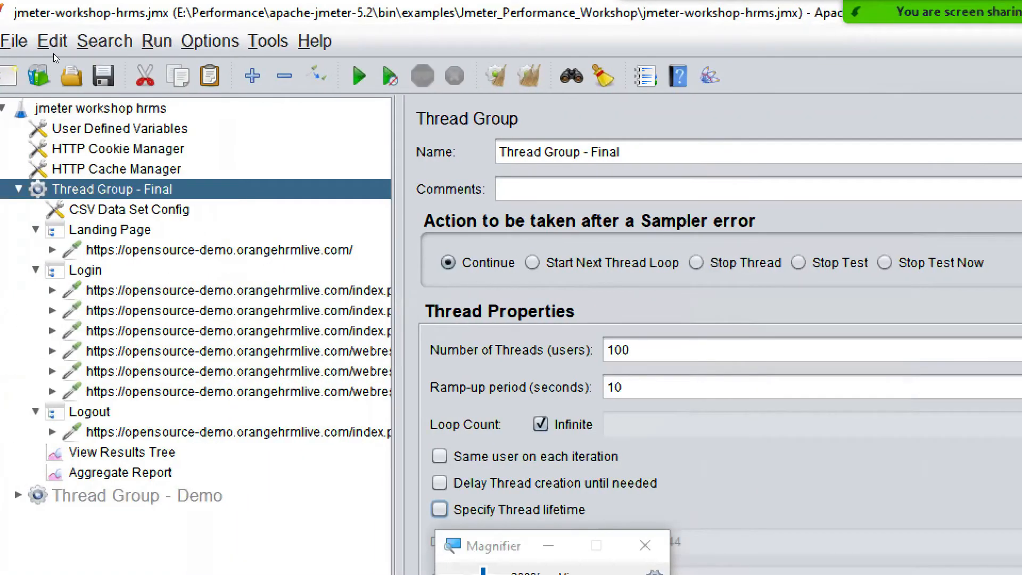
# Step: Show the thread group types that can be added to the jmeter workshop hrms test plan
pyautogui.click(99, 108)
pyautogui.rightClick(97, 109)
pyautogui.moveTo(135, 124)
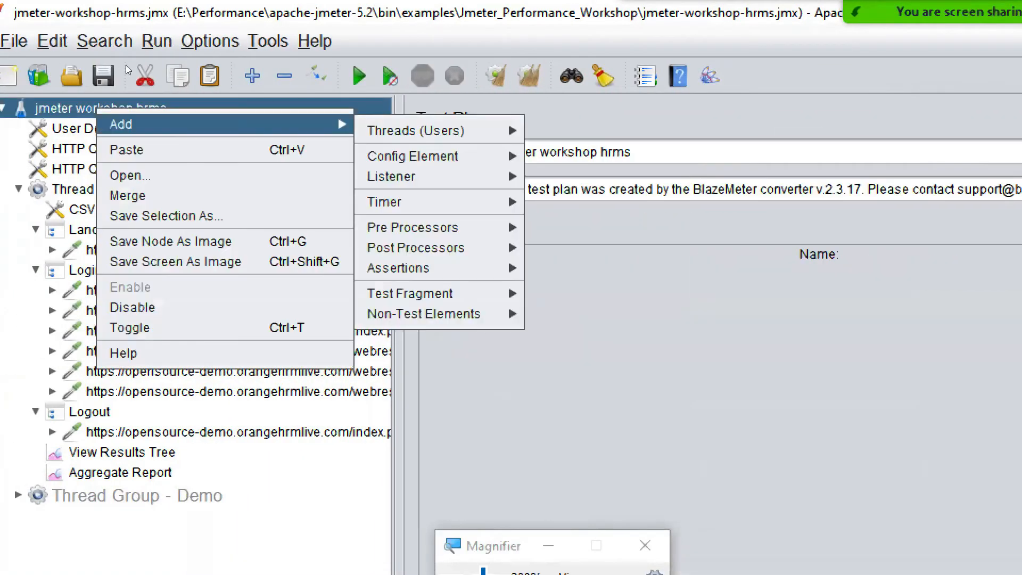
pyautogui.moveTo(415, 132)
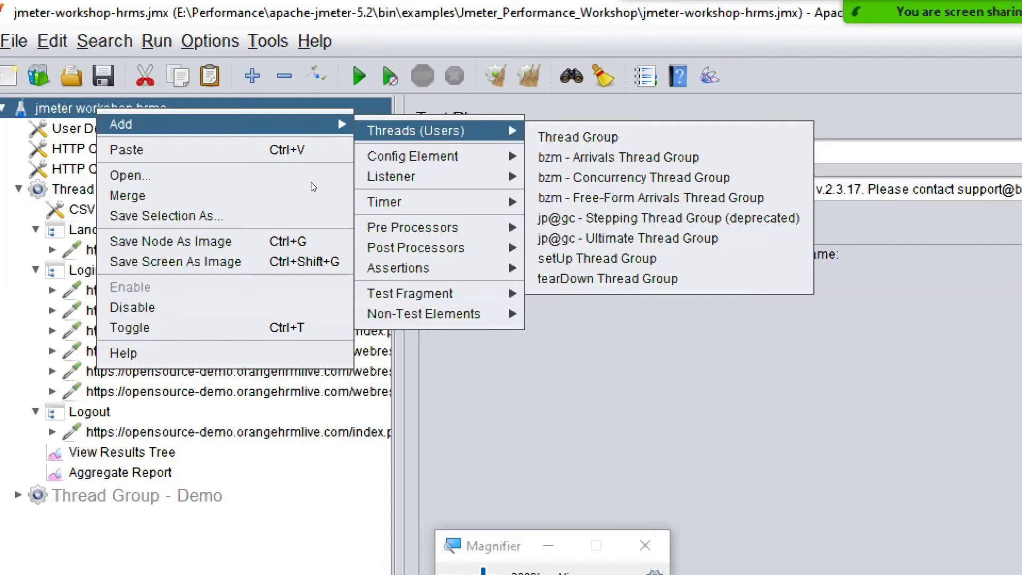
# Step: Leave the thread group list by switching windows and close the Magnifier
pyautogui.hotkey('alt', 'Tab')
pyautogui.hotkey('alt', 'Tab')
pyautogui.hotkey('alt', 'Tab')
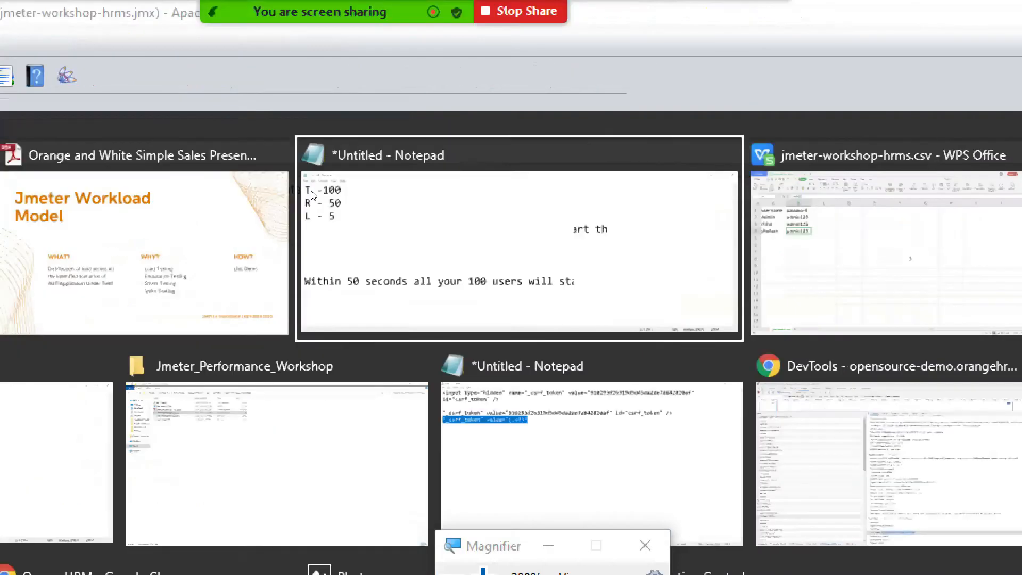
pyautogui.hotkey('alt', 'Tab')
pyautogui.hotkey('alt', 'Tab')
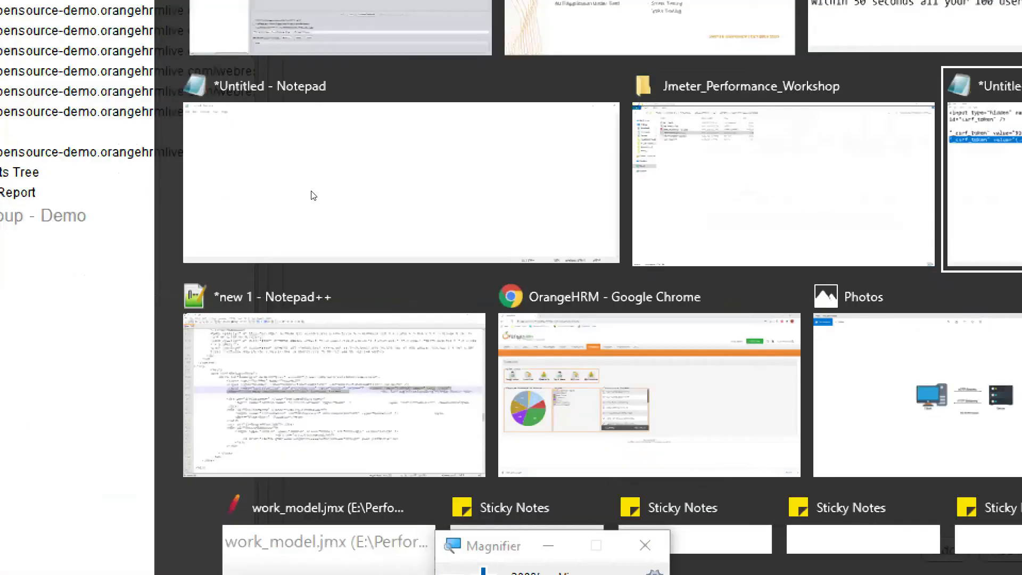
pyautogui.hotkey('alt', 'Tab')
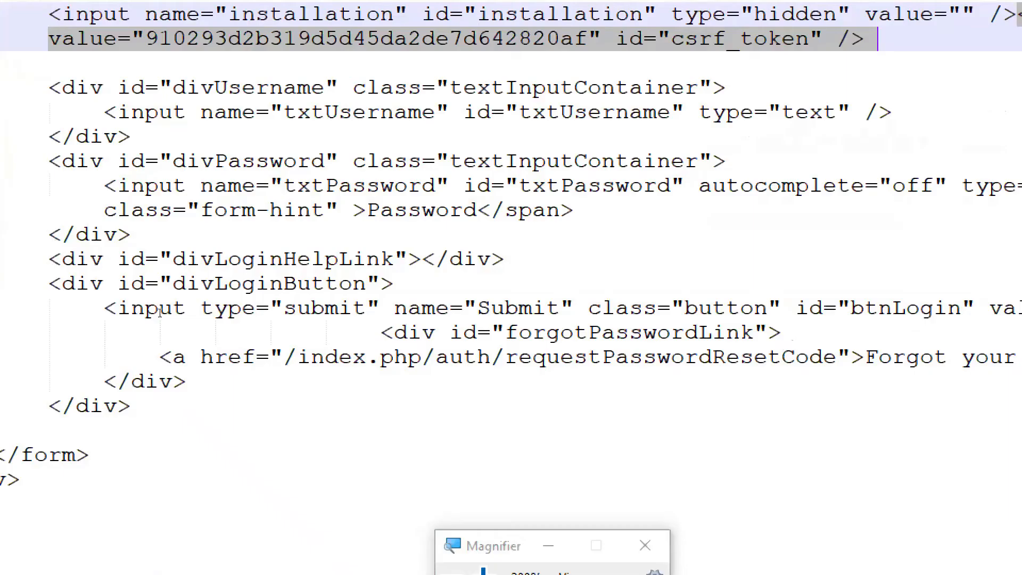
pyautogui.click(645, 545)
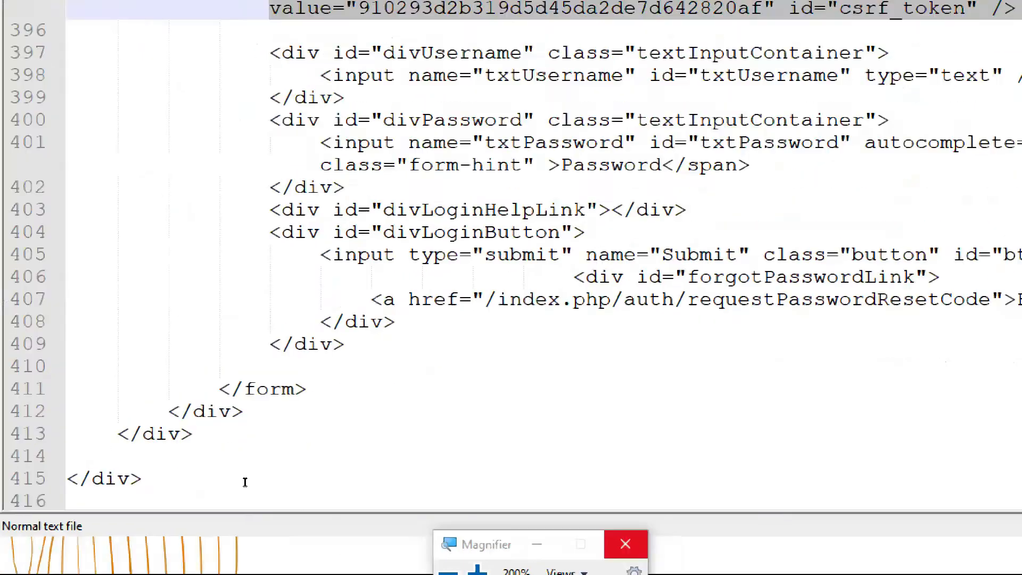
# Step: Switch to the JMeter window with the work_model.jmx test plan
pyautogui.hotkey('alt', 'Tab')
pyautogui.hotkey('alt', 'Tab')
pyautogui.hotkey('alt', 'Tab')
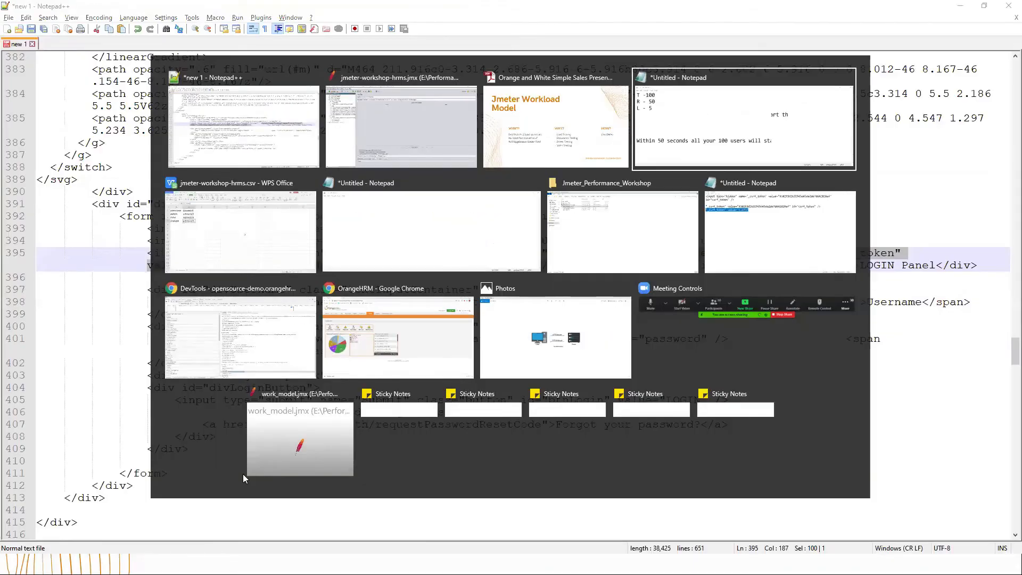
pyautogui.hotkey('alt', 'Tab')
pyautogui.hotkey('alt', 'Tab')
pyautogui.hotkey('alt', 'Tab')
pyautogui.hotkey('alt', 'Tab')
pyautogui.hotkey('alt', 'Tab')
pyautogui.hotkey('alt', 'Tab')
pyautogui.hotkey('alt', 'Tab')
pyautogui.hotkey('alt', 'Tab')
pyautogui.hotkey('alt', 'Tab')
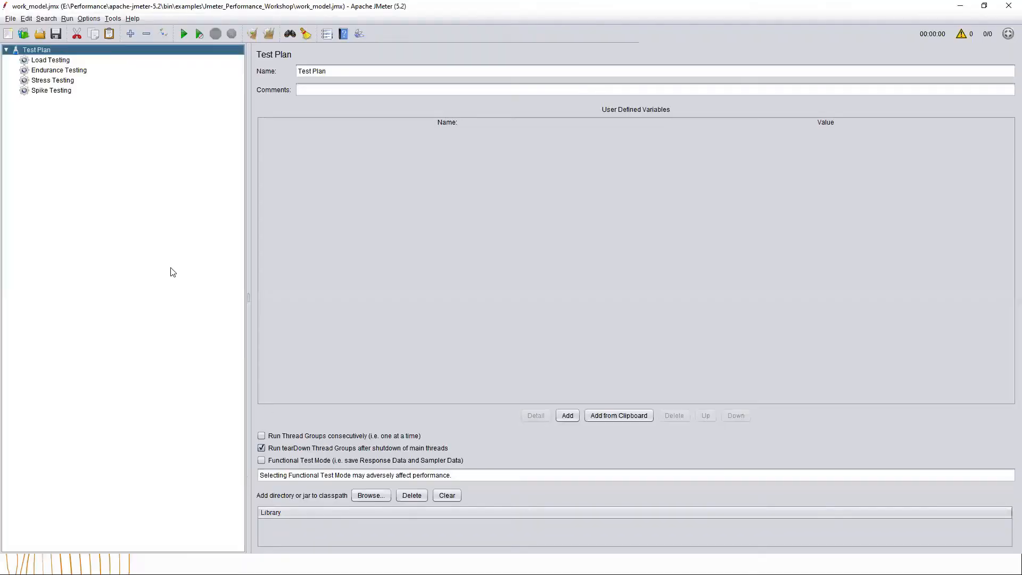
# Step: Enlarge the screen with the Magnifier, show the Load Testing thread group and close the Magnifier
pyautogui.press('super')
pyautogui.write('magni')
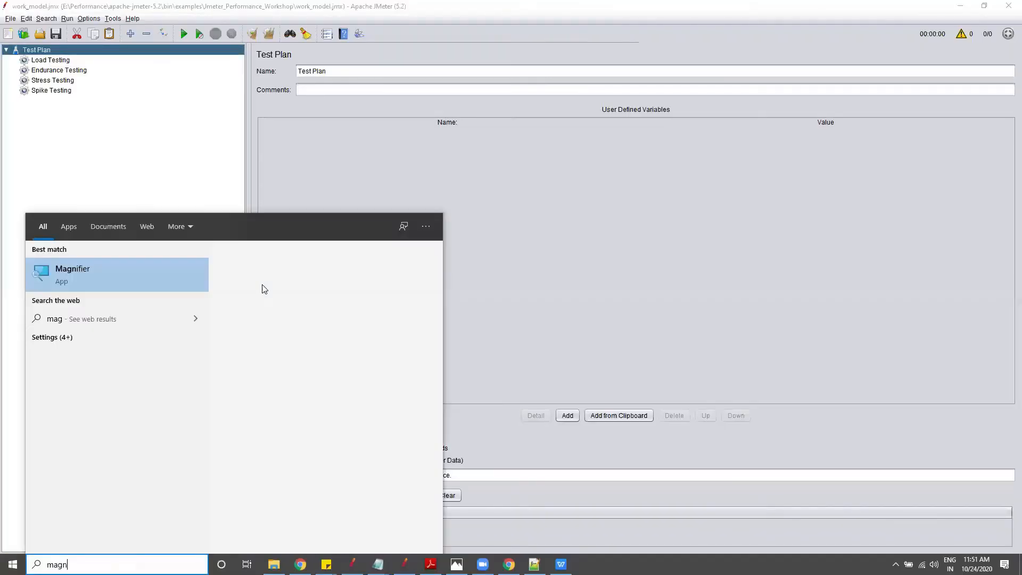
pyautogui.press('Return')
pyautogui.press('super+plus')
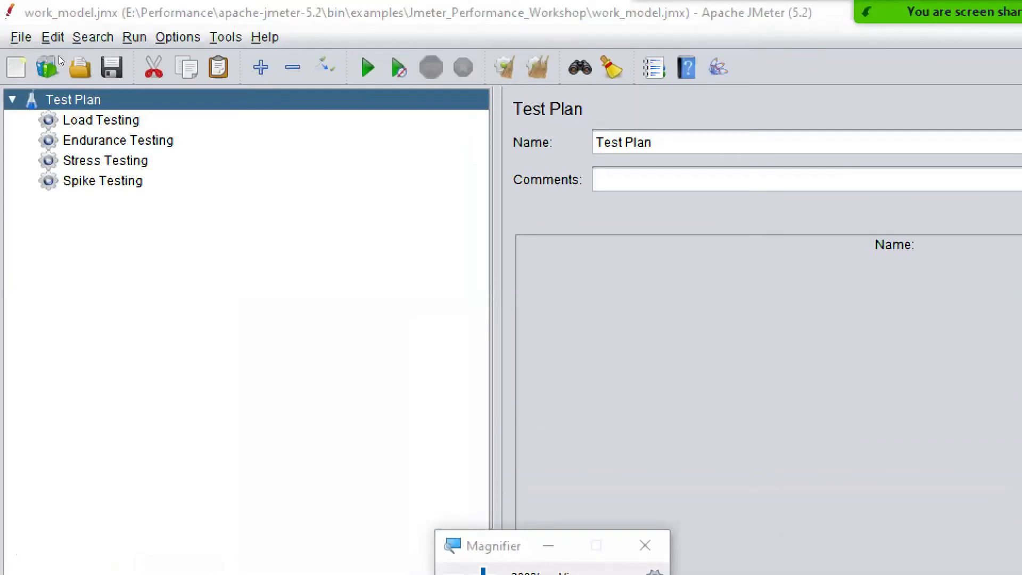
pyautogui.press('Down')
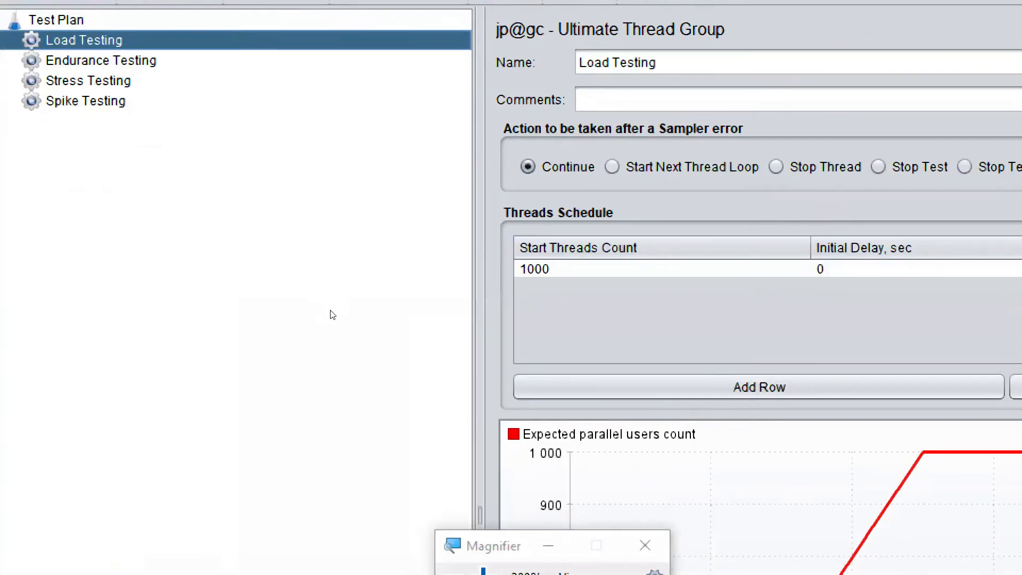
pyautogui.click(645, 546)
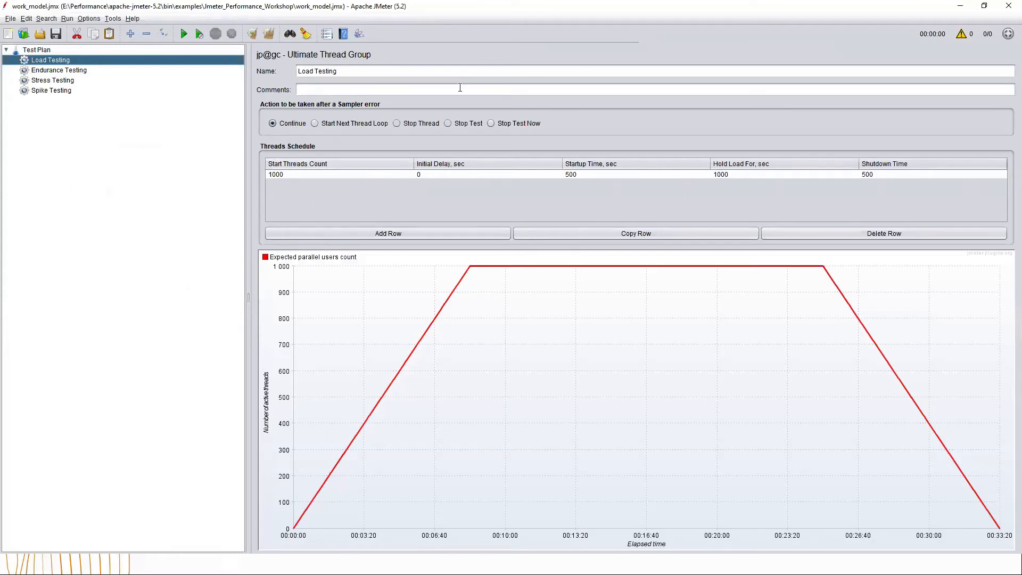
# Step: Examine the Load Testing threads schedule under the Magnifier, including its hold load time, and close the Magnifier
pyautogui.press('super')
pyautogui.write('mag')
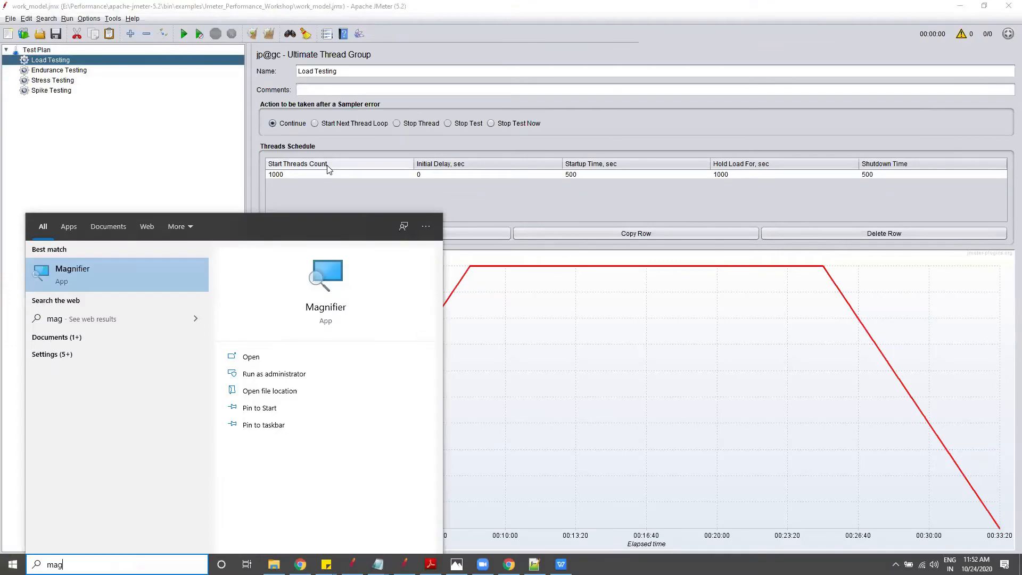
pyautogui.press('Return')
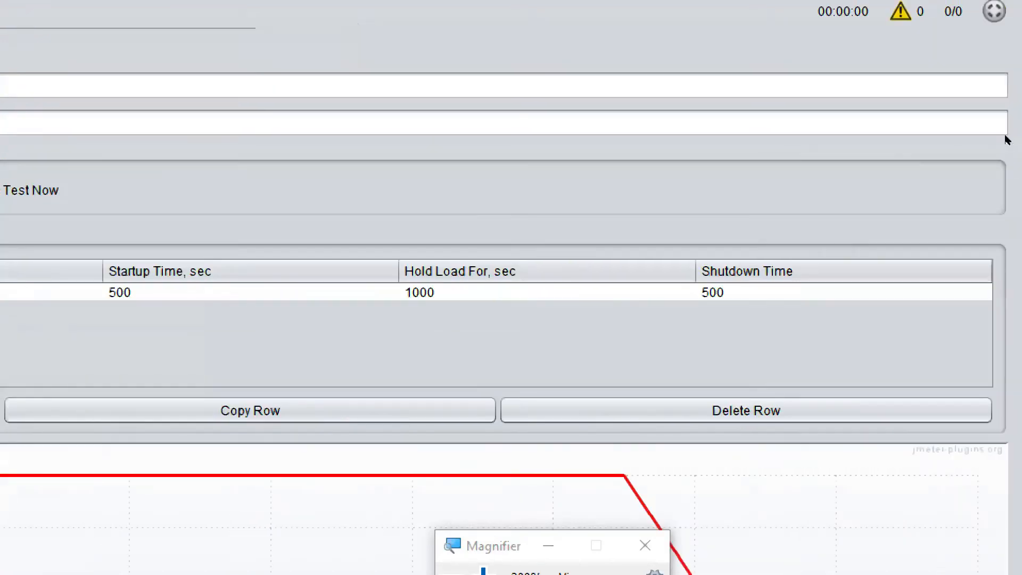
pyautogui.click(731, 174)
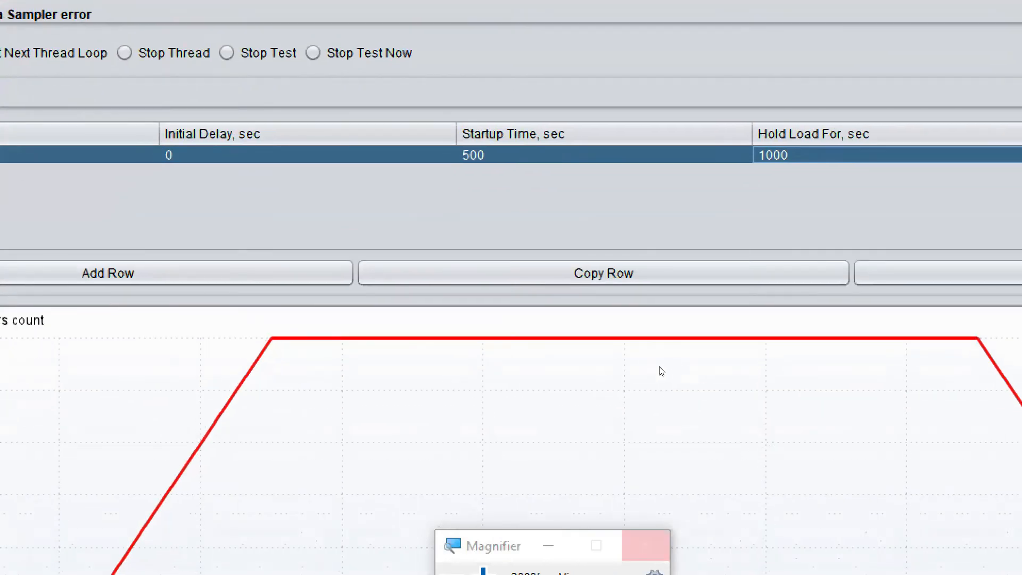
pyautogui.click(645, 545)
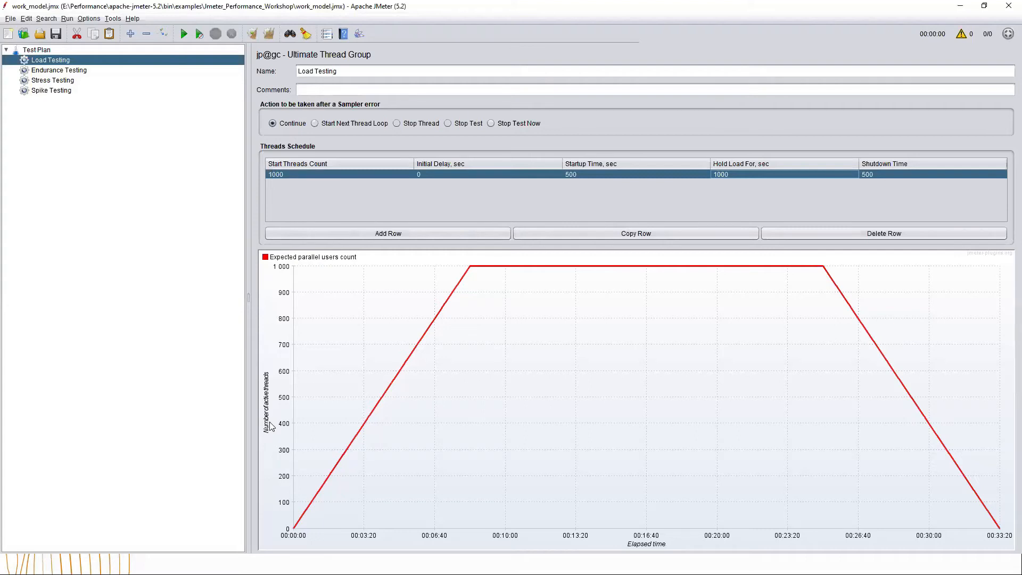
# Step: Examine the expected parallel users chart of Load Testing under the Magnifier, then close it
pyautogui.press('super')
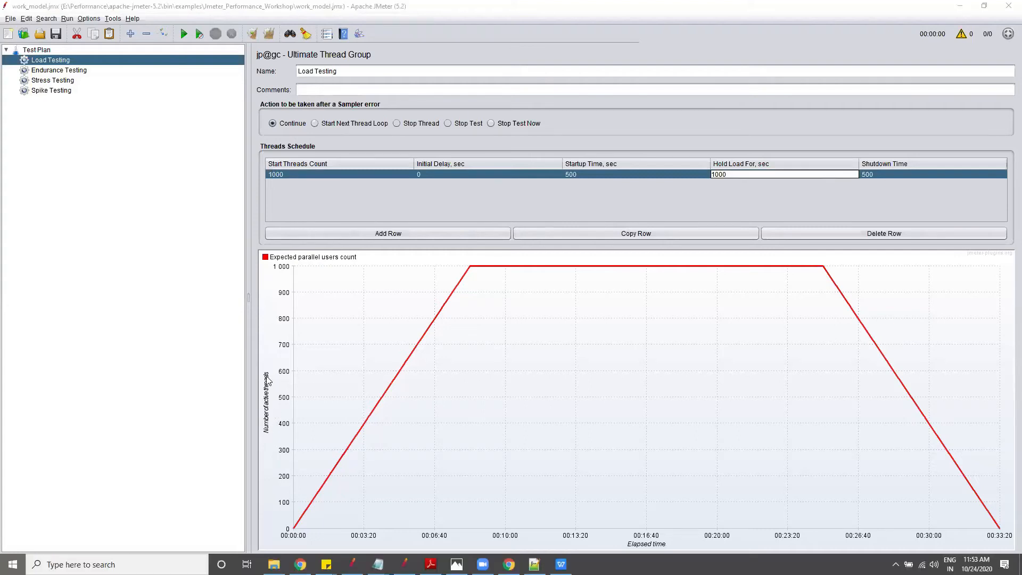
pyautogui.write('magn')
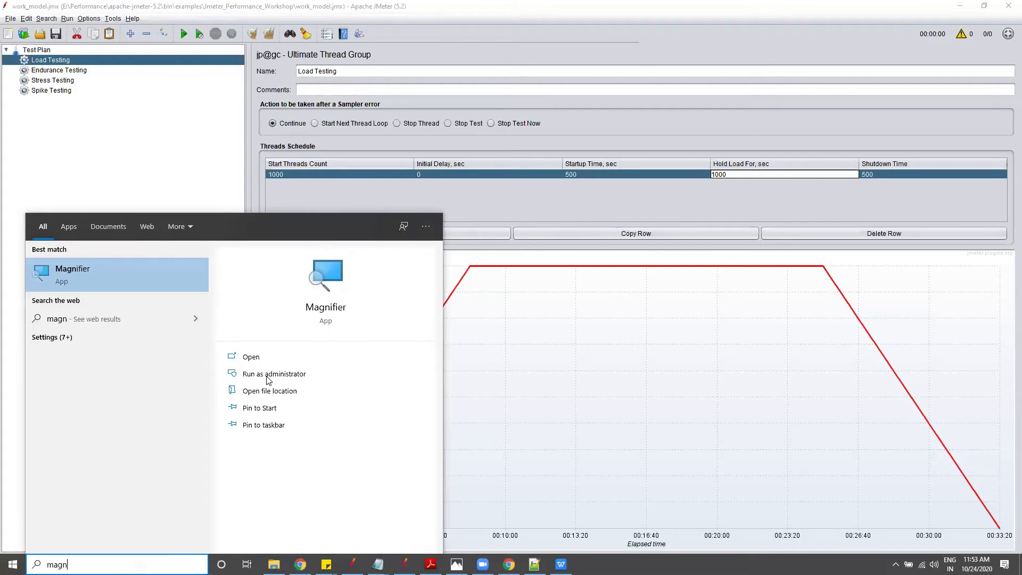
pyautogui.press('Return')
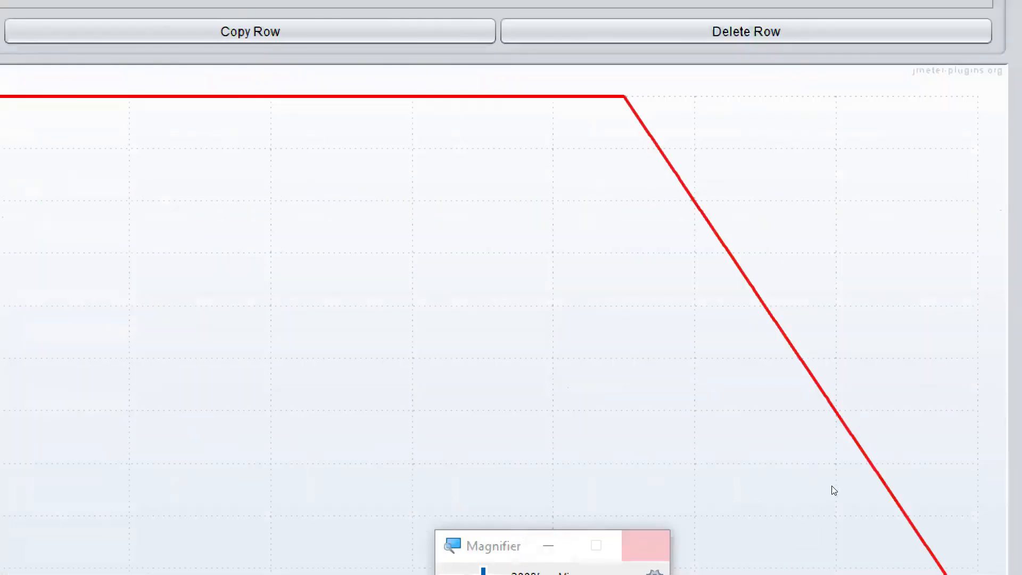
pyautogui.click(645, 546)
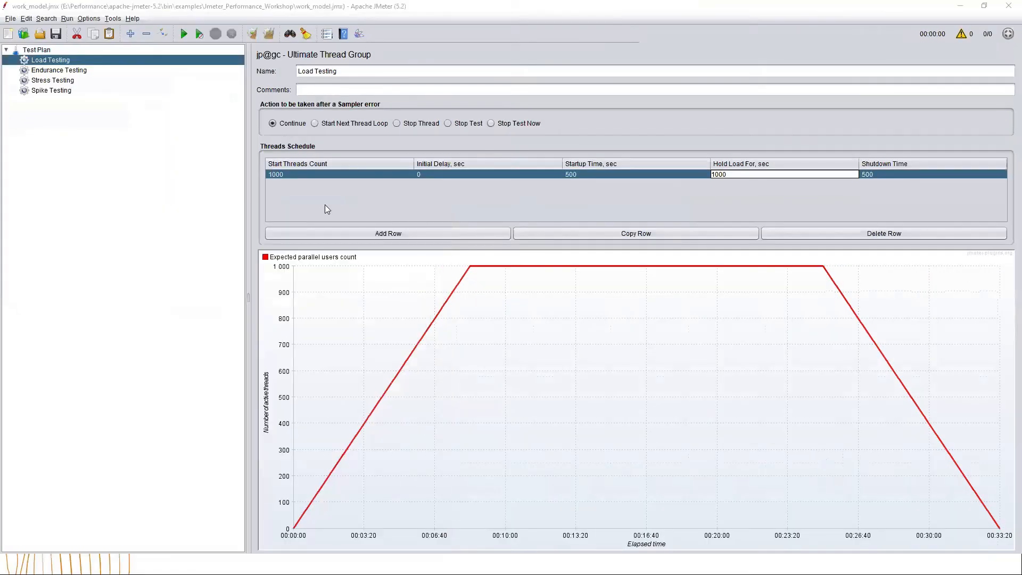
# Step: Set the Hold Load For time of the Endurance Testing thread group to 1000000 seconds
pyautogui.click(71, 73)
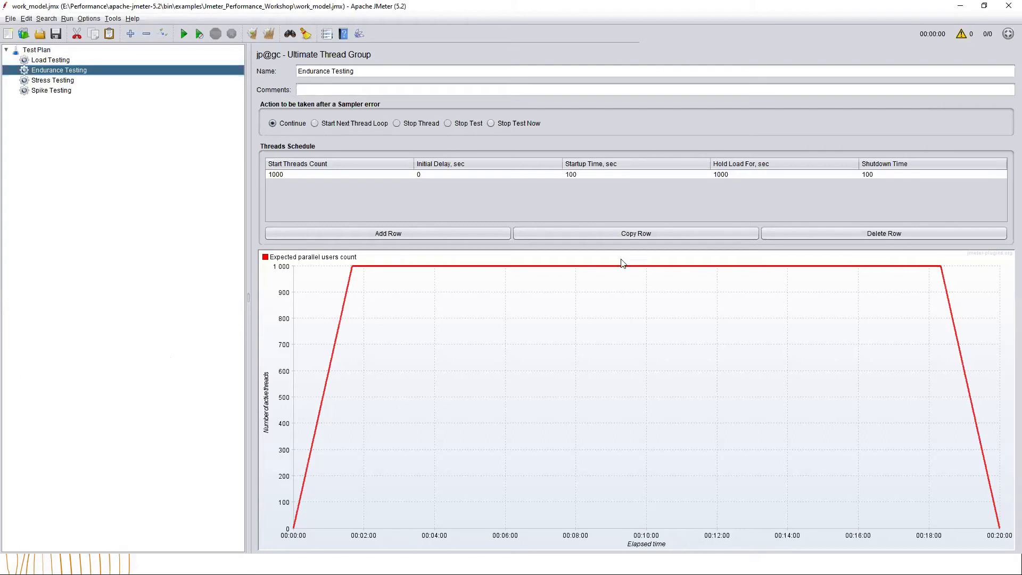
pyautogui.doubleClick(734, 175)
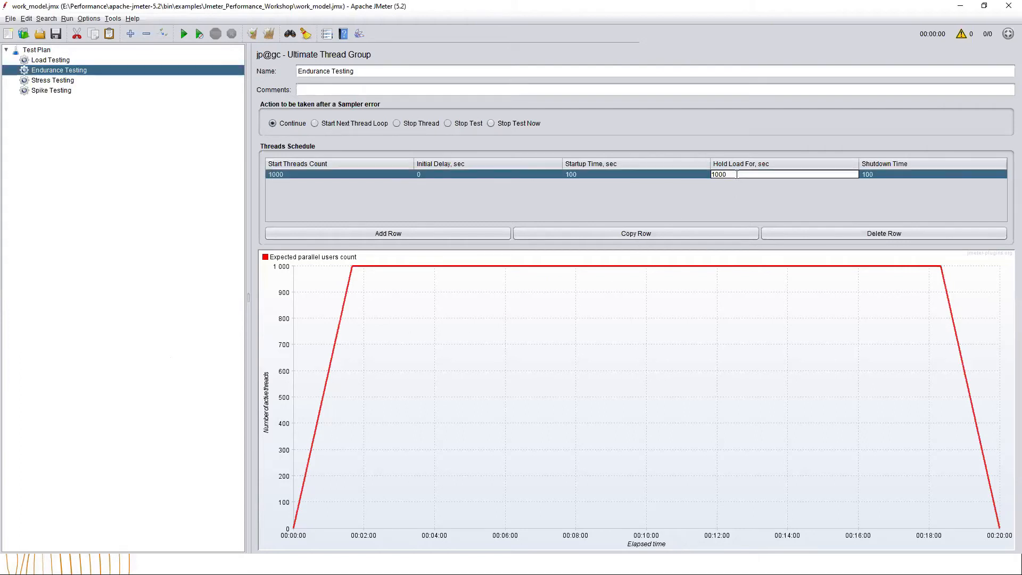
pyautogui.moveTo(735, 175); pyautogui.dragTo(706, 173)
pyautogui.write('1000000')
pyautogui.press('Return')
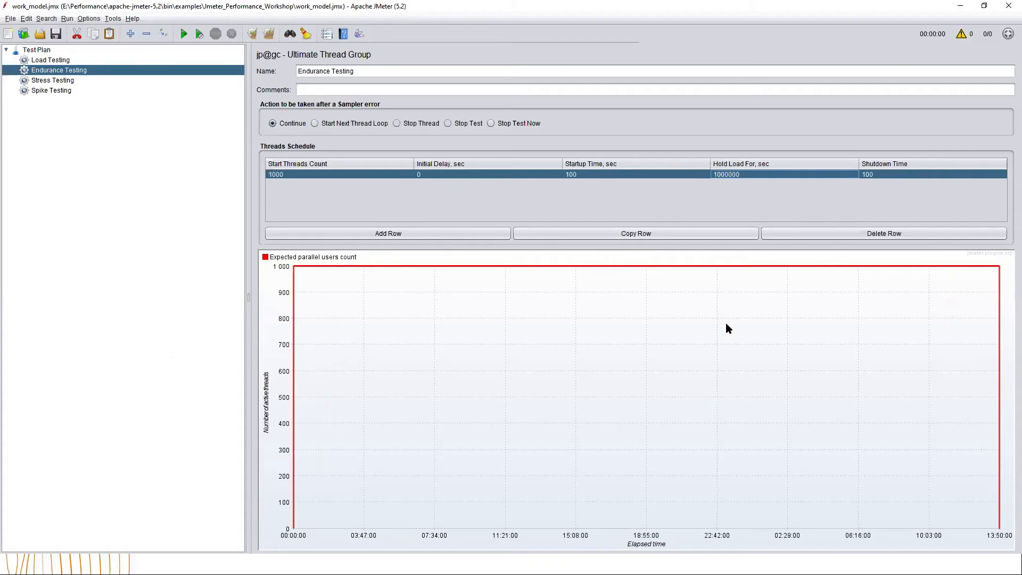
# Step: Show the Stress Testing thread group and enlarge it with the Magnifier
pyautogui.click(52, 82)
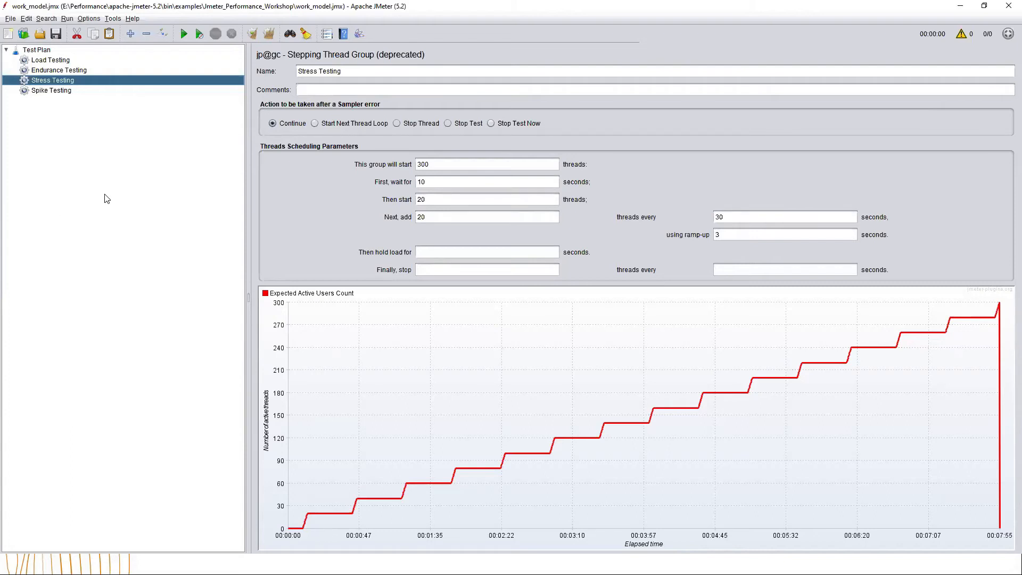
pyautogui.press('super')
pyautogui.write('magni')
pyautogui.press('Return')
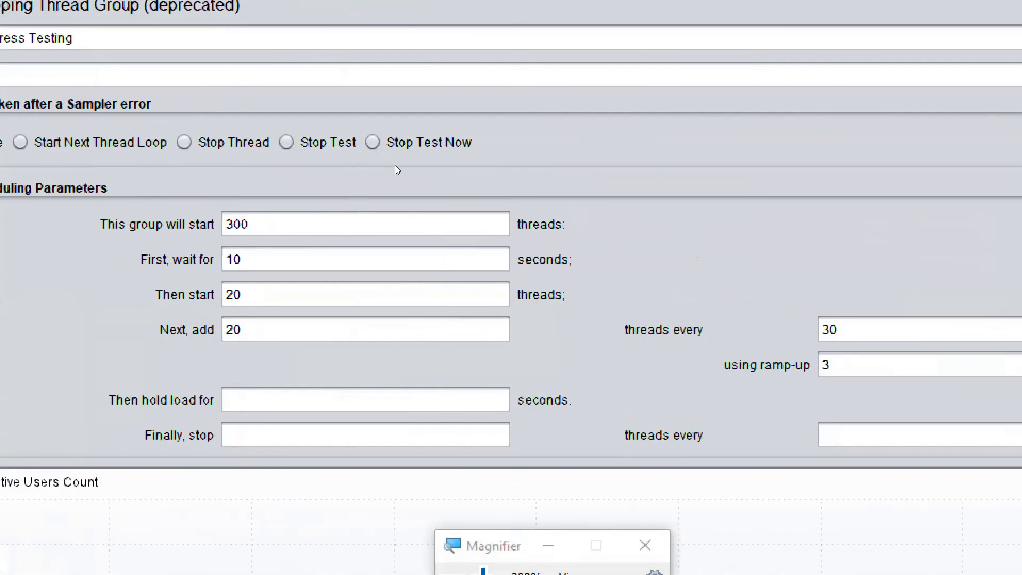
# Step: Go through the Stress Testing scheduling parameters from the total threads to the interval between added threads
pyautogui.moveTo(436, 166); pyautogui.dragTo(410, 165)
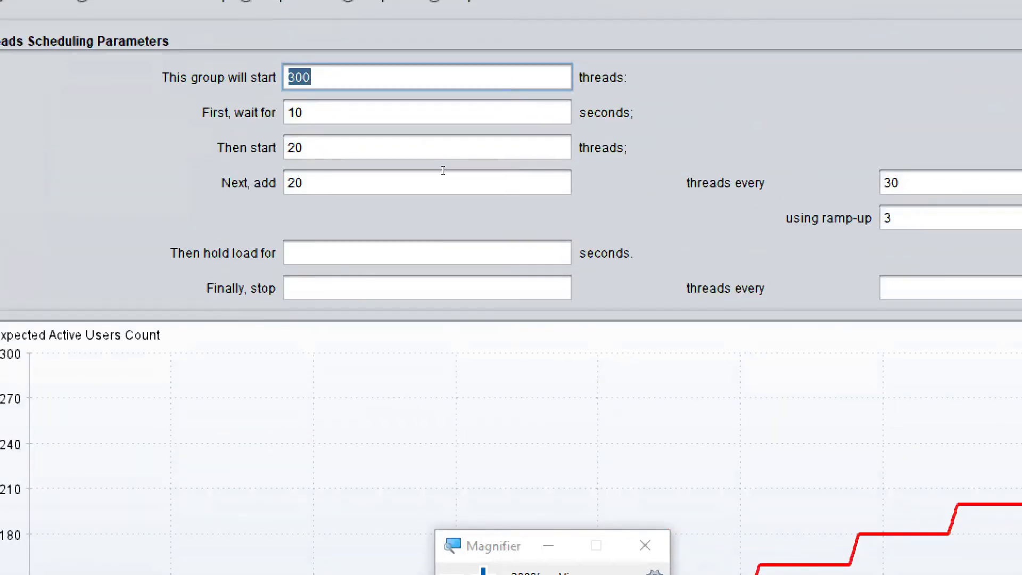
pyautogui.press('Tab')
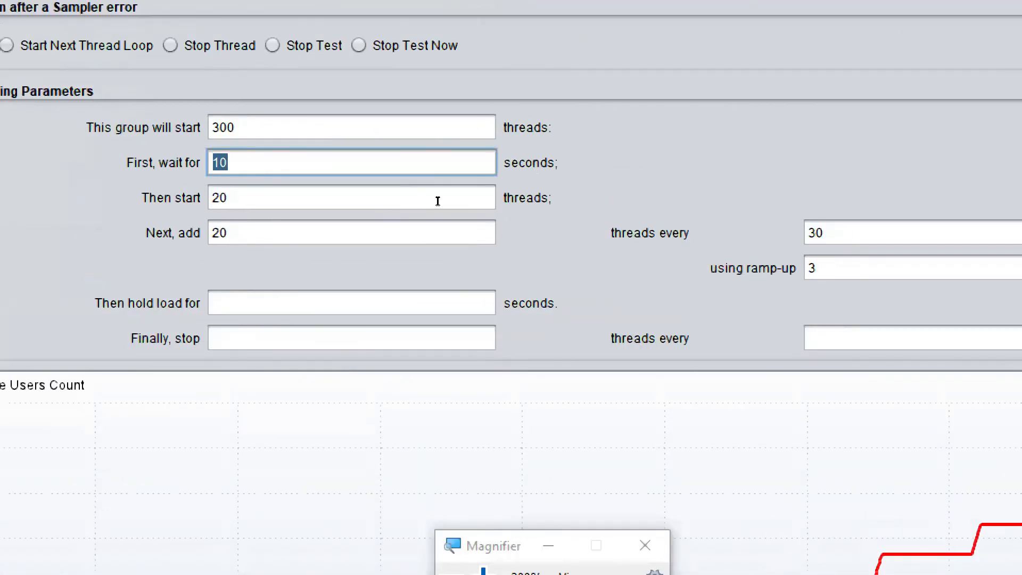
pyautogui.press('Tab')
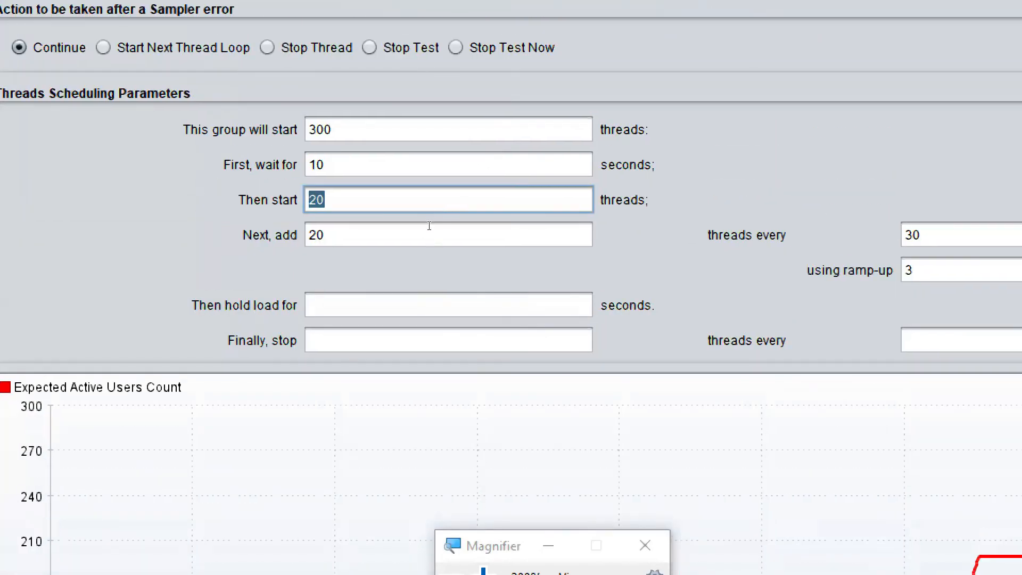
pyautogui.press('Tab')
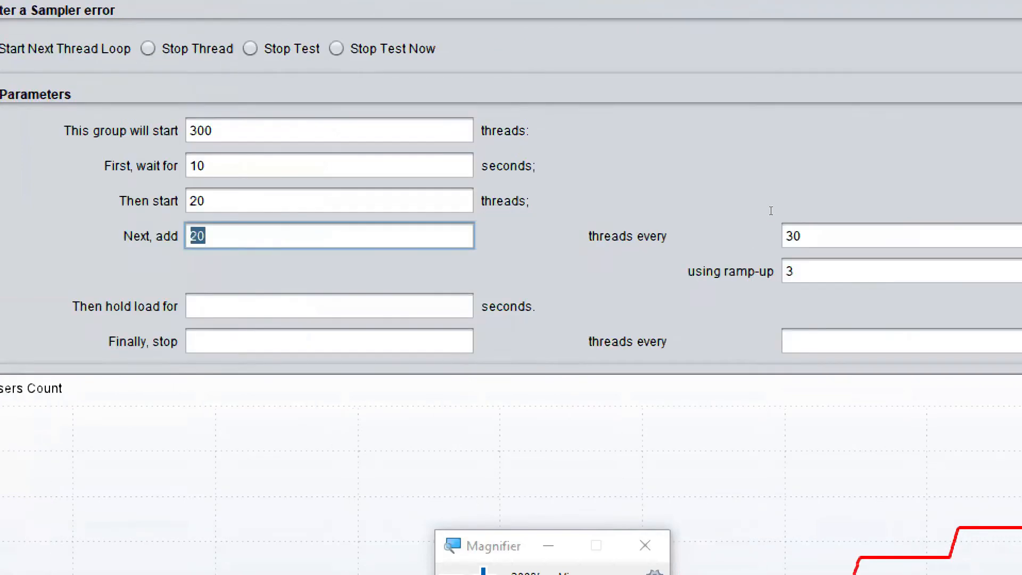
pyautogui.press('Tab')
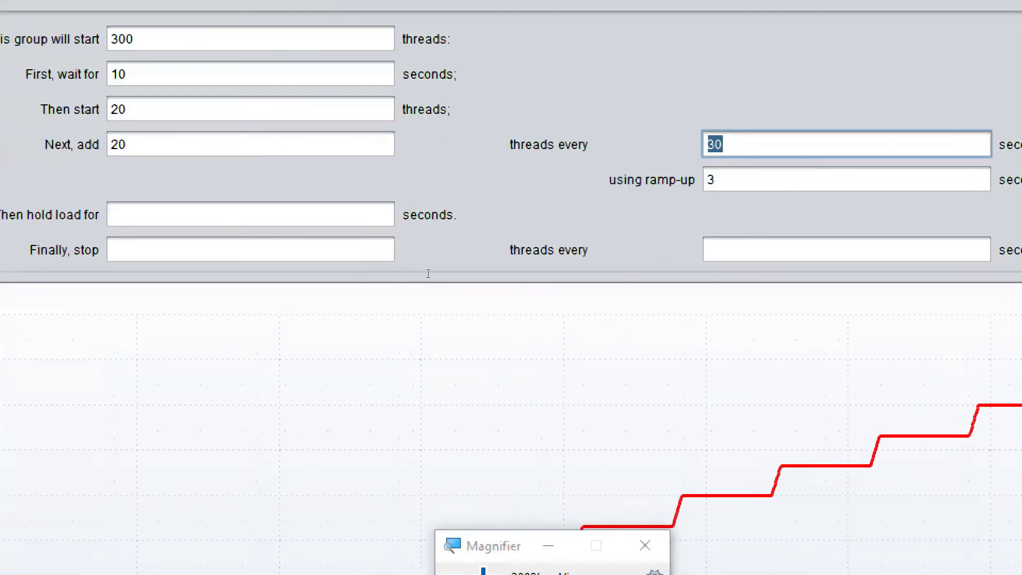
# Step: Set the hold load time of the Stress Testing thread group to 32 seconds
pyautogui.click(425, 252)
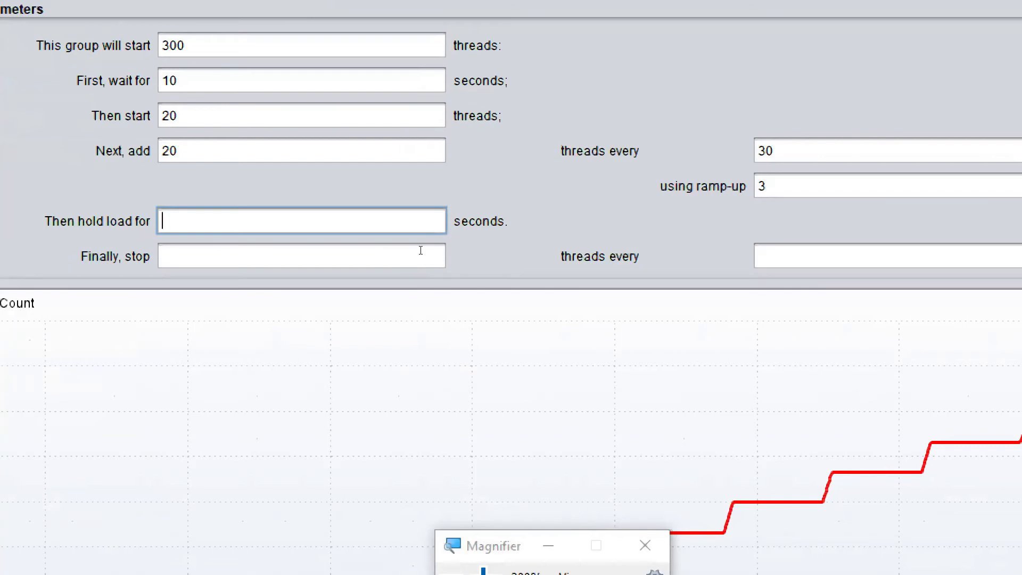
pyautogui.write('32')
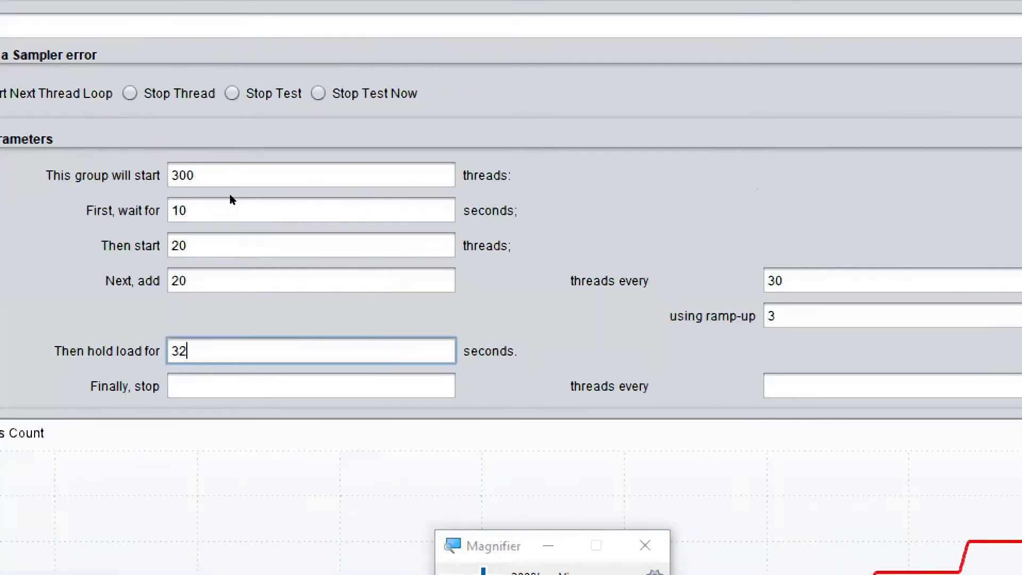
# Step: Make the Stress Testing thread group finally stop 10 threads every 10 seconds and close the Magnifier
pyautogui.press('Tab')
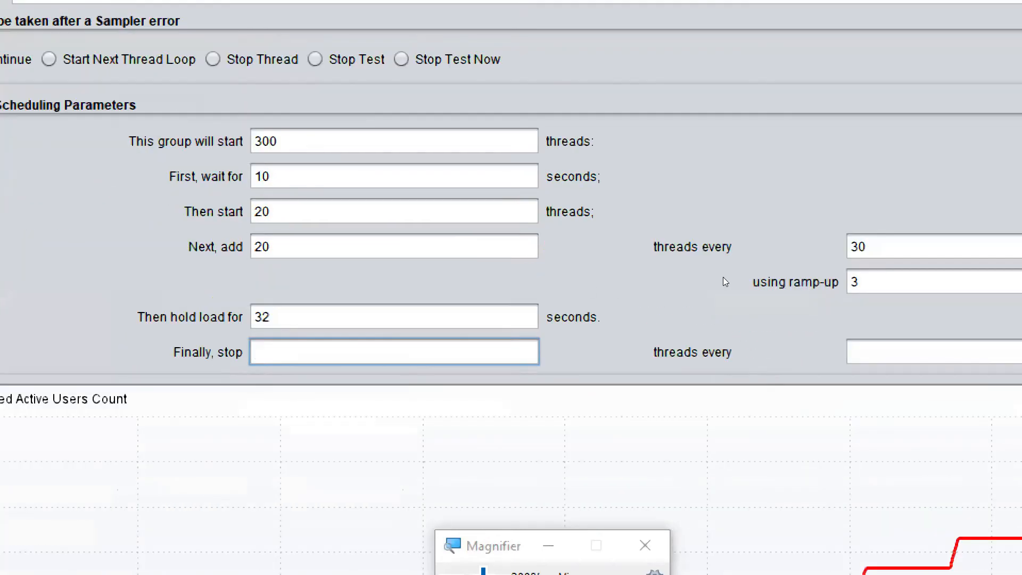
pyautogui.press('Tab')
pyautogui.hotkey('shift', 'Tab')
pyautogui.write('10')
pyautogui.press('Tab')
pyautogui.write('10')
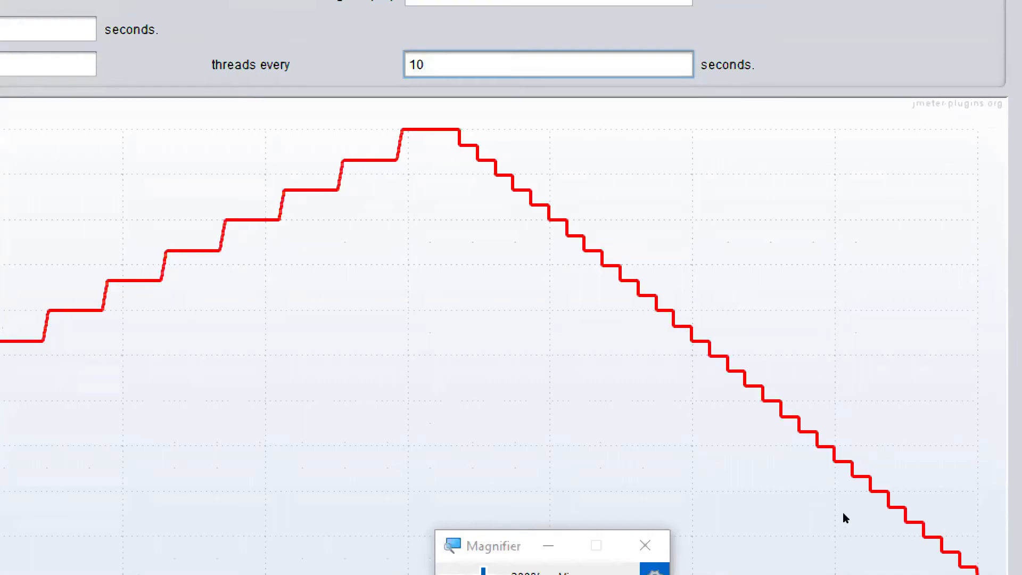
pyautogui.click(646, 545)
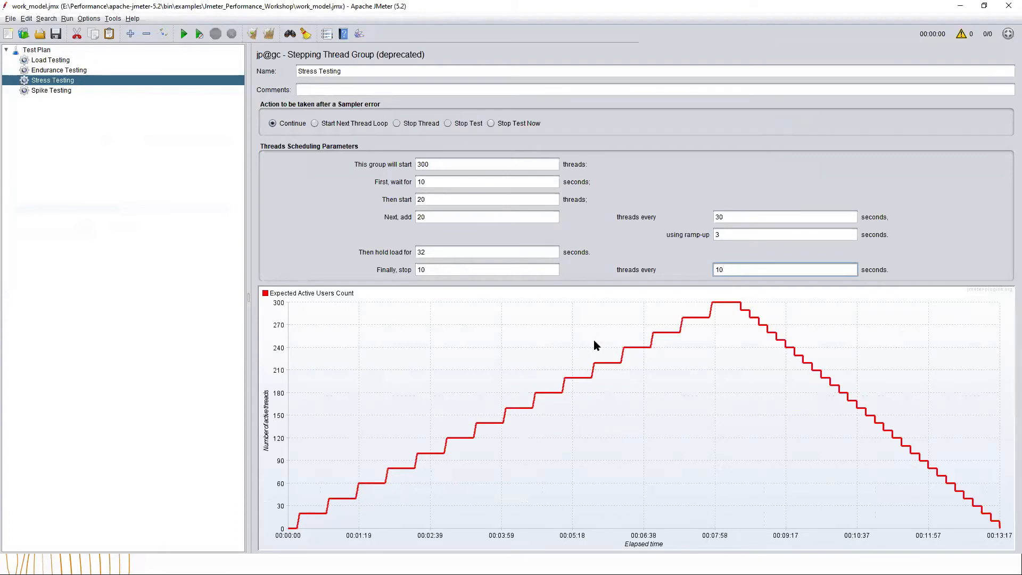
# Step: Show the Spike Testing thread group with its threads schedule and enlarge it with the Magnifier
pyautogui.click(73, 94)
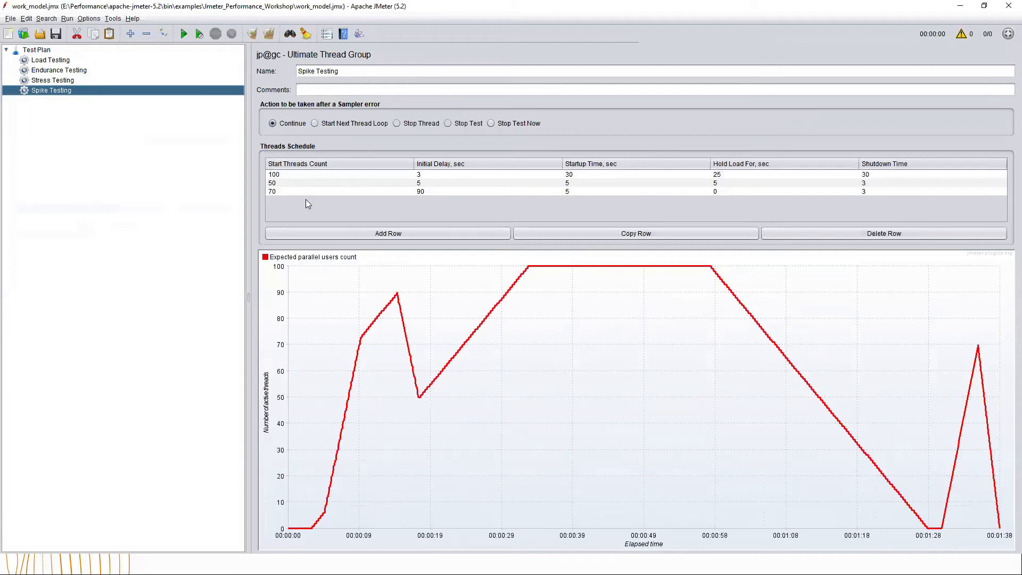
pyautogui.click(302, 184)
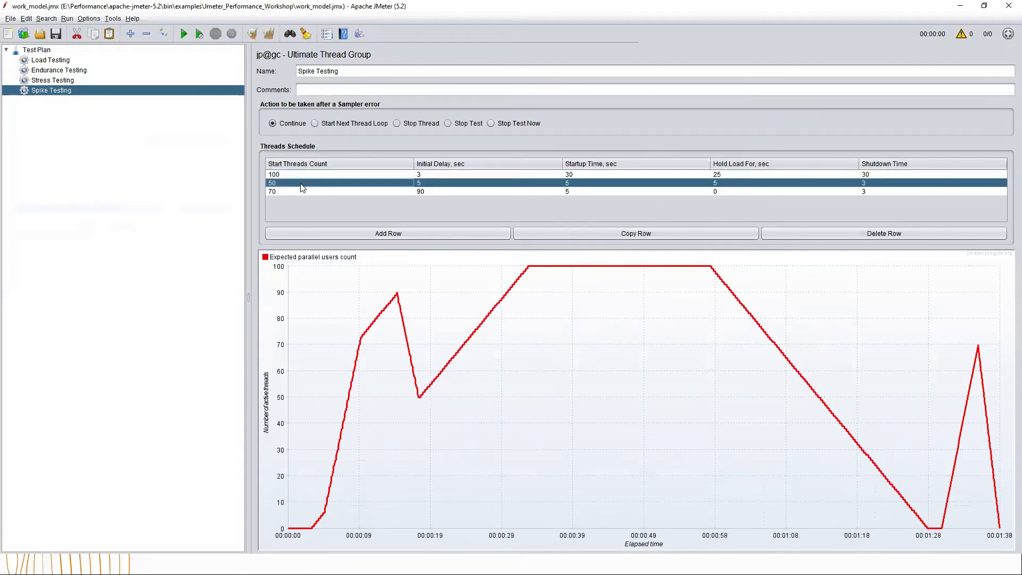
pyautogui.doubleClick(301, 184)
pyautogui.press('super')
pyautogui.write('m')
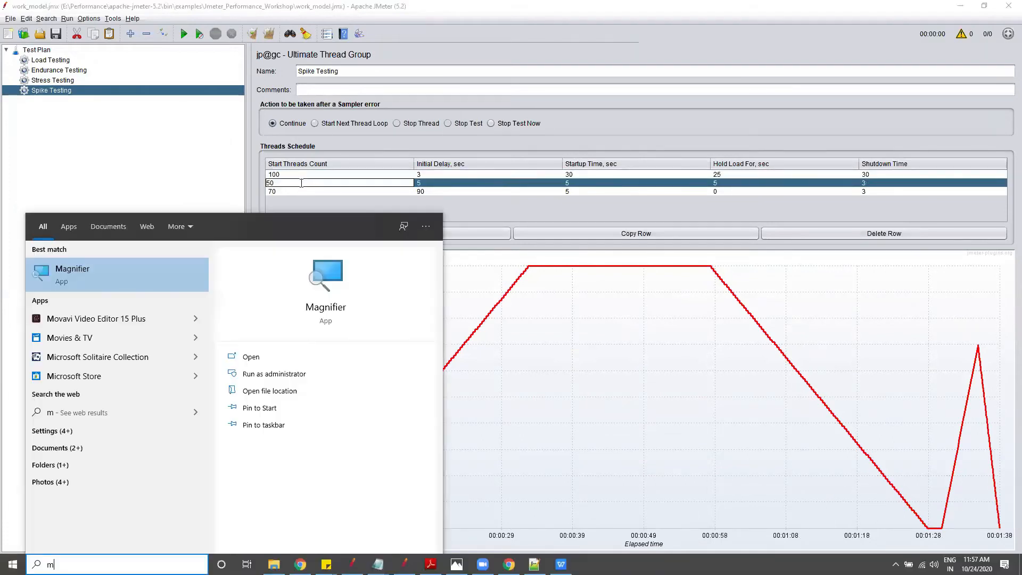
pyautogui.press('Return')
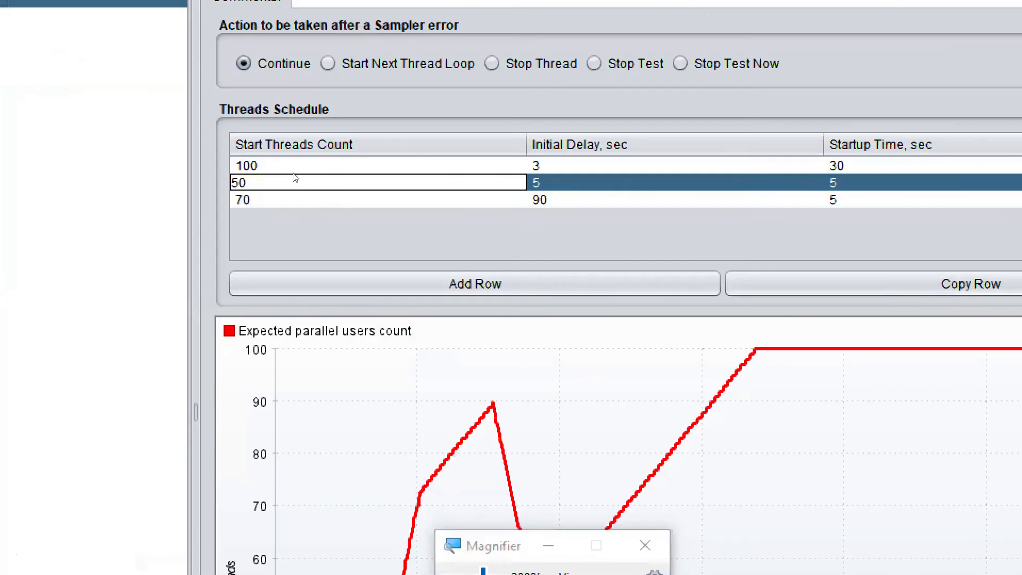
# Step: Go through the three Spike Testing schedule rows, then return the enlarged view to normal size
pyautogui.click(293, 173)
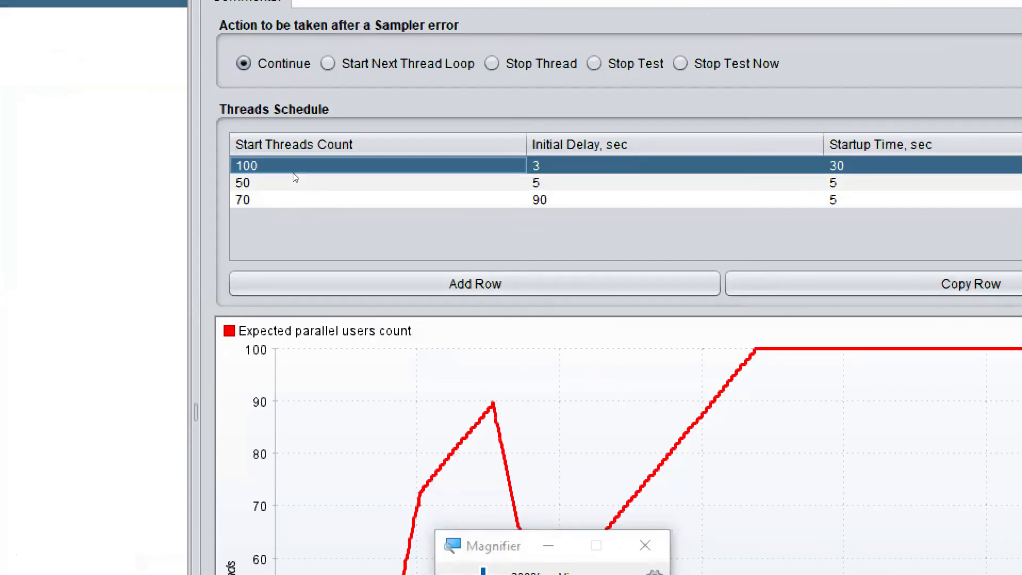
pyautogui.click(286, 186)
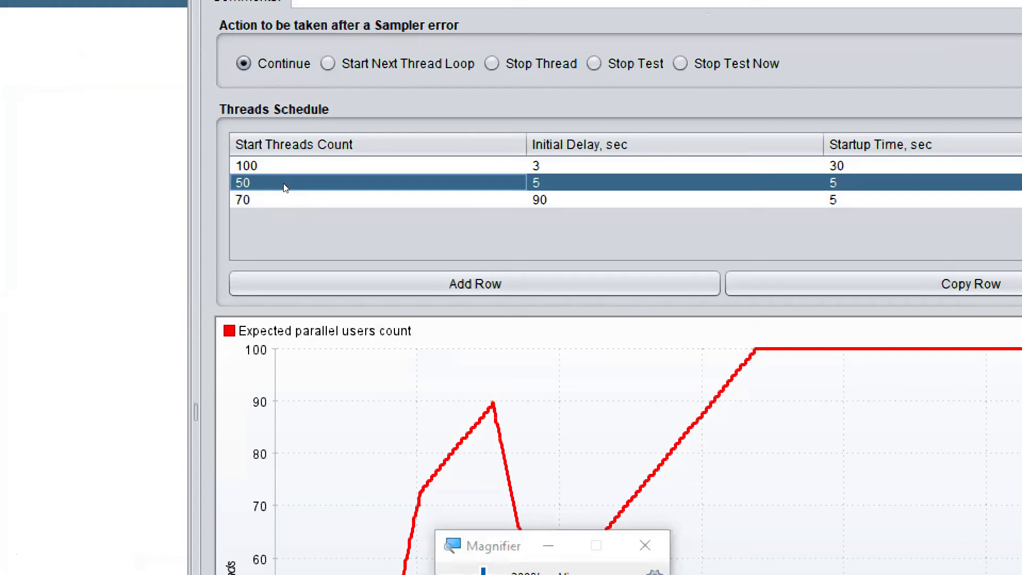
pyautogui.click(284, 199)
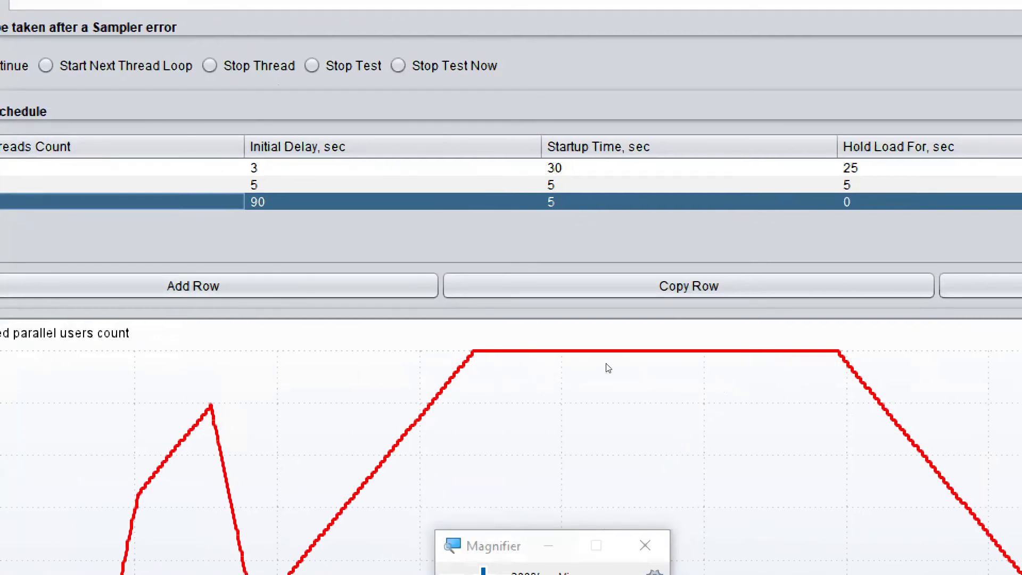
pyautogui.press('super+minus')
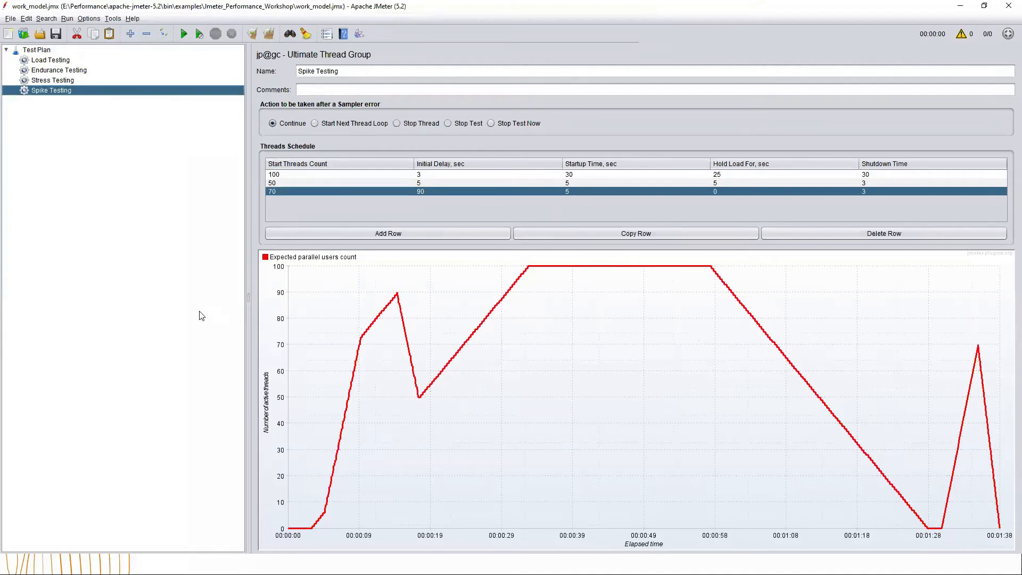
# Step: Switch to the presentation slide titled Jmeter Workload Model
pyautogui.hotkey('alt', 'Tab')
pyautogui.hotkey('alt', 'Tab')
pyautogui.hotkey('alt', 'Tab')
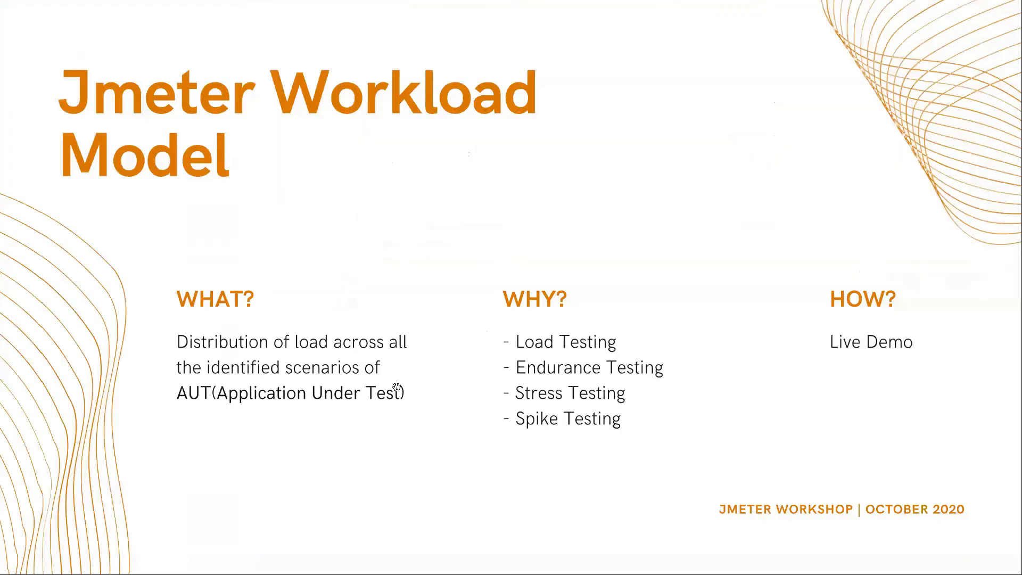
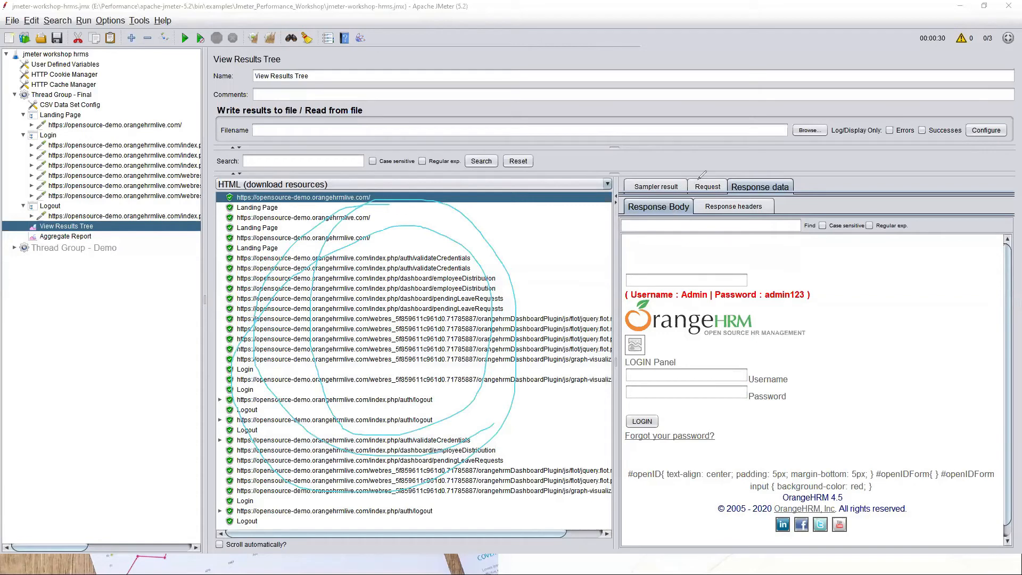
# Step: Circle the request and header view options in View Results Tree and compare the first sample's request with its response data
pyautogui.moveTo(700, 176)
pyautogui.mouseDown()
pyautogui.moveTo(748, 182)
pyautogui.moveTo(693, 174)
pyautogui.mouseUp()
pyautogui.moveTo(779, 209); pyautogui.dragTo(768, 199)
pyautogui.click(707, 188)
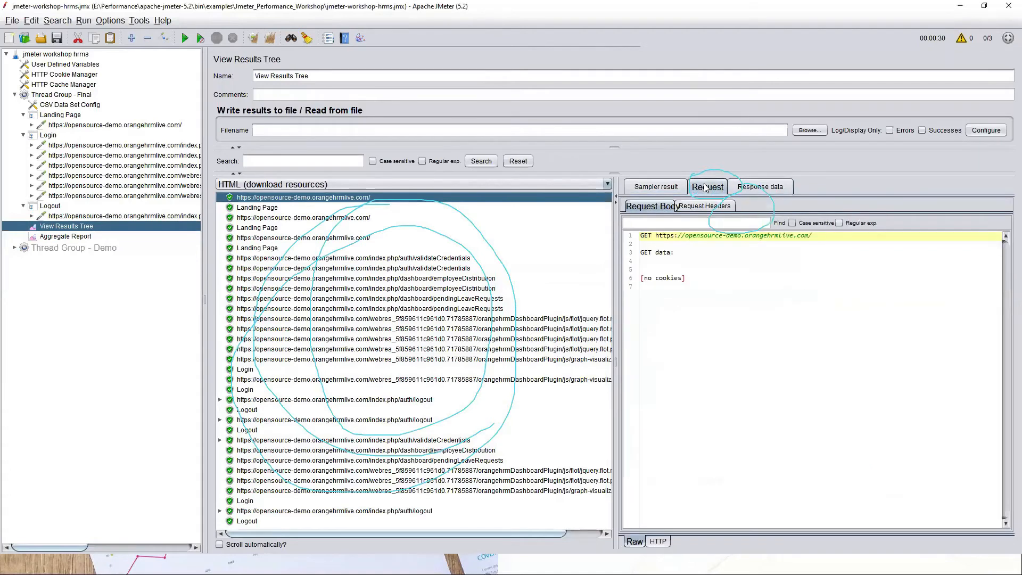
pyautogui.click(770, 190)
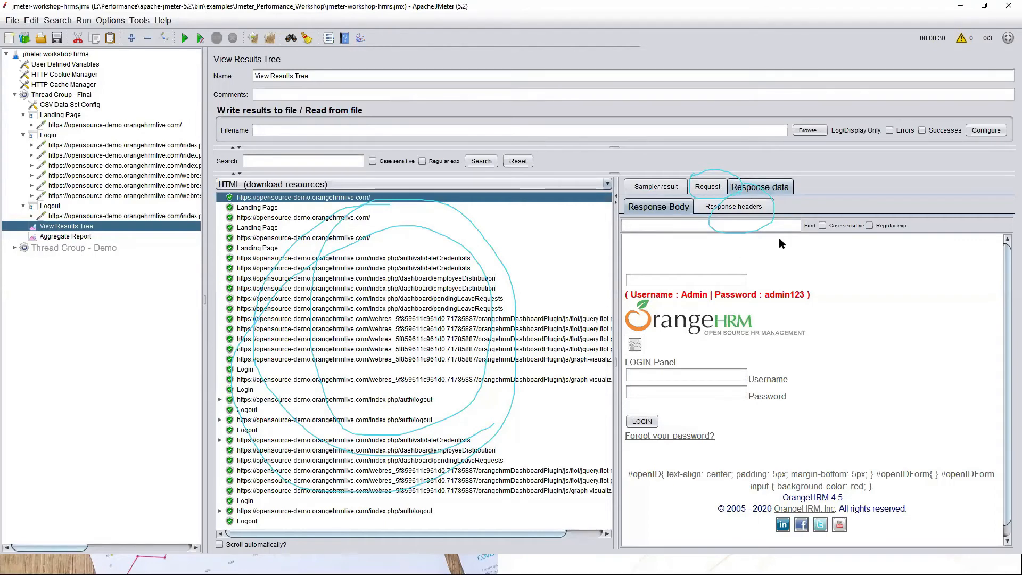
pyautogui.click(711, 189)
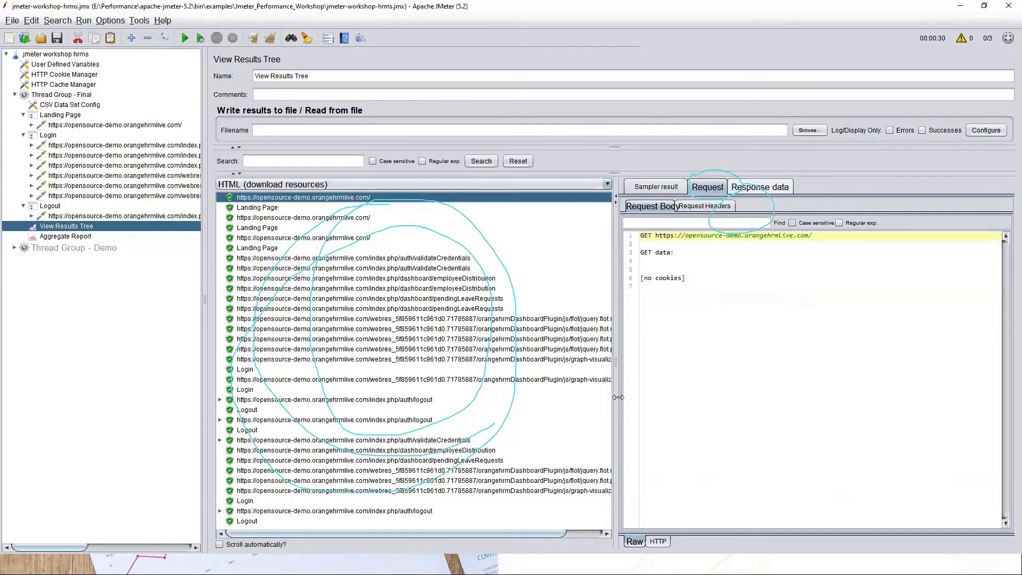
pyautogui.click(760, 187)
pyautogui.click(709, 187)
pyautogui.click(764, 185)
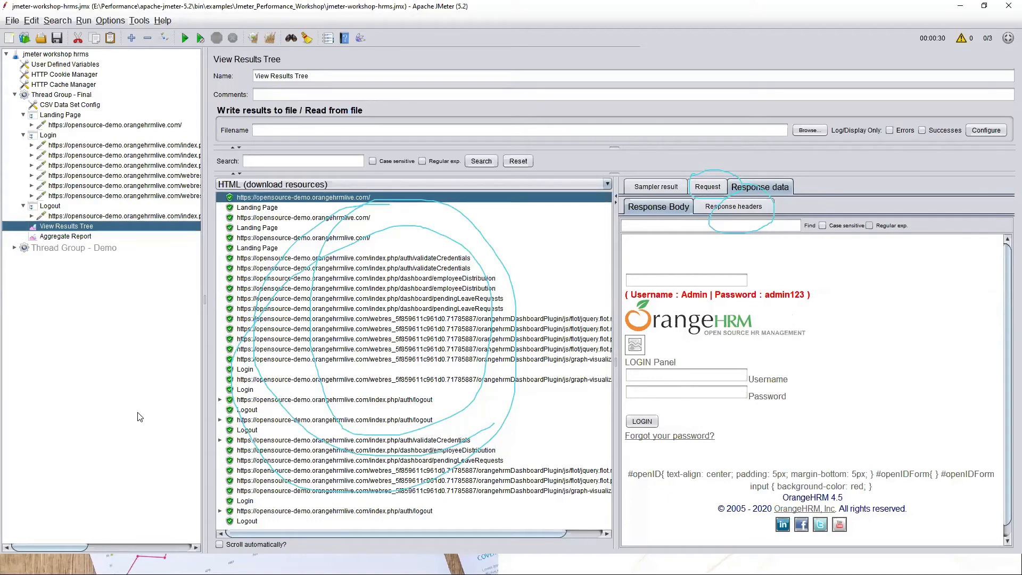
pyautogui.click(708, 186)
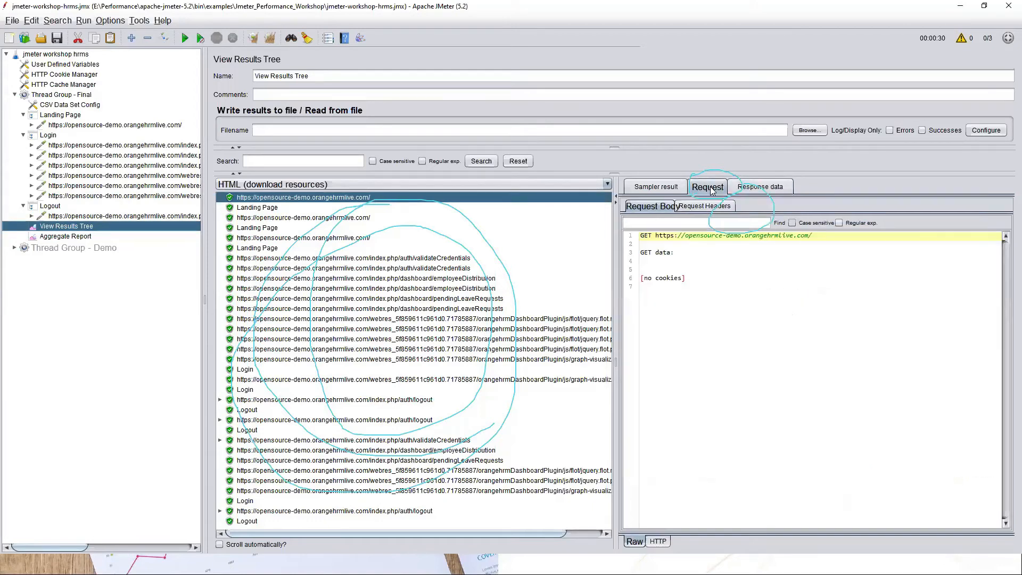
pyautogui.click(752, 187)
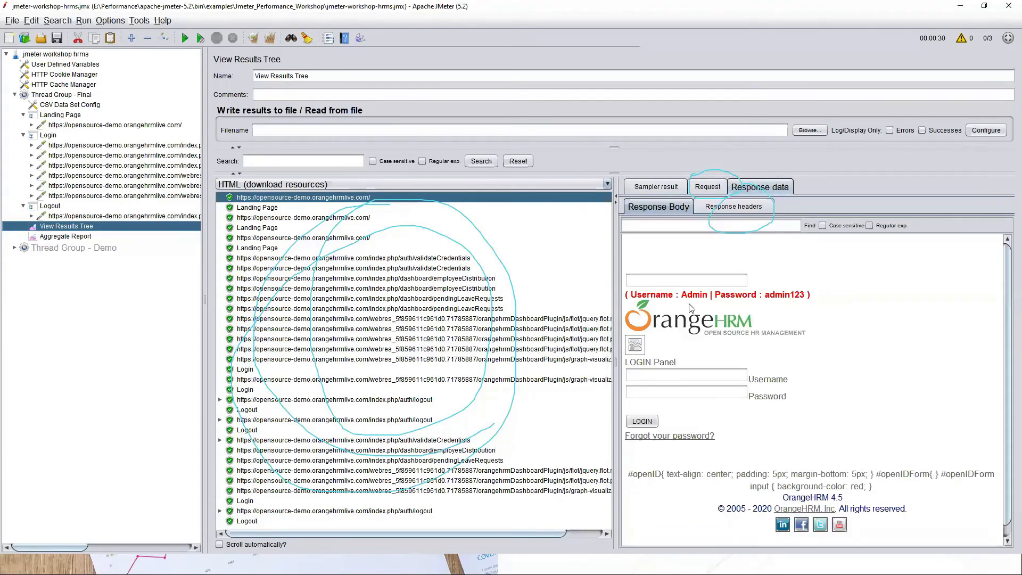
# Step: Examine the request body and request headers of the first sample in View Results Tree
pyautogui.click(701, 188)
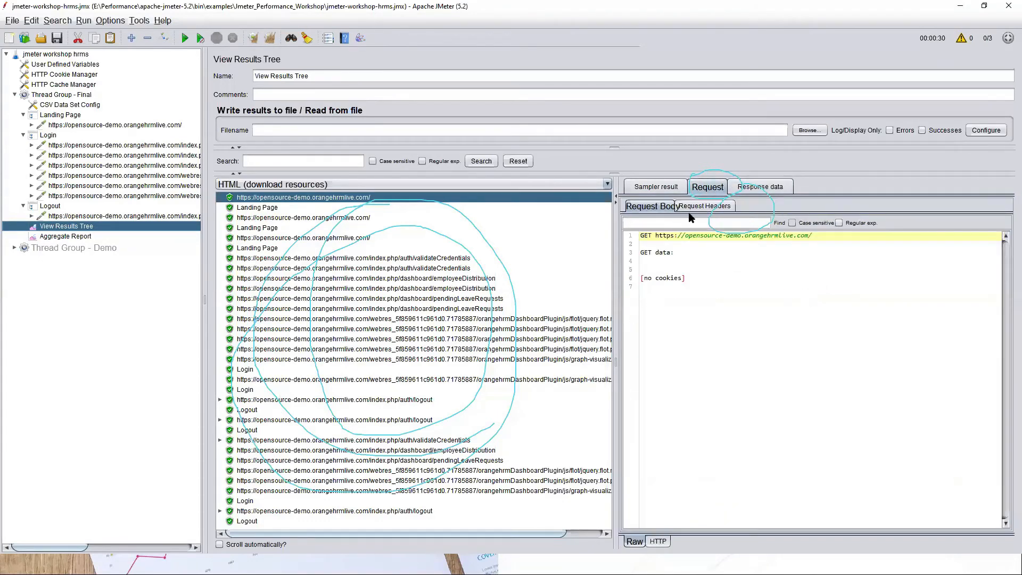
pyautogui.click(689, 208)
pyautogui.click(650, 206)
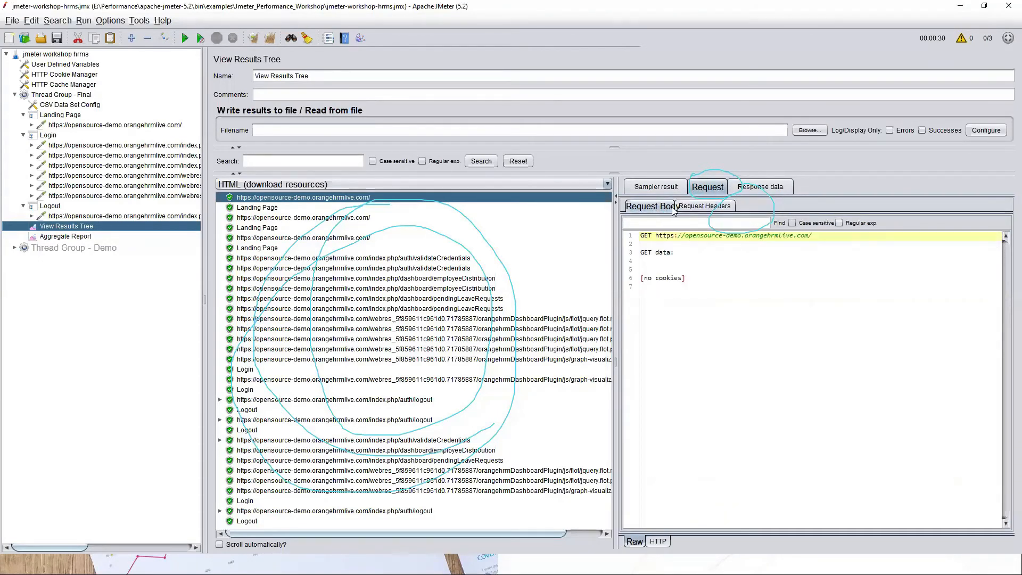
pyautogui.click(701, 207)
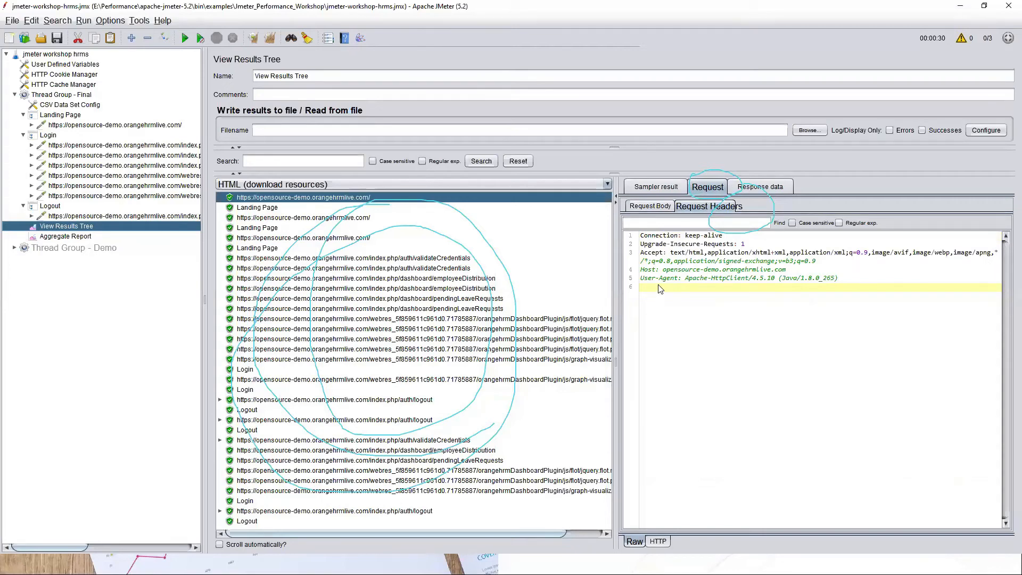
# Step: Enlarge View Results Tree with the Magnifier and go over the first sample's request body and request headers again
pyautogui.press('super')
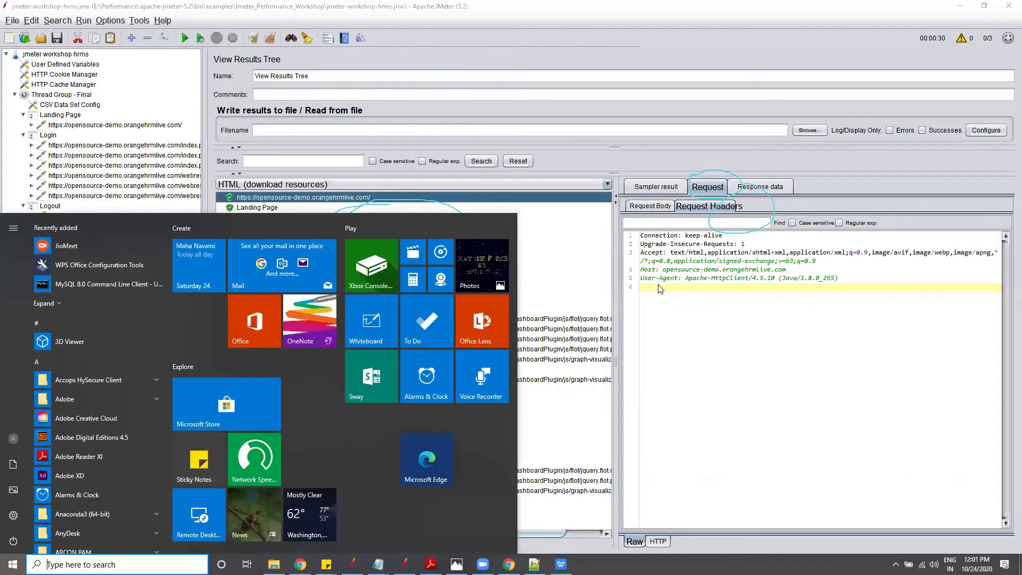
pyautogui.press('super')
pyautogui.write('ma')
pyautogui.press('Return')
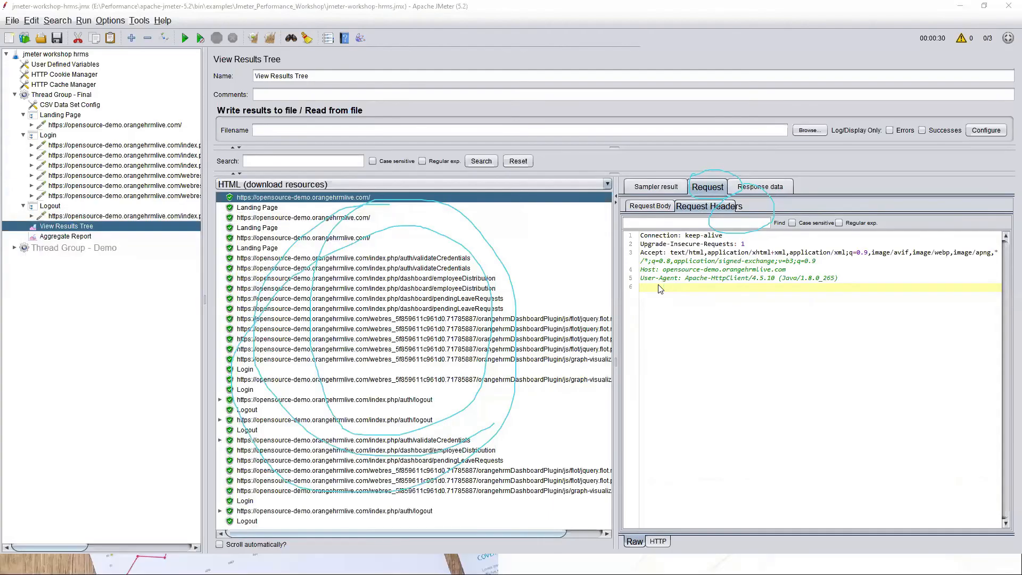
pyautogui.press('super+plus')
pyautogui.click(650, 206)
pyautogui.click(714, 208)
# Step: Examine the response body and response headers of the first sample
pyautogui.click(764, 184)
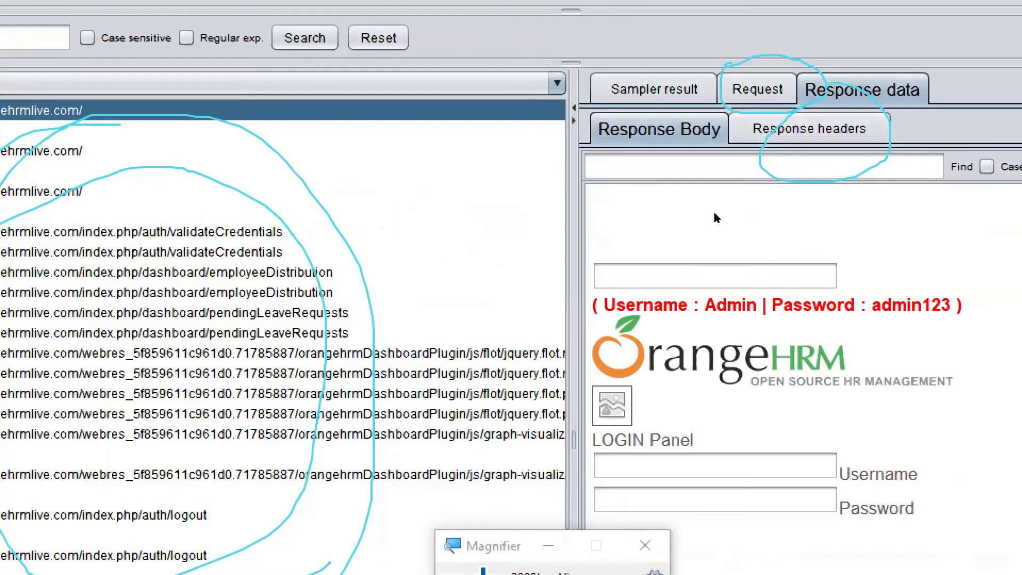
pyautogui.click(687, 208)
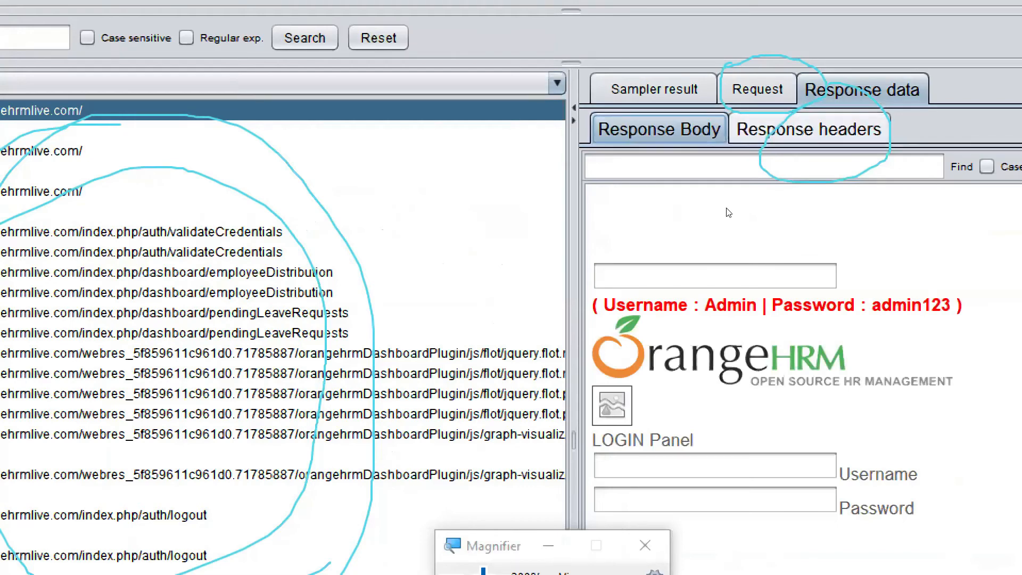
pyautogui.click(728, 213)
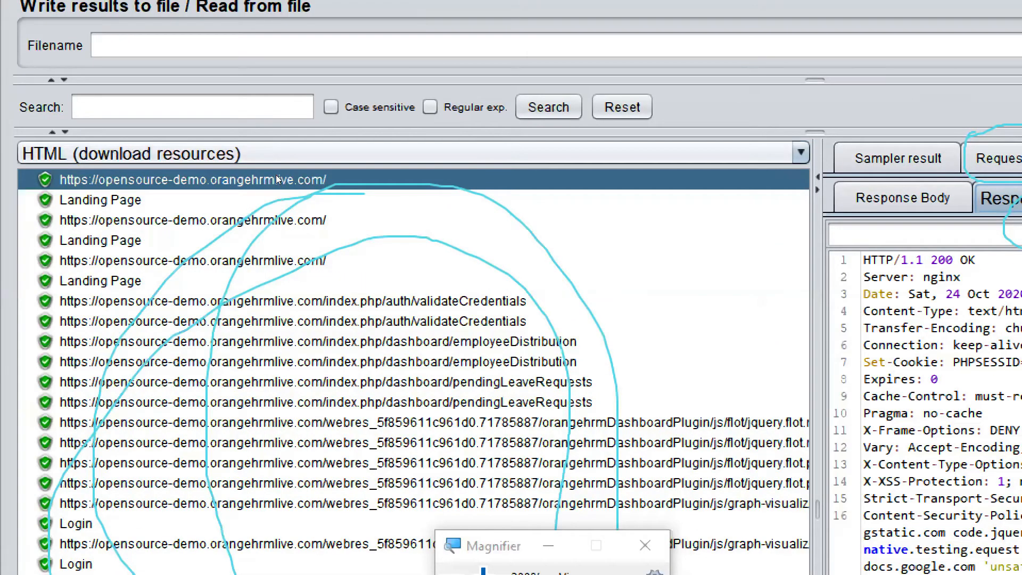
# Step: Render the first sample's response data as Text in View Results Tree
pyautogui.click(276, 157)
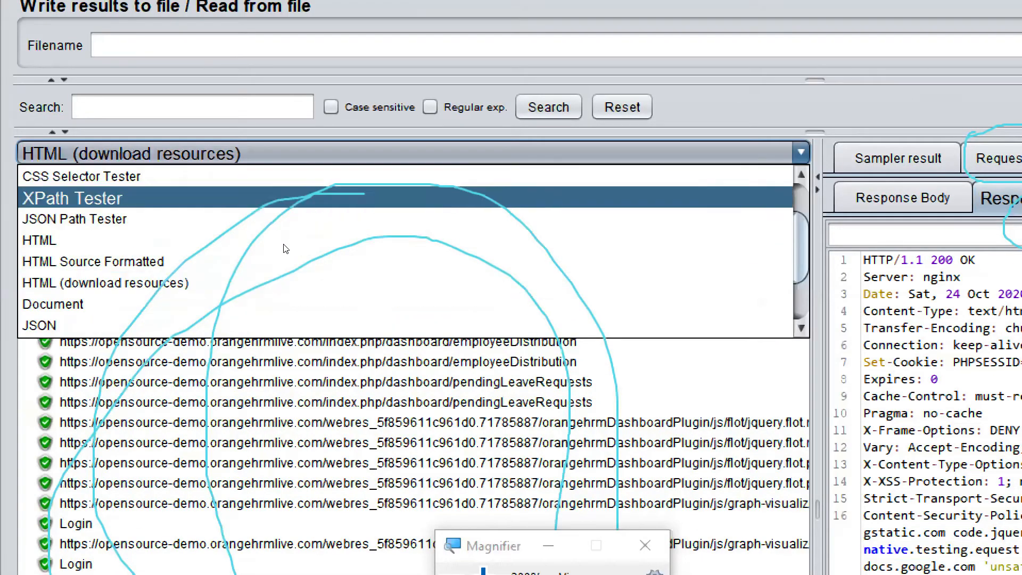
pyautogui.scroll(1, 248, 218)
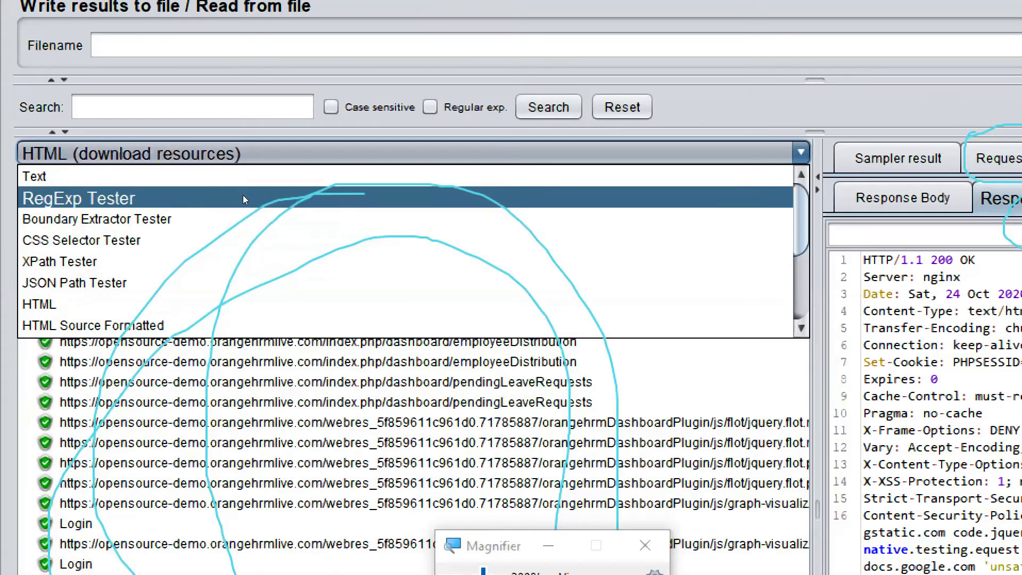
pyautogui.click(251, 177)
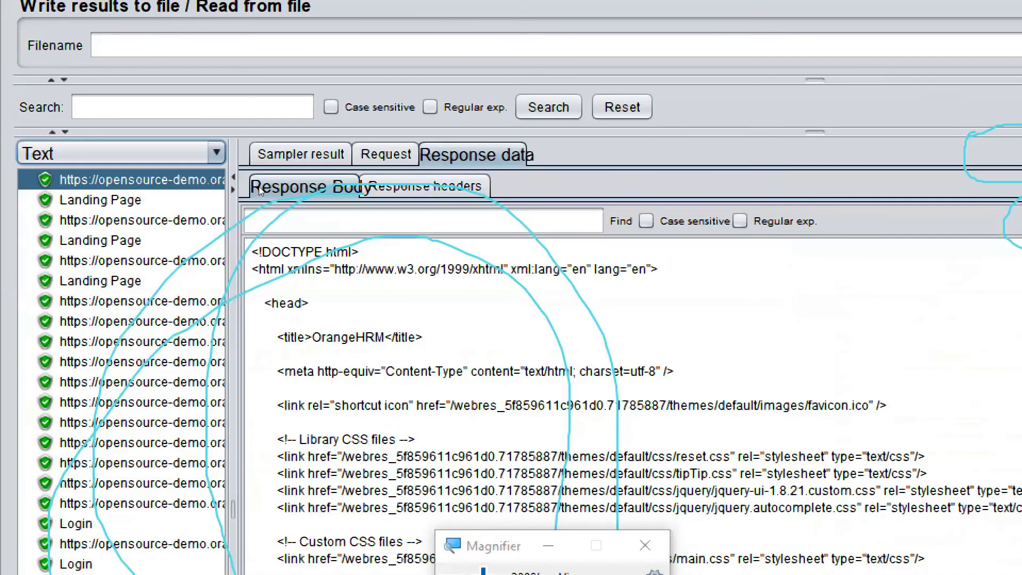
# Step: Switch the response rendering back to HTML (download resources)
pyautogui.click(259, 185)
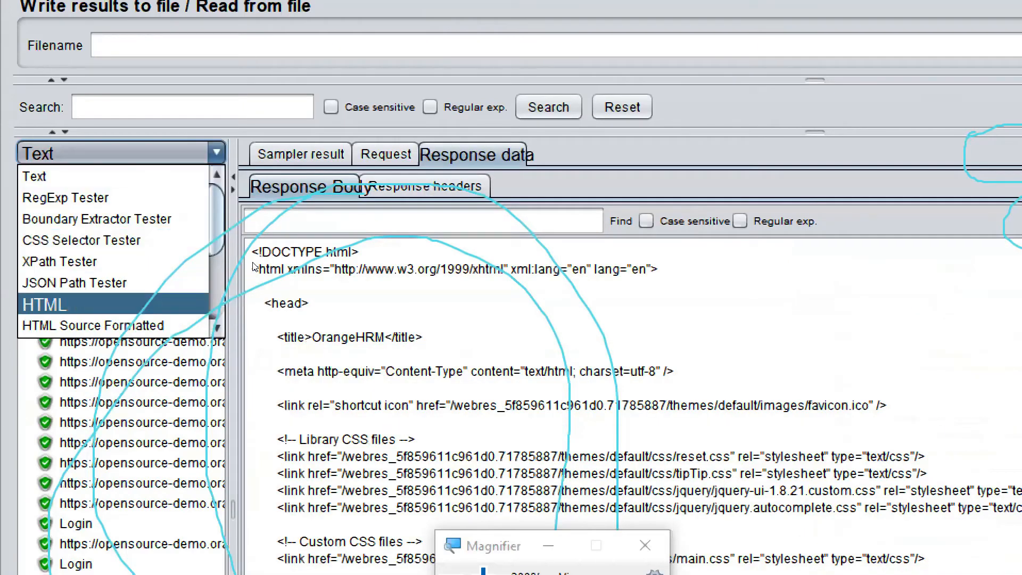
pyautogui.scroll(-1, 254, 255)
pyautogui.press('Up')
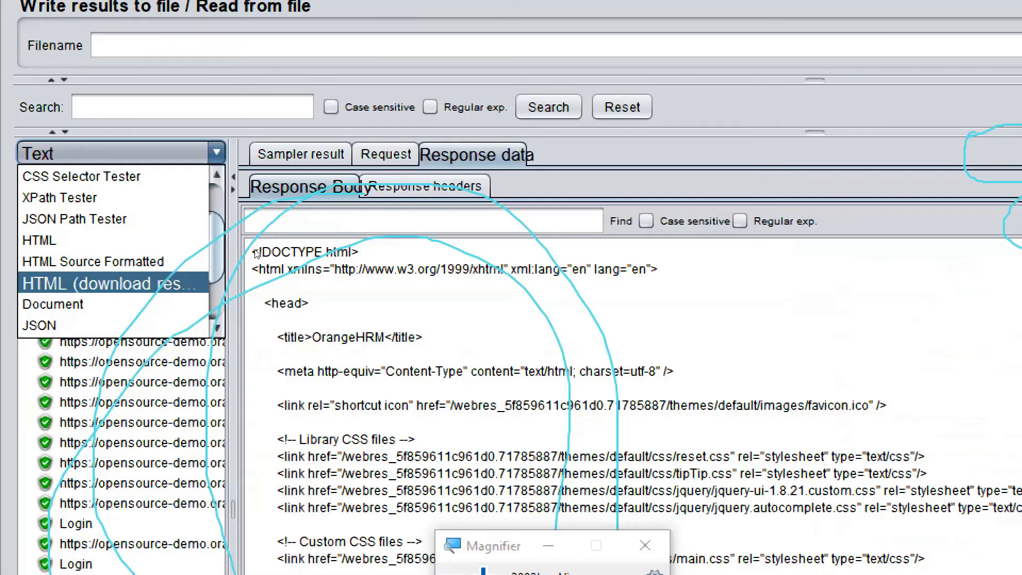
pyautogui.press('Return')
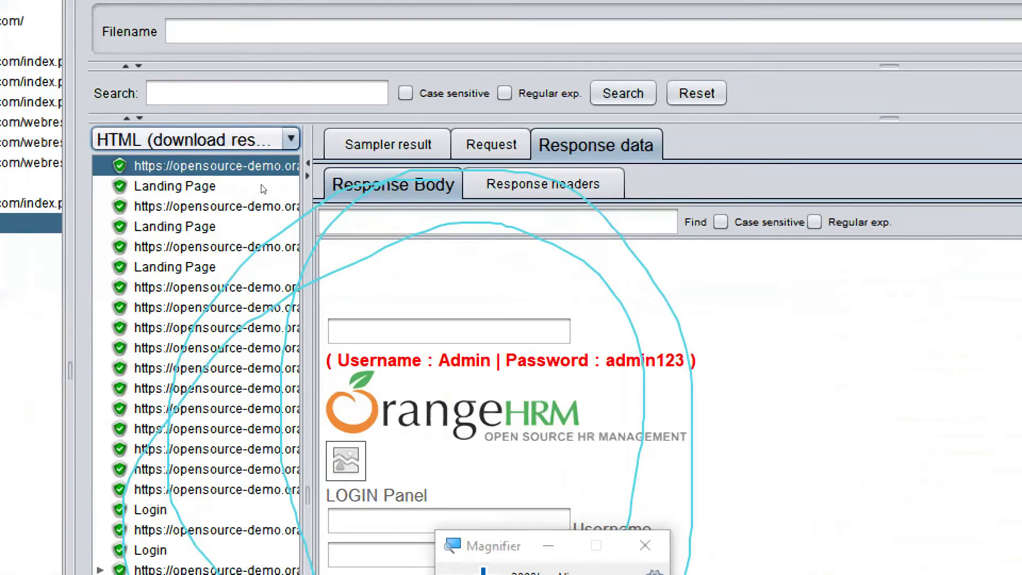
# Step: Render the first sample's response data as JSON
pyautogui.click(260, 141)
pyautogui.press('Down')
pyautogui.press('Down')
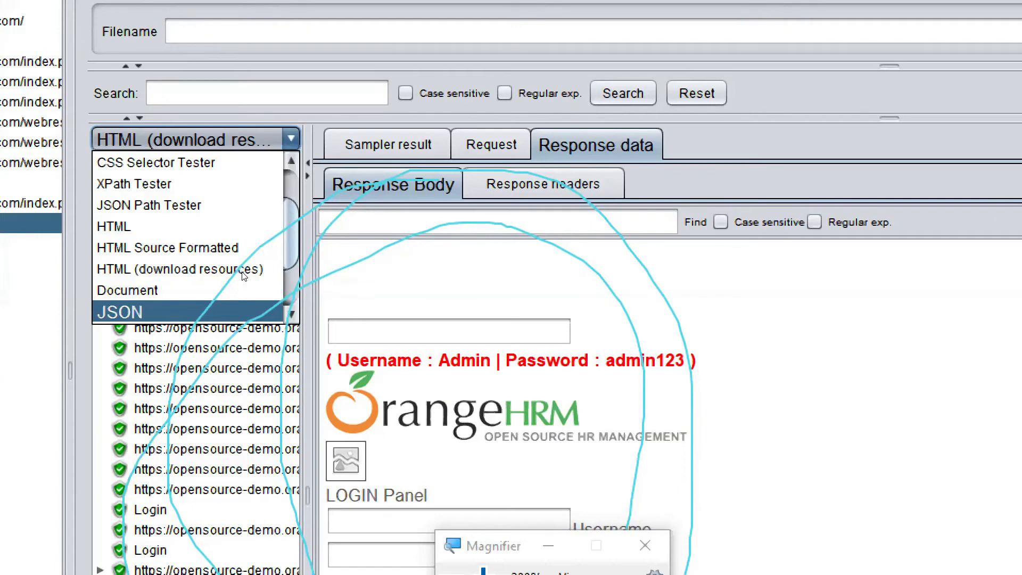
pyautogui.press('Return')
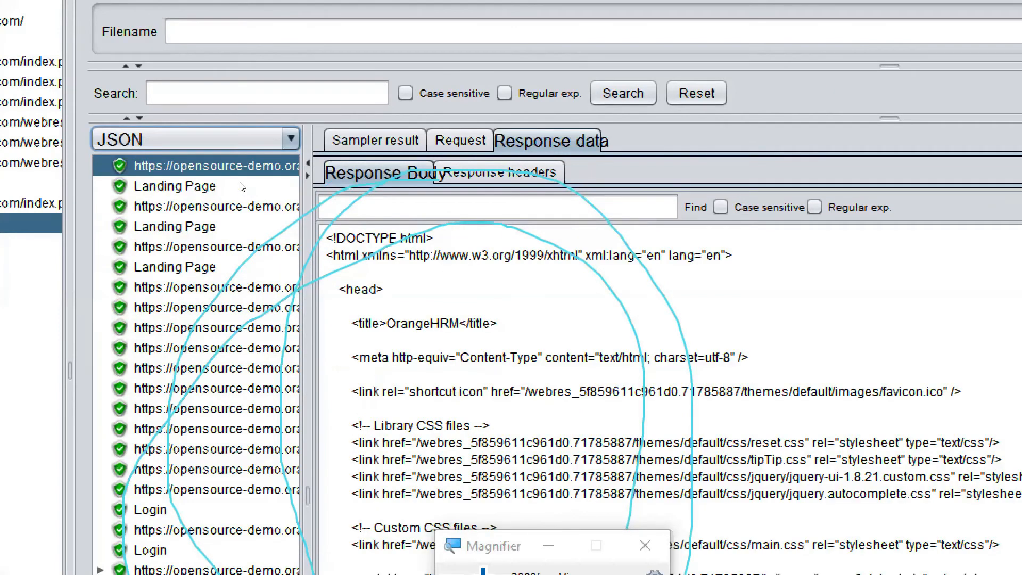
# Step: Open the Aggregate Report under Thread Group - Final and close Magnifier to view the whole results table
pyautogui.press('Down')
pyautogui.scroll(1, 247, 229)
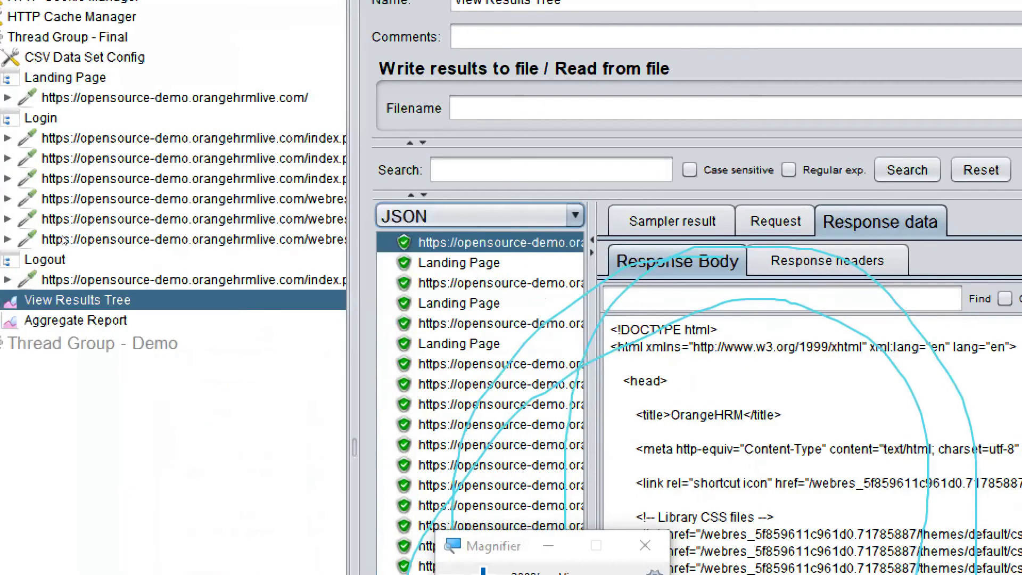
pyautogui.press('Down')
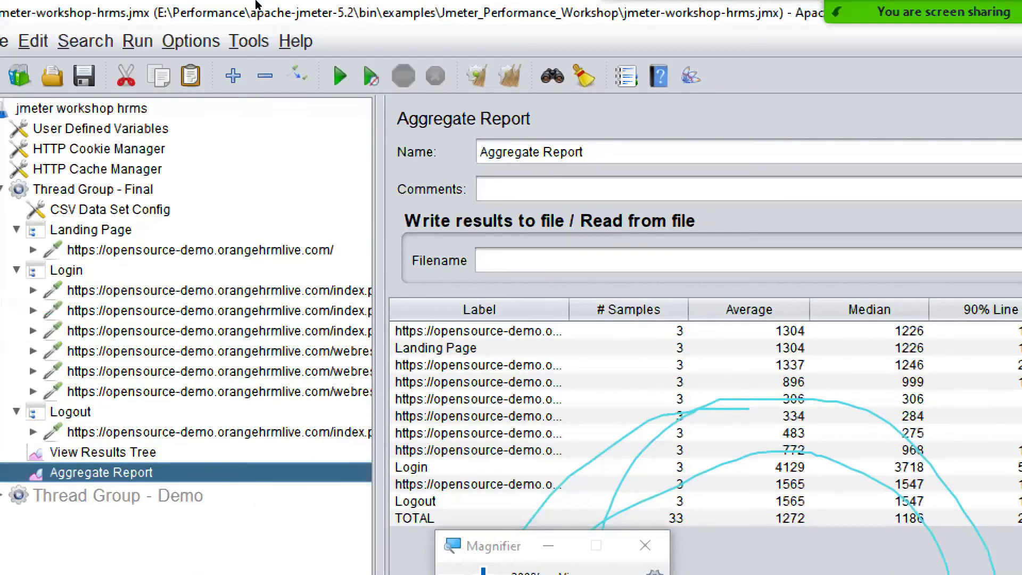
pyautogui.press('super+Escape')
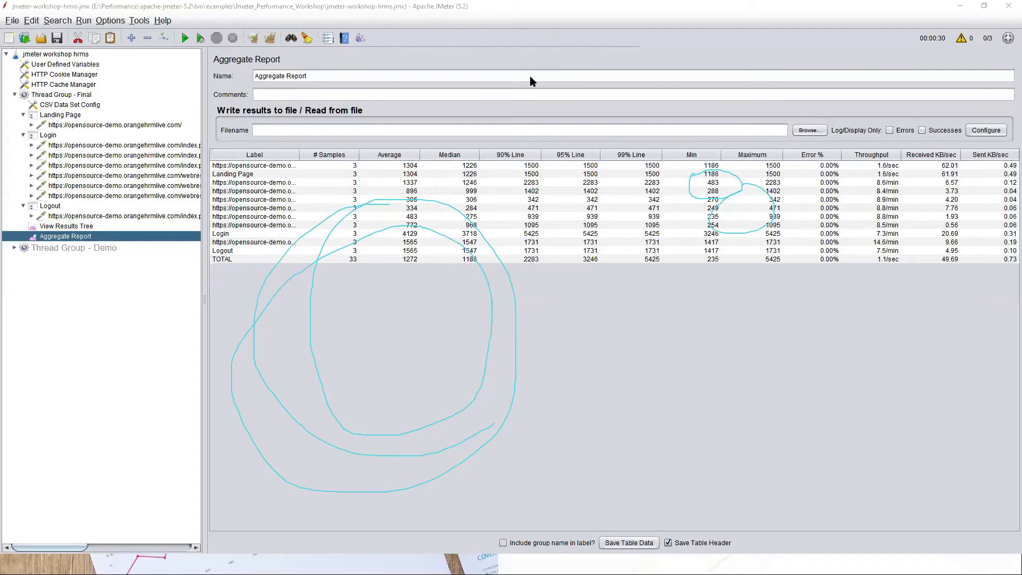
pyautogui.click(643, 77)
pyautogui.click(615, 112)
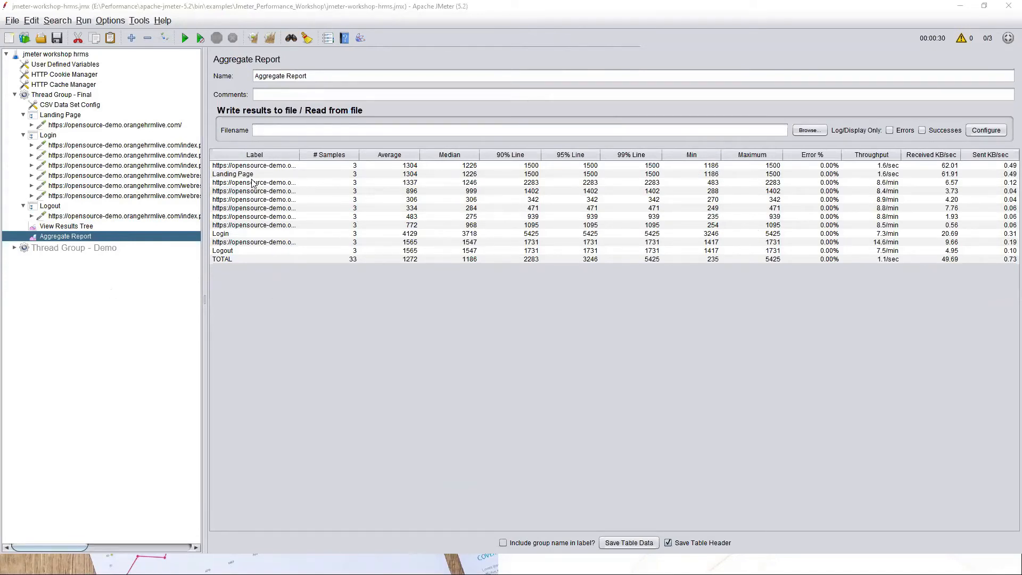
# Step: Start Magnifier and view the HTTP request under the Landing Page transaction controller
pyautogui.press('super')
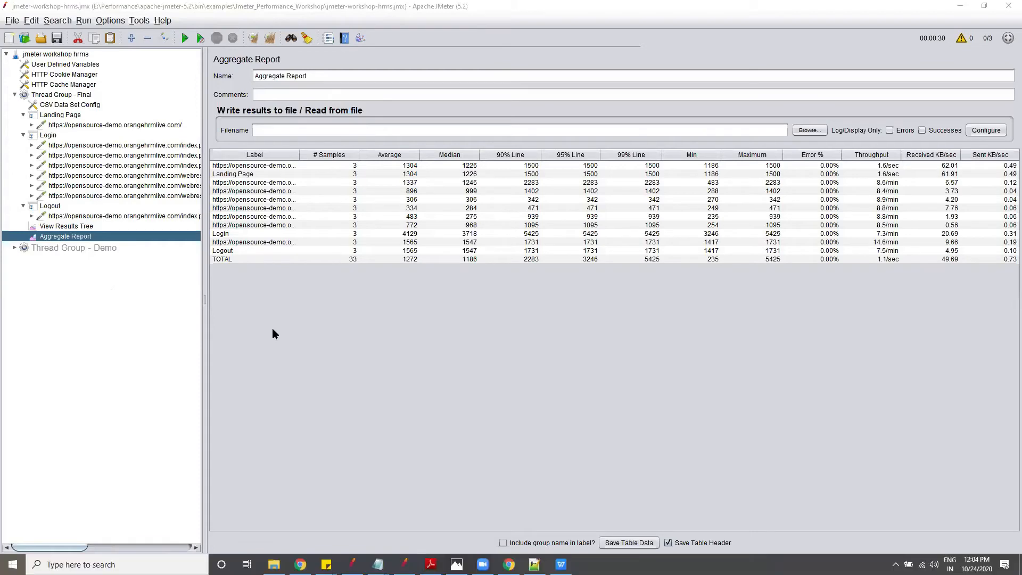
pyautogui.write('magn')
pyautogui.press('Return')
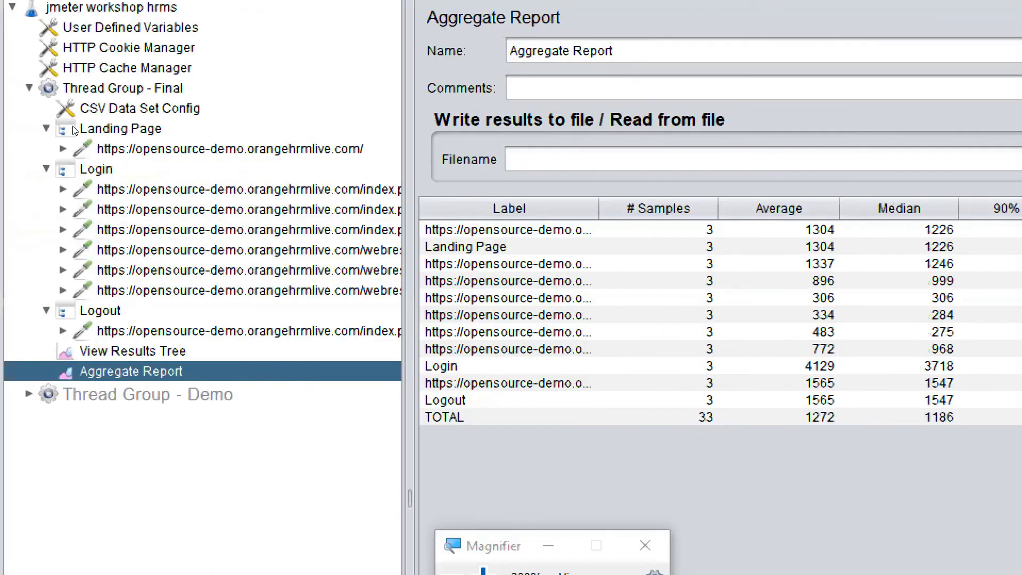
pyautogui.click(160, 148)
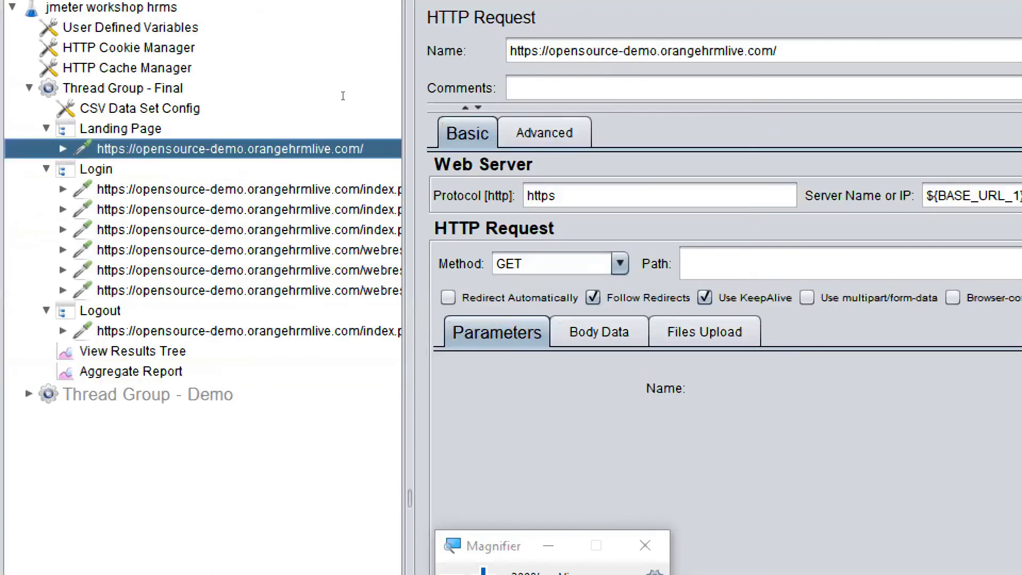
pyautogui.moveTo(436, 69); pyautogui.dragTo(415, 83)
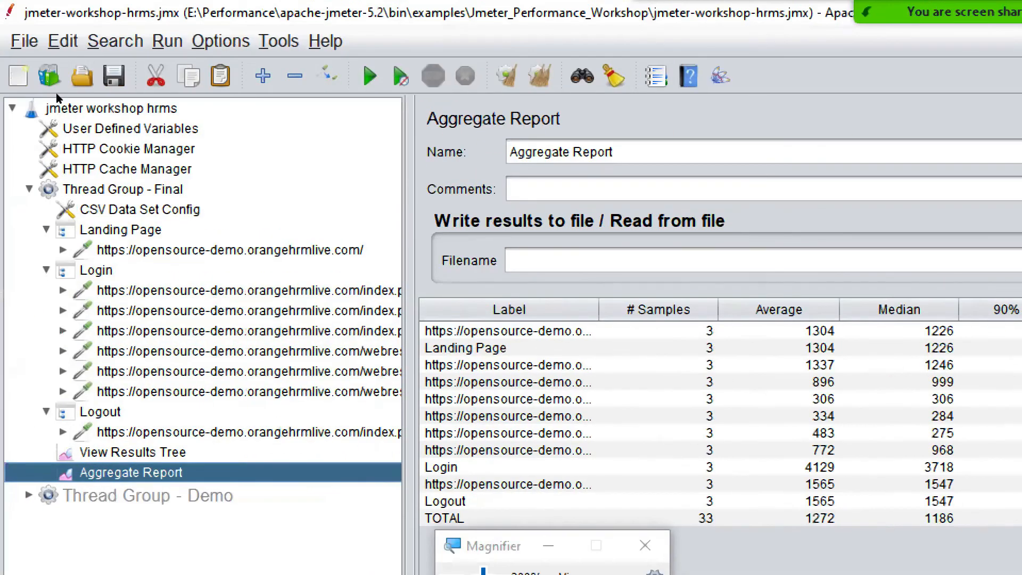
# Step: Set Thread Group - Final to 3 threads, a 1-second ramp-up and a finite loop count of 2
pyautogui.click(306, 188)
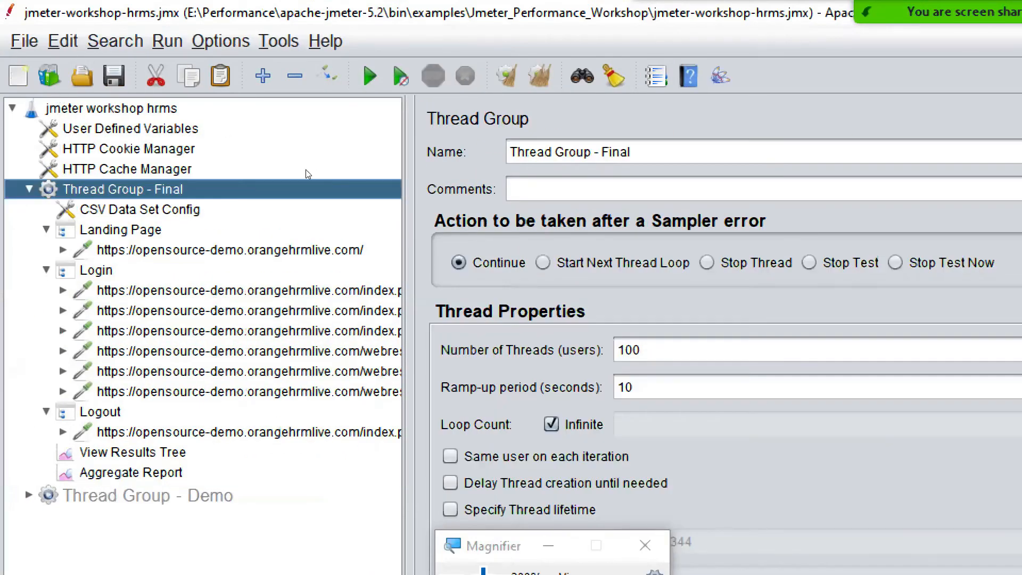
pyautogui.moveTo(324, 173); pyautogui.dragTo(292, 173)
pyautogui.write('3')
pyautogui.press('Tab')
pyautogui.write('1')
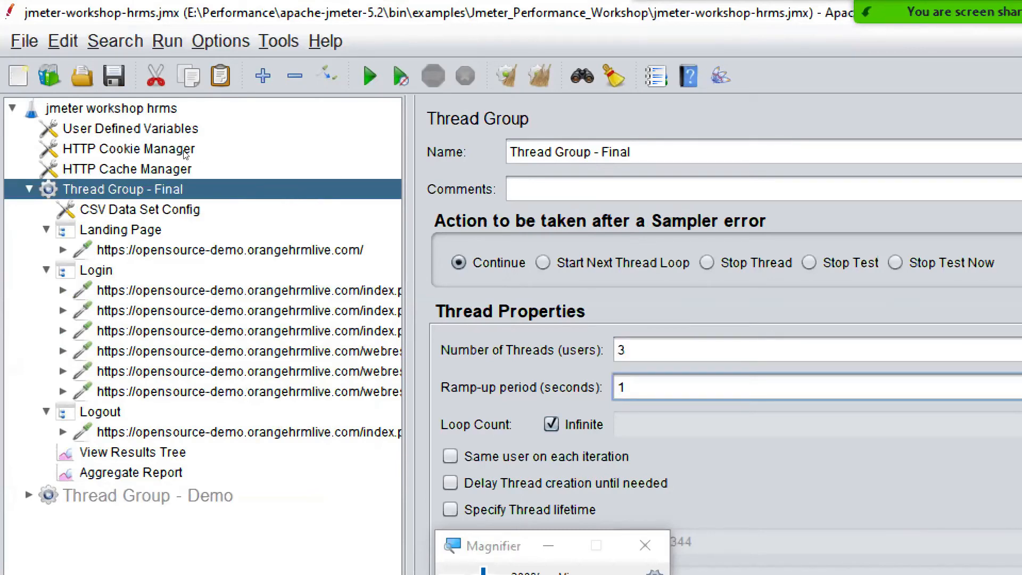
pyautogui.click(551, 424)
pyautogui.write('1')
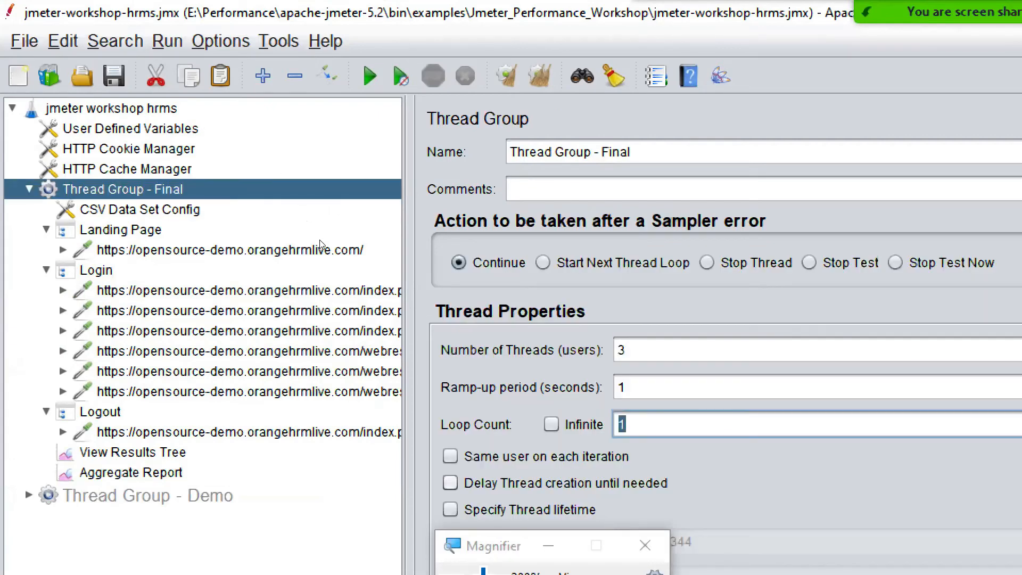
pyautogui.write('2')
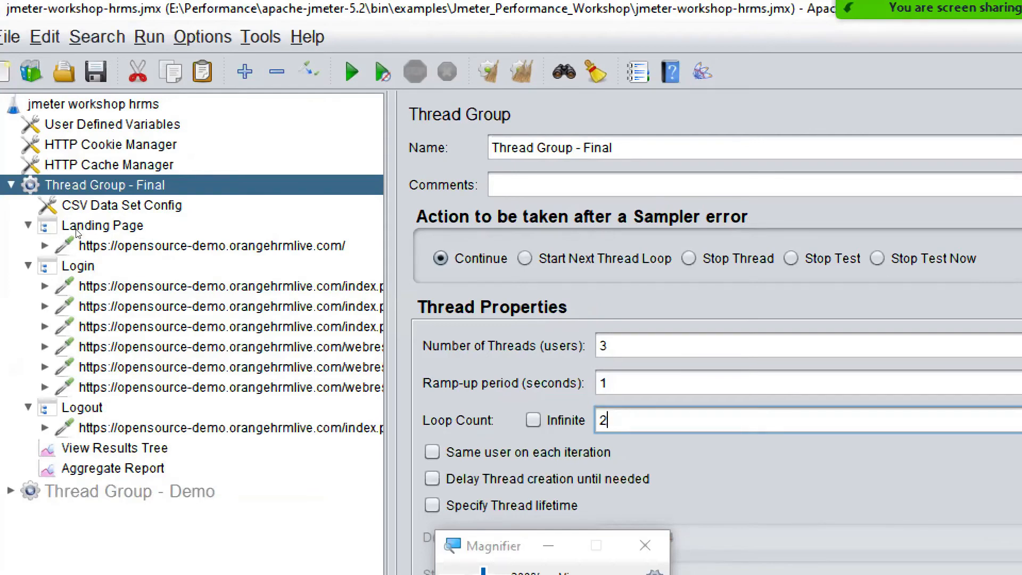
# Step: Reopen the Aggregate Report and widen its Label column to reveal more of the request URLs
pyautogui.click(106, 468)
pyautogui.click(355, 165)
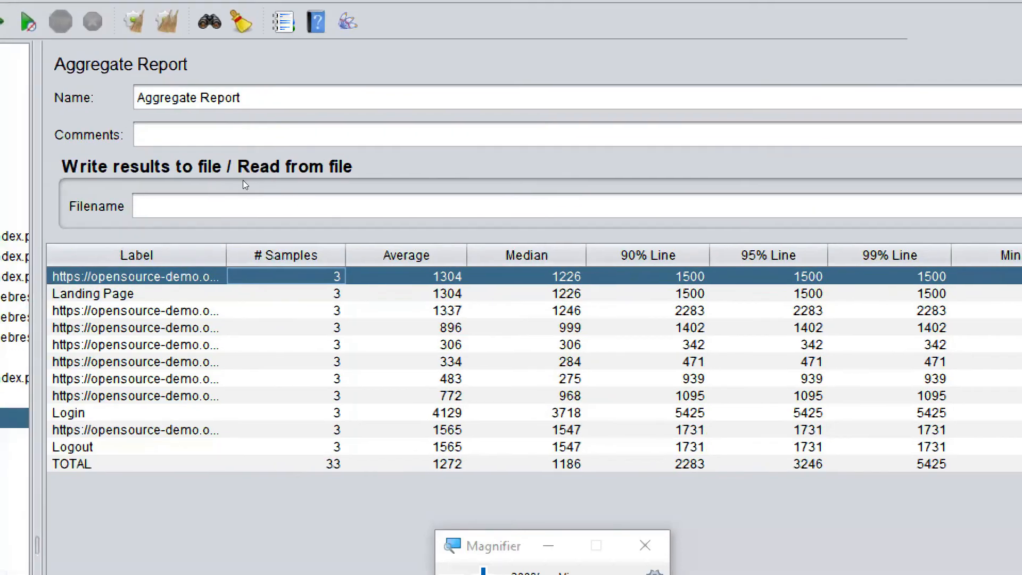
pyautogui.moveTo(302, 153); pyautogui.dragTo(411, 150)
# Step: Examine the label, sample count and average response time of the first request in the Aggregate Report
pyautogui.doubleClick(342, 167)
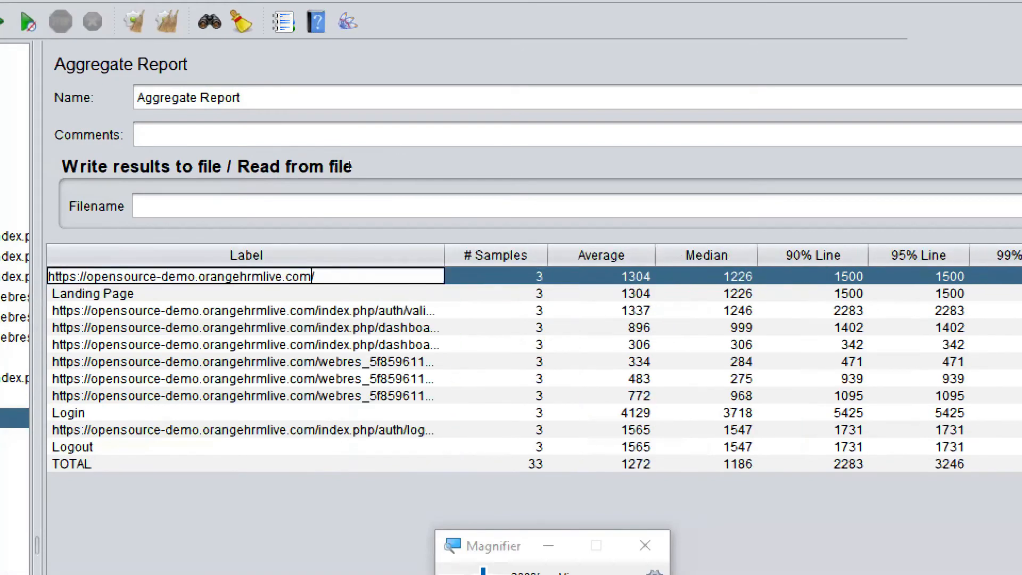
pyautogui.moveTo(348, 166); pyautogui.dragTo(201, 169)
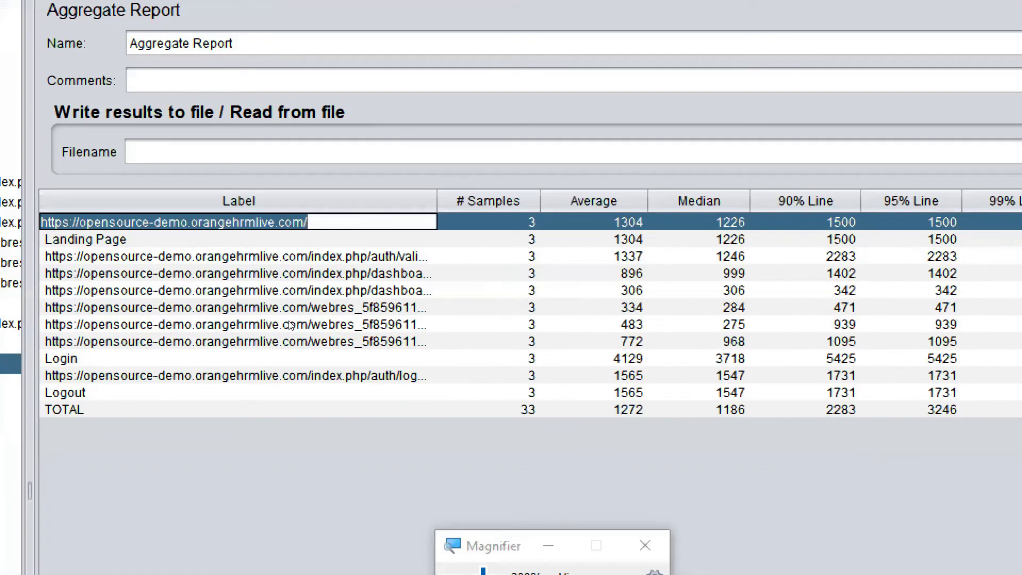
pyautogui.press('Tab')
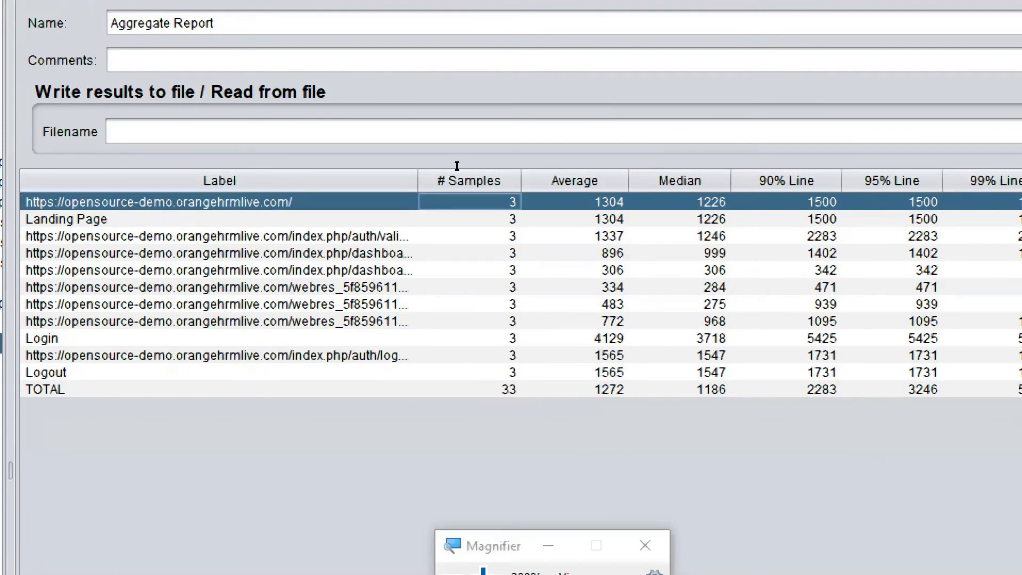
pyautogui.doubleClick(457, 202)
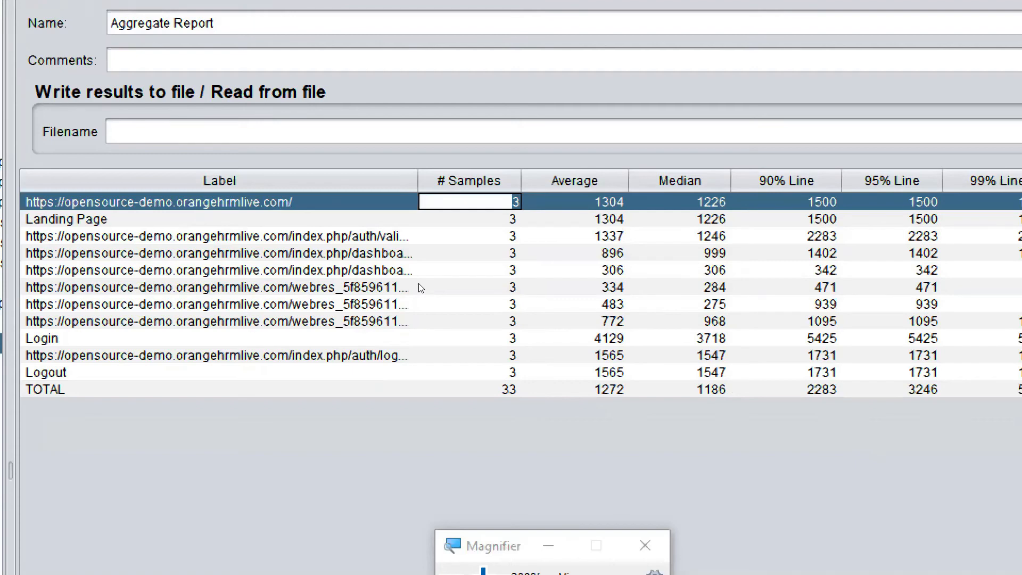
pyautogui.press('Tab')
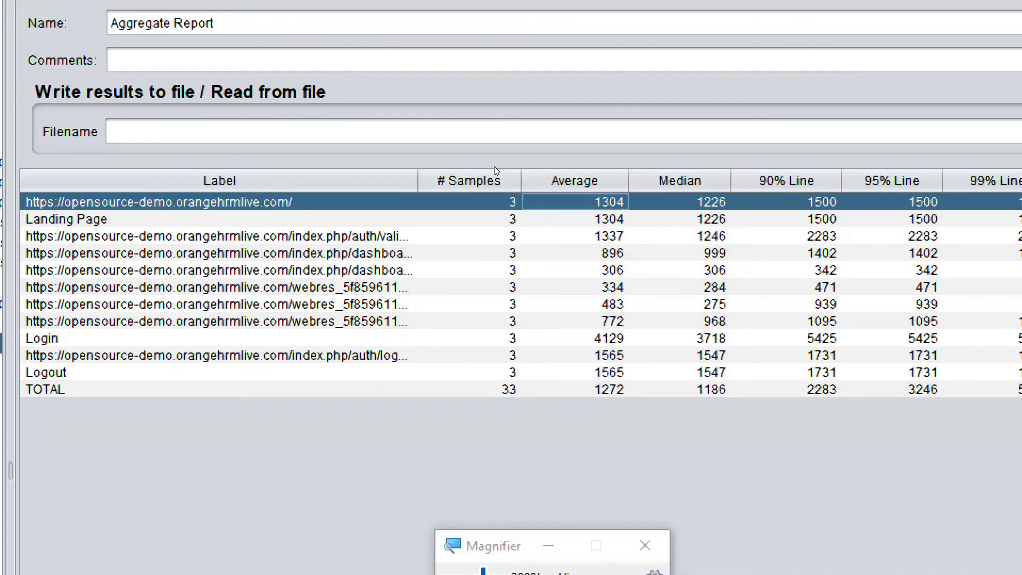
pyautogui.doubleClick(500, 167)
pyautogui.moveTo(496, 164); pyautogui.dragTo(515, 164)
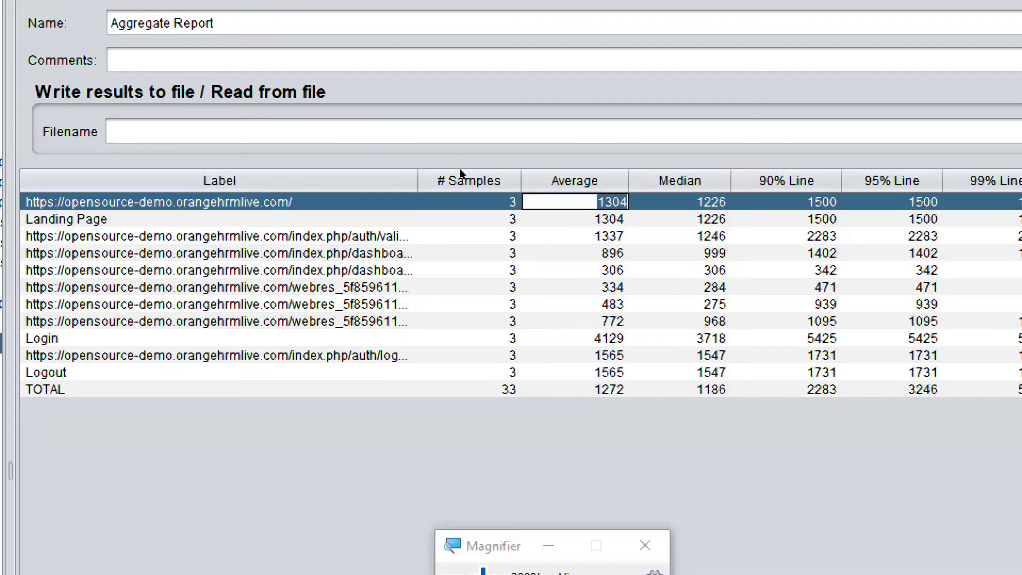
pyautogui.hotkey('shift', 'Tab')
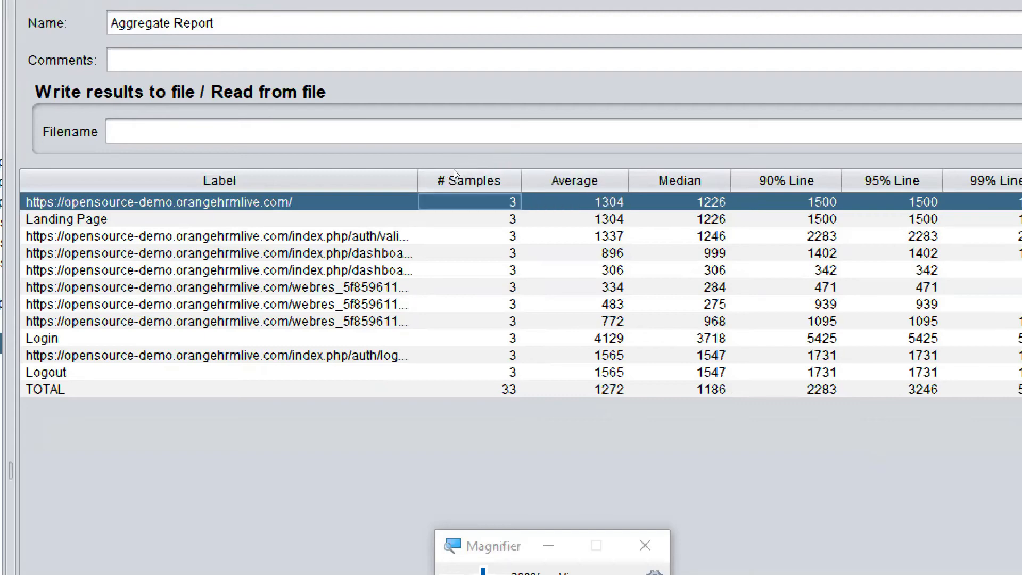
pyautogui.click(326, 163)
pyautogui.doubleClick(327, 163)
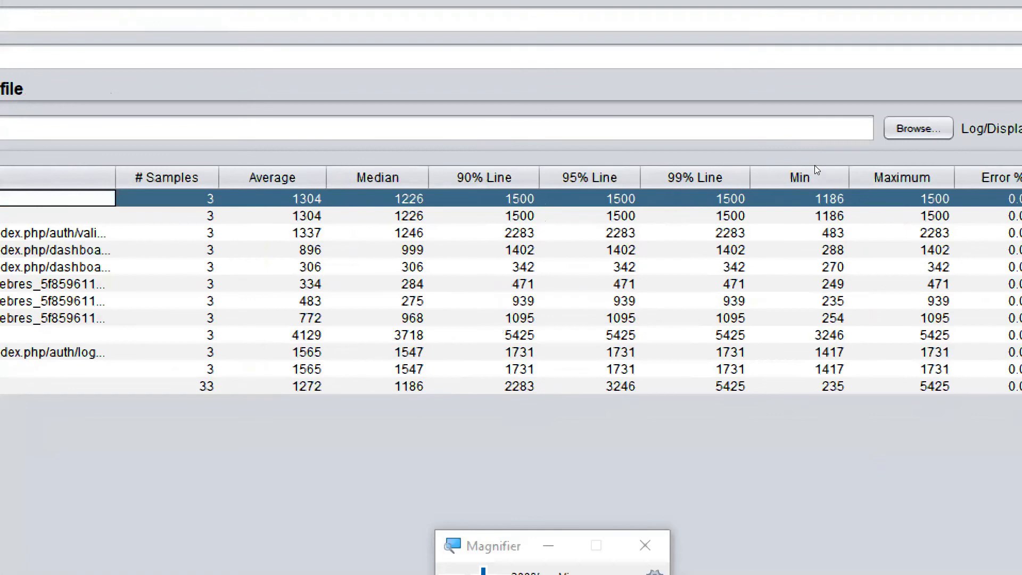
pyautogui.click(454, 167)
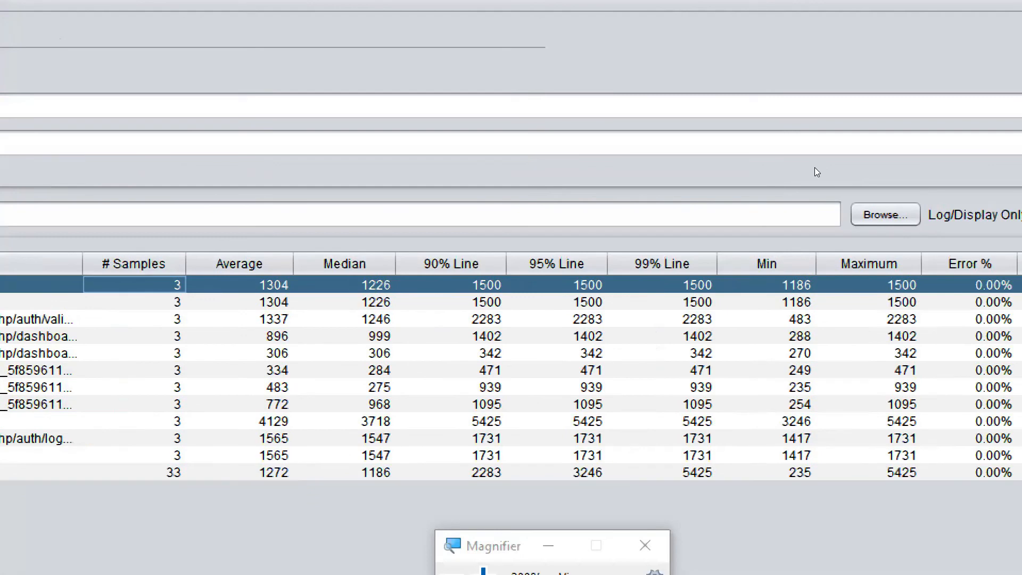
# Step: Examine the first request's maximum, minimum and average response times, and the median of the first dashboard request
pyautogui.doubleClick(815, 167)
pyautogui.moveTo(812, 166); pyautogui.dragTo(833, 166)
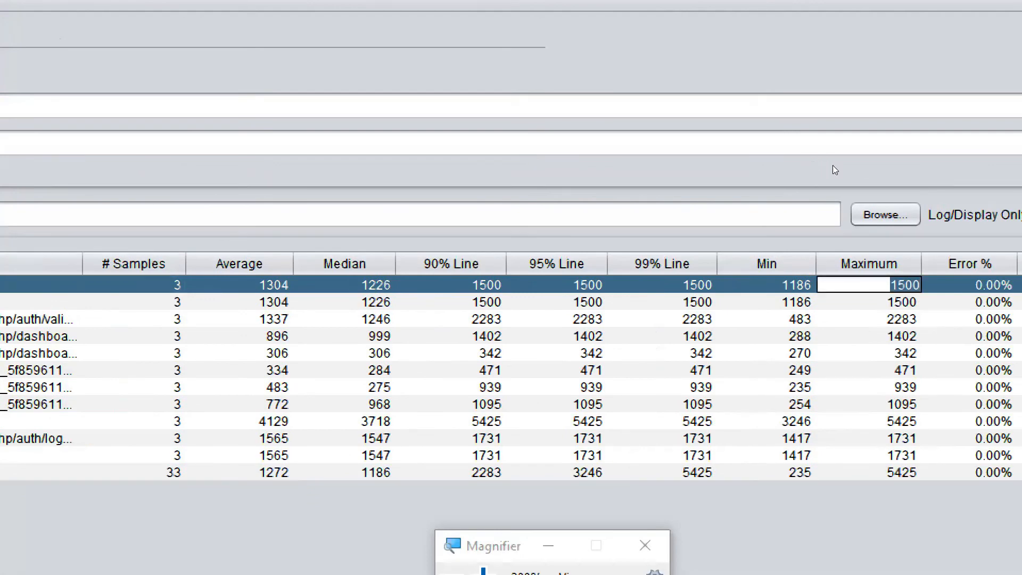
pyautogui.doubleClick(761, 167)
pyautogui.moveTo(760, 165); pyautogui.dragTo(781, 164)
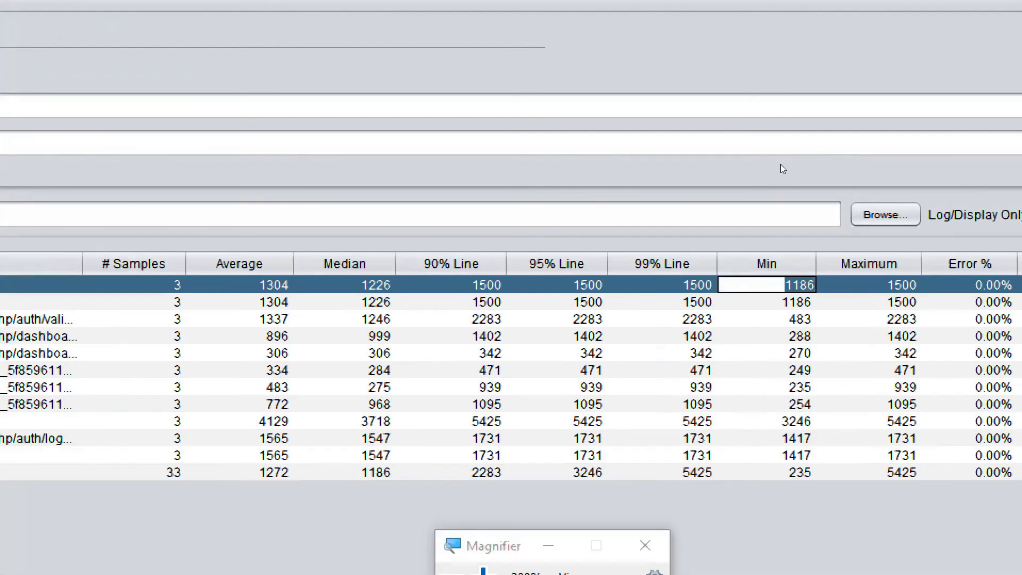
pyautogui.doubleClick(500, 164)
pyautogui.moveTo(498, 164); pyautogui.dragTo(517, 166)
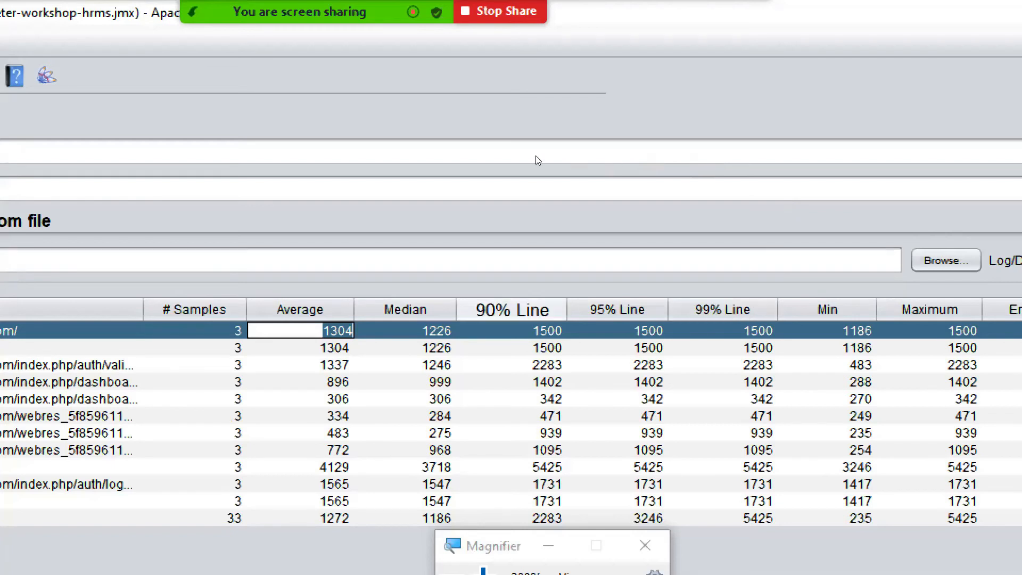
pyautogui.click(408, 381)
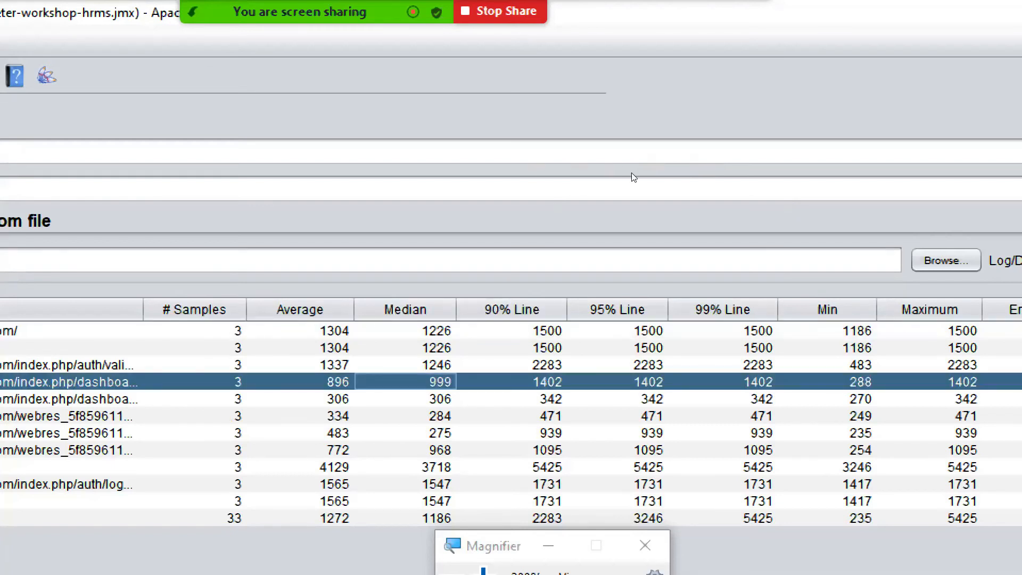
# Step: Close Magnifier, switch to the Jmeter_Performance_Workshop folder and open 90-95-99.xls in WPS Office
pyautogui.hotkey('alt', 'Tab')
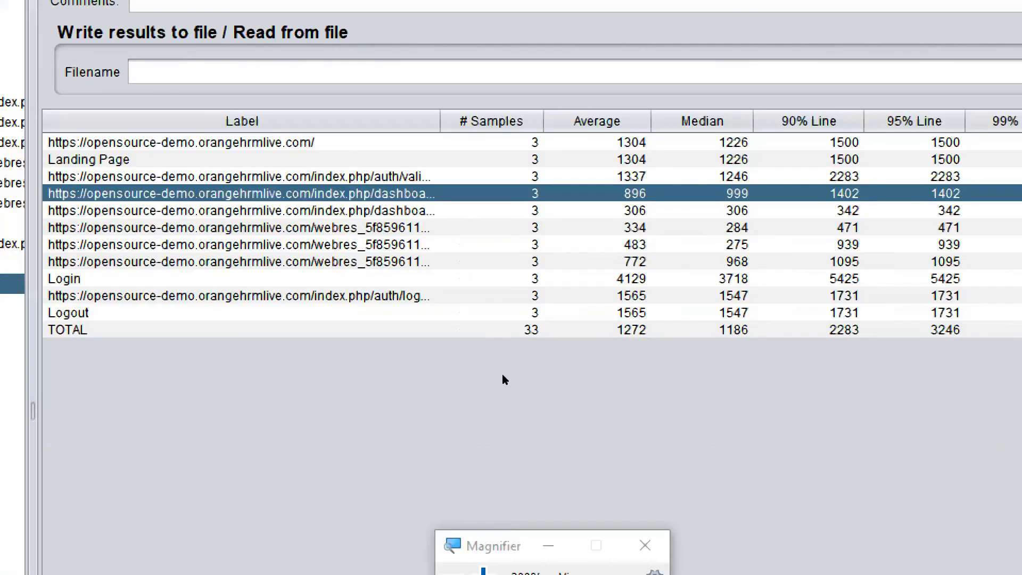
pyautogui.click(645, 545)
pyautogui.hotkey('alt', 'Tab')
pyautogui.hotkey('alt', 'Tab')
pyautogui.hotkey('alt', 'Tab')
pyautogui.hotkey('alt', 'Tab')
pyautogui.hotkey('alt', 'Tab')
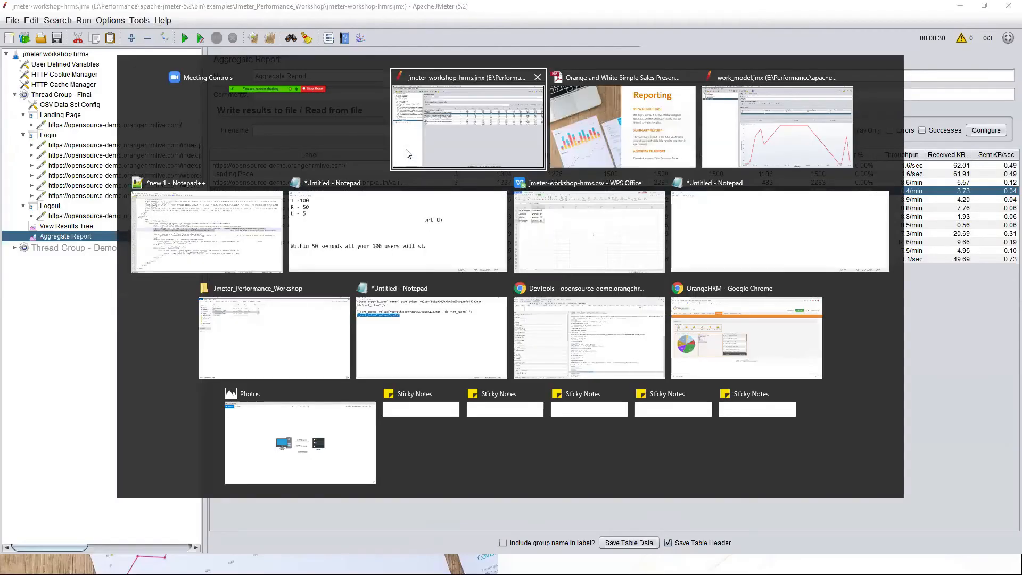
pyautogui.hotkey('alt', 'Tab')
pyautogui.hotkey('alt', 'Tab')
pyautogui.hotkey('alt', 'Tab')
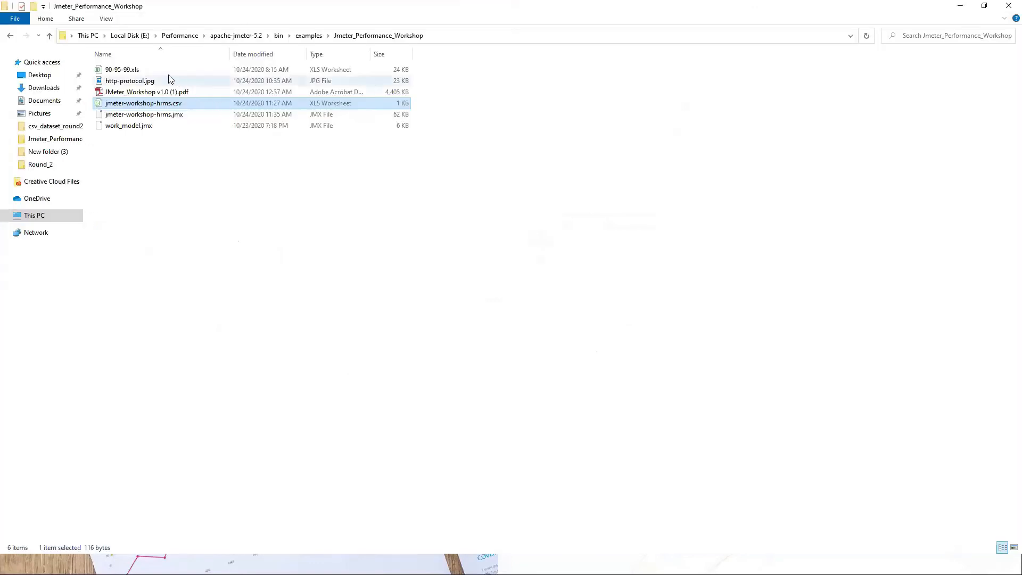
pyautogui.doubleClick(165, 71)
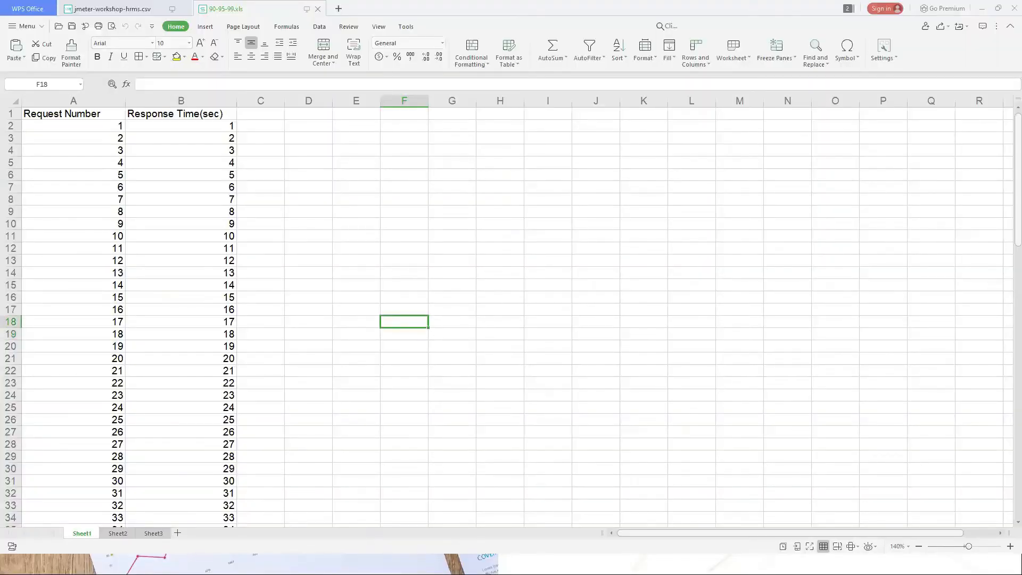
# Step: Examine the Request Number and Response Time(sec) columns on Sheet1, including the first response time in B2
pyautogui.click(1009, 547)
pyautogui.click(1009, 546)
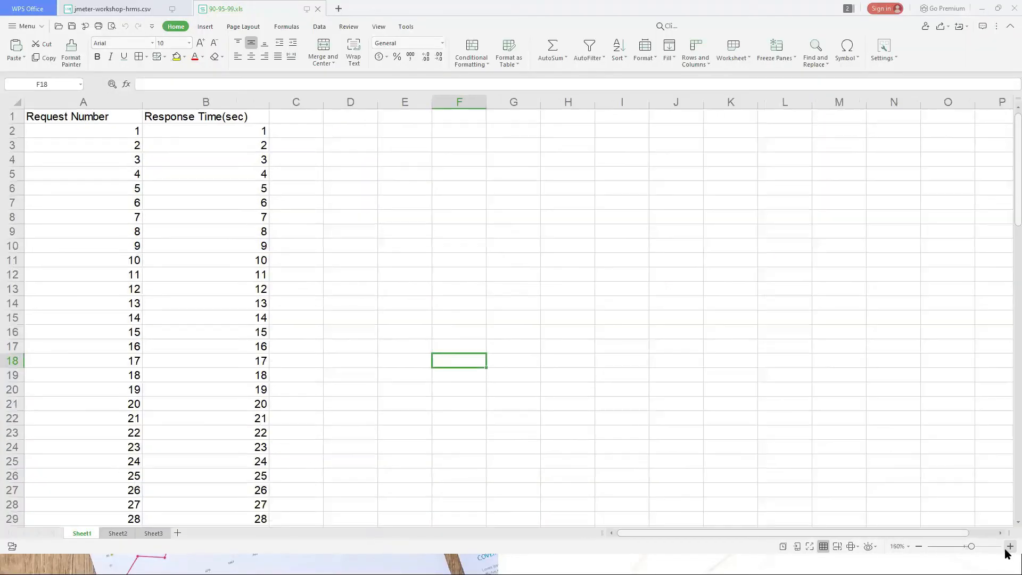
pyautogui.click(1009, 547)
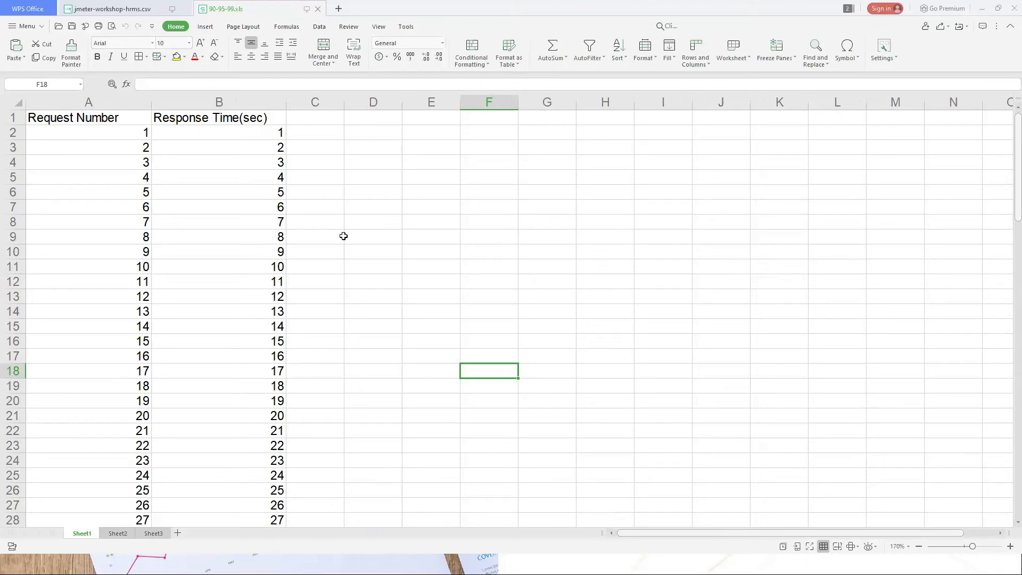
pyautogui.click(88, 103)
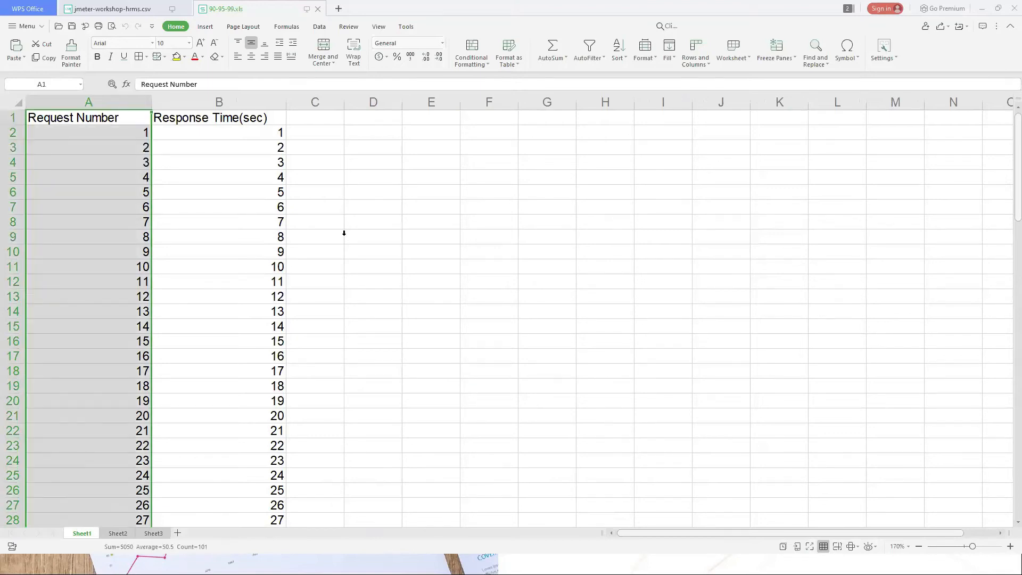
pyautogui.click(209, 104)
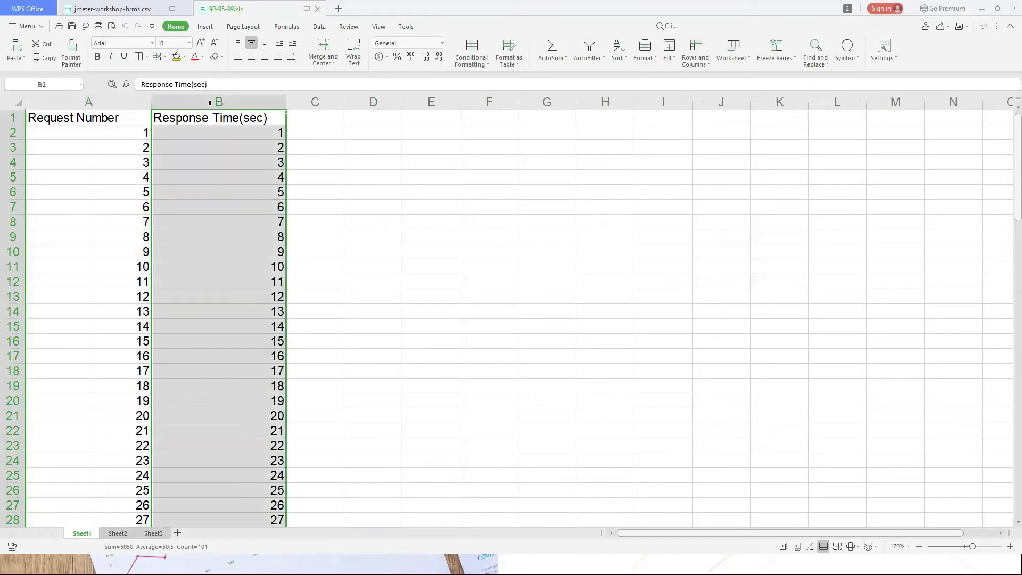
pyautogui.click(251, 134)
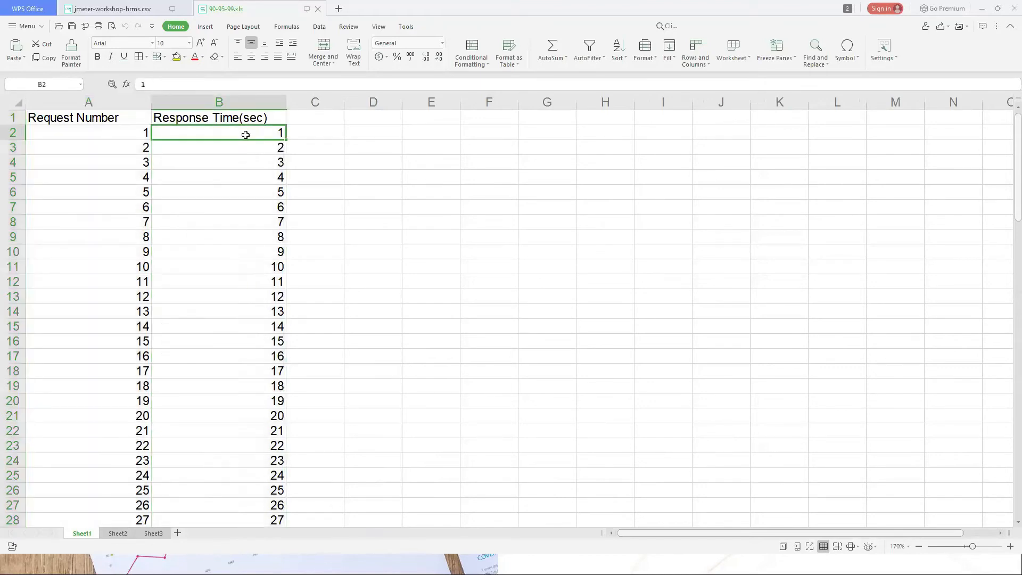
# Step: Examine the first three request numbers in cells A2 to A4
pyautogui.click(138, 134)
pyautogui.click(136, 149)
pyautogui.click(136, 134)
pyautogui.click(137, 148)
pyautogui.click(139, 163)
# Step: Switch to JMeter and view the Landing Page request and the first two Login requests
pyautogui.hotkey('alt', 'Tab')
pyautogui.hotkey('alt', 'Tab')
pyautogui.hotkey('alt', 'Tab')
pyautogui.hotkey('alt', 'Tab')
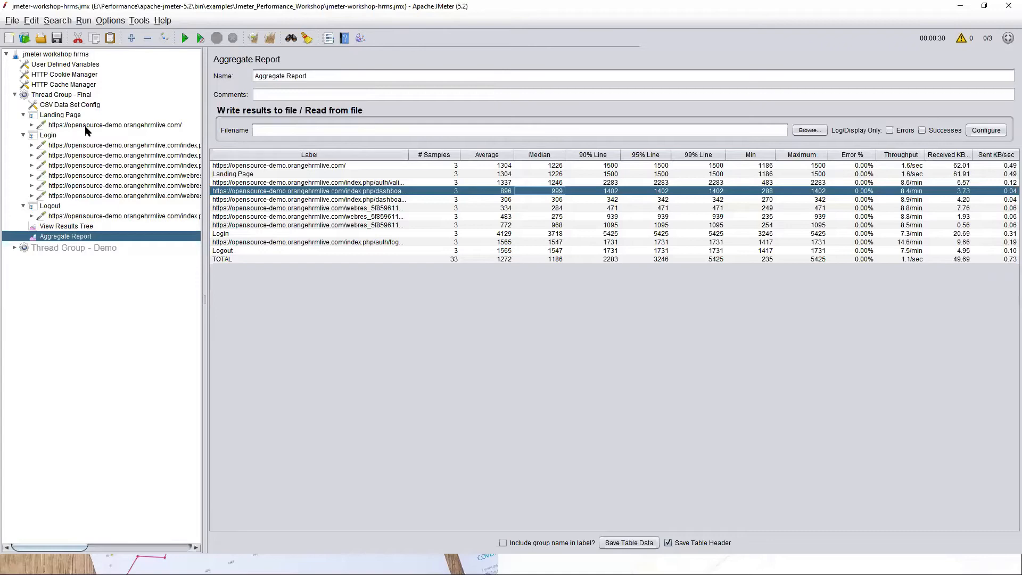
pyautogui.click(89, 126)
pyautogui.click(93, 146)
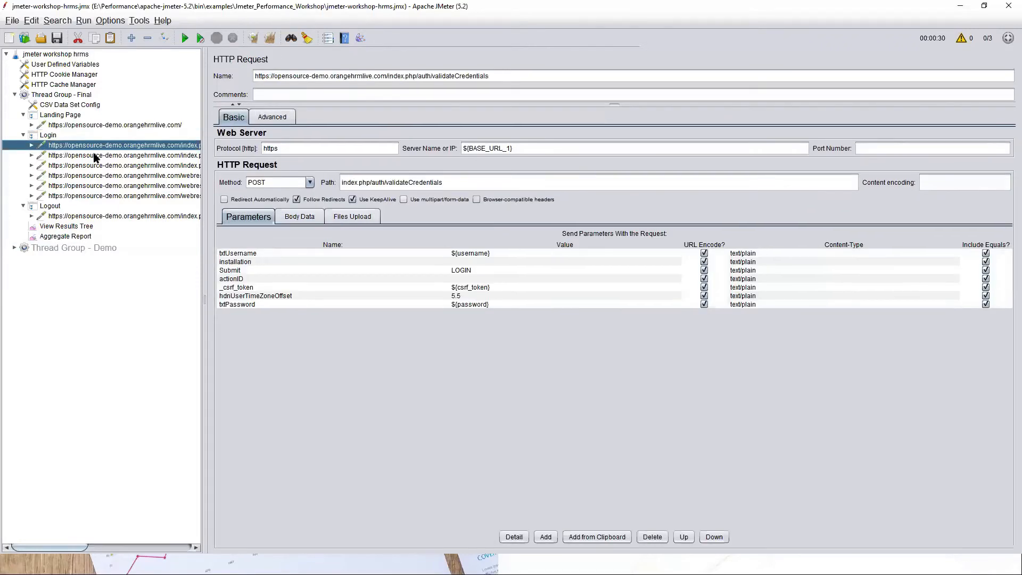
pyautogui.click(94, 155)
# Step: Return to 90-95-99.xls in WPS Office and compare request number with response time for the first two requests
pyautogui.hotkey('alt', 'Tab')
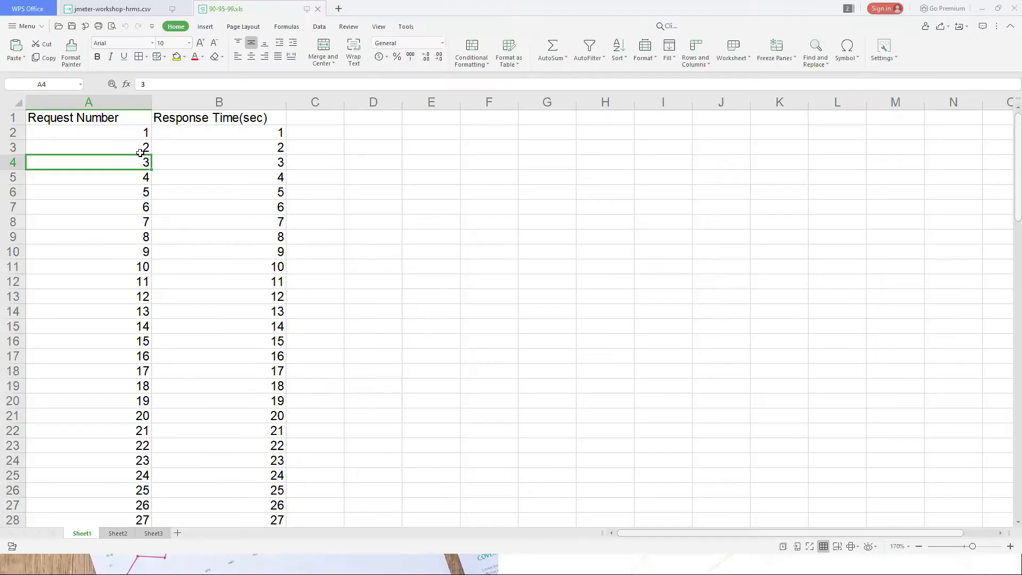
pyautogui.click(141, 135)
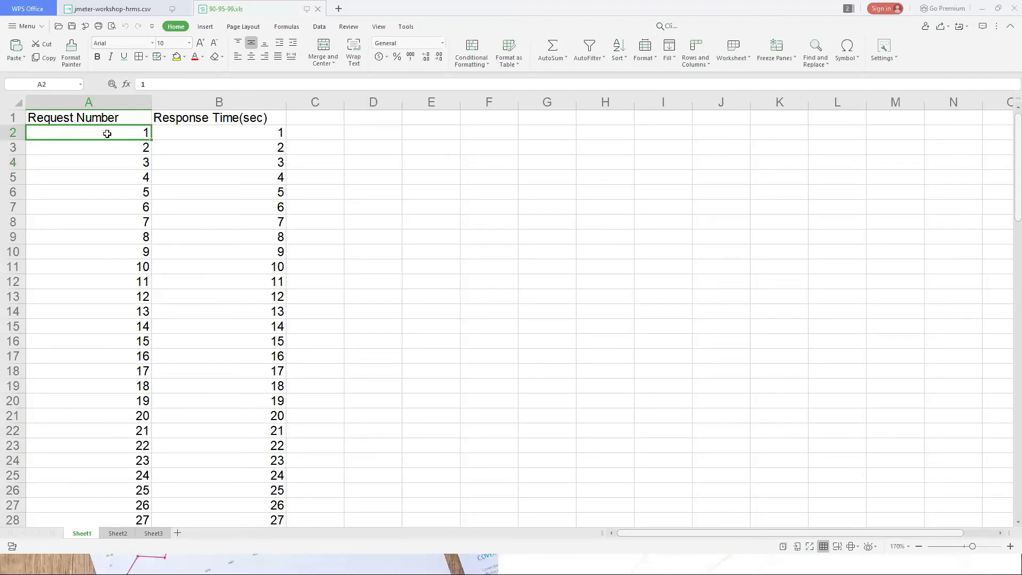
pyautogui.click(264, 136)
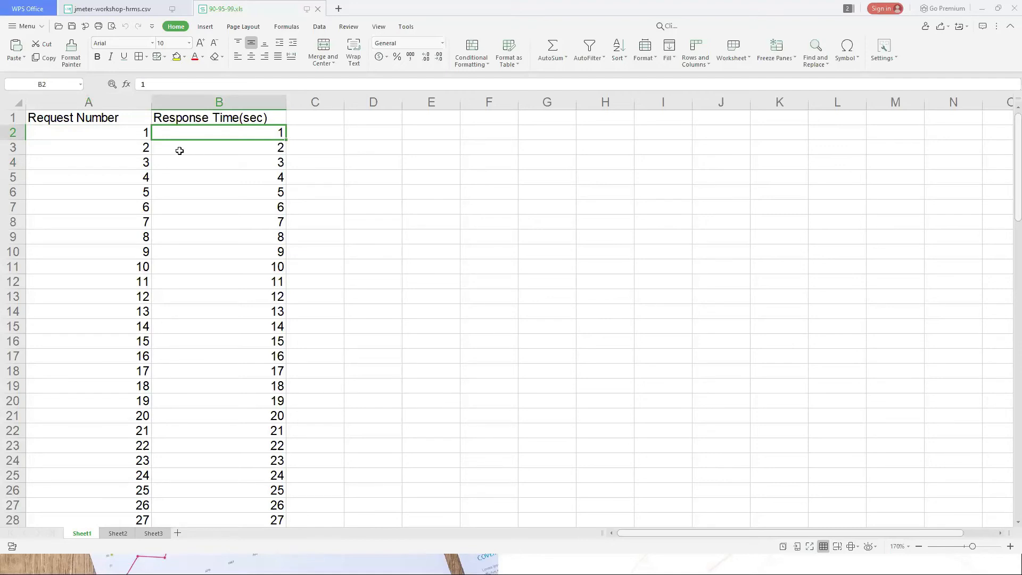
pyautogui.click(143, 150)
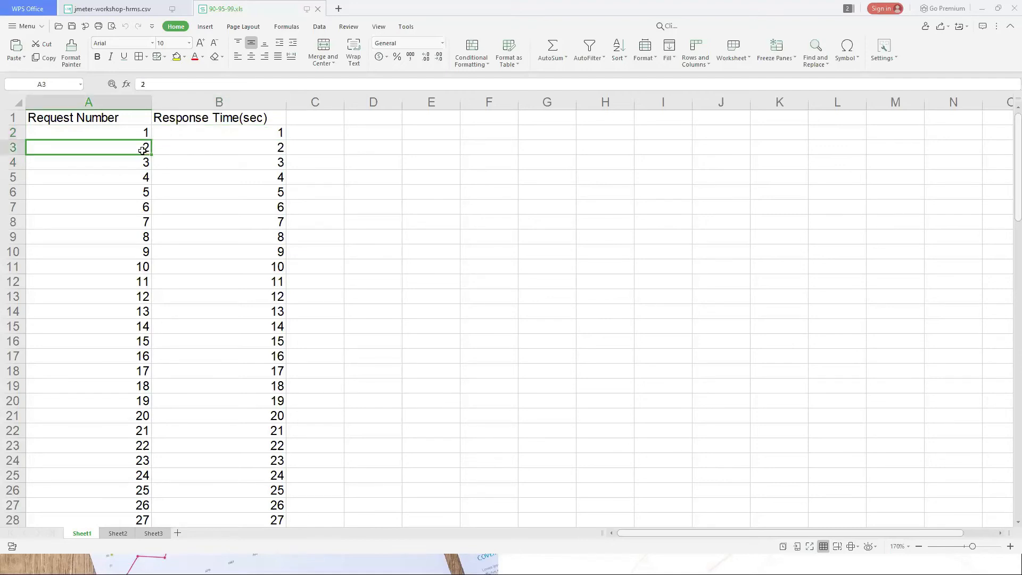
pyautogui.click(203, 149)
# Step: Examine the request number and response time in row 39 and in the last data row, 101
pyautogui.scroll(-5, 219, 359)
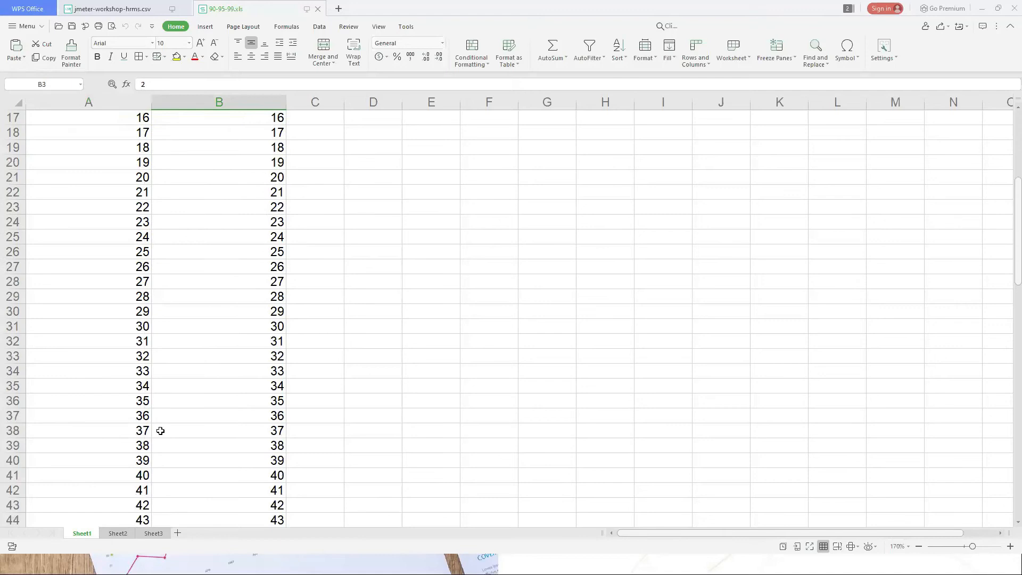
pyautogui.click(117, 435)
pyautogui.click(129, 448)
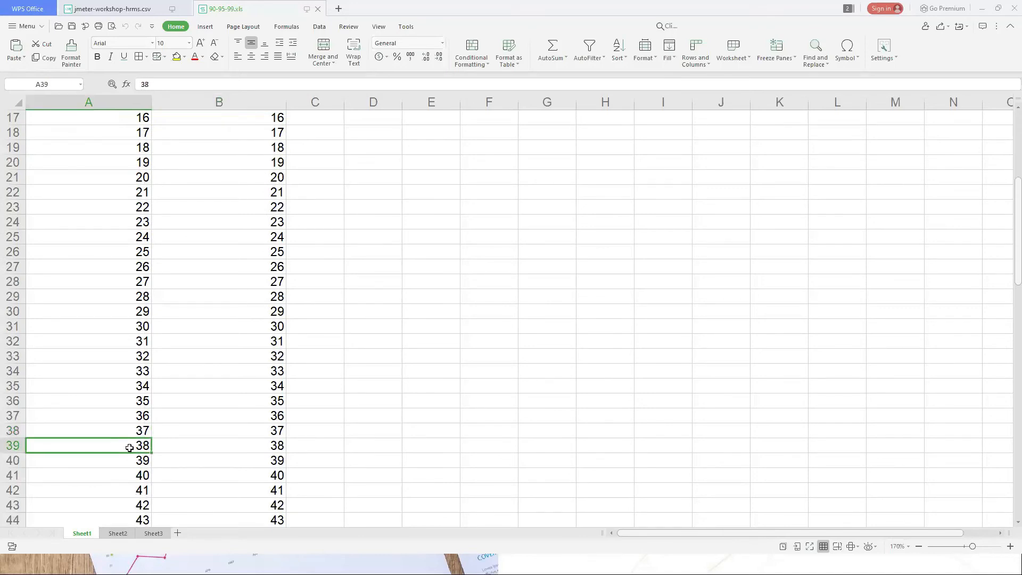
pyautogui.click(235, 451)
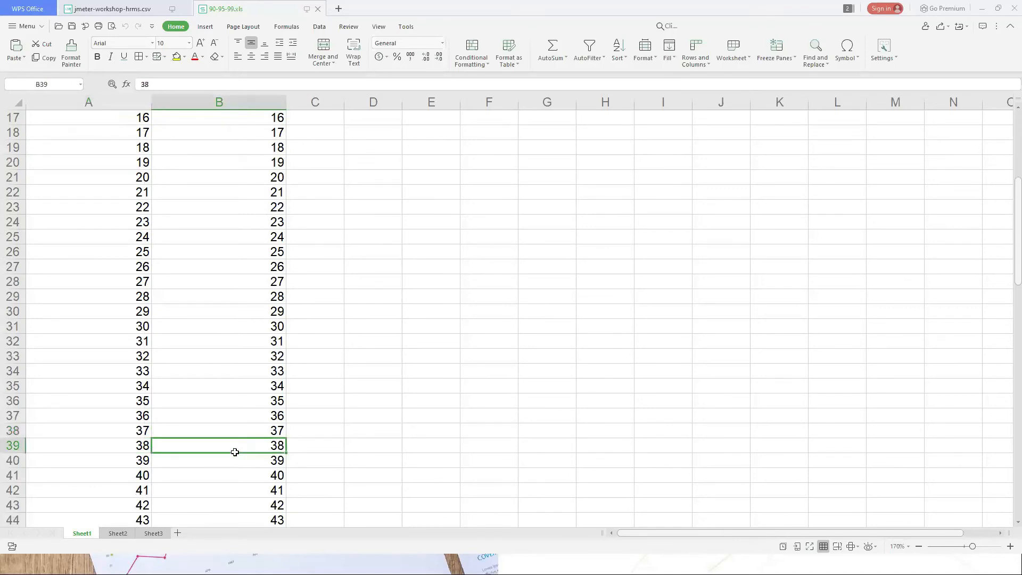
pyautogui.moveTo(1006, 215); pyautogui.dragTo(899, 454)
pyautogui.click(111, 516)
pyautogui.click(215, 508)
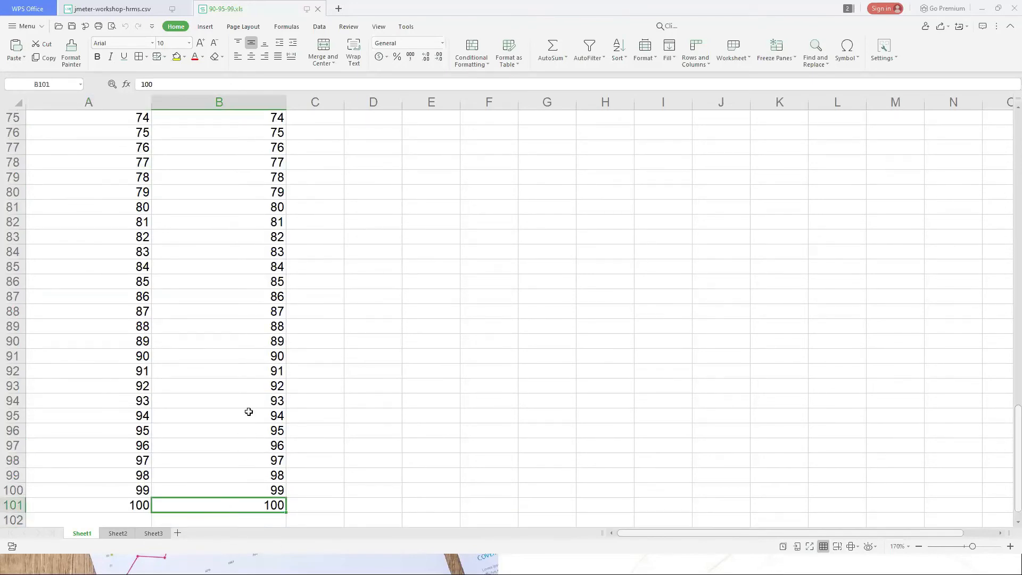
# Step: Enter 90%, 95%, 99% and Median in cells I80 to I83
pyautogui.click(680, 197)
pyautogui.write('90')
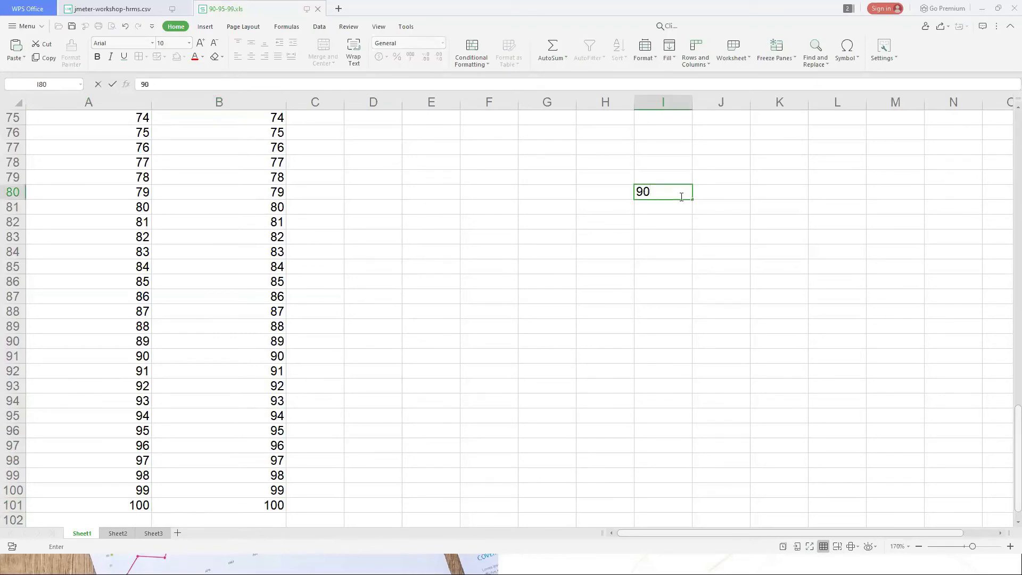
pyautogui.write('%')
pyautogui.press('Return')
pyautogui.write('95')
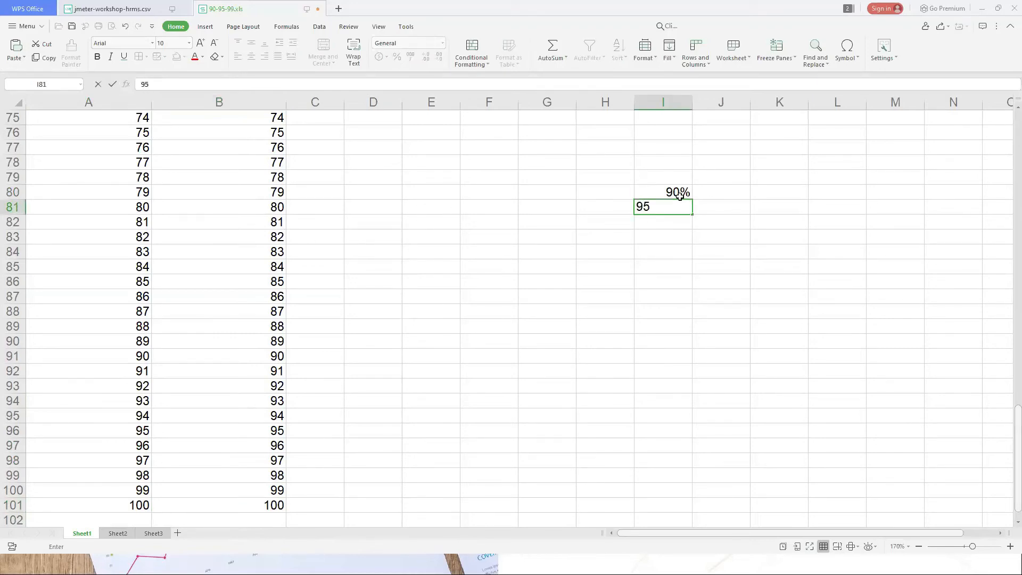
pyautogui.write('%')
pyautogui.press('Return')
pyautogui.write('99')
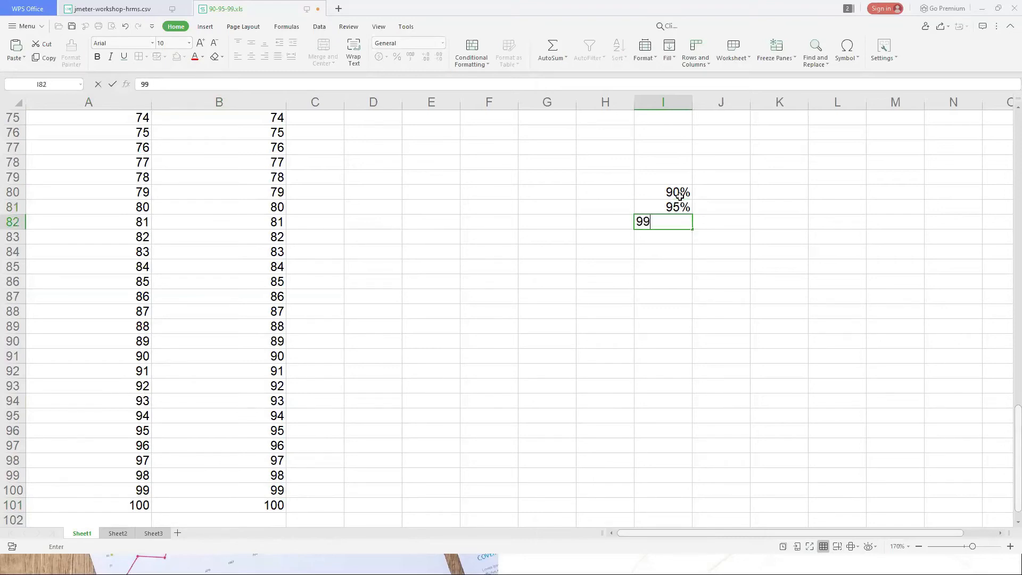
pyautogui.write('%')
pyautogui.press('Return')
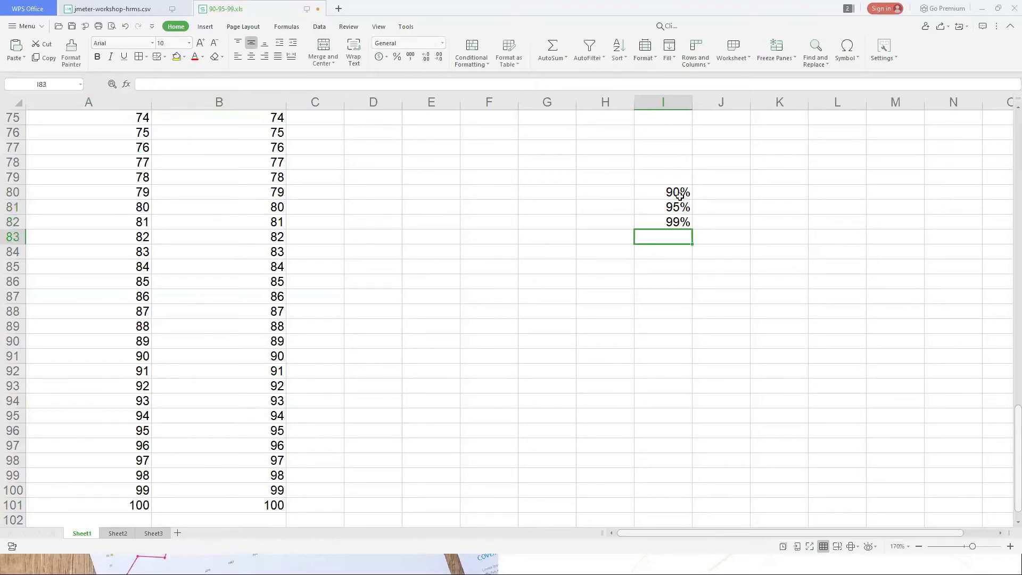
pyautogui.write('Mediu')
pyautogui.press('BackSpace')
pyautogui.write('an')
pyautogui.press('Return')
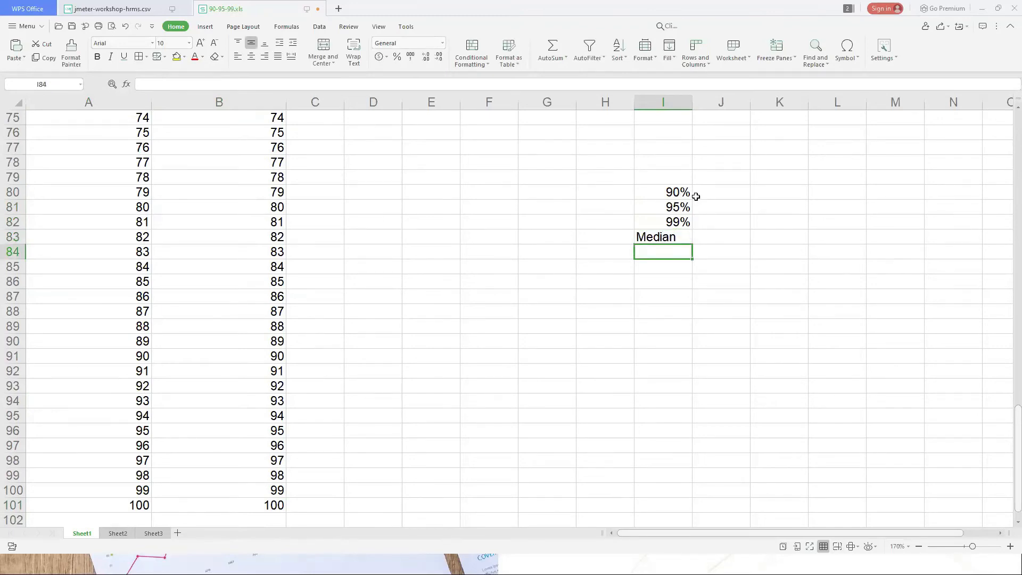
pyautogui.click(679, 199)
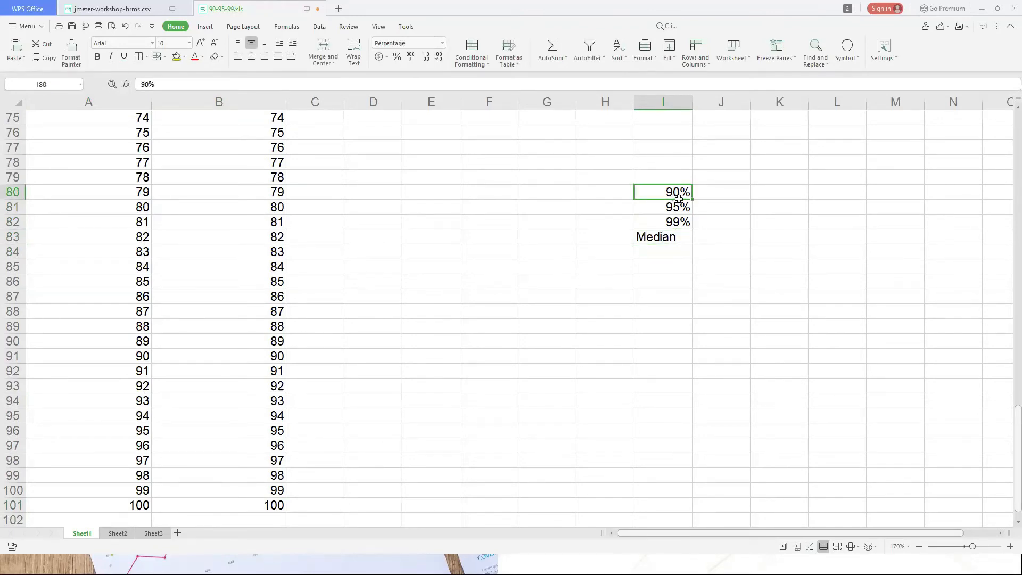
# Step: Sort the Request Number and Response Time(sec) columns in descending order
pyautogui.scroll(19, 586, 294)
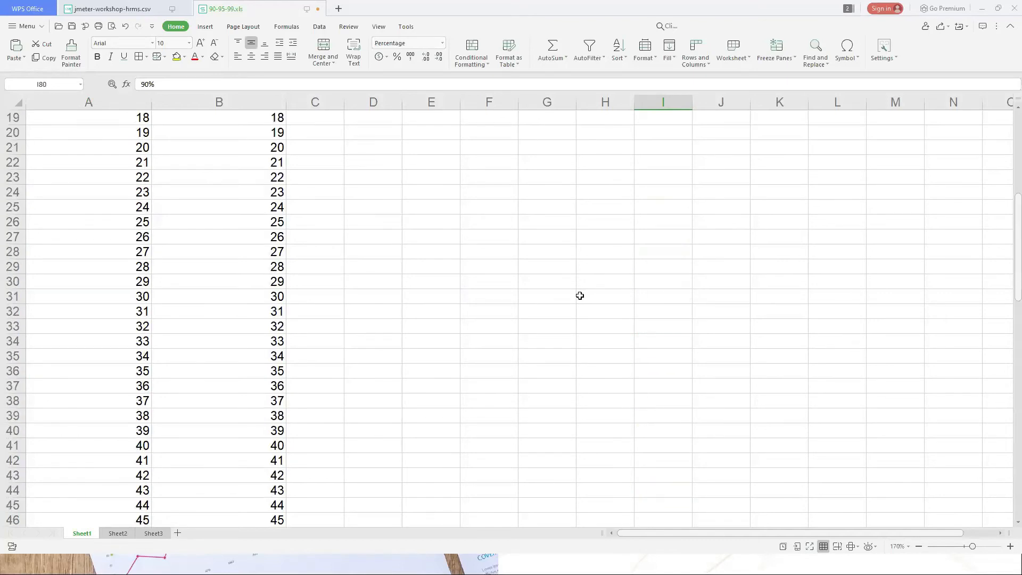
pyautogui.scroll(6, 580, 295)
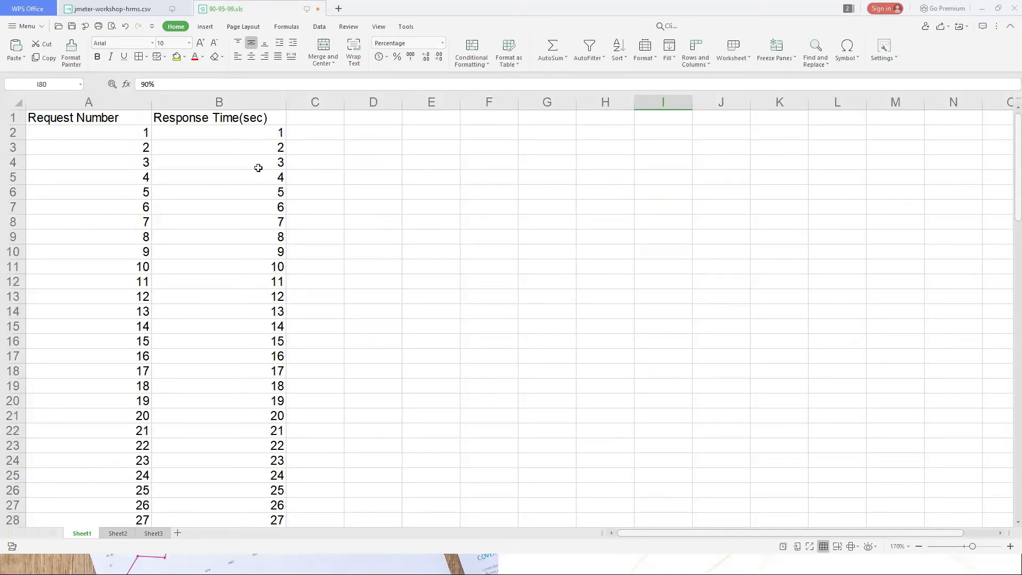
pyautogui.click(108, 100)
pyautogui.moveTo(130, 100); pyautogui.dragTo(190, 100)
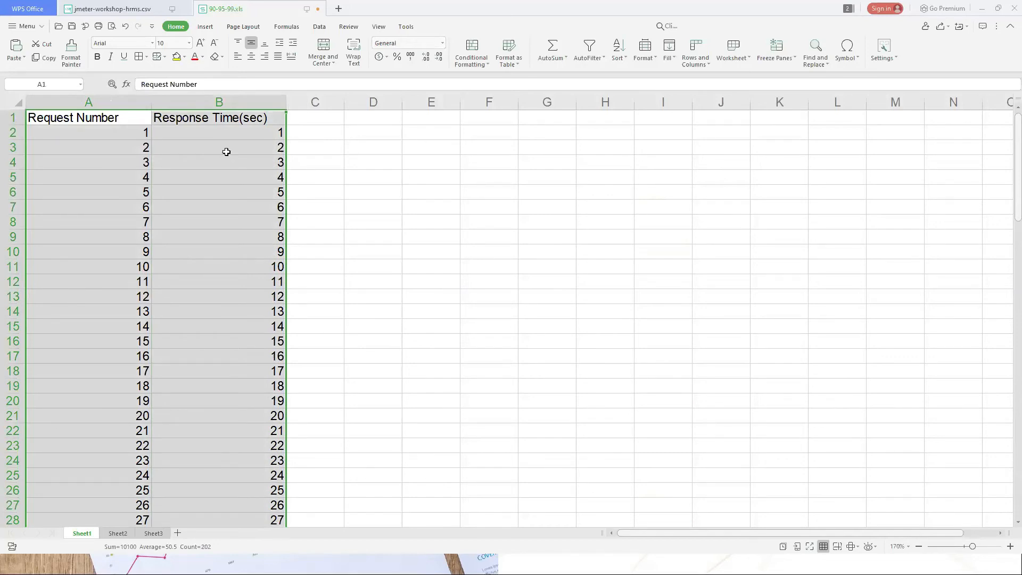
pyautogui.click(624, 62)
pyautogui.click(634, 85)
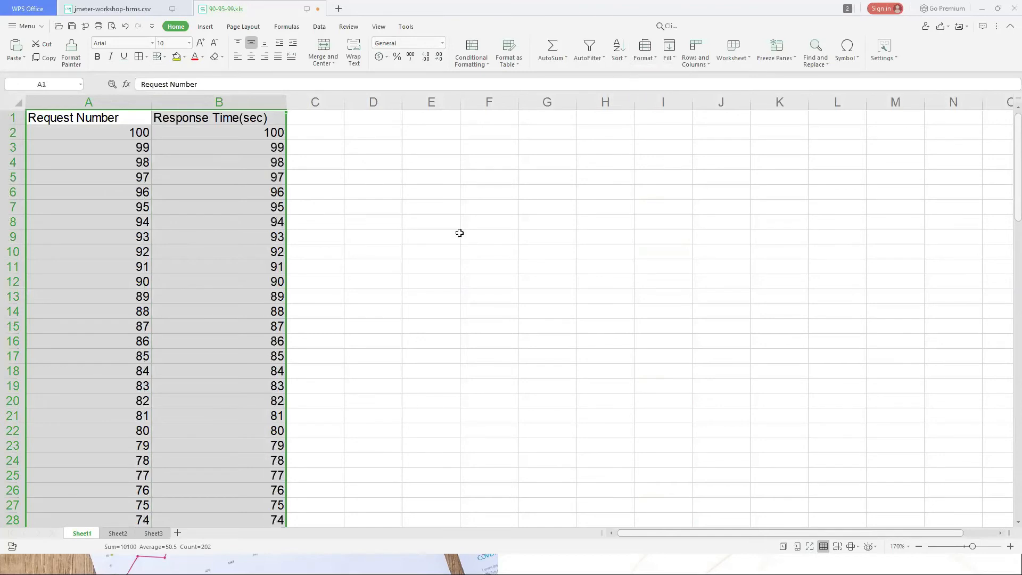
pyautogui.click(445, 241)
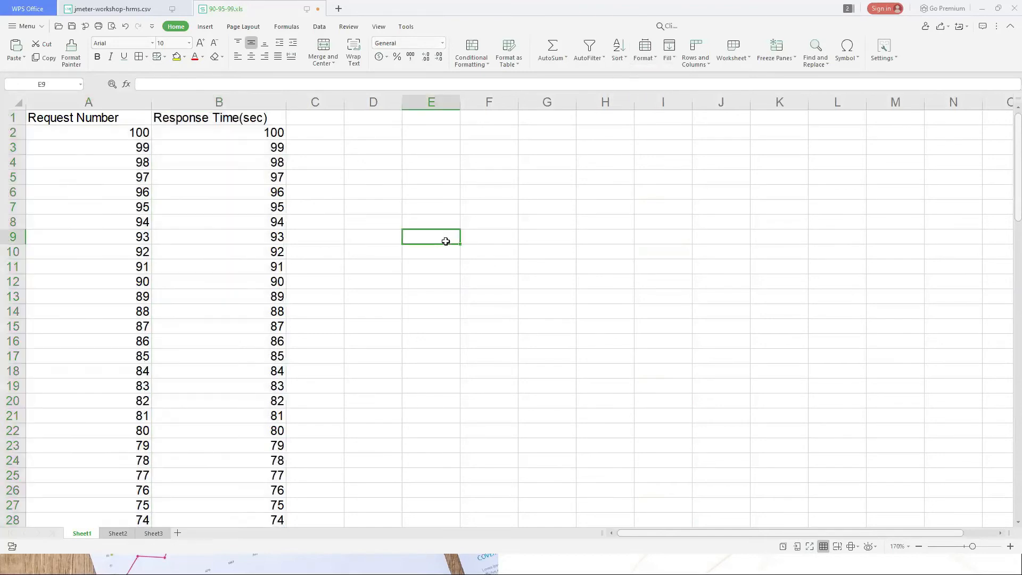
# Step: Examine the request number and response time in row 2 of the sorted data
pyautogui.click(127, 137)
pyautogui.click(247, 137)
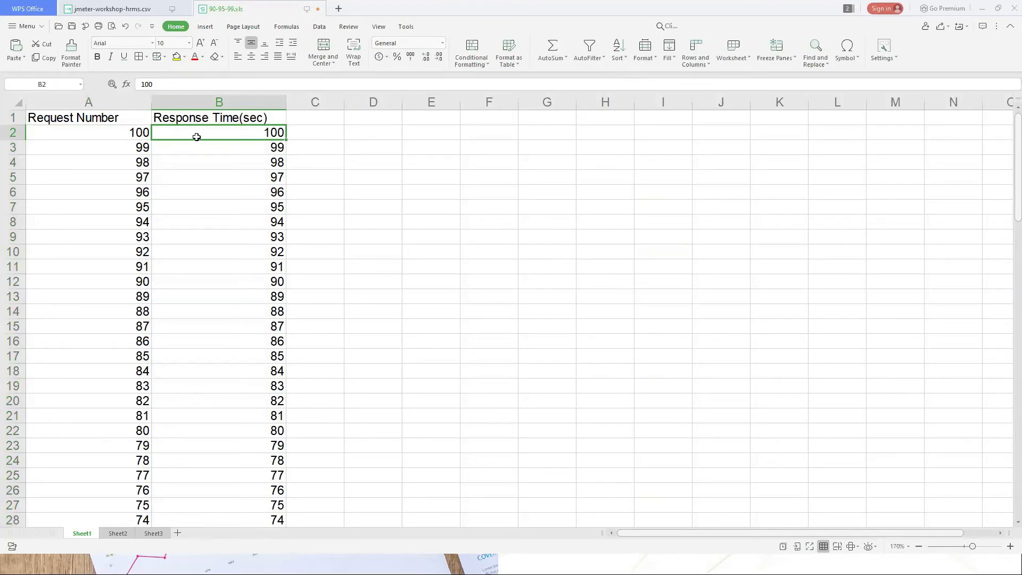
pyautogui.click(484, 228)
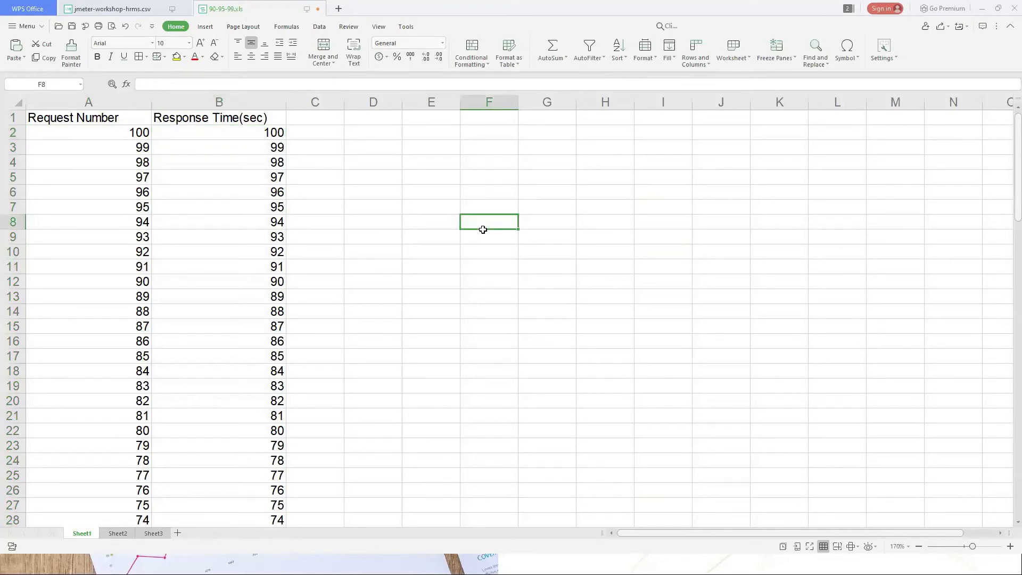
# Step: Enter 90% in cell H9 beside the sorted data
pyautogui.scroll(-1, 610, 261)
pyautogui.scroll(1, 611, 262)
pyautogui.click(515, 265)
pyautogui.click(625, 239)
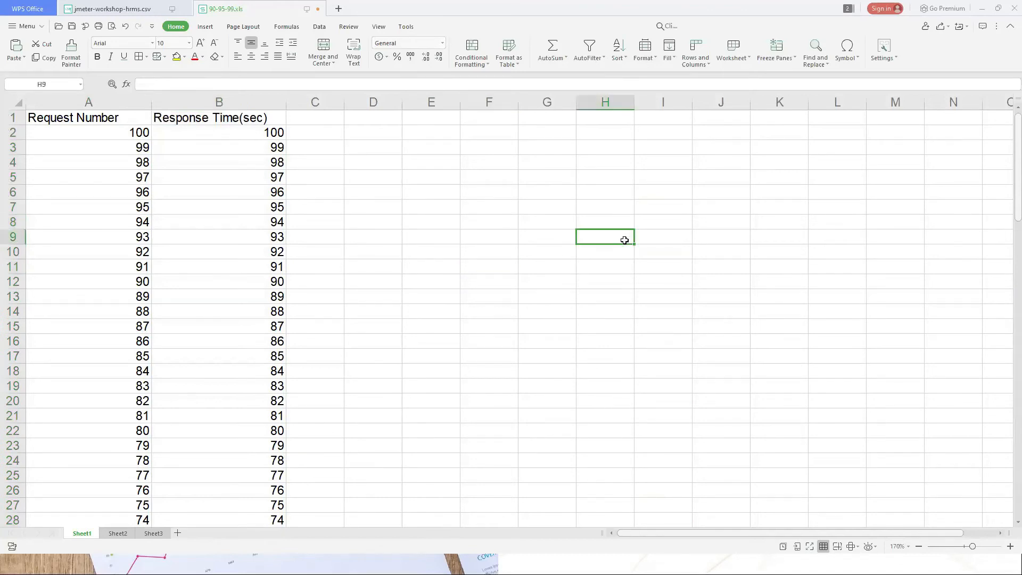
pyautogui.write('90%')
pyautogui.press('Return')
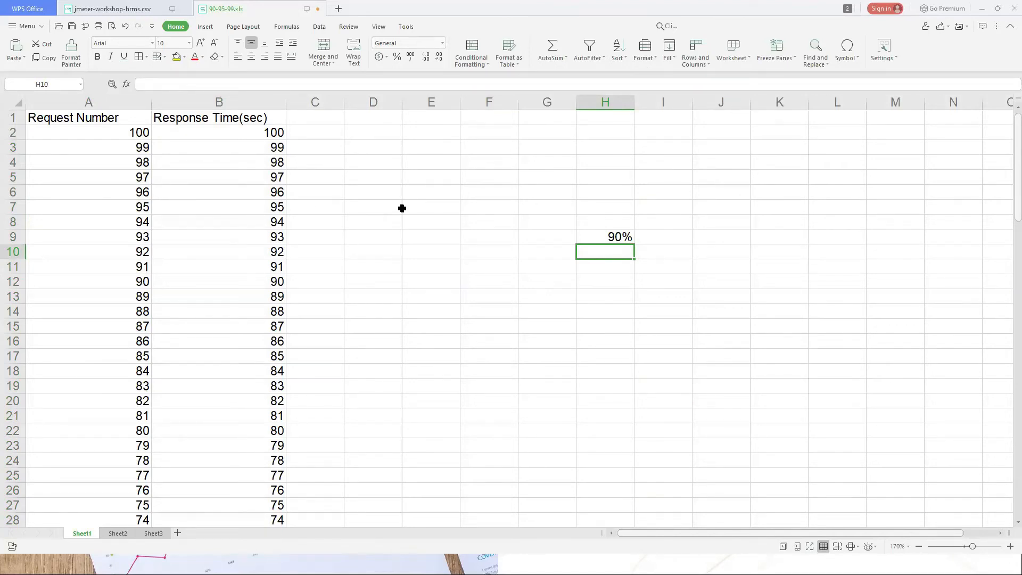
# Step: Clear the contents of rows 2 to 11, the slowest ten requests, and examine the response time in B12
pyautogui.moveTo(13, 132); pyautogui.dragTo(13, 268)
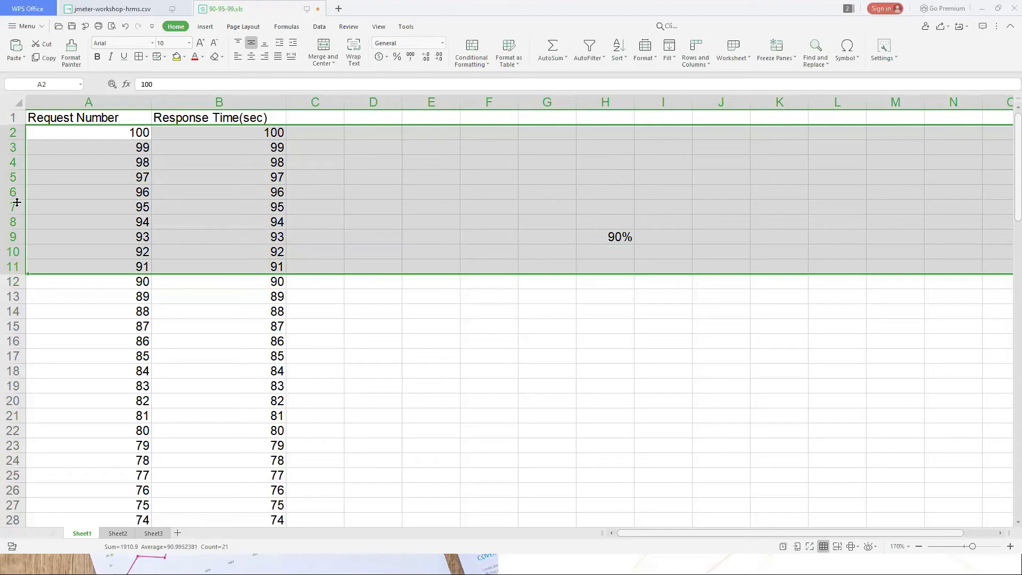
pyautogui.press('Delete')
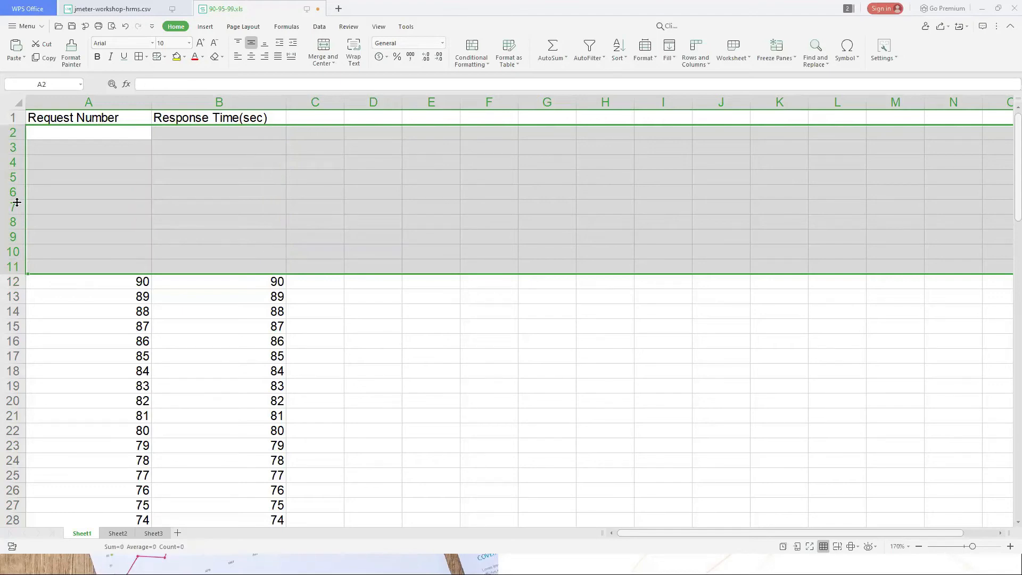
pyautogui.click(242, 283)
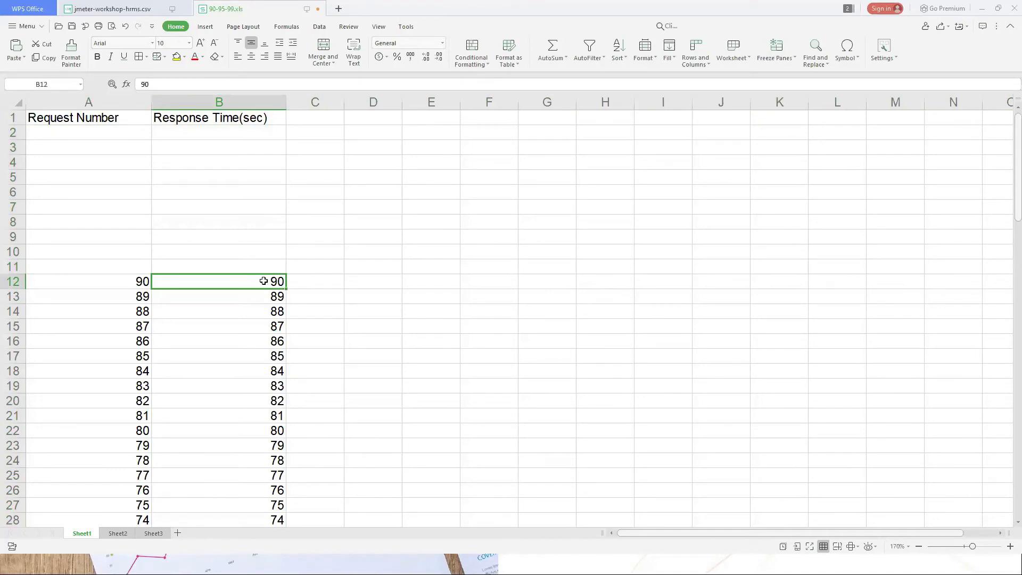
pyautogui.doubleClick(264, 281)
pyautogui.moveTo(244, 280); pyautogui.dragTo(155, 280)
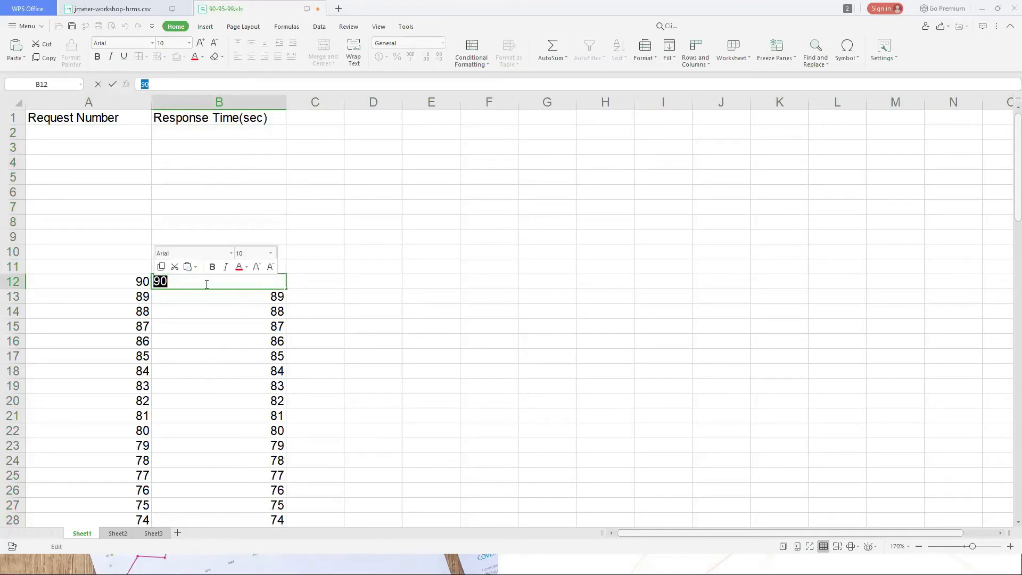
# Step: Enter 90% in cell I9 and 90 seconds in cell J9
pyautogui.click(664, 238)
pyautogui.write('90%')
pyautogui.press('Tab')
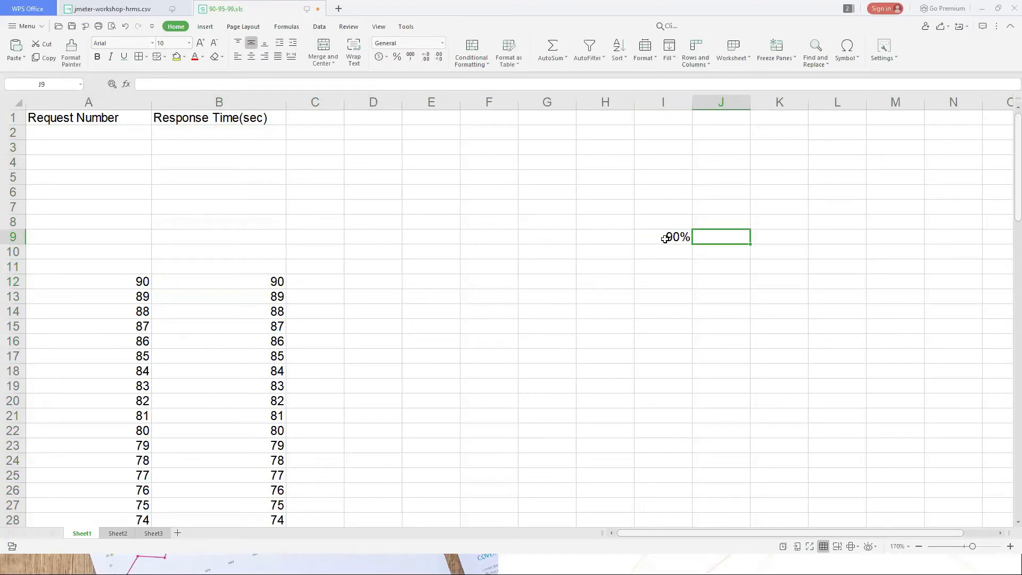
pyautogui.write('90 secongs')
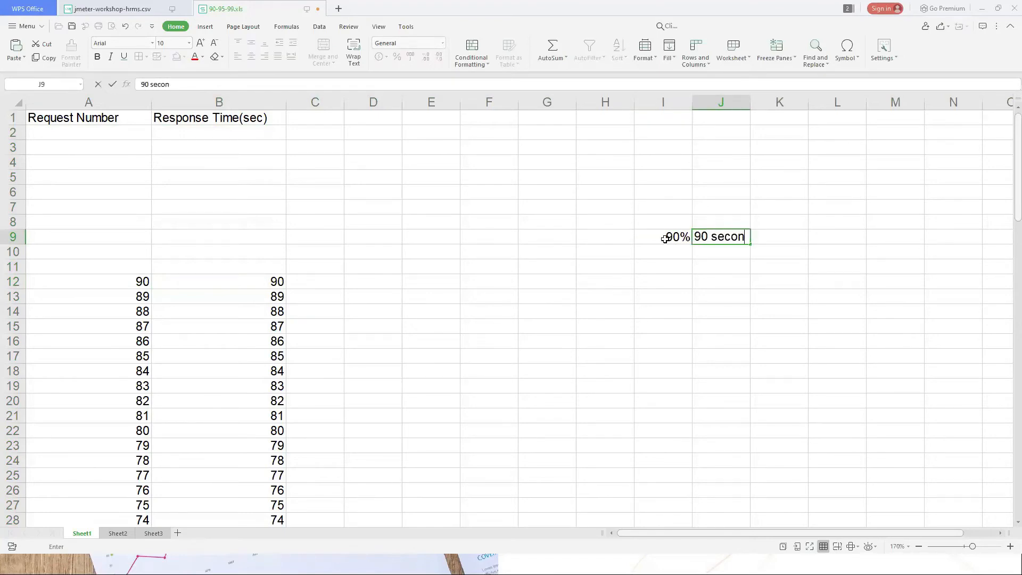
pyautogui.press('BackSpace')
pyautogui.press('BackSpace')
pyautogui.write('ds')
pyautogui.press('Return')
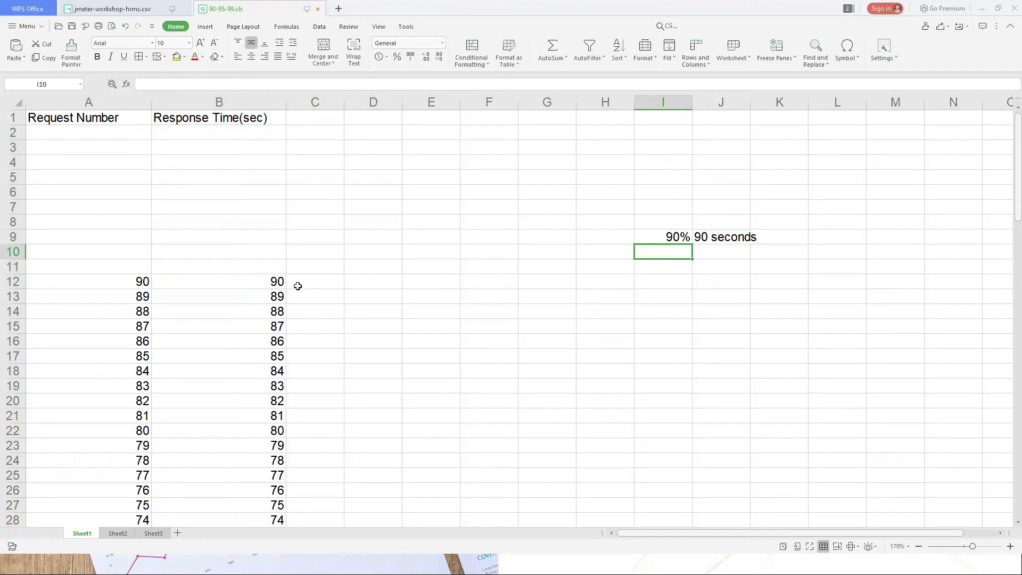
# Step: Check the B12 response time, and undo the I9 and J9 entries and the clearing of rows 2 to 11
pyautogui.click(274, 284)
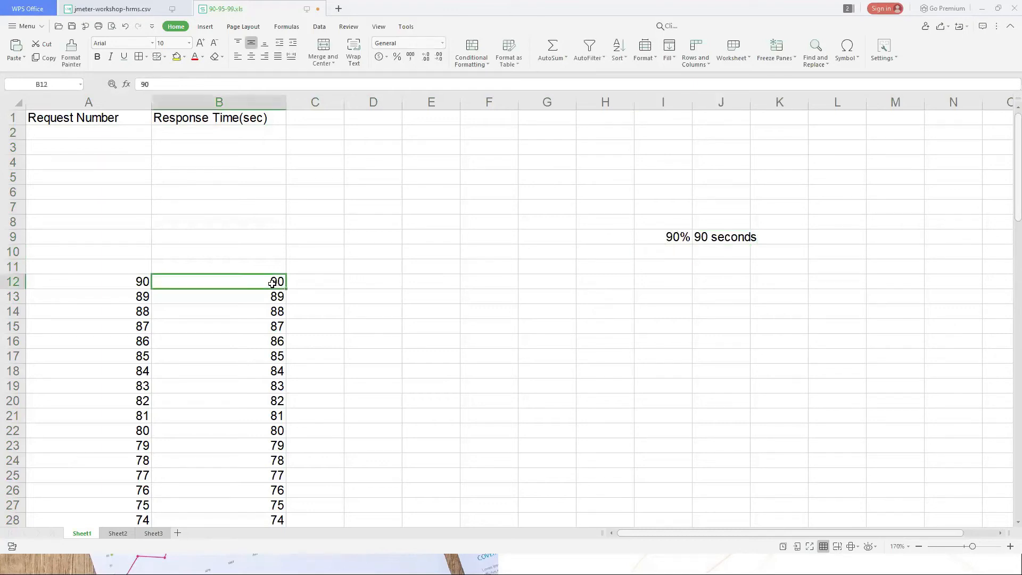
pyautogui.click(427, 284)
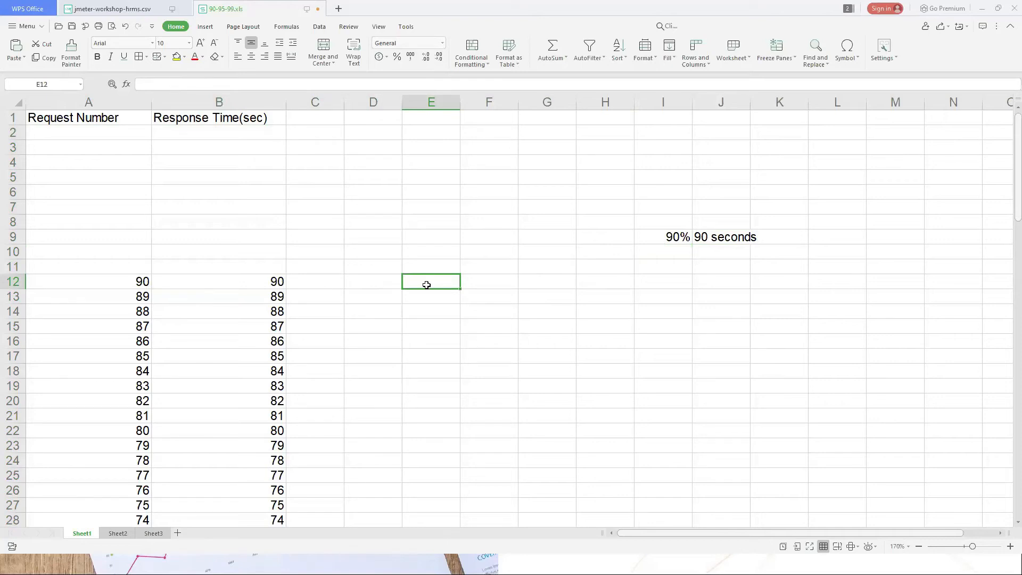
pyautogui.hotkey('ctrl', 'z')
pyautogui.hotkey('ctrl', 'z')
pyautogui.hotkey('ctrl', 'z')
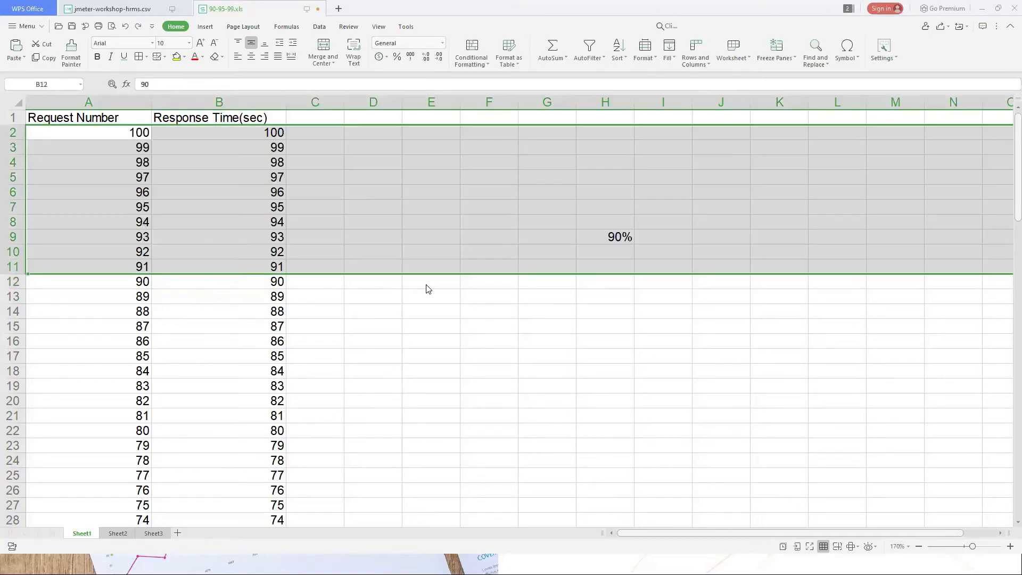
# Step: Switch to JMeter, open the Aggregate Report of Thread Group - Final, and examine the first request's average response time
pyautogui.click(426, 285)
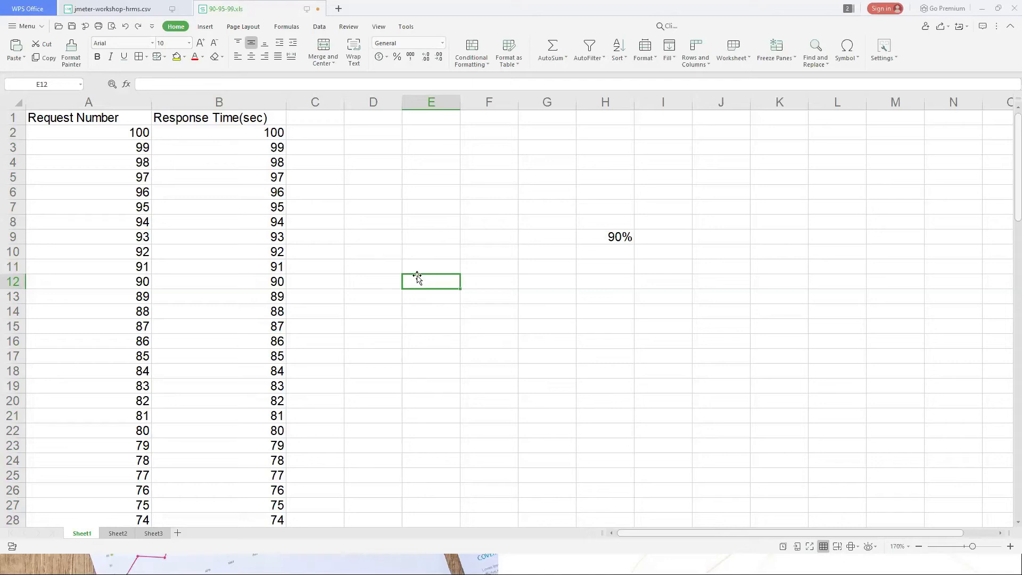
pyautogui.hotkey('alt', 'Tab')
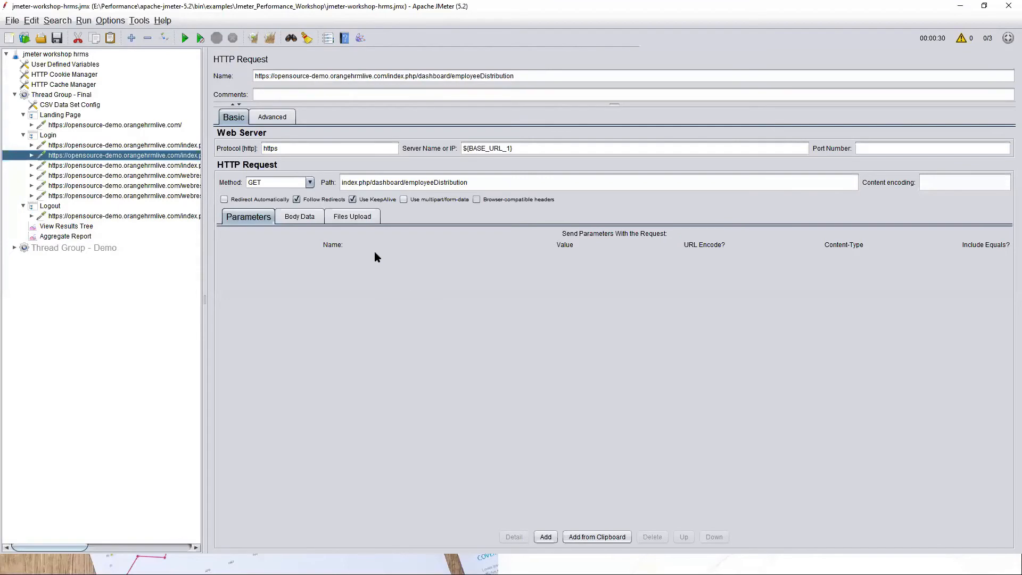
pyautogui.click(73, 237)
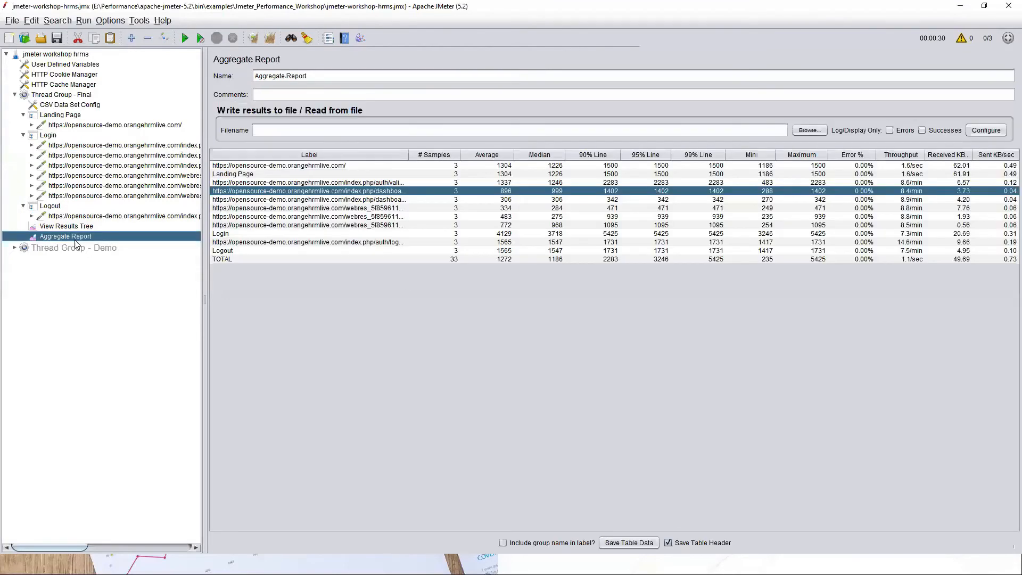
pyautogui.click(494, 166)
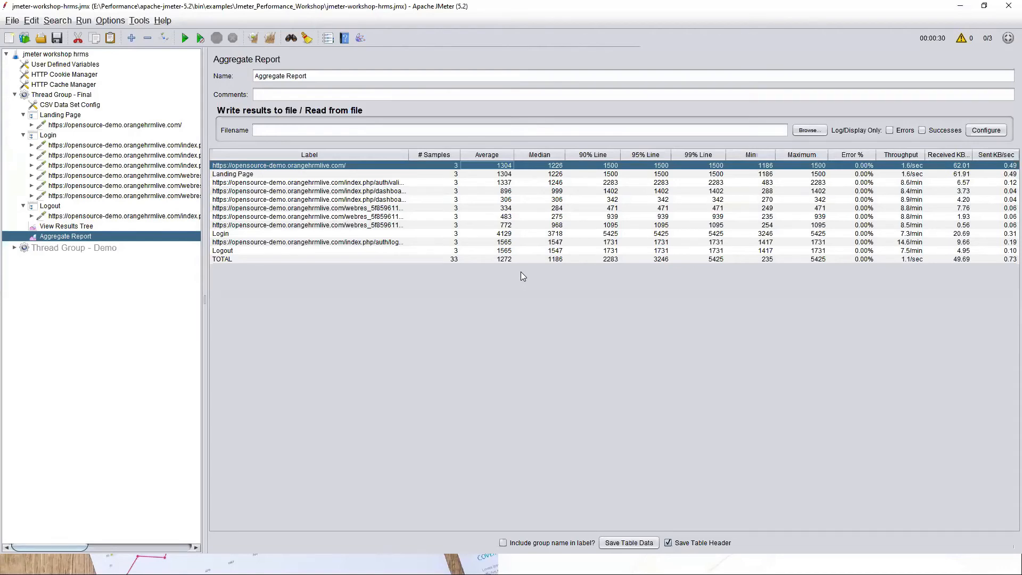
# Step: Switch back to the 90-95-99.xls spreadsheet and enter 90 in cell H13
pyautogui.hotkey('alt', 'Tab')
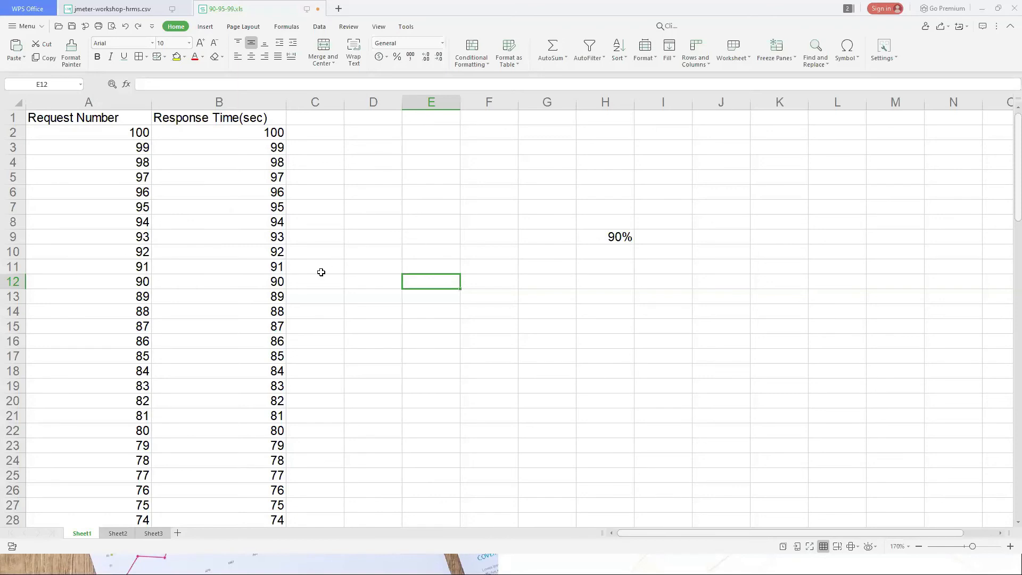
pyautogui.click(283, 281)
pyautogui.click(605, 298)
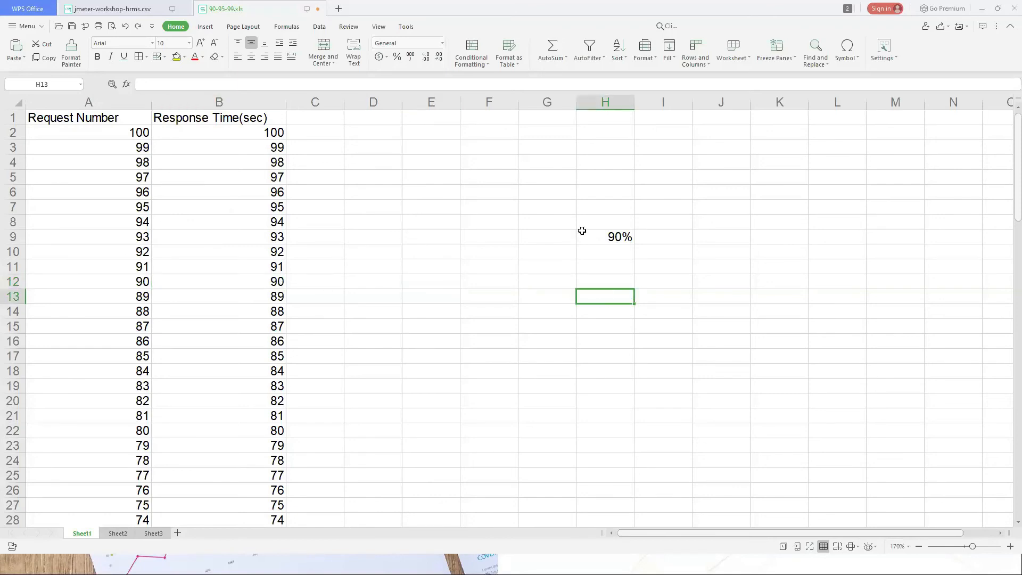
pyautogui.write('90')
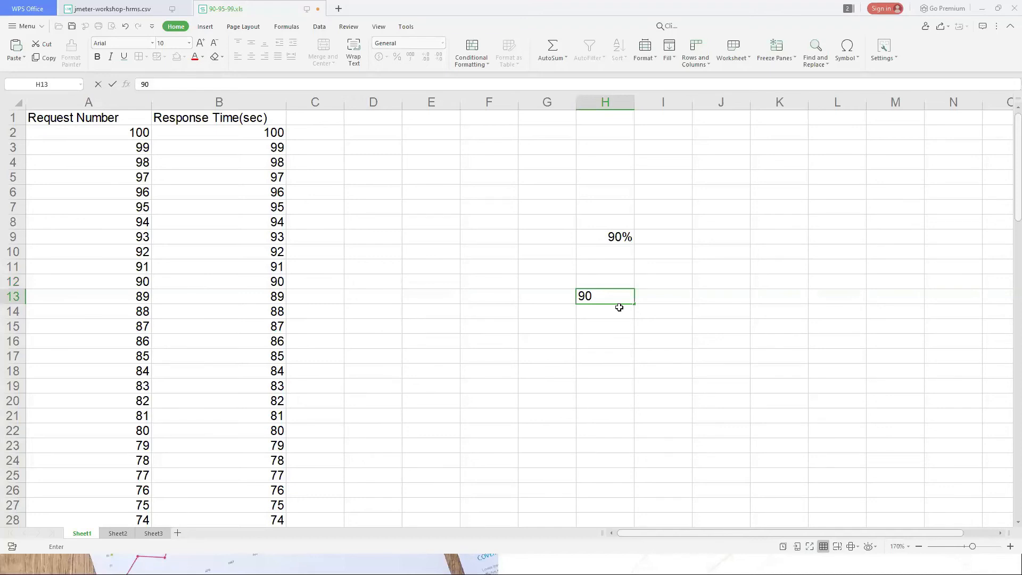
pyautogui.doubleClick(580, 296)
pyautogui.click(556, 337)
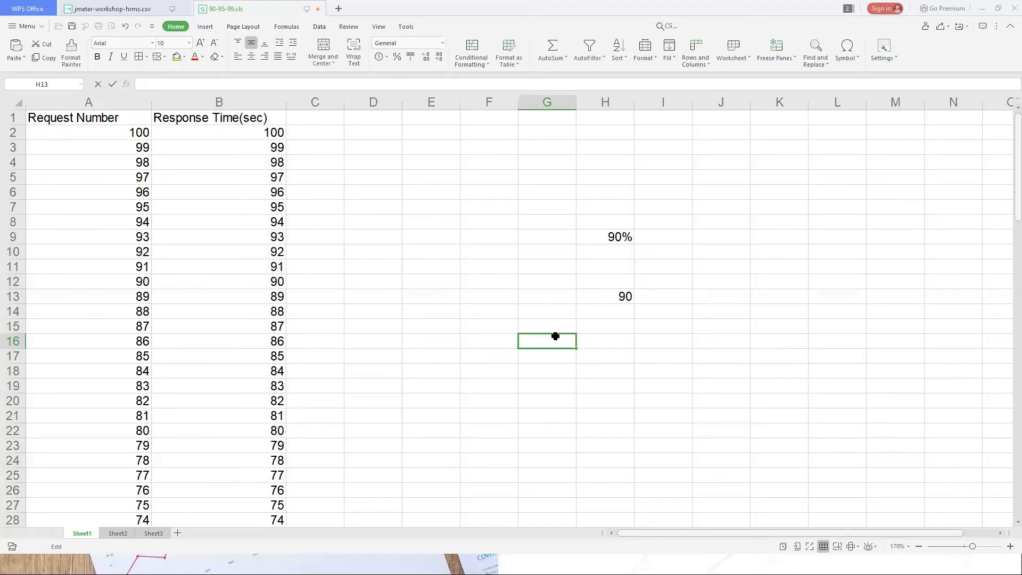
pyautogui.click(556, 327)
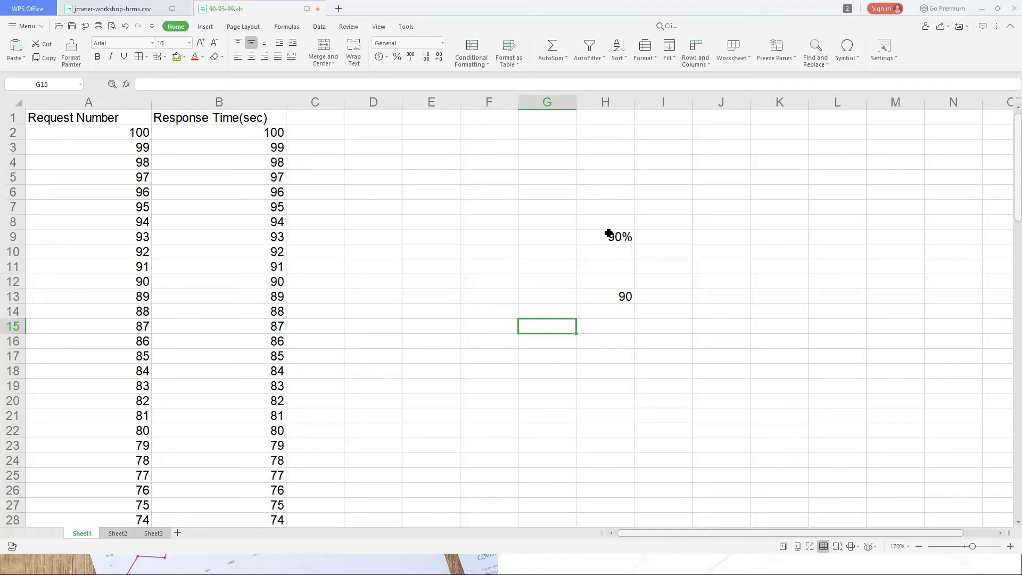
# Step: Enter 95% in cell H10 and examine rows 2 to 6, the slowest five requests
pyautogui.click(600, 256)
pyautogui.write('9')
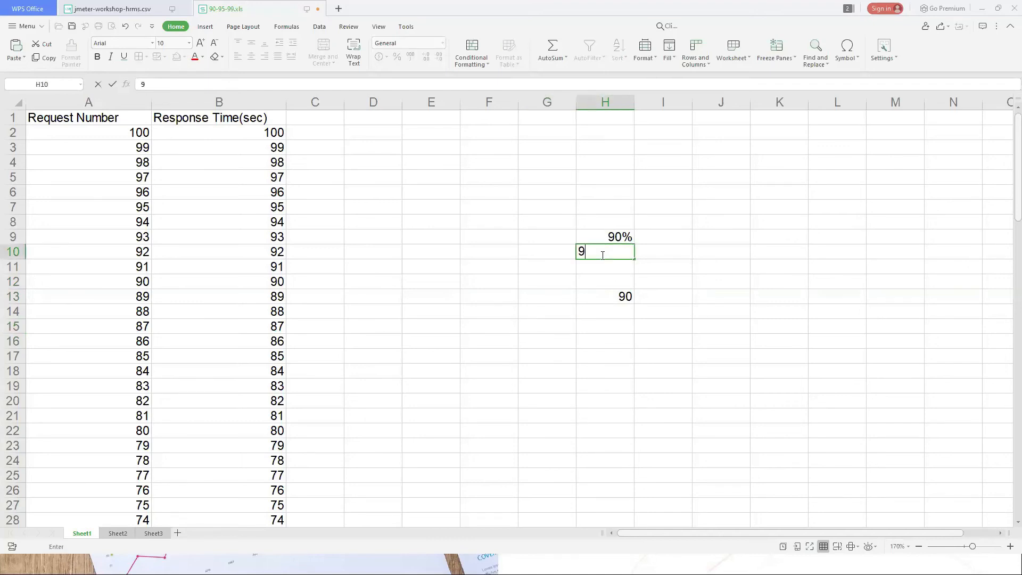
pyautogui.write('5%')
pyautogui.click(591, 269)
pyautogui.moveTo(12, 132); pyautogui.dragTo(12, 192)
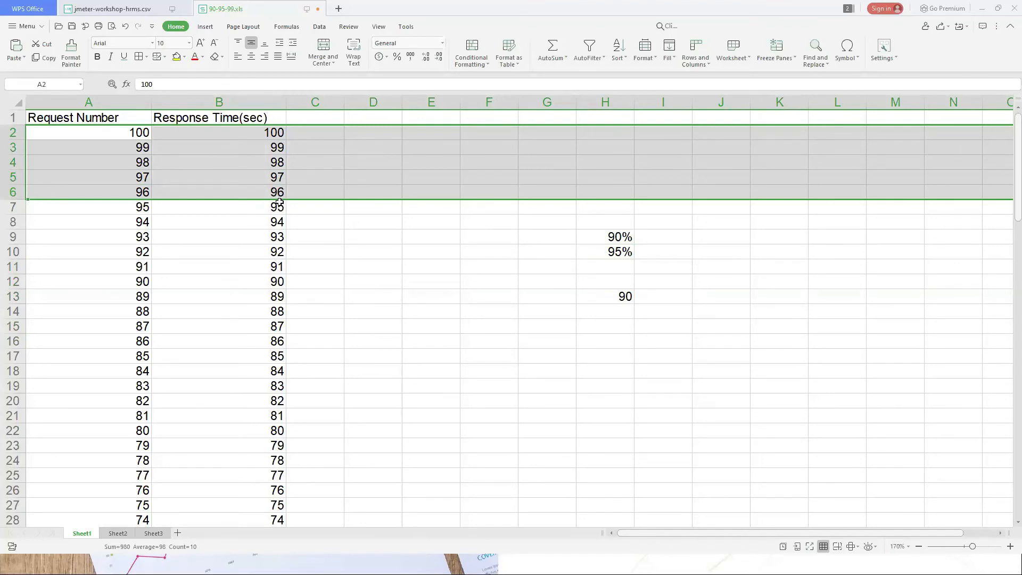
pyautogui.click(645, 251)
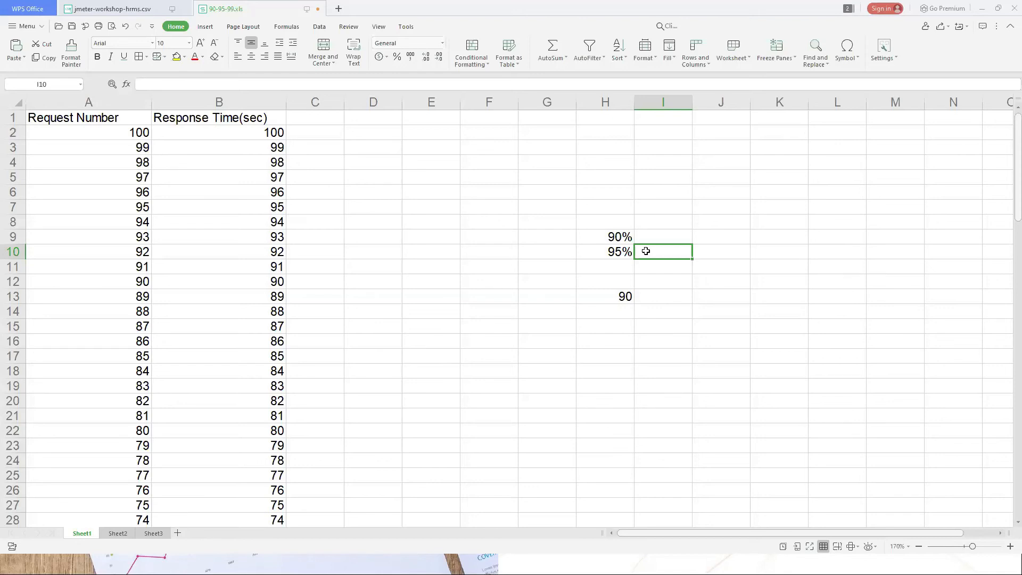
# Step: Switch to JMeter's Aggregate Report and examine the 90% Line value of the first Login request
pyautogui.hotkey('alt', 'Tab')
pyautogui.press('super')
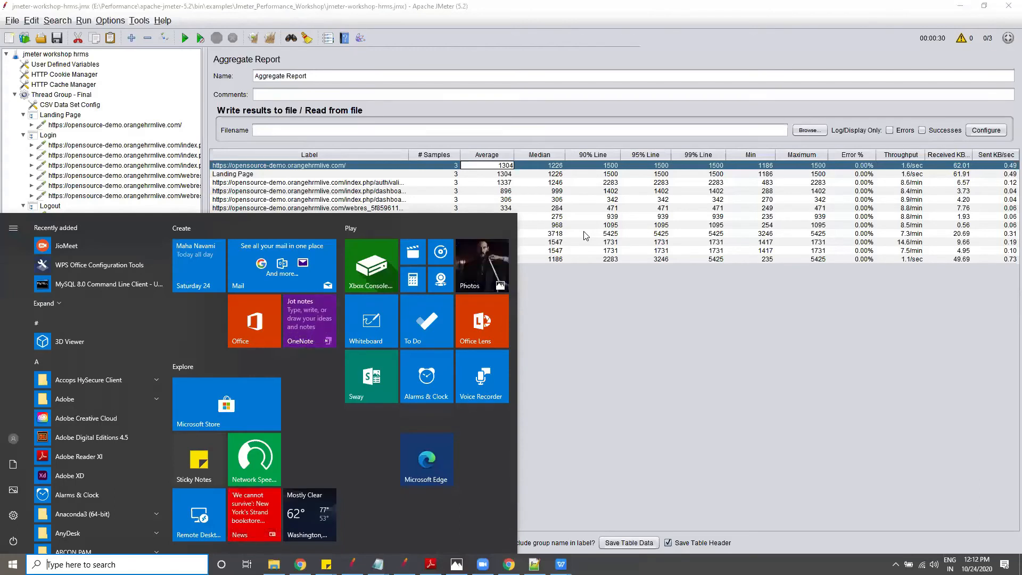
pyautogui.click(610, 186)
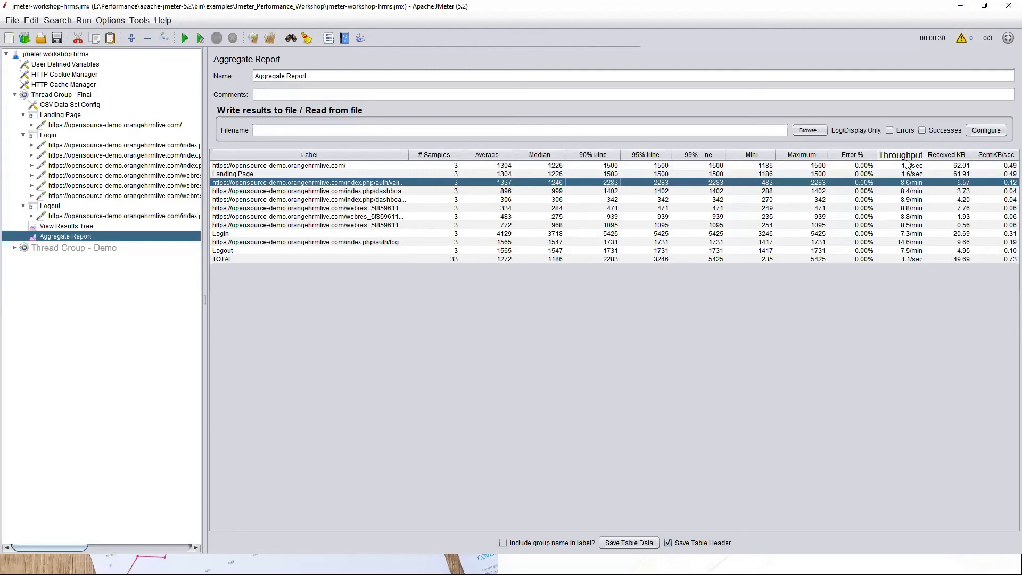
pyautogui.press('super')
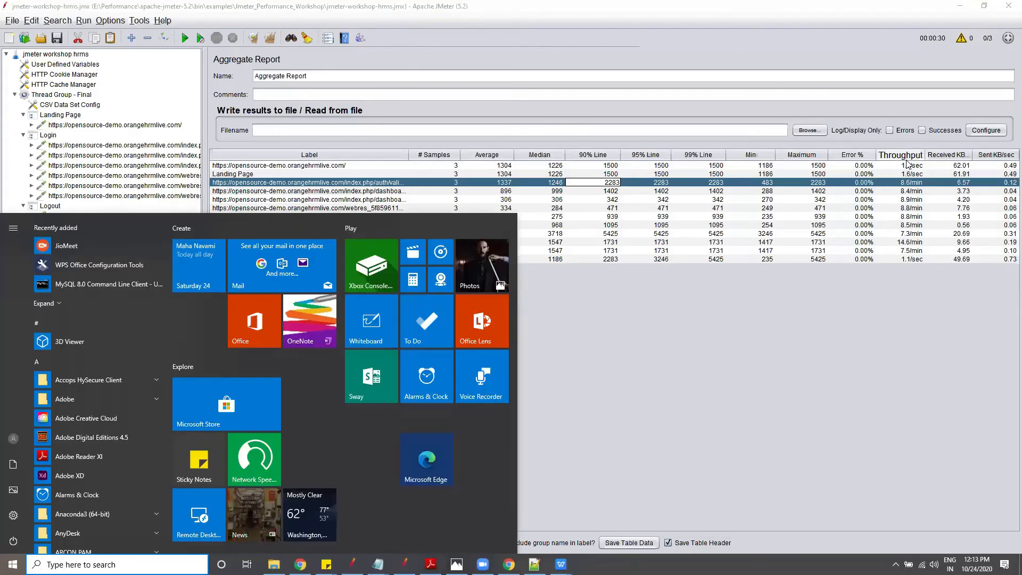
pyautogui.click(760, 372)
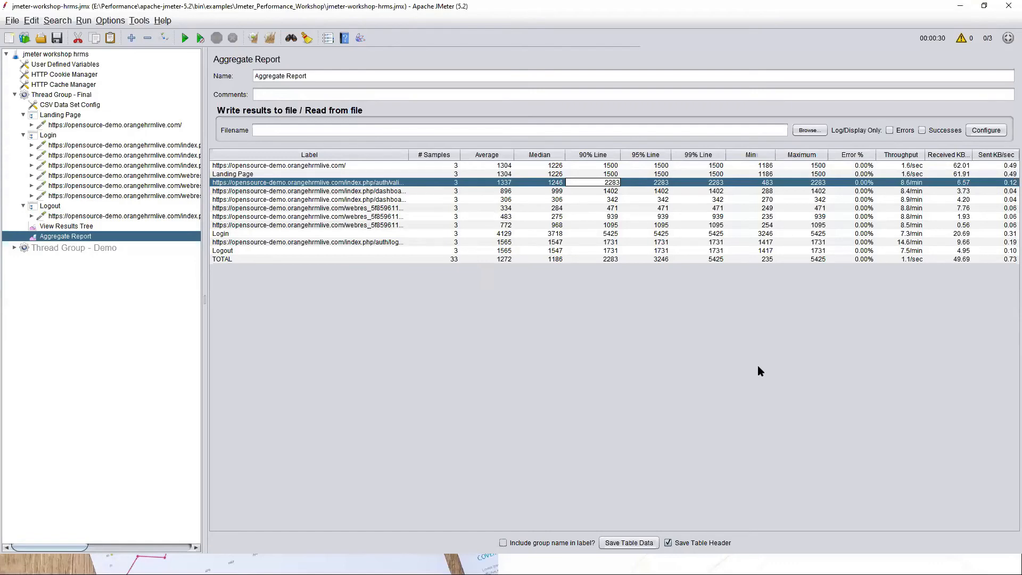
# Step: Launch Magnifier and examine the enlarged Throughput values of the landing page, first Login and logout requests
pyautogui.press('super')
pyautogui.write('magn')
pyautogui.press('Return')
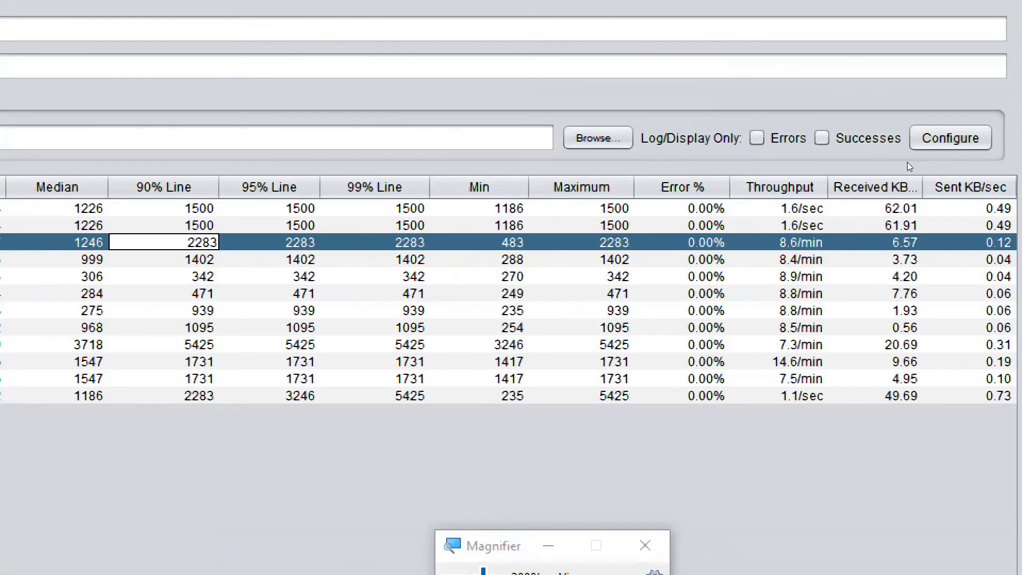
pyautogui.click(907, 162)
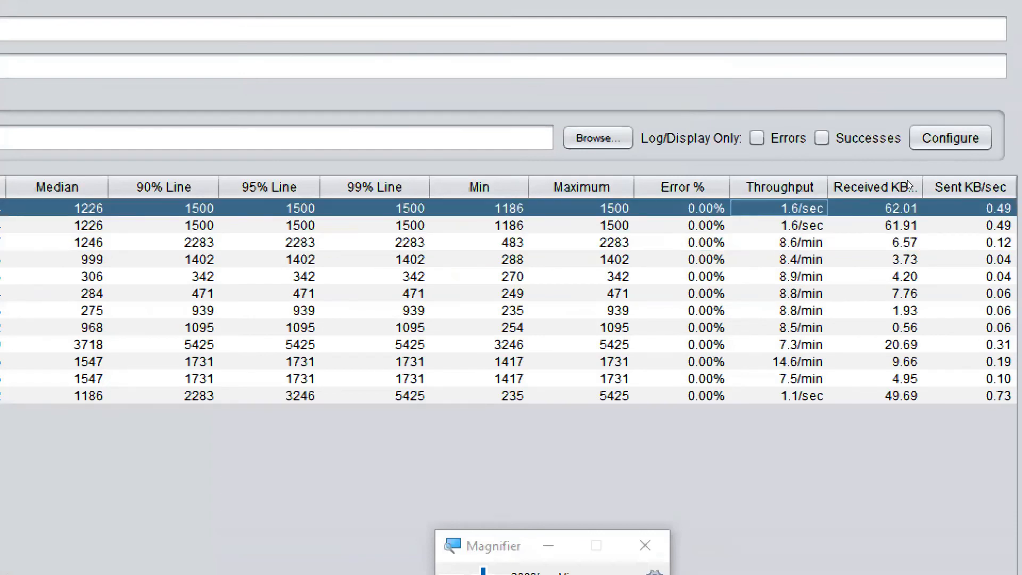
pyautogui.click(920, 204)
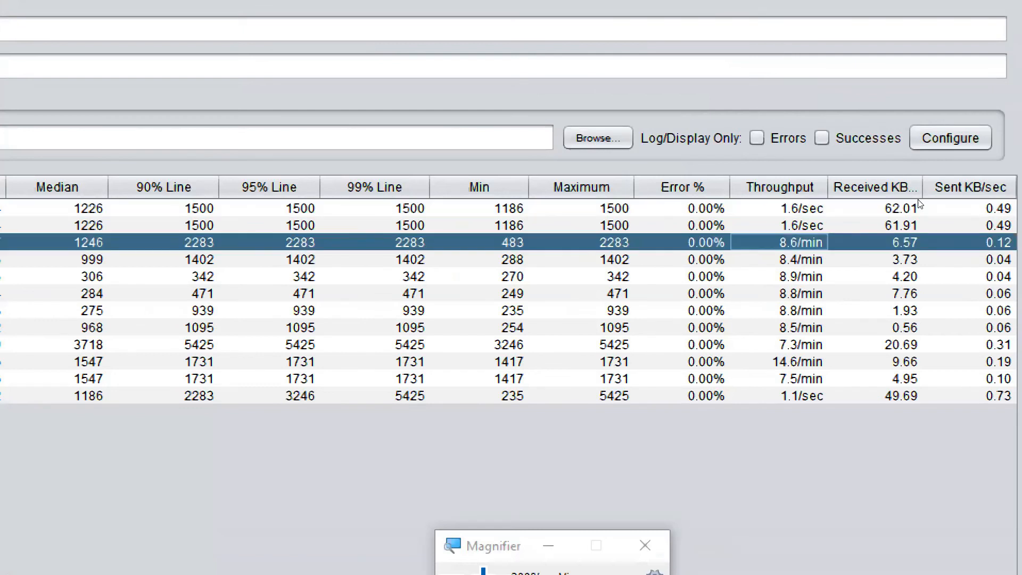
pyautogui.click(910, 249)
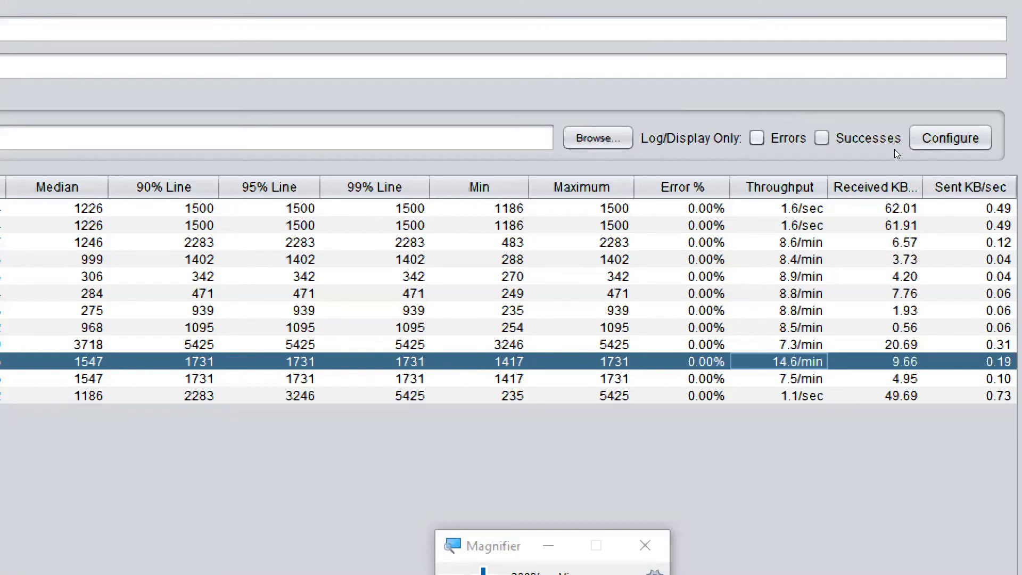
# Step: Show the unrounded throughput of the first request and compare the Throughput values down to the last Login request
pyautogui.click(800, 208)
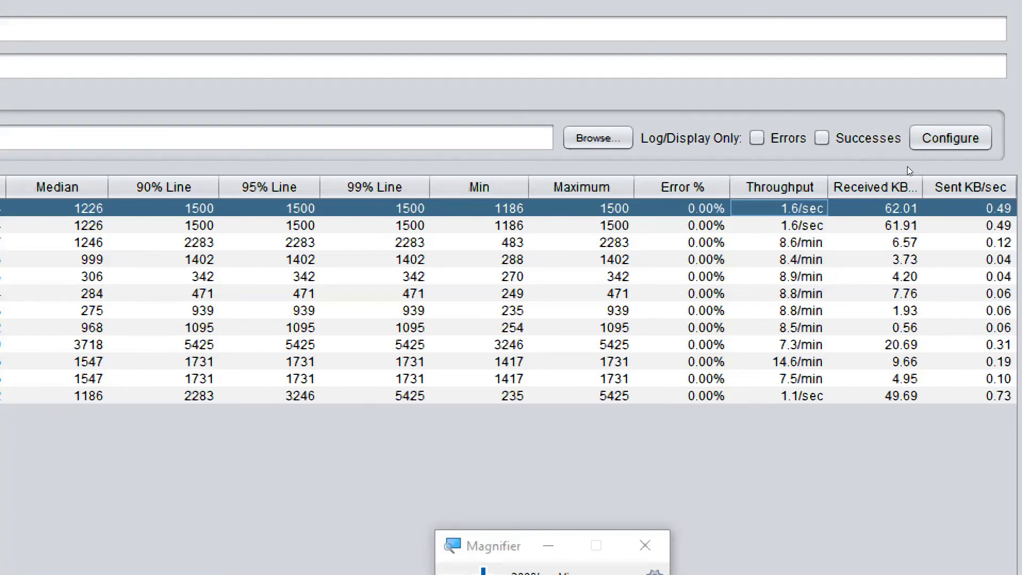
pyautogui.press('F2')
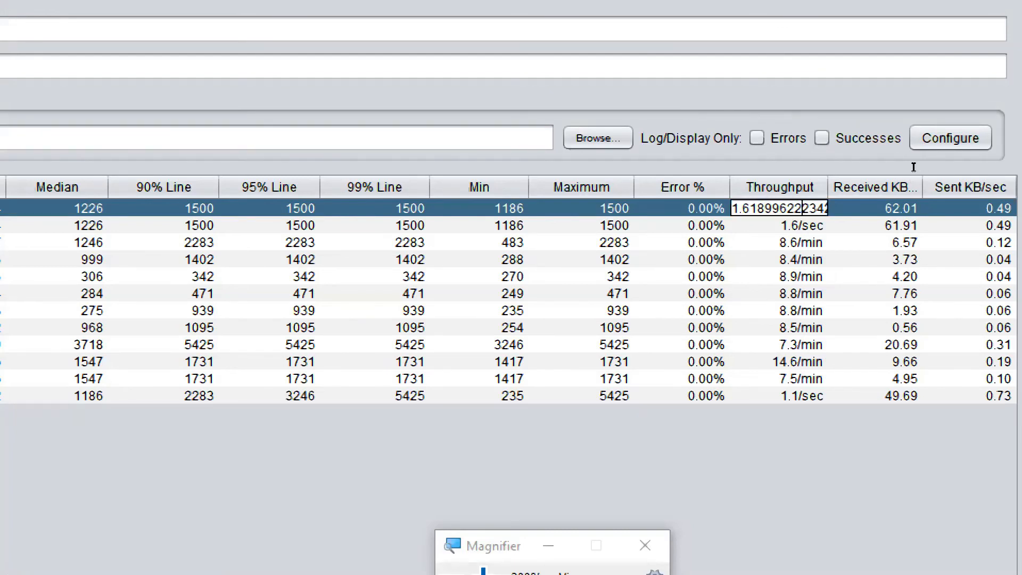
pyautogui.press('Down')
pyautogui.press('Down')
pyautogui.press('Up')
pyautogui.press('Up')
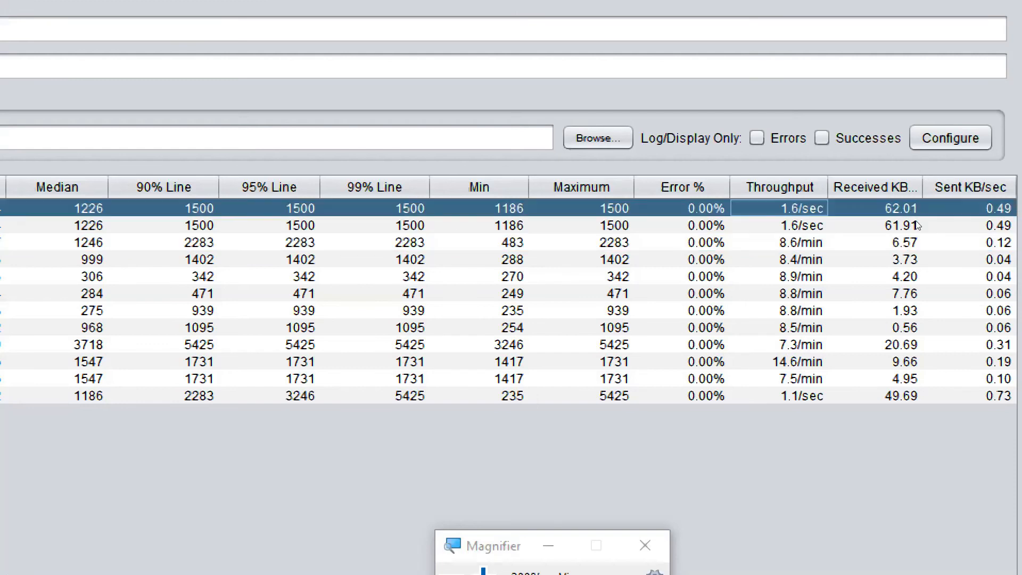
pyautogui.press('Down')
pyautogui.press('Down')
pyautogui.press('Down')
pyautogui.press('Down')
pyautogui.press('Down')
pyautogui.press('Down')
pyautogui.press('Down')
pyautogui.press('F2')
pyautogui.press('Tab')
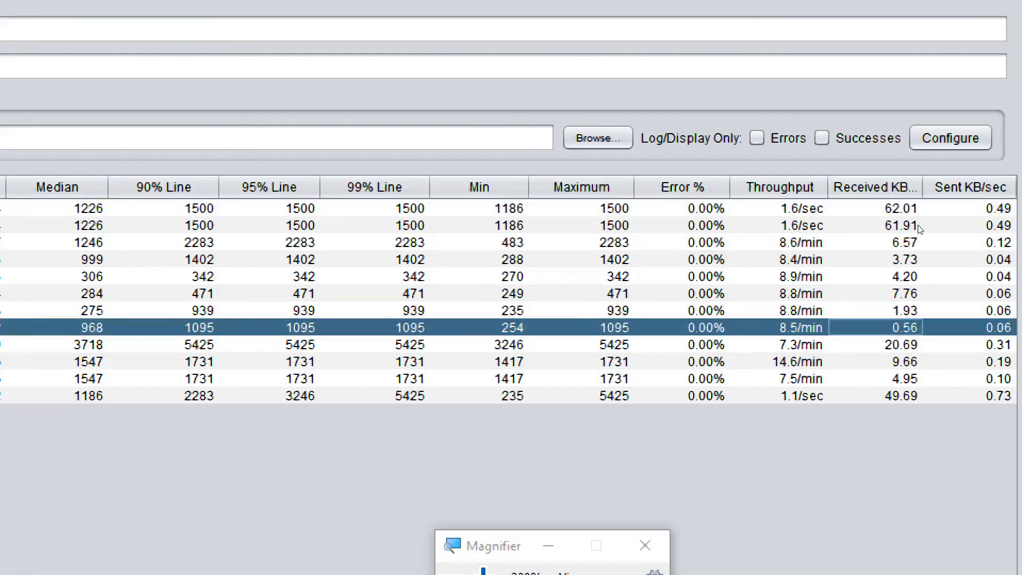
# Step: Compare the Throughput values from the first request to the Login transaction, and show the unrounded Login throughput
pyautogui.click(909, 164)
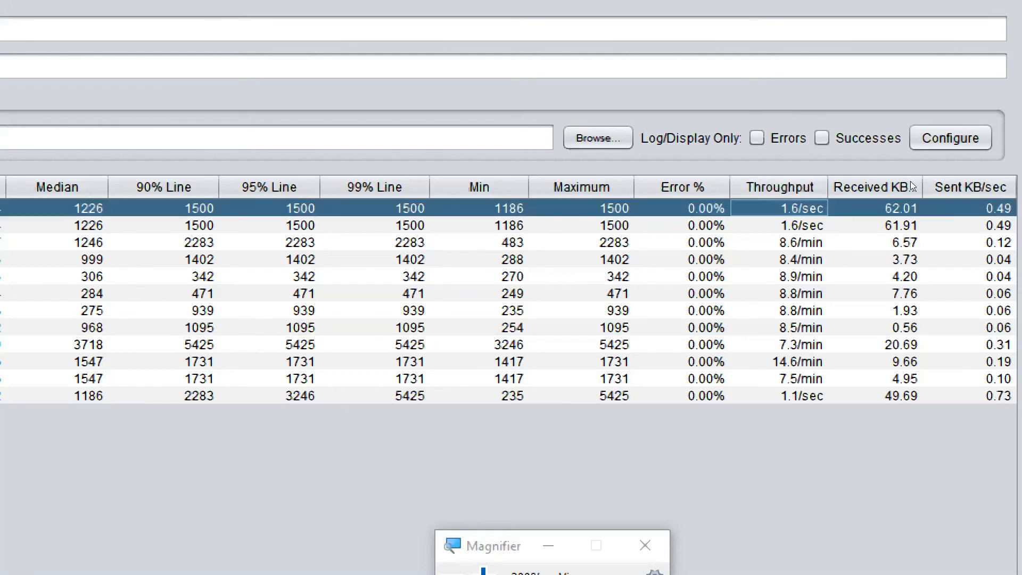
pyautogui.click(907, 226)
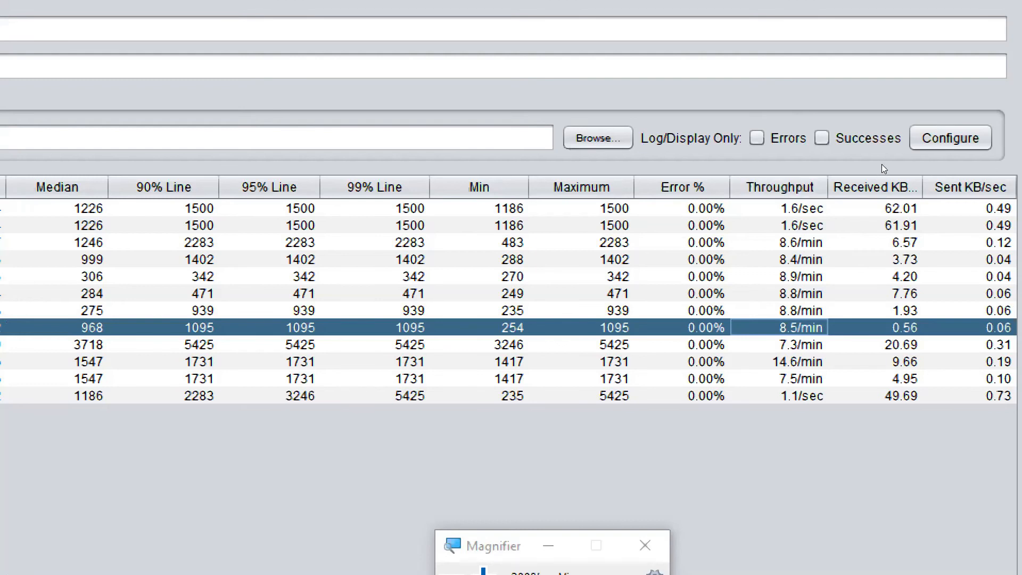
pyautogui.press('Up')
pyautogui.press('Up')
pyautogui.press('Up')
pyautogui.press('Up')
pyautogui.press('Up')
pyautogui.press('Up')
pyautogui.press('Up')
pyautogui.press('Down')
pyautogui.press('Down')
pyautogui.press('Down')
pyautogui.press('Down')
pyautogui.press('Down')
pyautogui.press('Down')
pyautogui.press('Down')
pyautogui.press('Down')
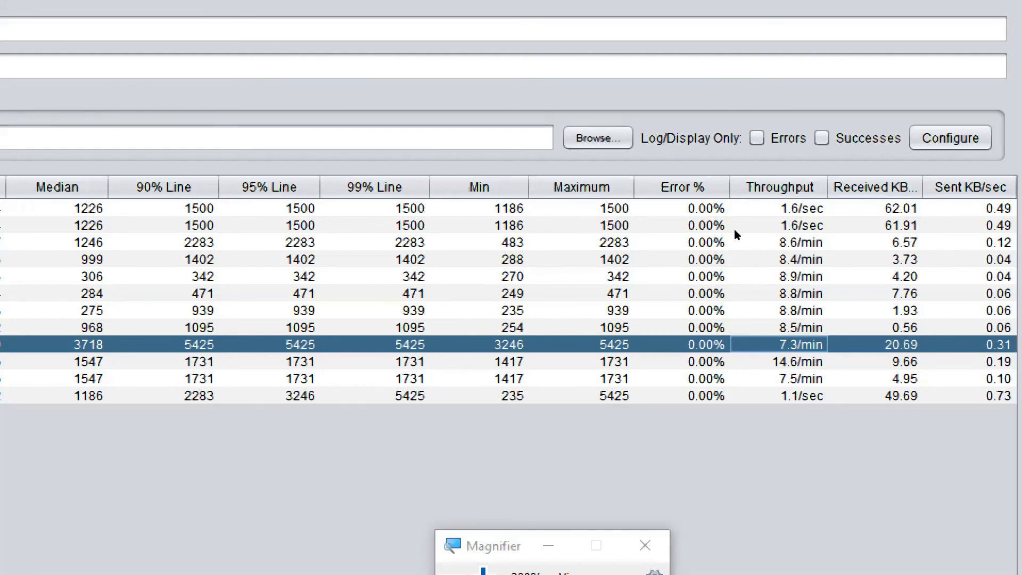
pyautogui.press('F2')
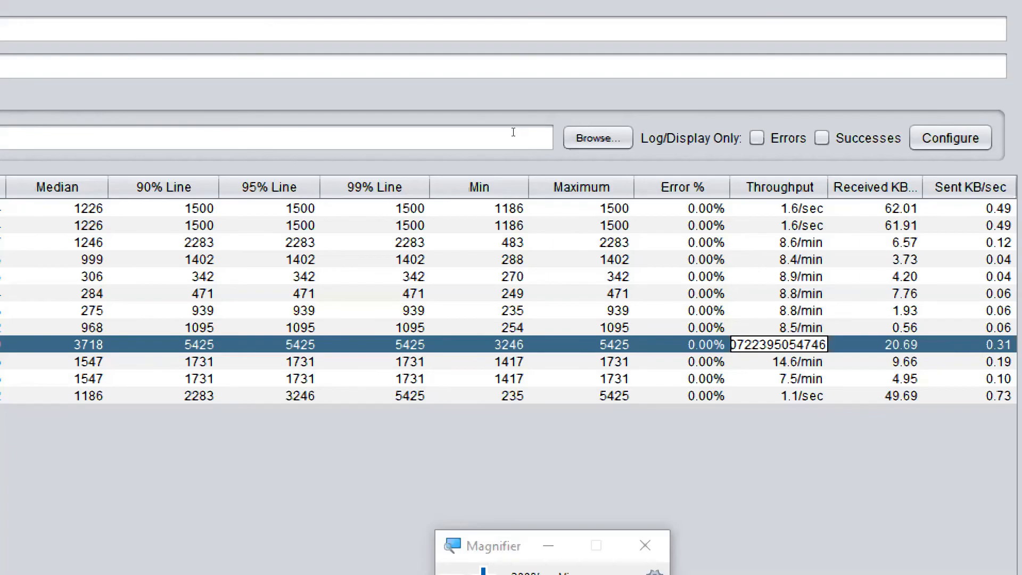
# Step: Switch from JMeter to the Reporting slide describing View Result Tree, Summary Report and Aggregate Report
pyautogui.press('super+Escape')
pyautogui.hotkey('alt', 'Tab')
pyautogui.press('Tab')
pyautogui.press('Tab')
pyautogui.press('Tab')
pyautogui.press('Tab')
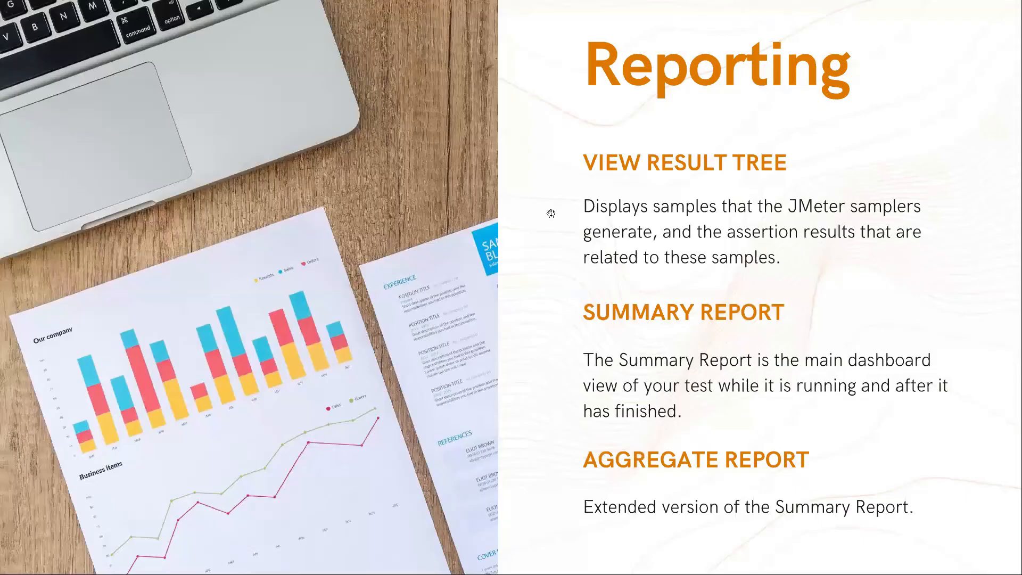
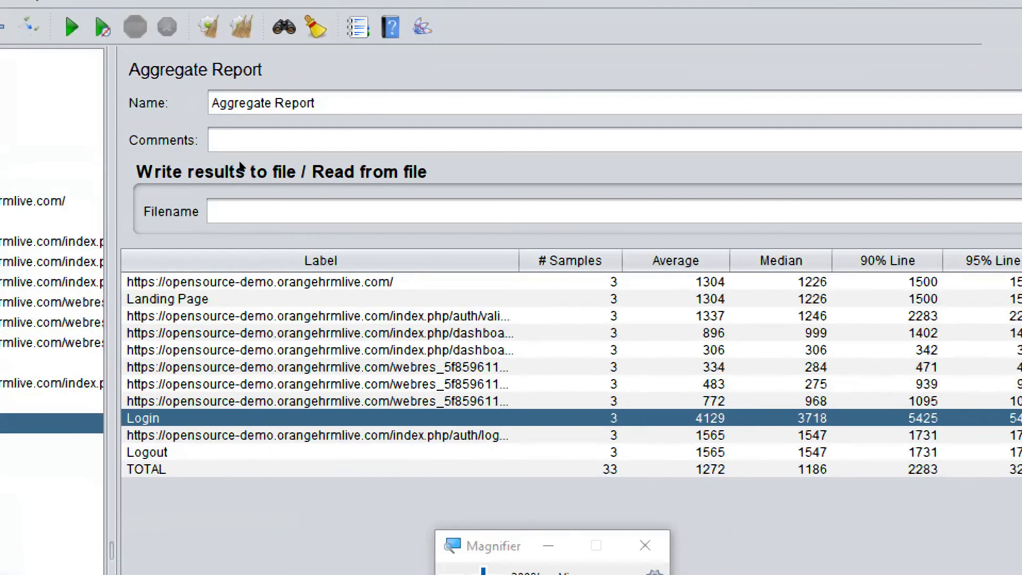
# Step: Examine the first and logout request rows of the Aggregate Report, restore normal magnification, and check the first Login request's throughput
pyautogui.click(258, 281)
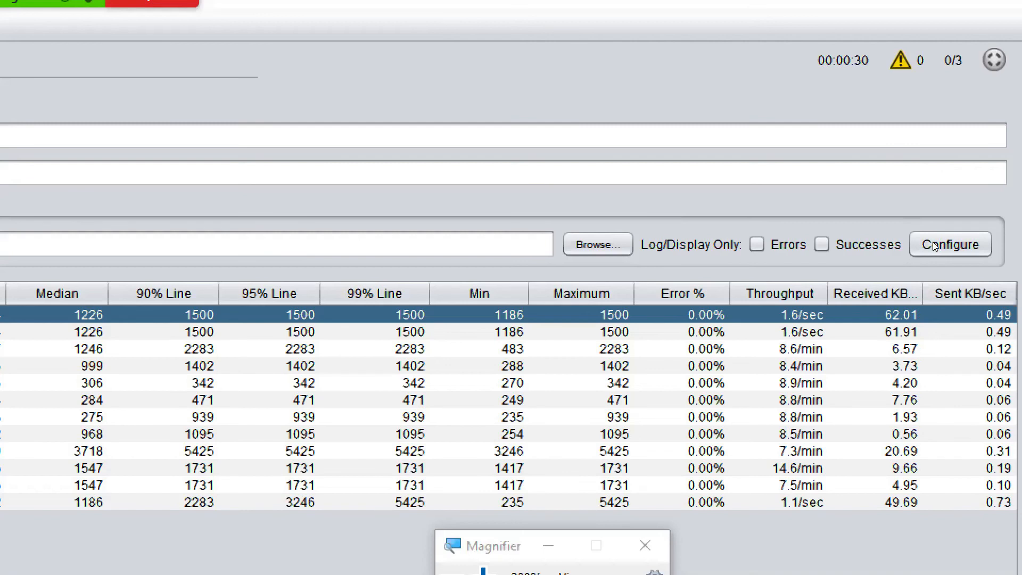
pyautogui.click(836, 468)
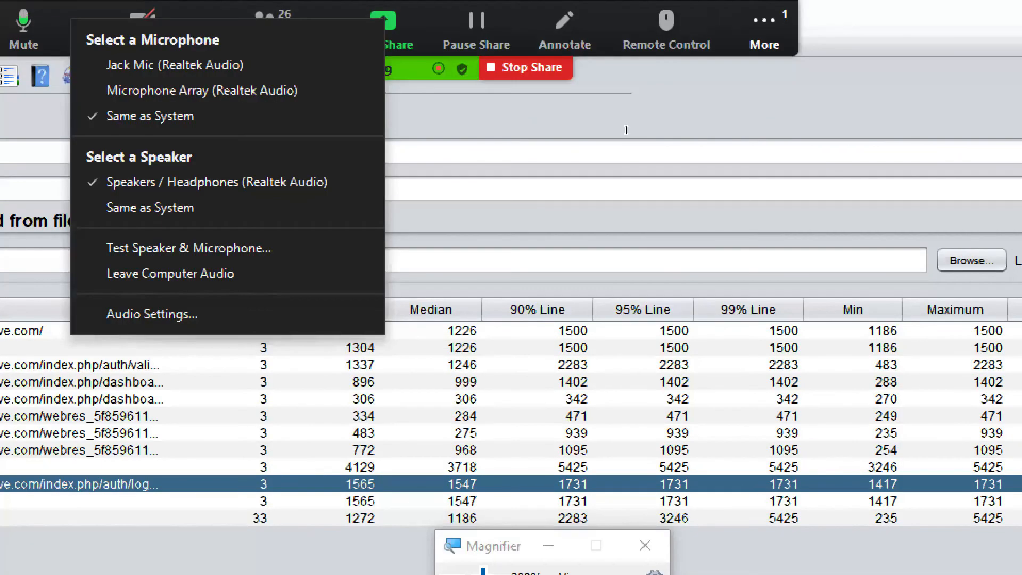
pyautogui.click(627, 130)
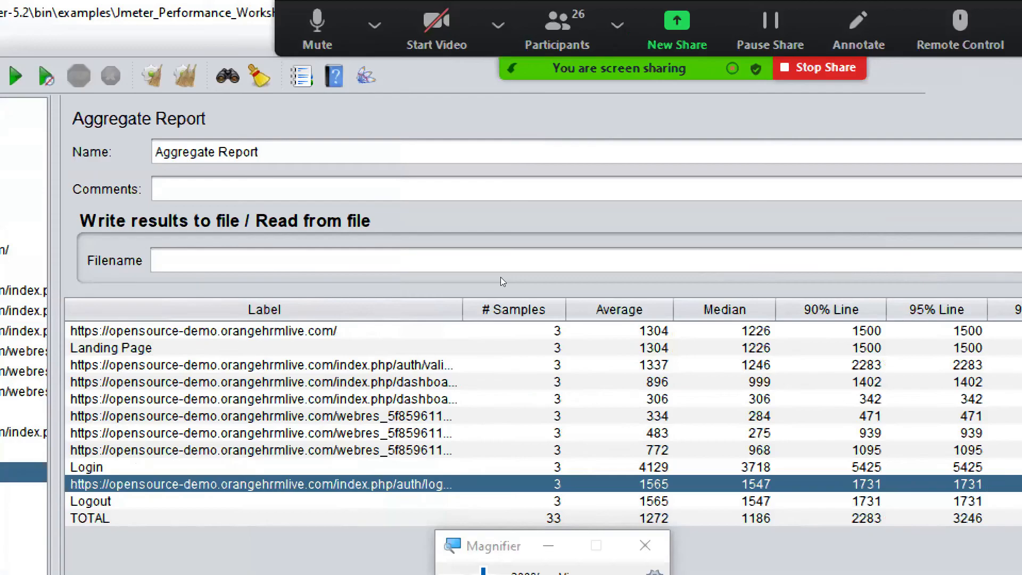
pyautogui.press('super+minus')
pyautogui.press('super+minus')
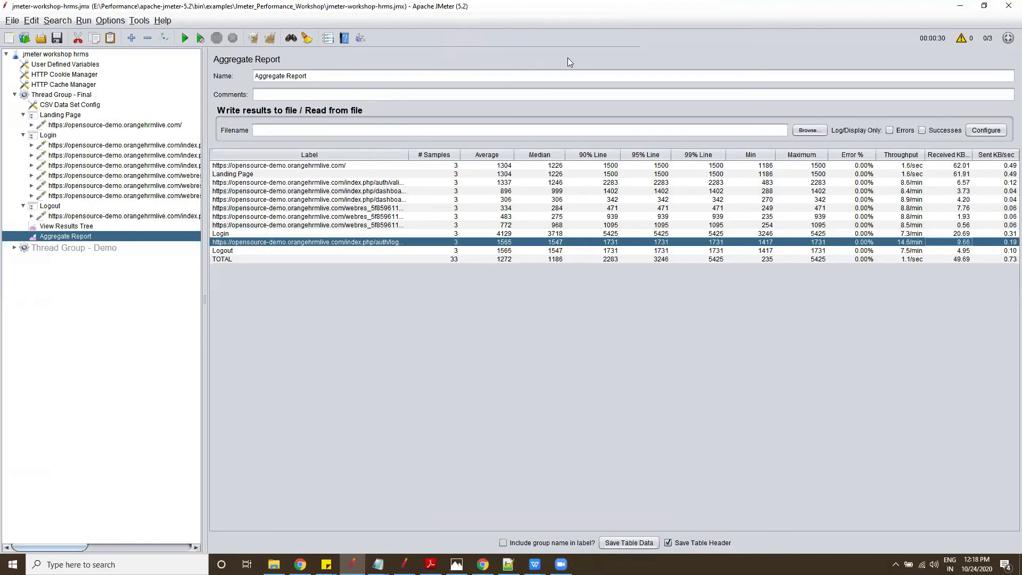
pyautogui.click(910, 183)
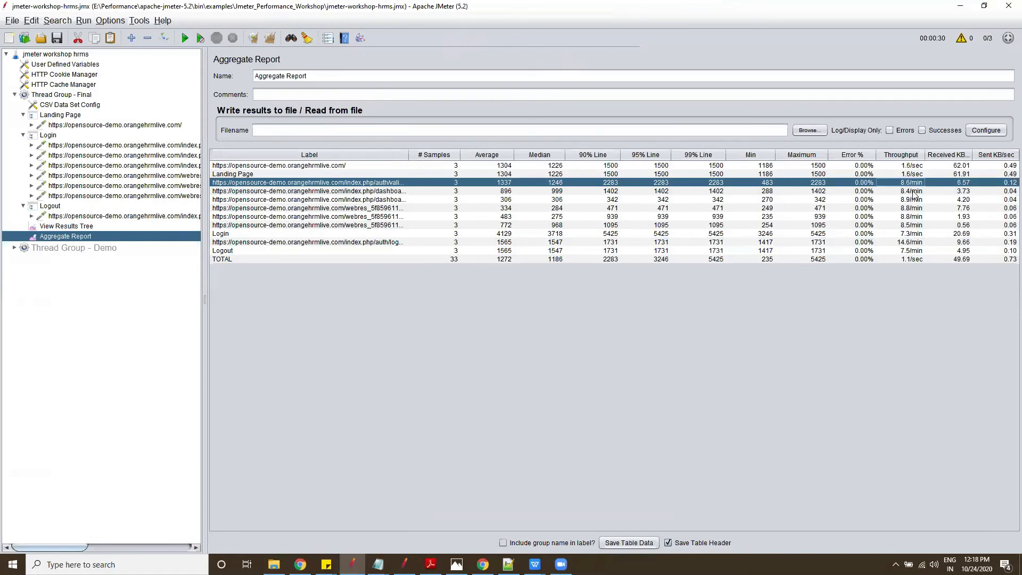
# Step: Select the logout request row in the Aggregate Report and magnify the screen with Magnifier to read its throughput
pyautogui.click(910, 242)
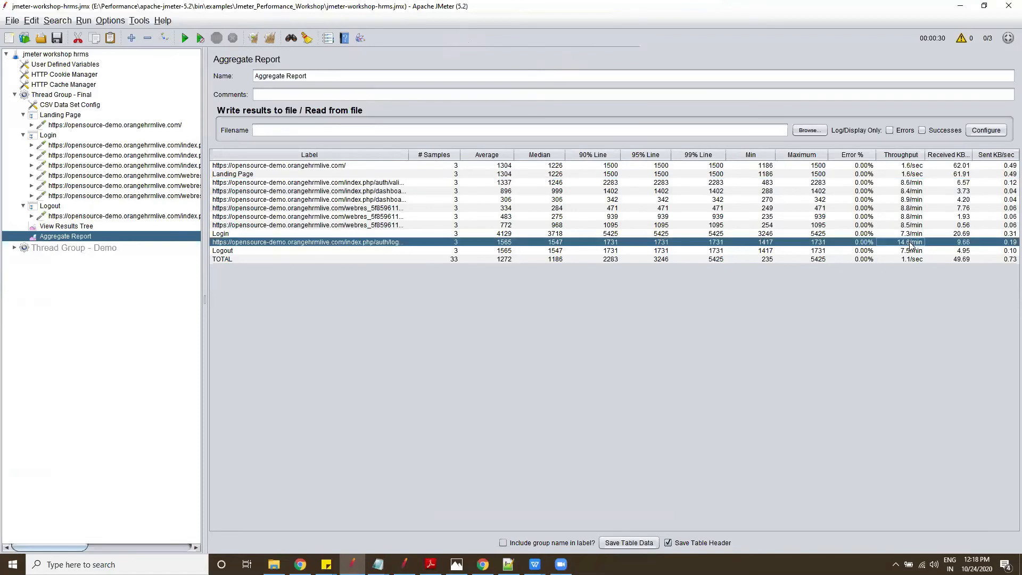
pyautogui.press('super')
pyautogui.write('magni')
pyautogui.press('Return')
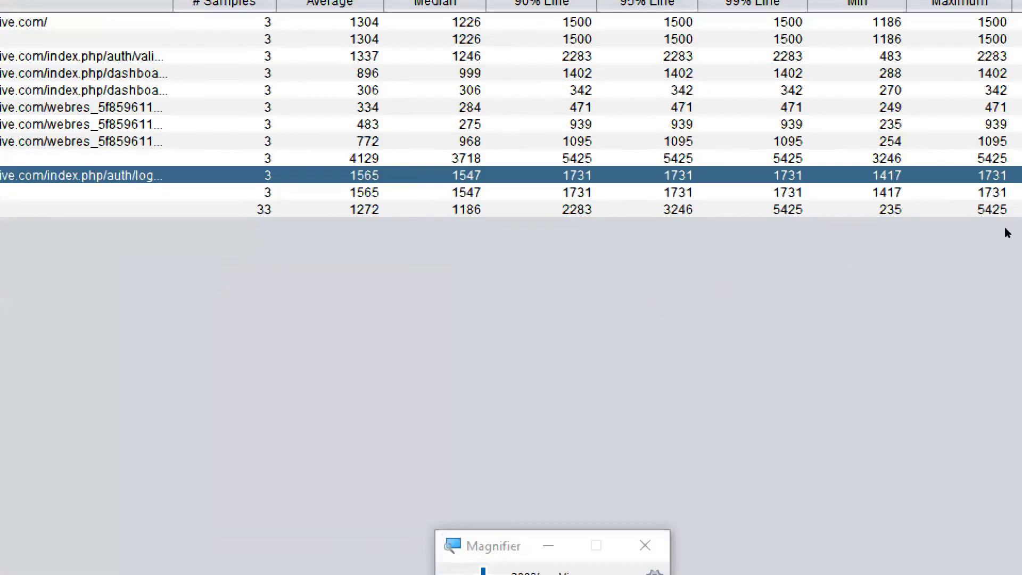
pyautogui.press('Tab')
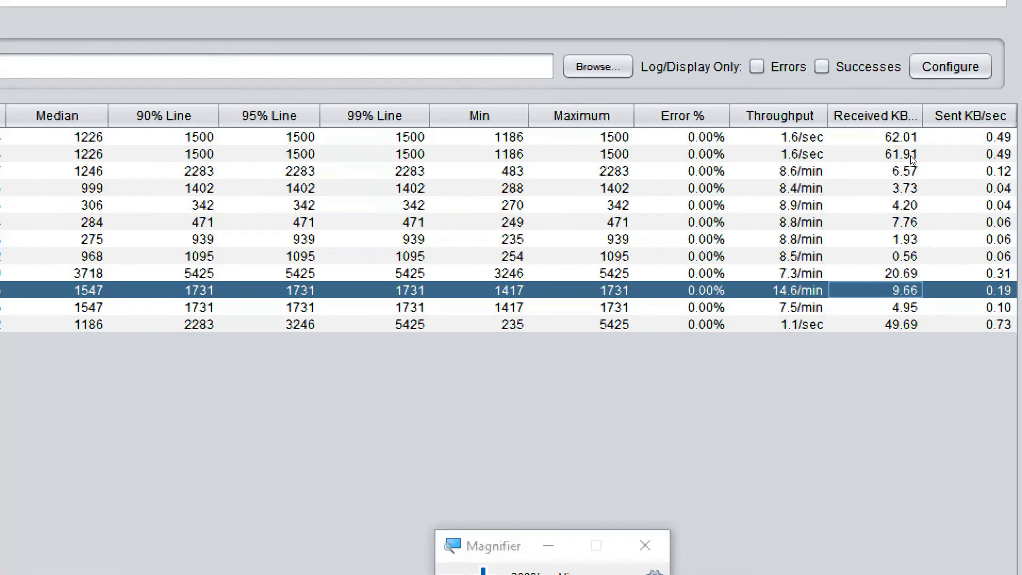
# Step: Compare the magnified throughput values of the Landing Page transaction and the logout request in the Aggregate Report
pyautogui.click(911, 171)
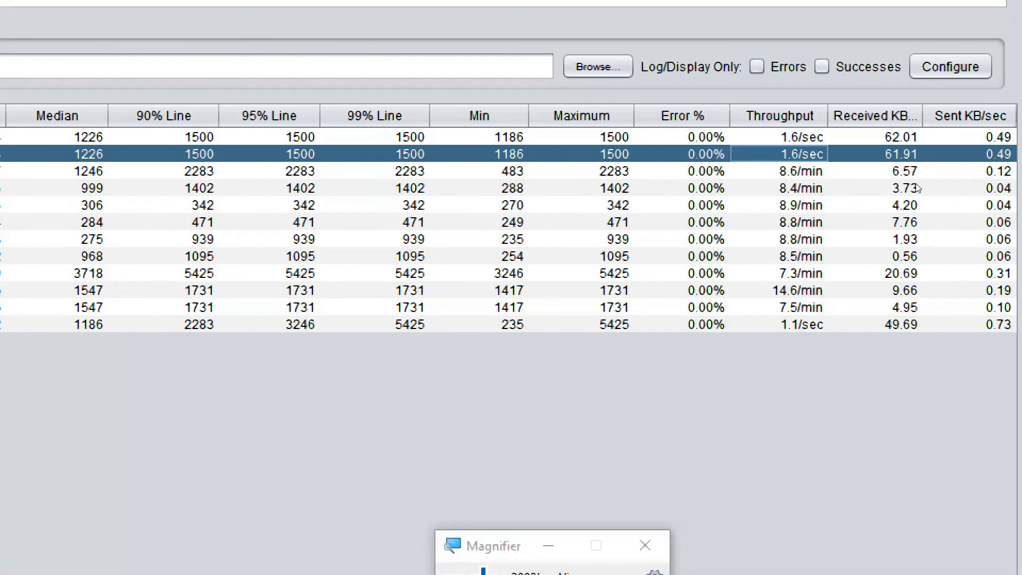
pyautogui.click(901, 244)
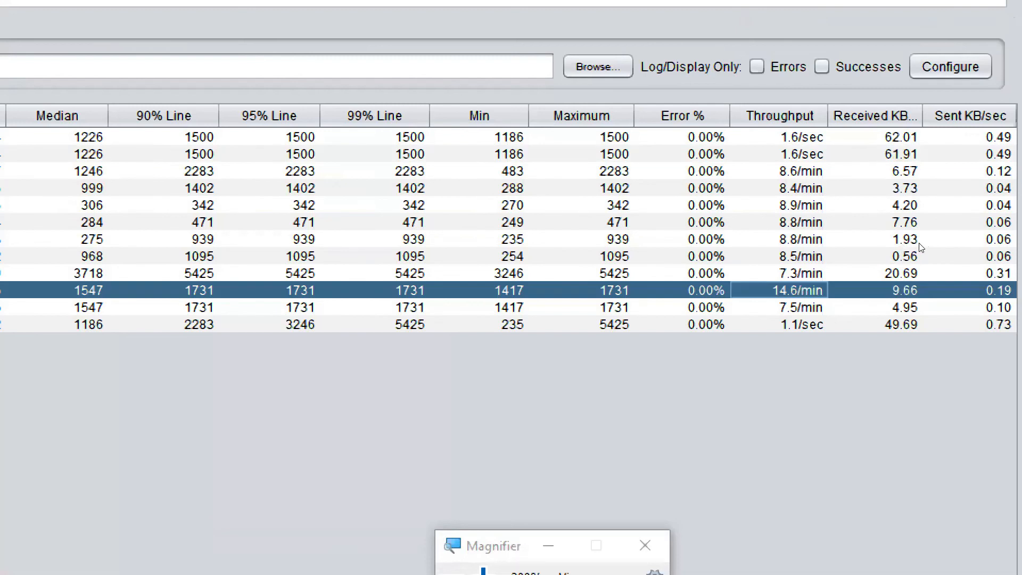
pyautogui.click(917, 174)
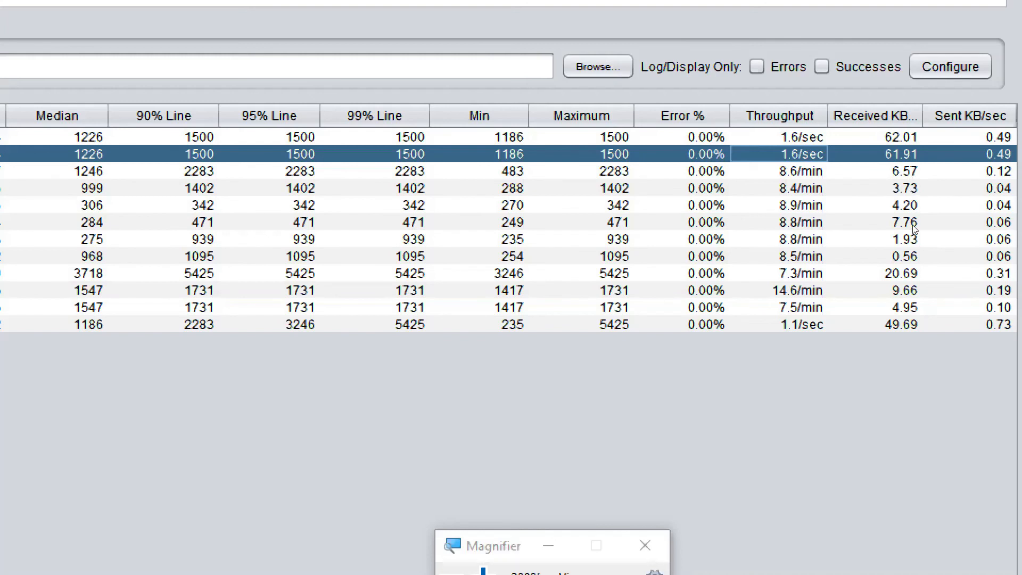
pyautogui.click(911, 243)
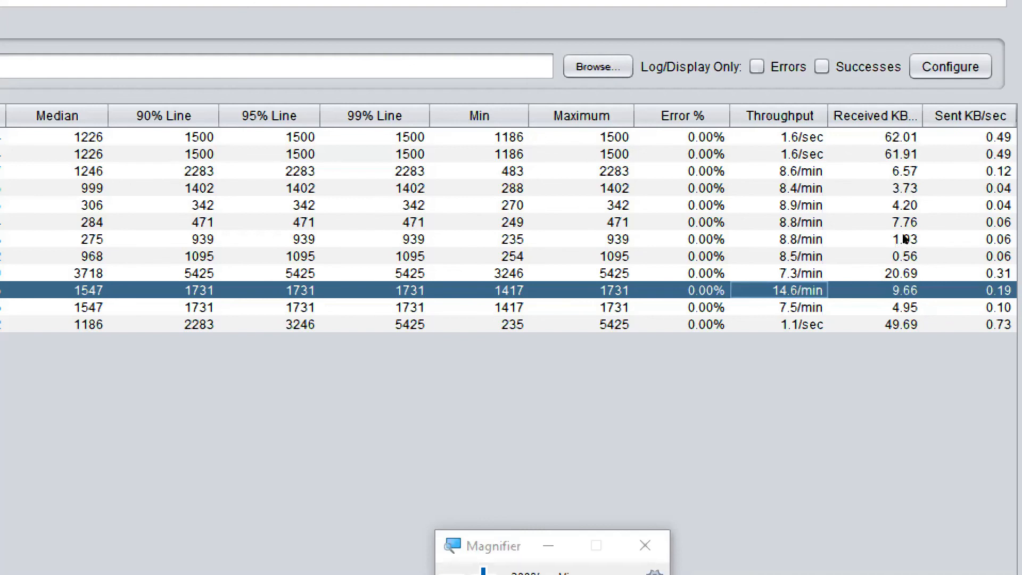
pyautogui.click(919, 161)
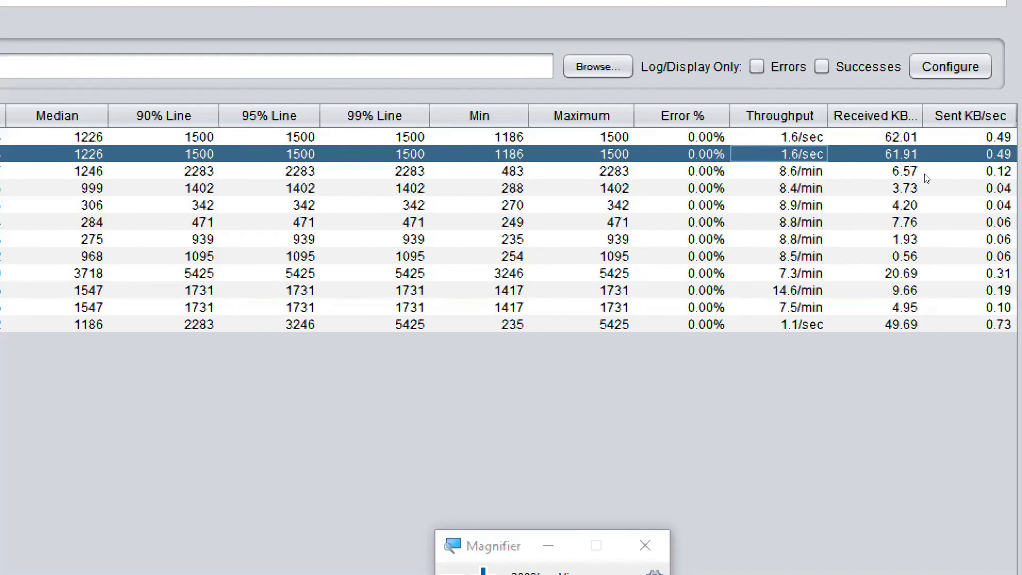
pyautogui.press('Right')
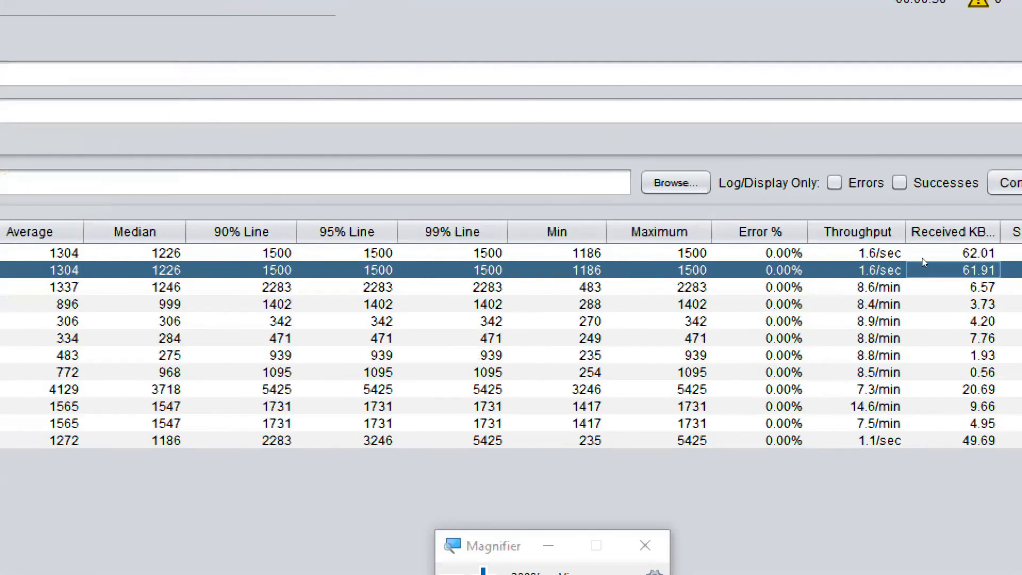
# Step: Check the throughput of the TOTAL row and return to the logout request row above it
pyautogui.click(922, 257)
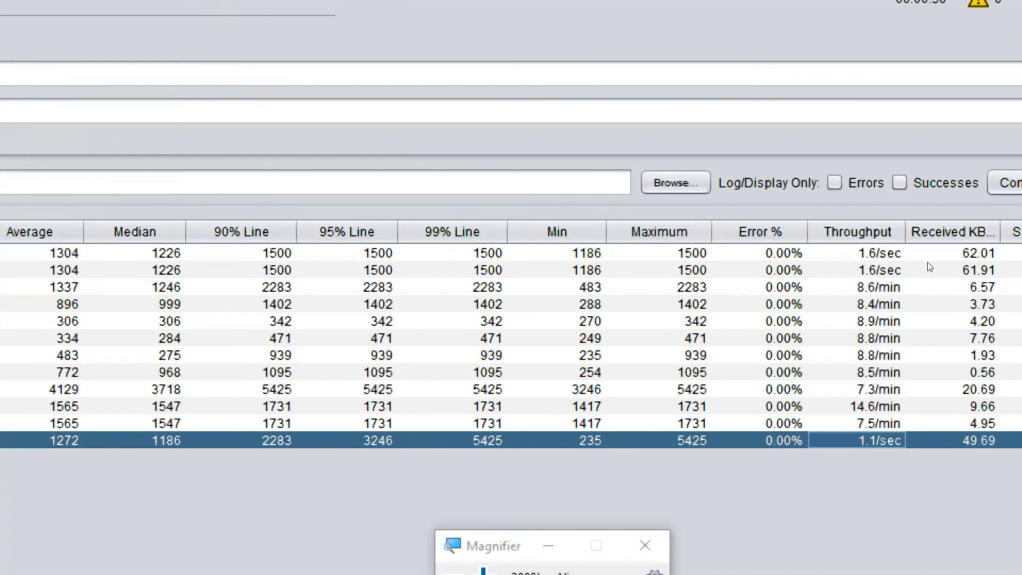
pyautogui.press('Up')
pyautogui.press('Up')
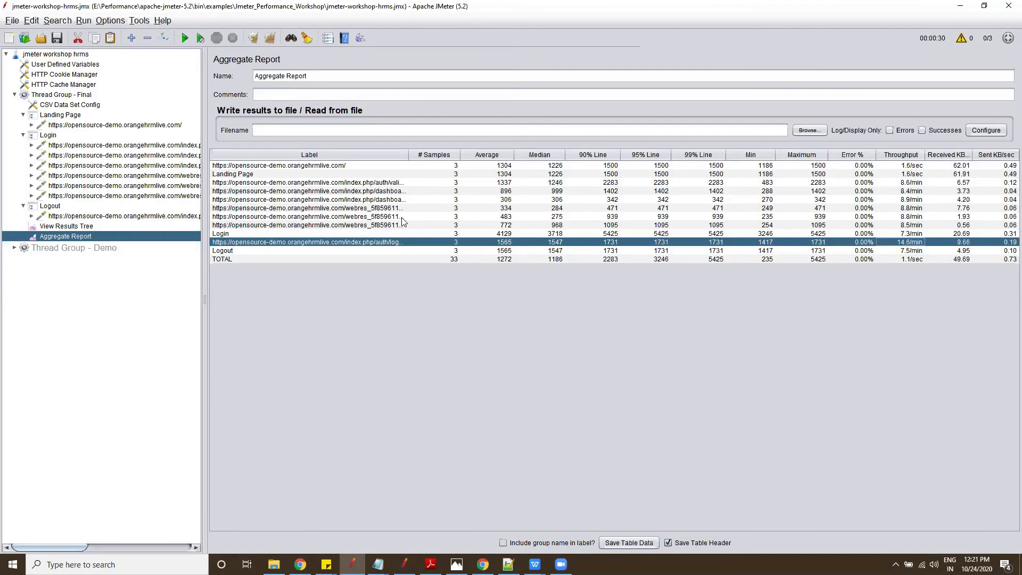
pyautogui.click(389, 224)
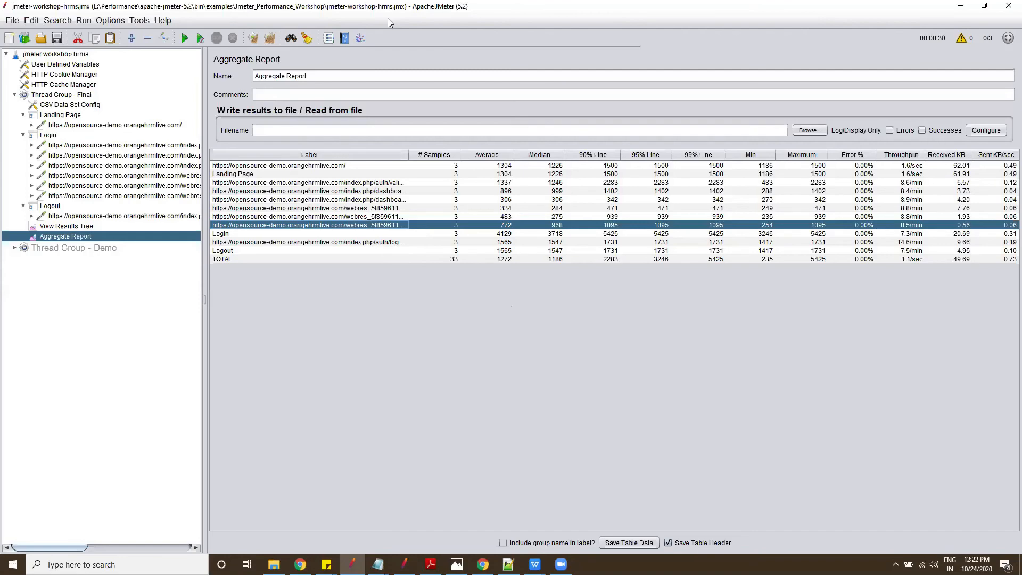
pyautogui.moveTo(382, 7); pyautogui.dragTo(417, 109)
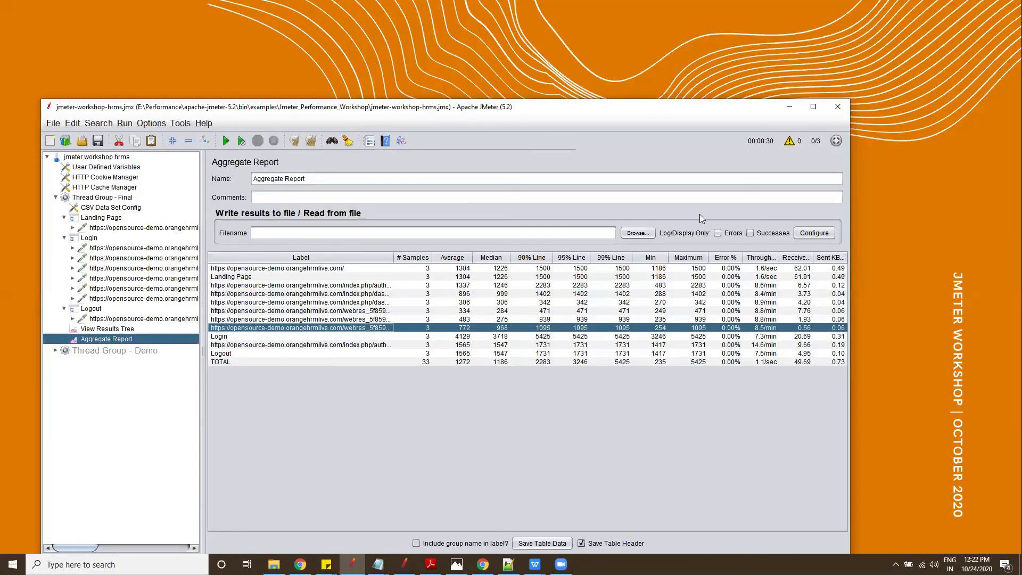
pyautogui.click(815, 108)
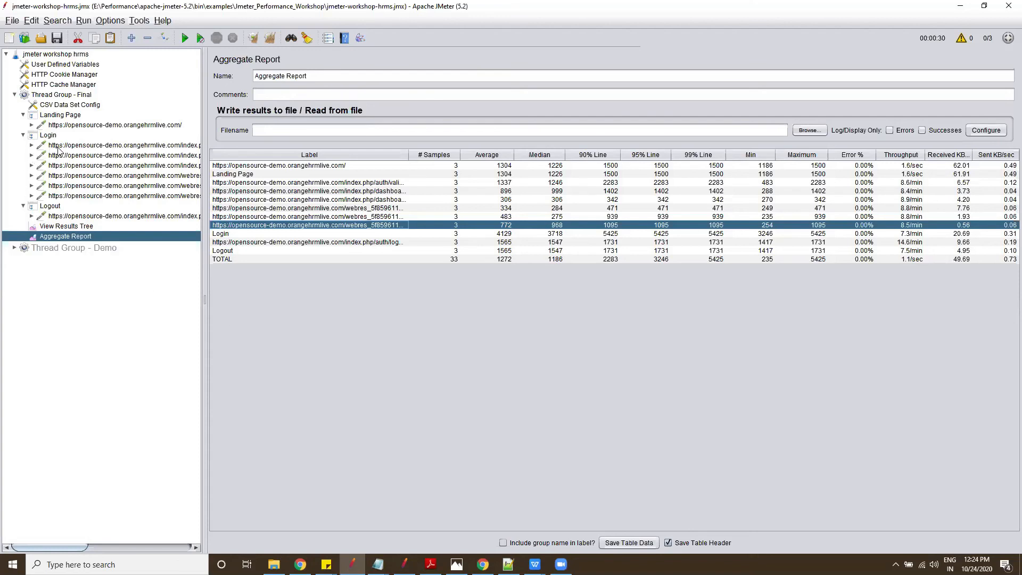
# Step: Set the number of threads (users) of Thread Group - Final to 100
pyautogui.click(68, 105)
pyautogui.click(64, 96)
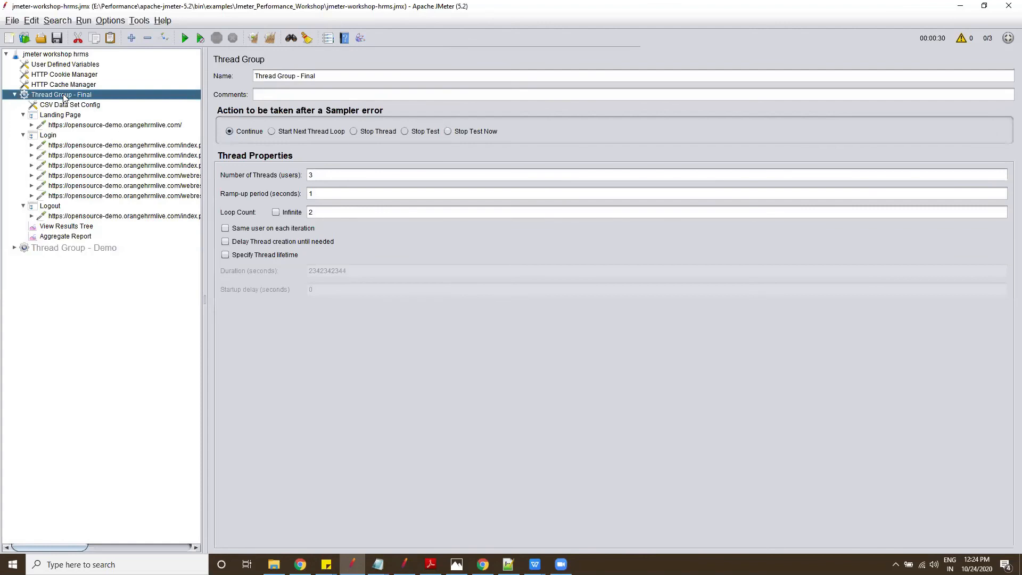
pyautogui.click(321, 176)
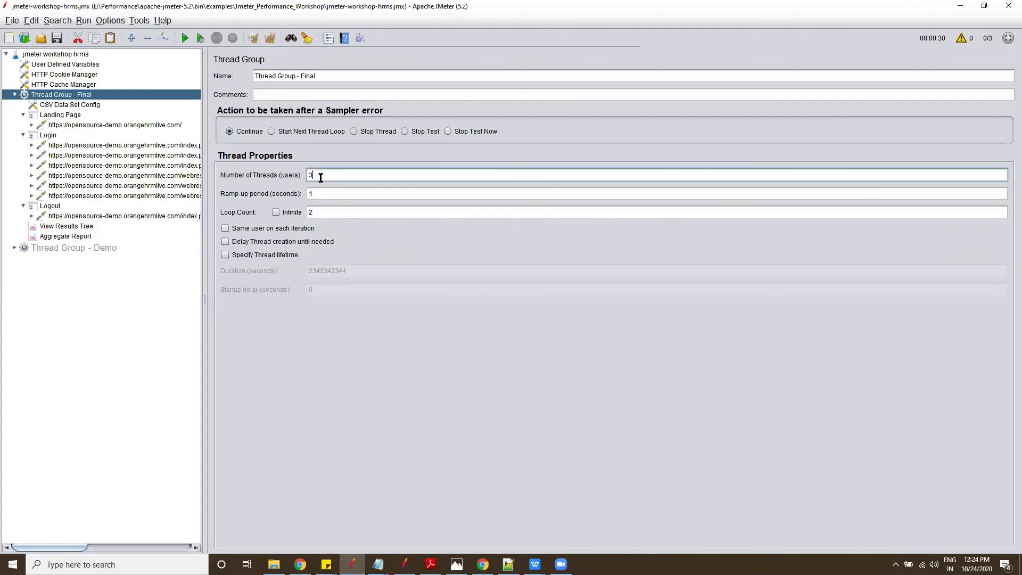
pyautogui.moveTo(320, 177); pyautogui.dragTo(307, 178)
pyautogui.write('100')
# Step: Review the Aggregate Report rows, and open the CSV Data Set Config of Thread Group - Final
pyautogui.click(86, 235)
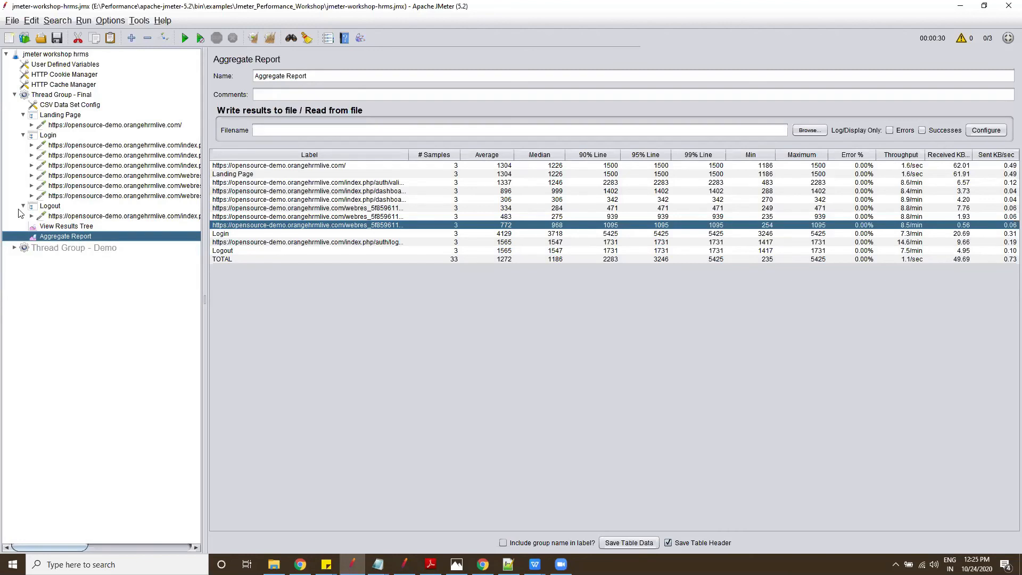
pyautogui.click(64, 126)
pyautogui.click(73, 105)
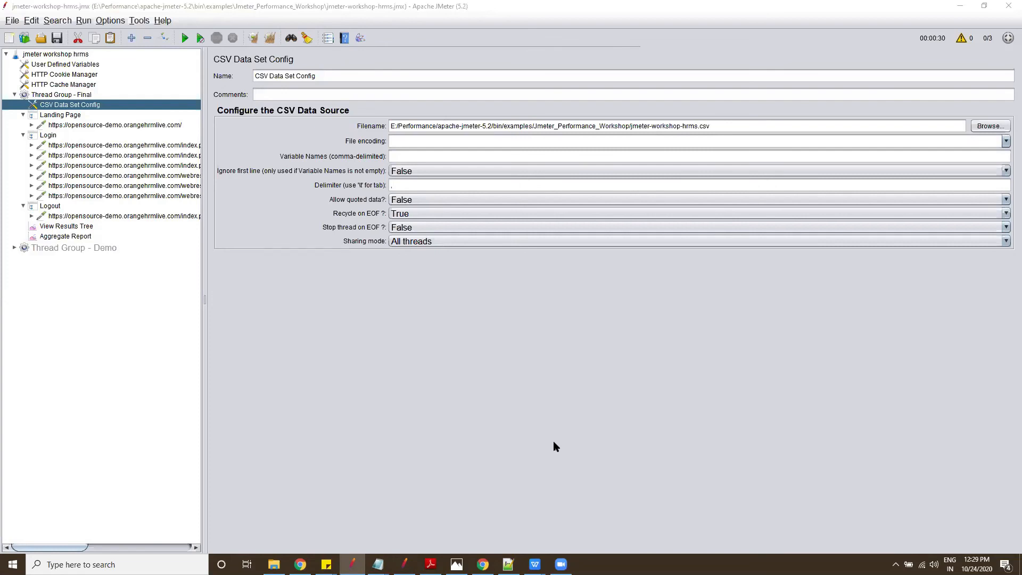
# Step: Switch to the JMeter window with work_model.jmx and add a bzm - Concurrency Thread Group to the Test Plan
pyautogui.hotkey('alt', 'Tab')
pyautogui.click(405, 565)
pyautogui.rightClick(40, 51)
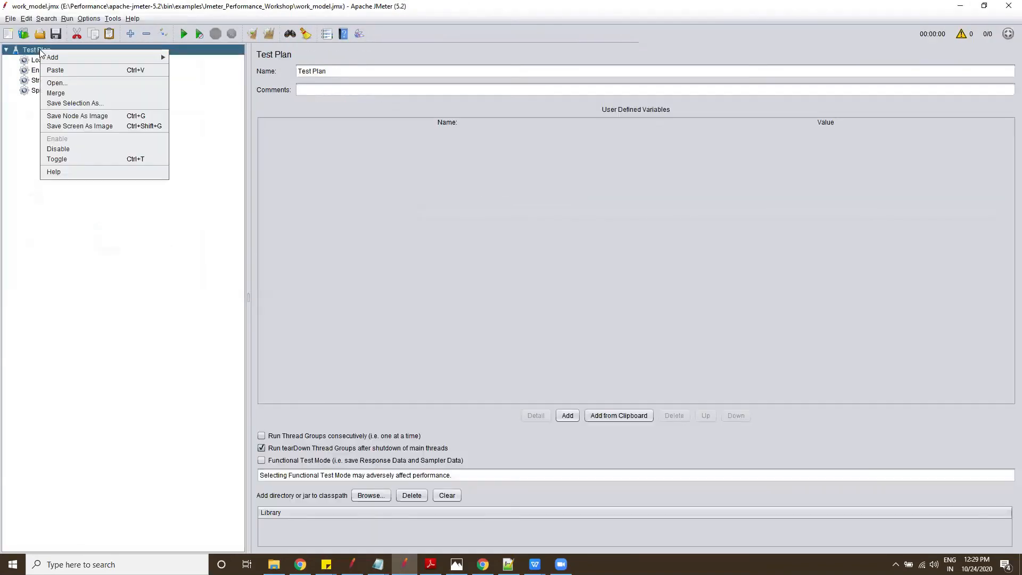
pyautogui.moveTo(117, 57)
pyautogui.moveTo(197, 59)
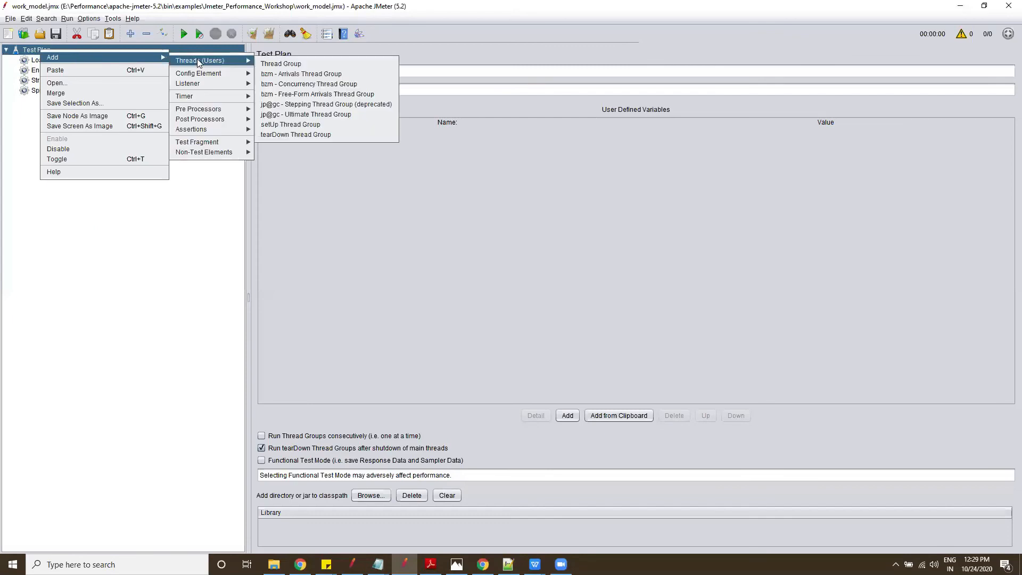
pyautogui.click(307, 83)
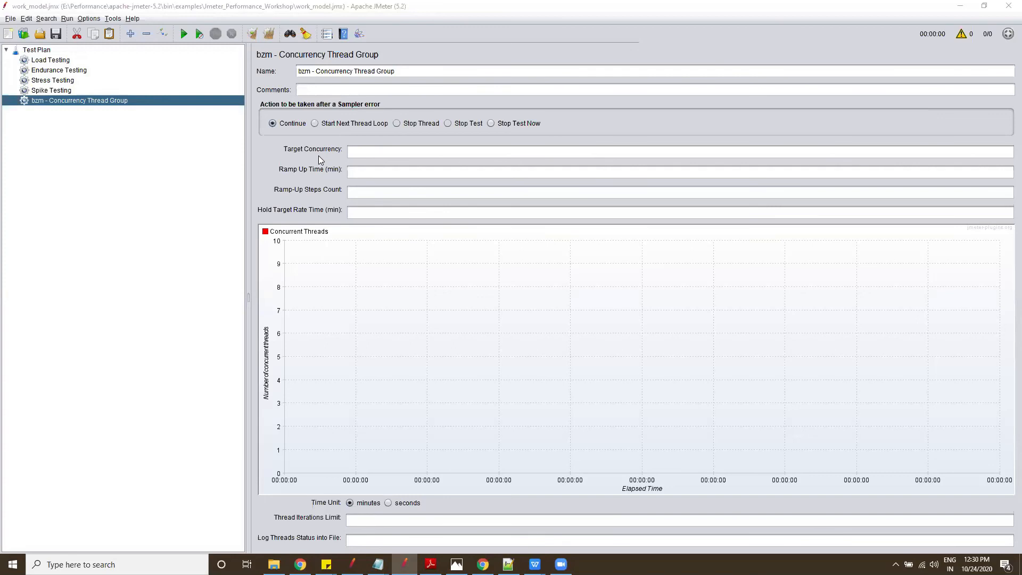
# Step: Open the Target Concurrency of the bzm - Concurrency Thread Group for editing
pyautogui.click(361, 151)
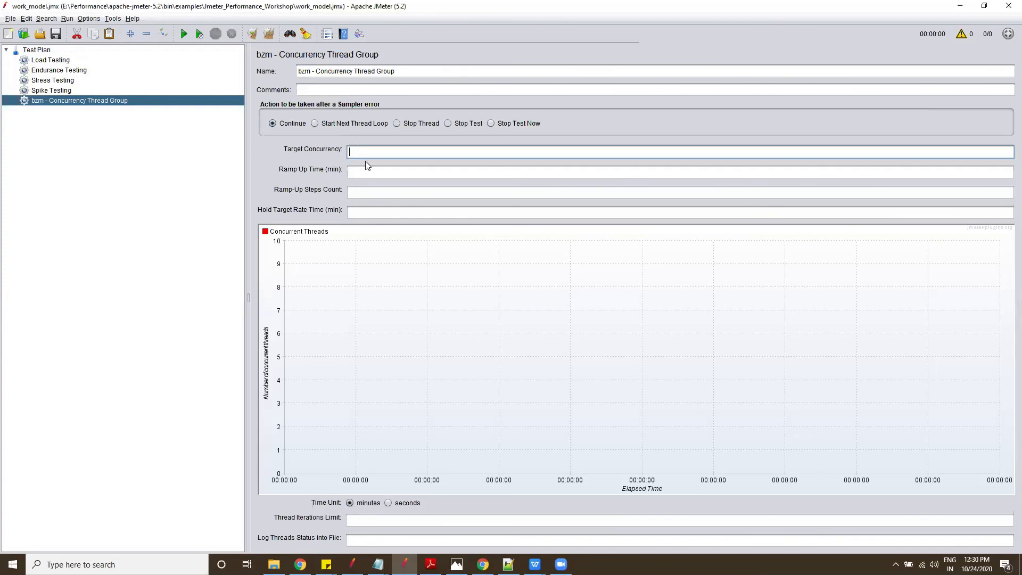